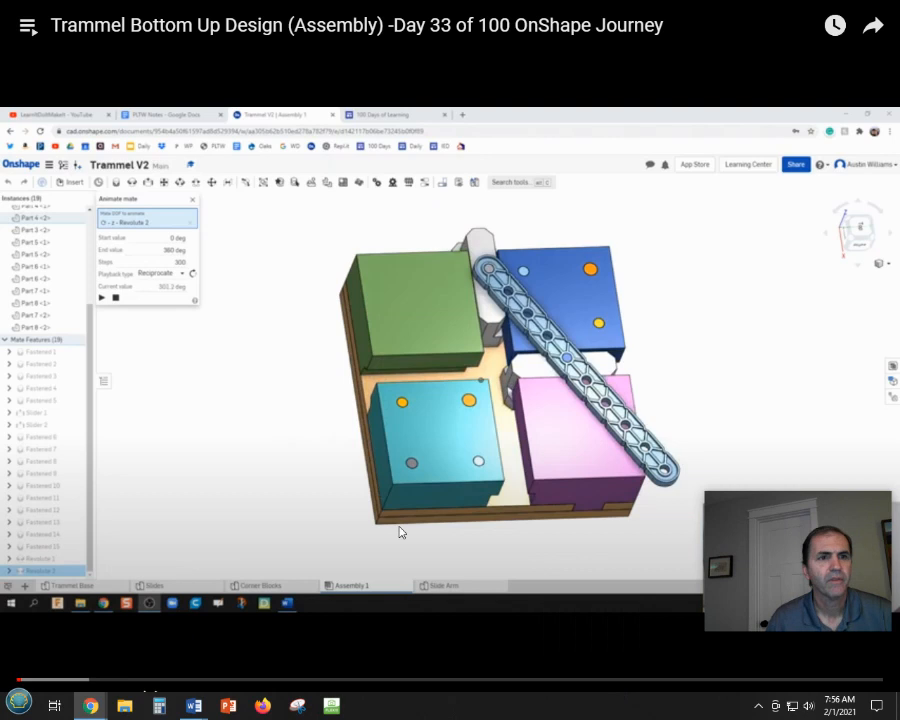
click(469, 405)
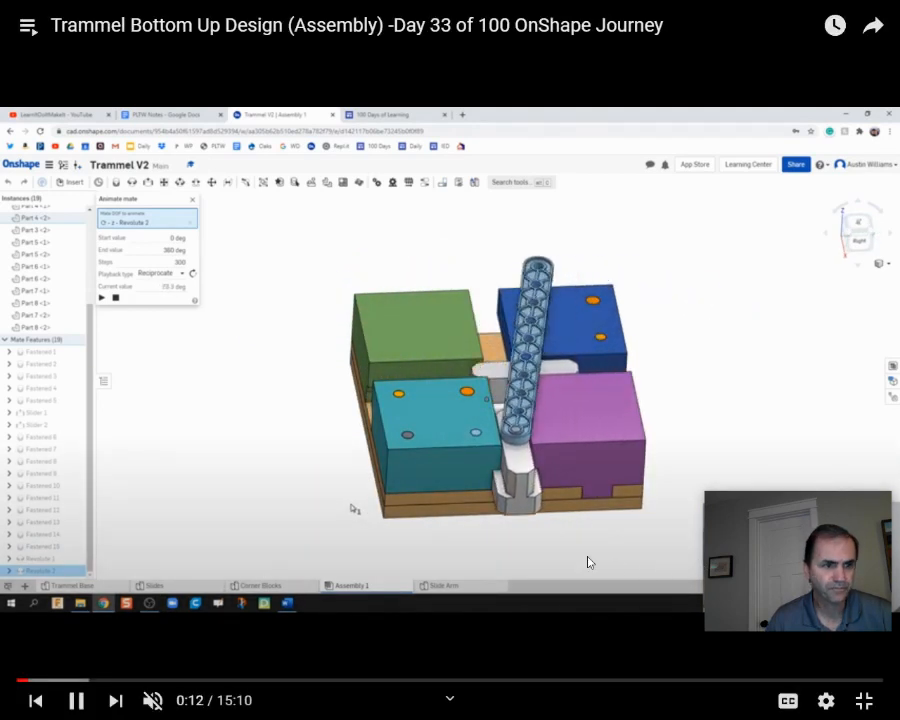
click(76, 700)
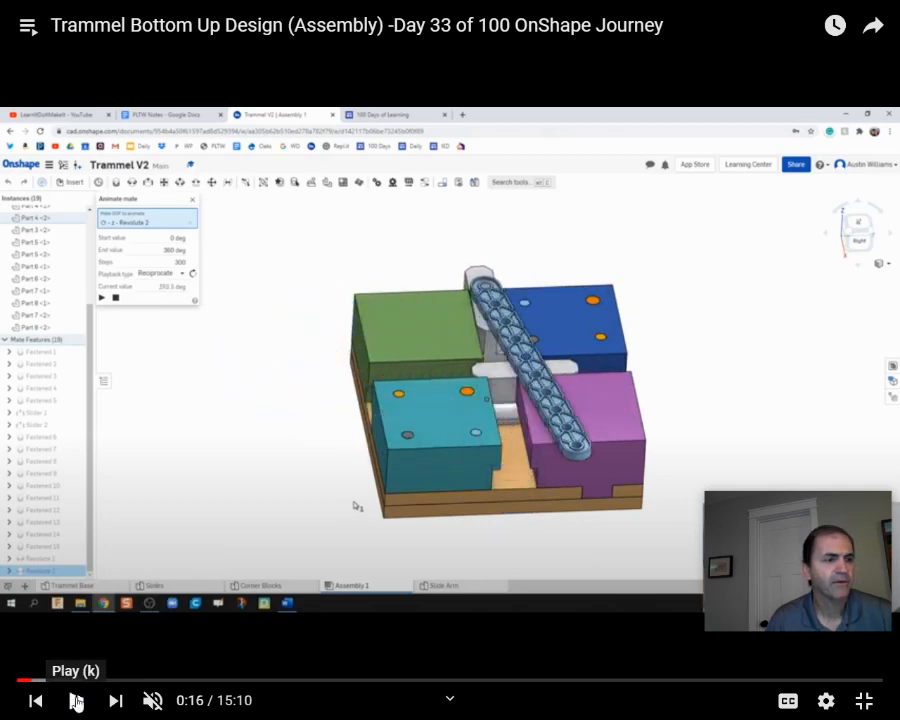
mouse_move(844, 552)
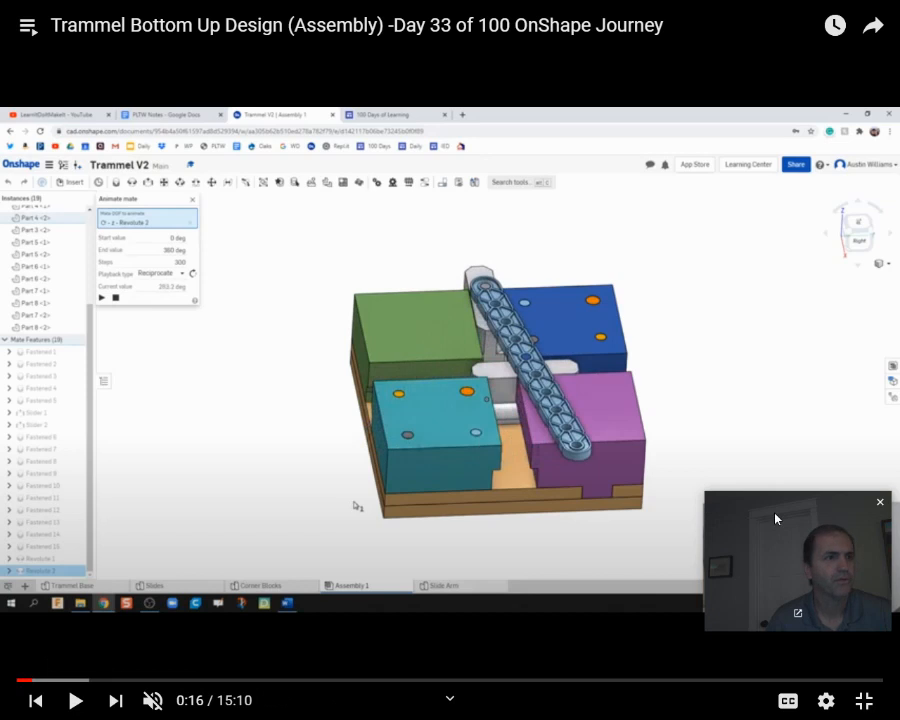
mouse_move(804, 514)
mouse_down()
mouse_move(786, 429)
mouse_move(787, 359)
mouse_move(772, 411)
mouse_move(783, 506)
mouse_move(793, 518)
mouse_up()
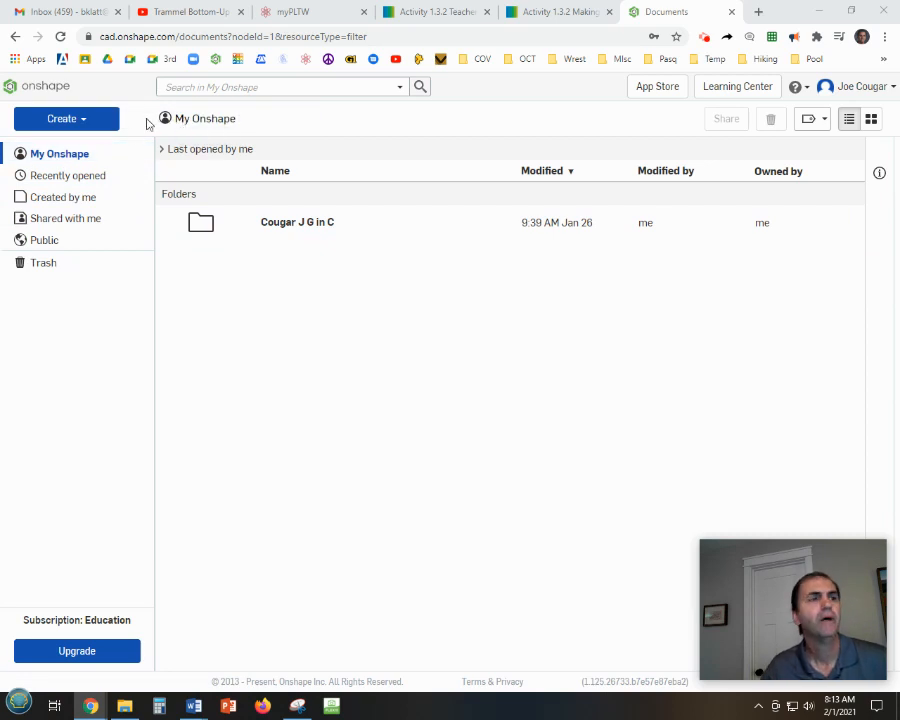
Create a new folder named with the student's surname and initial followed by IED Sem. 2.
click(60, 121)
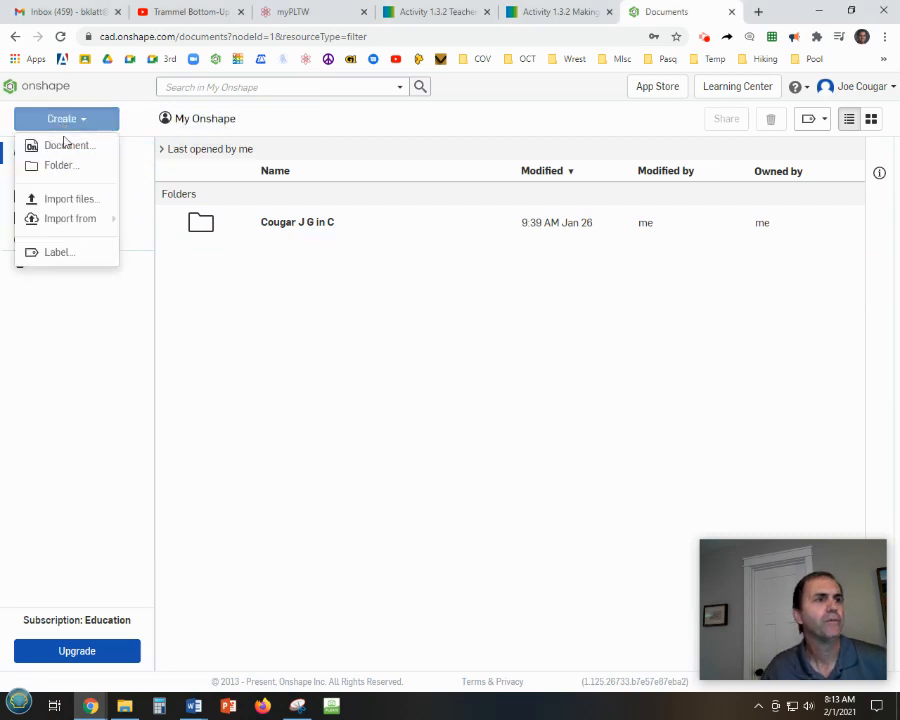
click(59, 167)
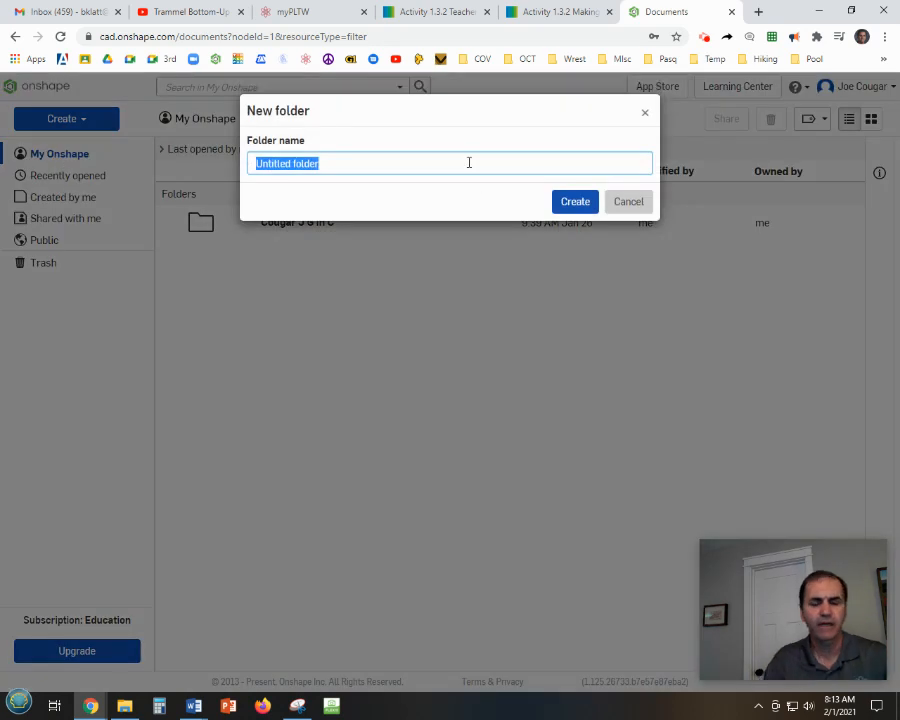
text(J)
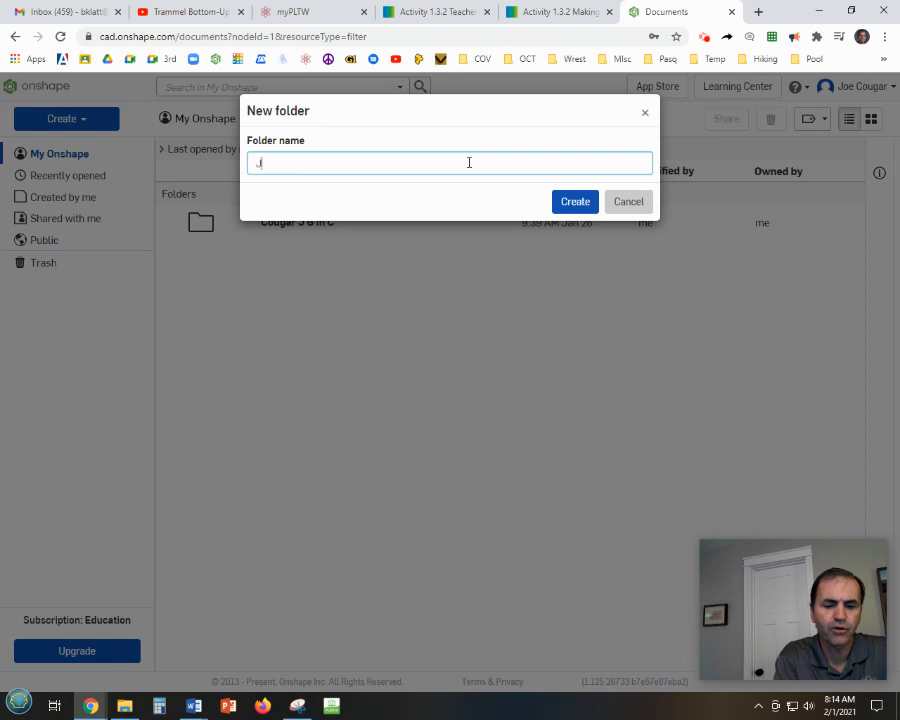
text(o)
key(BackSpace)
key(BackSpace)
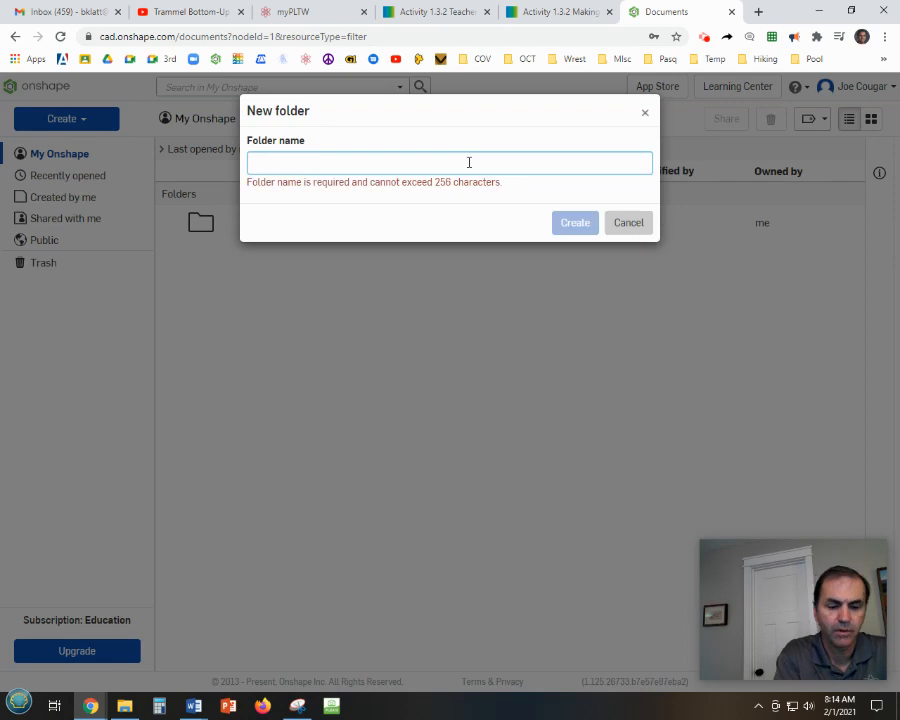
text(Cougar J IED Sem. 2)
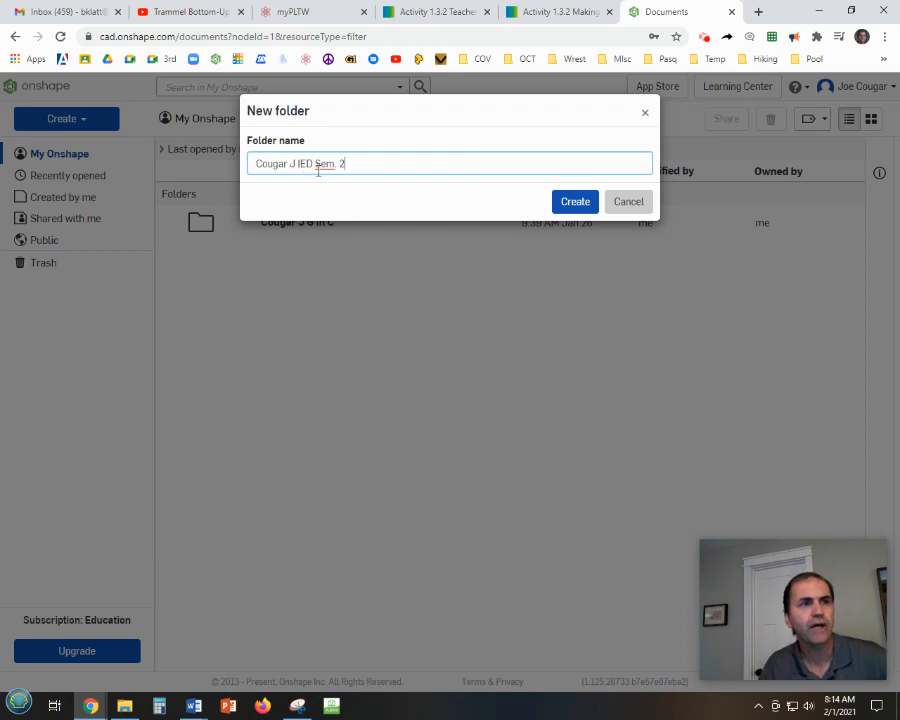
click(580, 206)
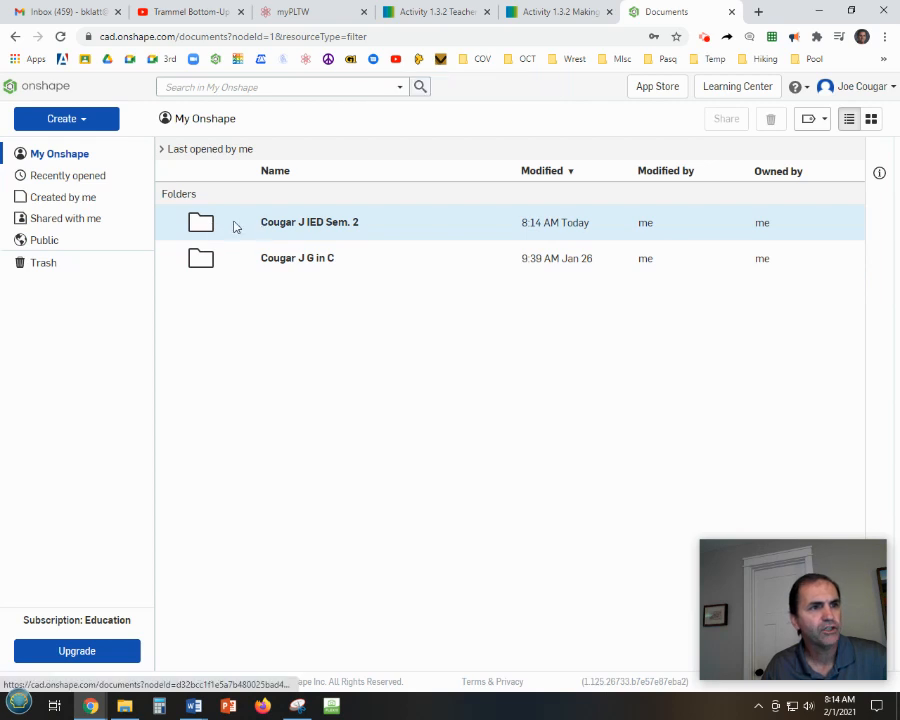
Share the new folder with a collaborator's e-mail address, giving Can edit permission with Copy, Export and Comment.
right_click(203, 229)
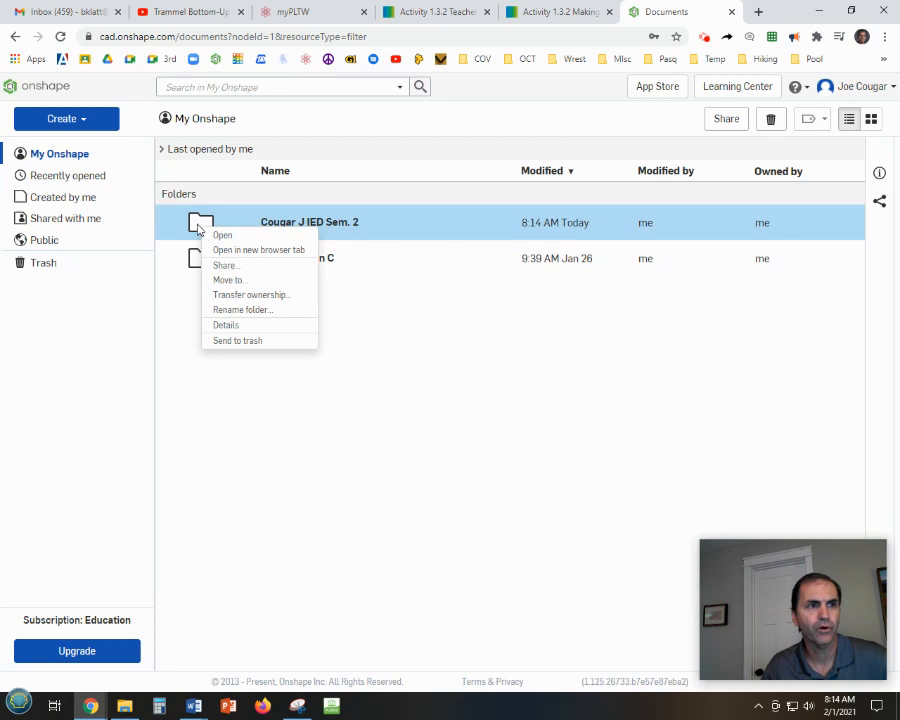
click(535, 390)
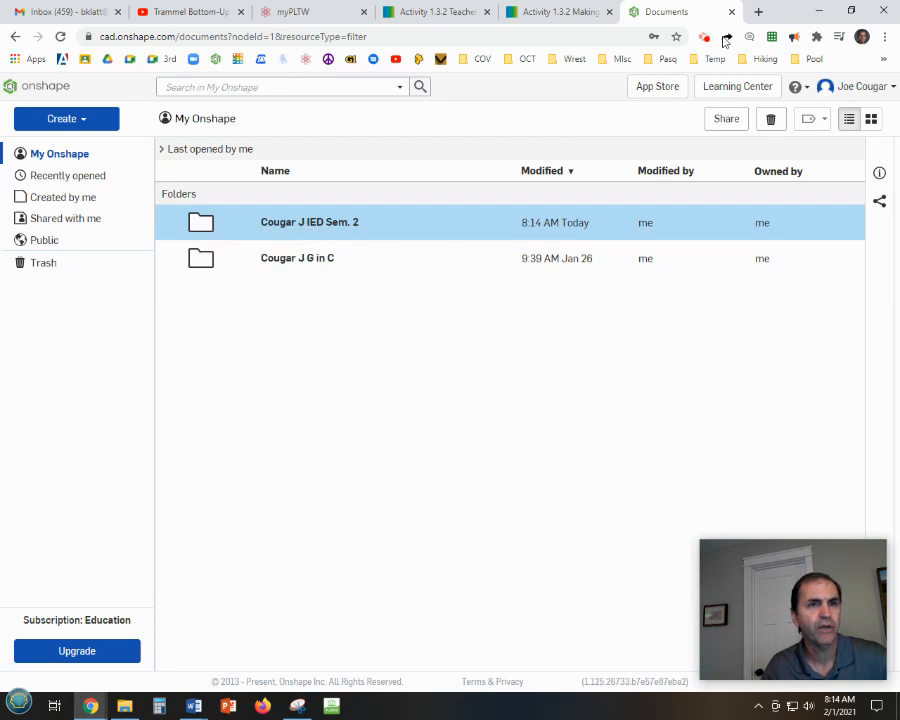
right_click(201, 228)
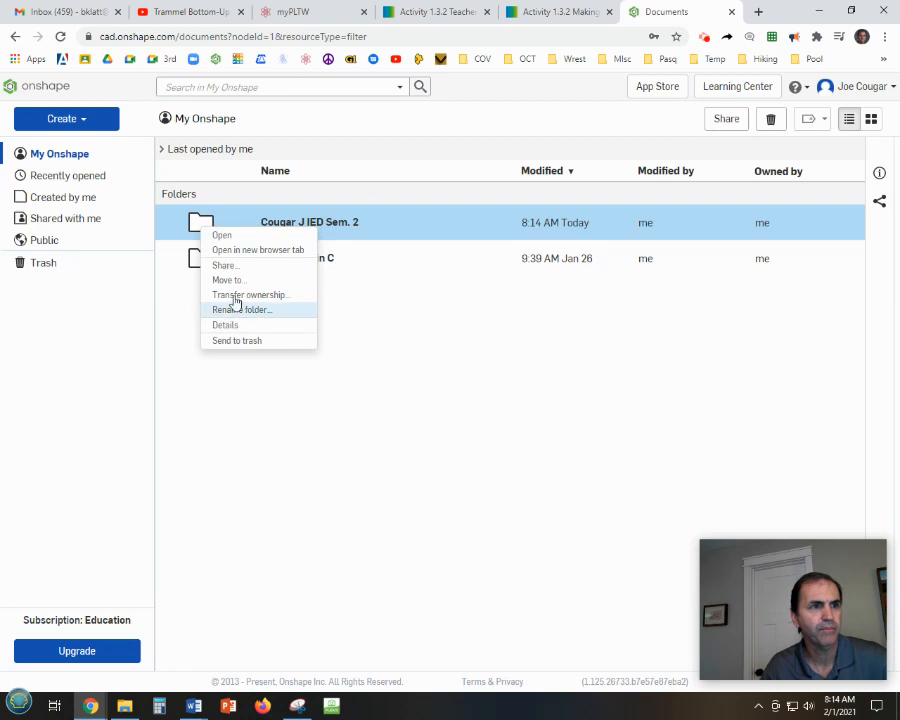
click(224, 266)
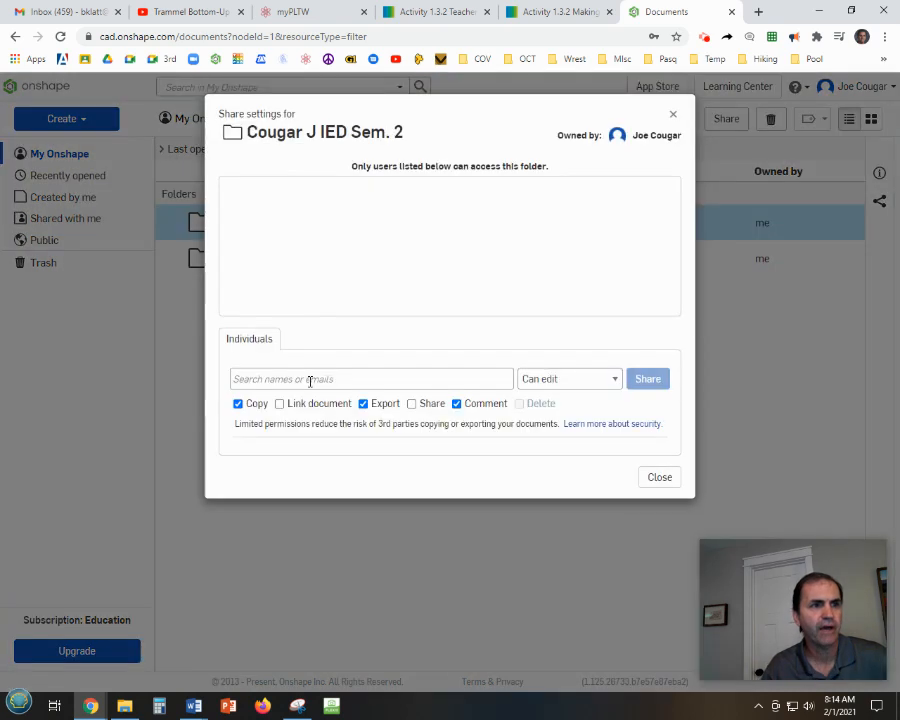
click(308, 381)
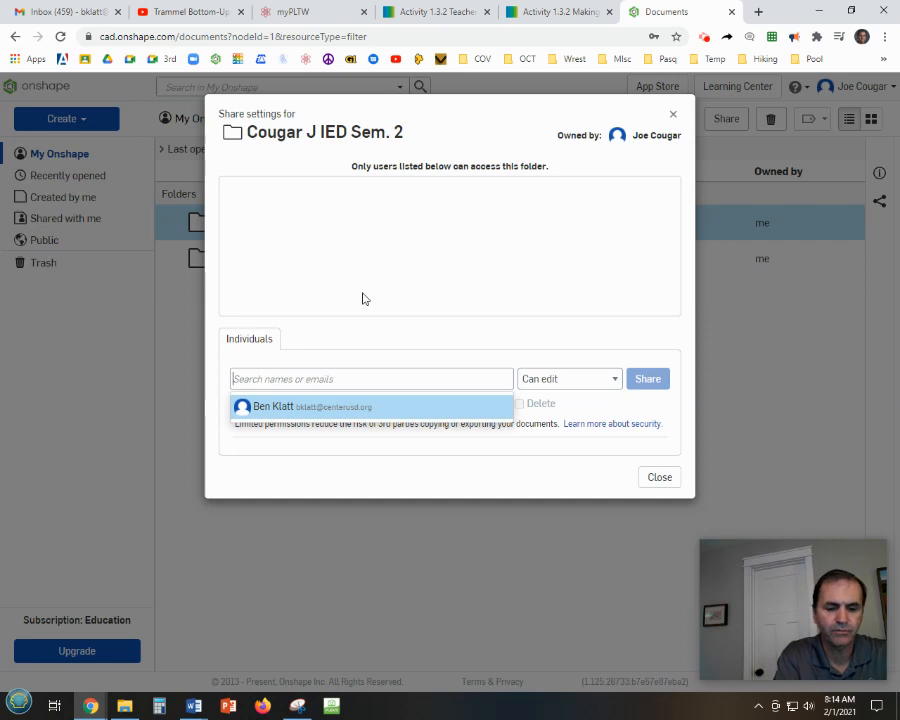
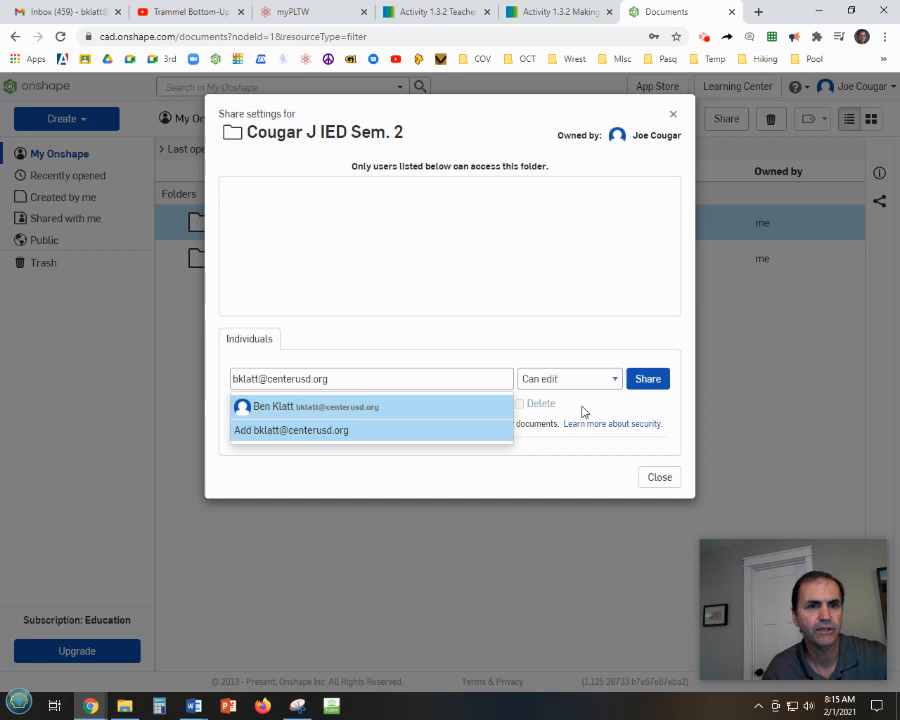
click(645, 385)
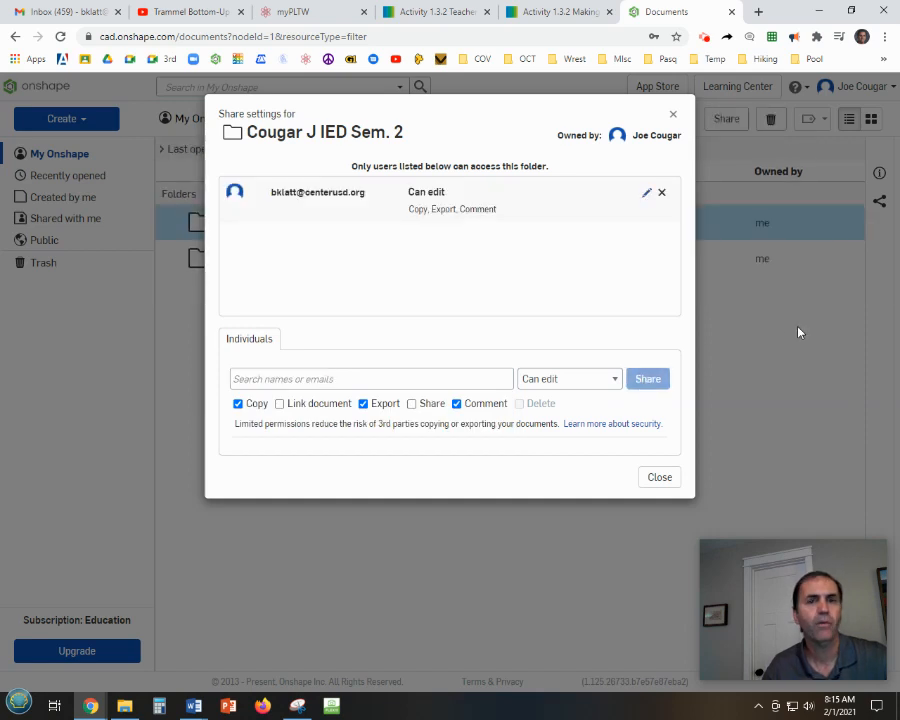
click(674, 118)
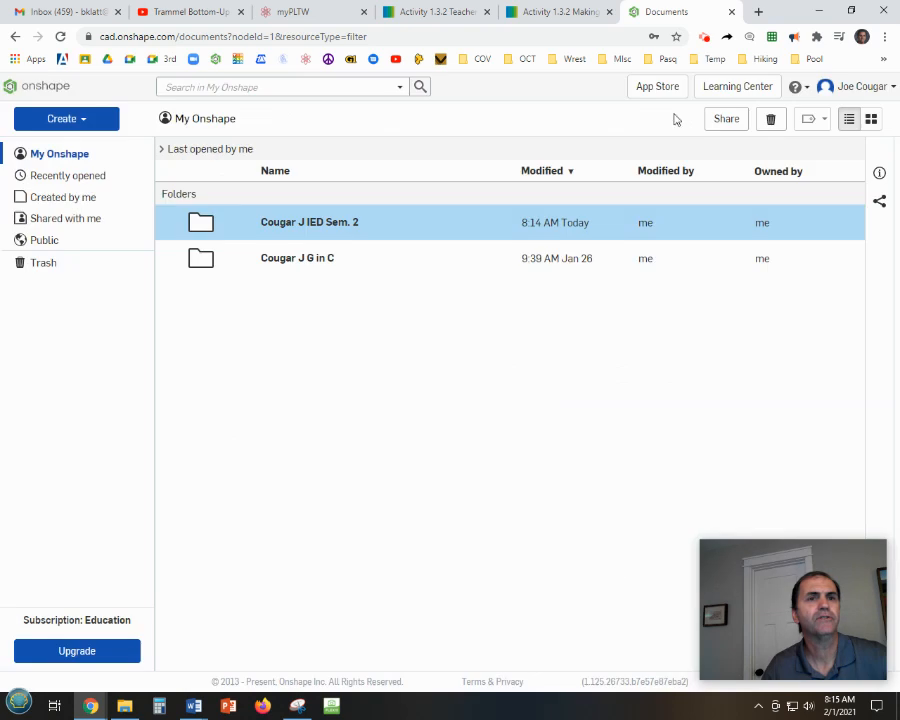
Open the new folder and create a document named Trammel Toy inside it.
click(296, 223)
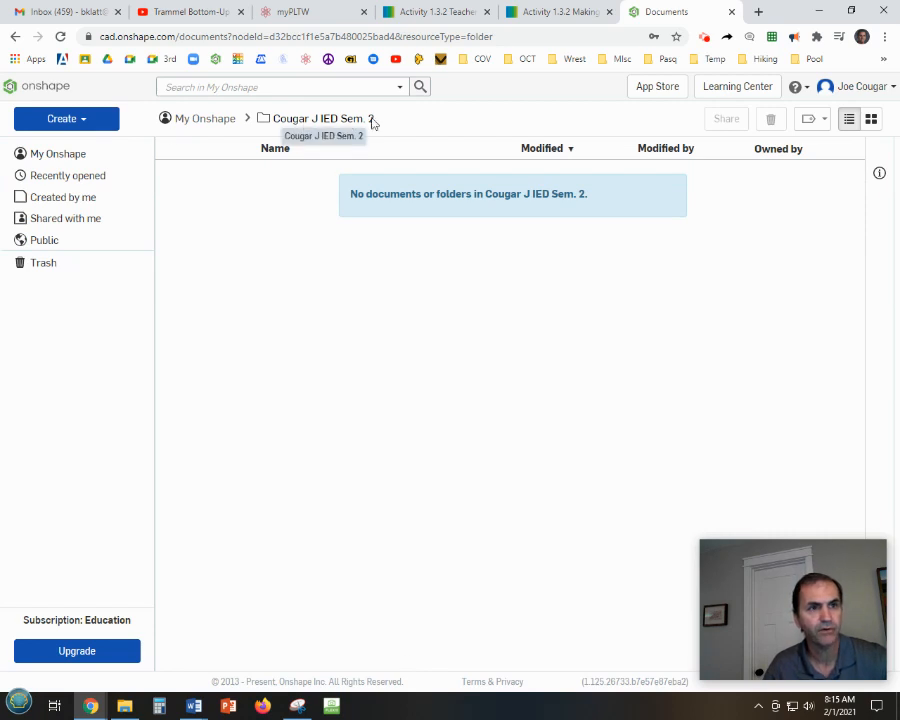
click(70, 121)
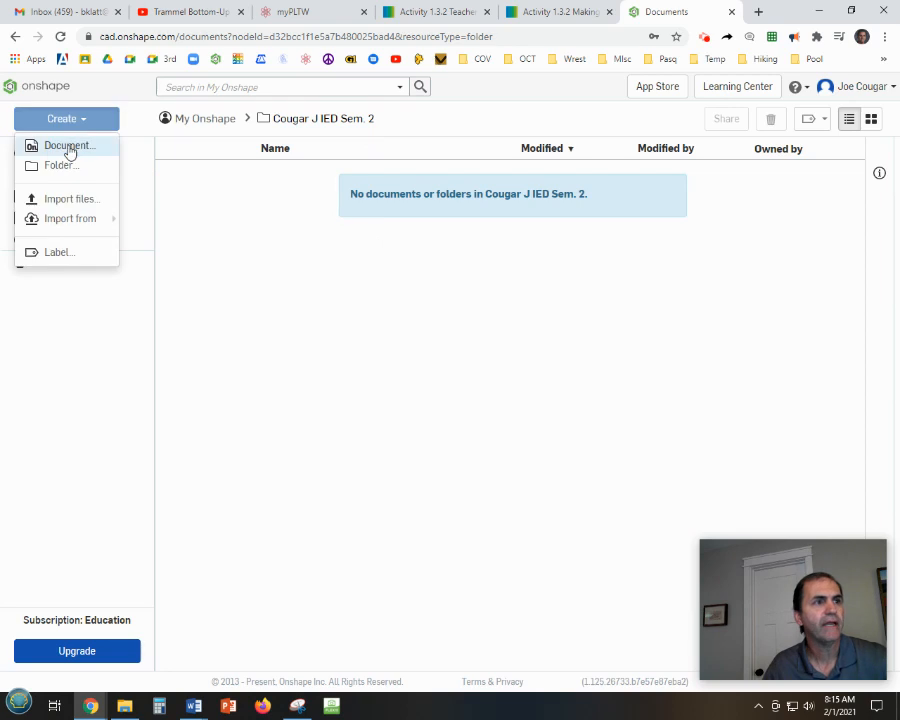
click(69, 147)
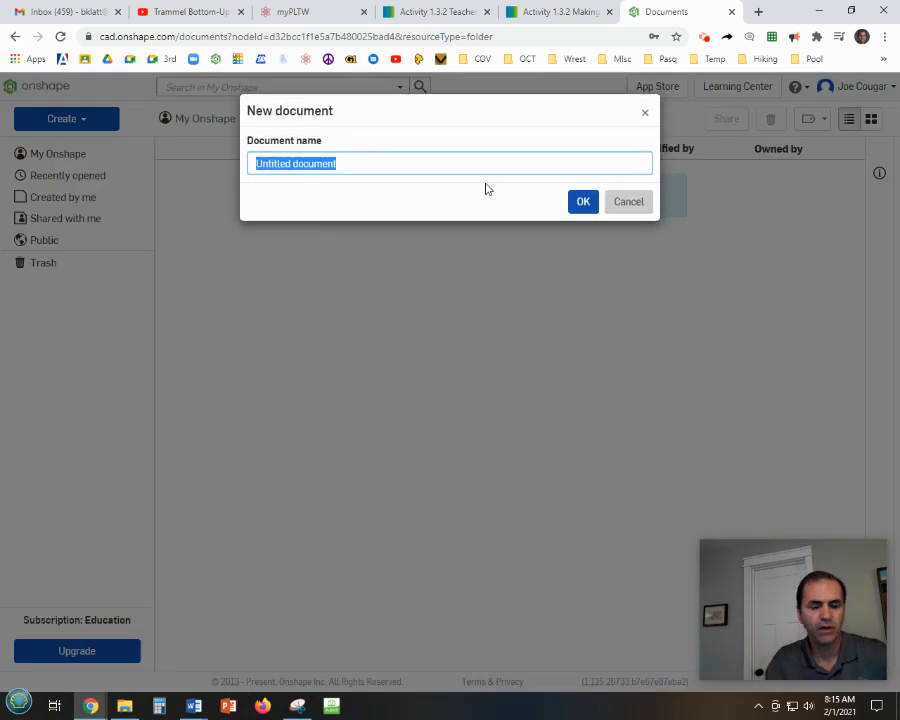
text(Tra)
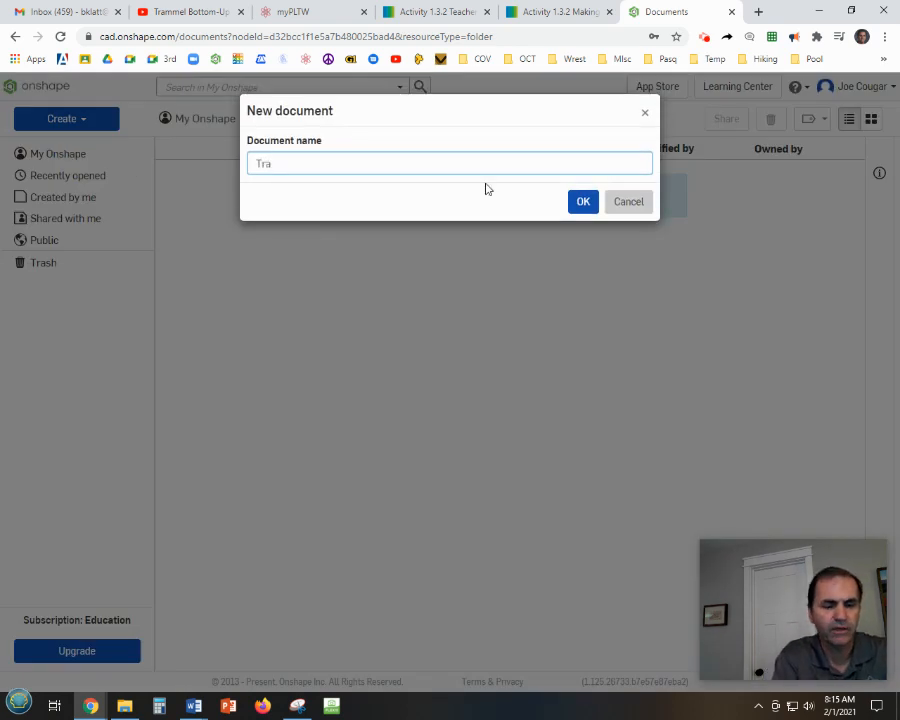
text(mm)
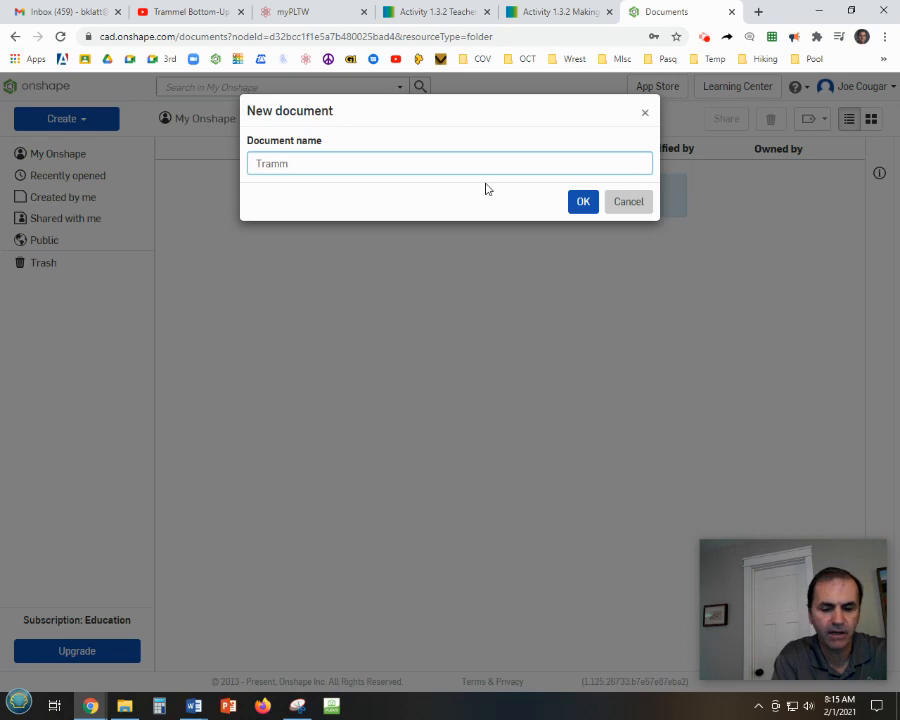
text(el Toy)
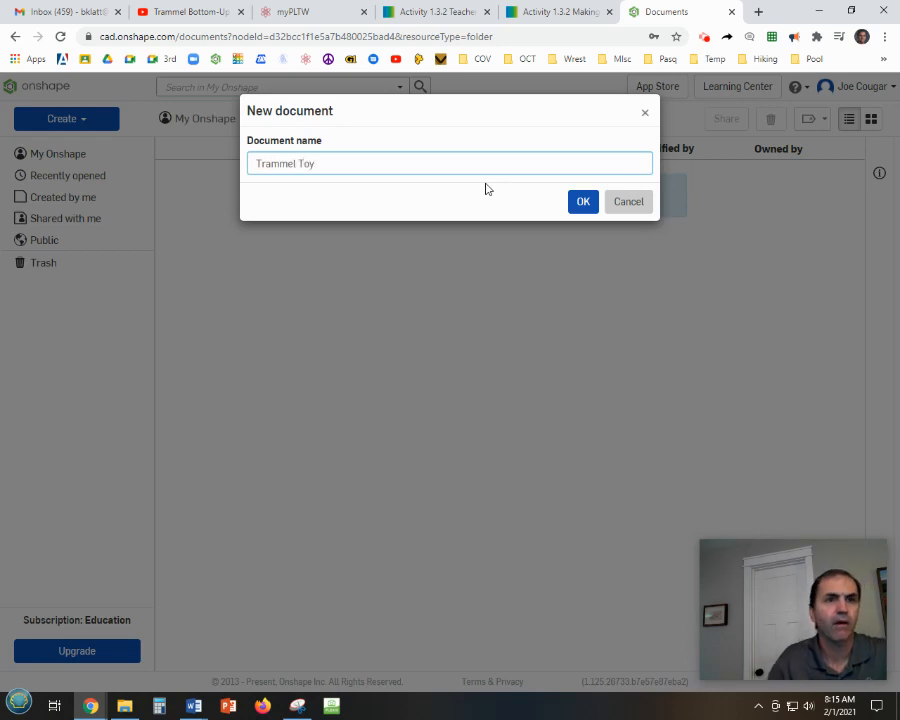
click(584, 202)
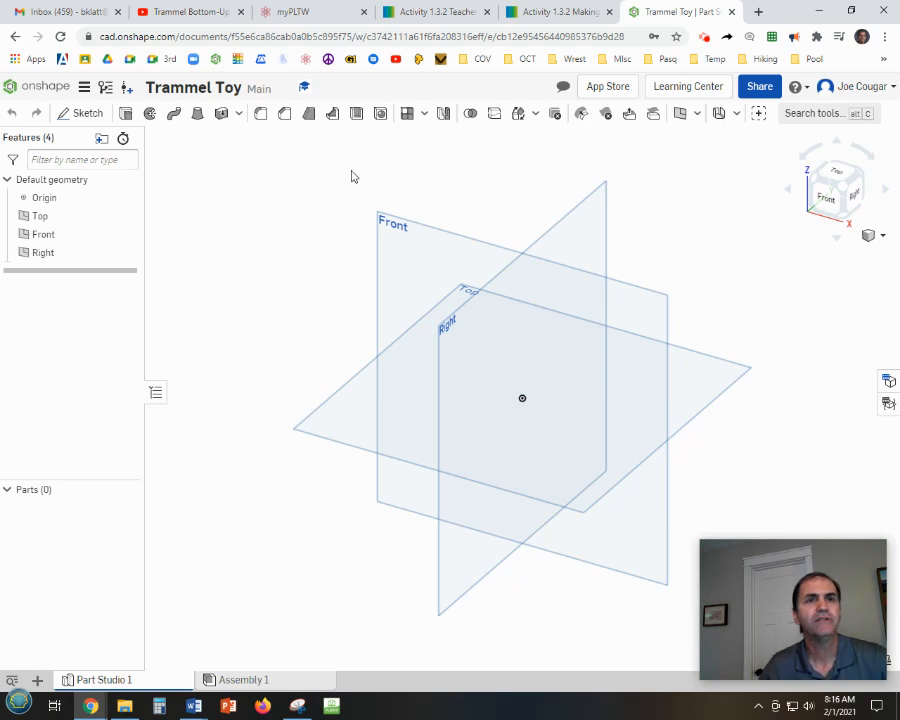
Switch to Word and examine the Activity 1.3.2 Base Plate Drawing dimensions before returning to the document.
mouse_move(196, 707)
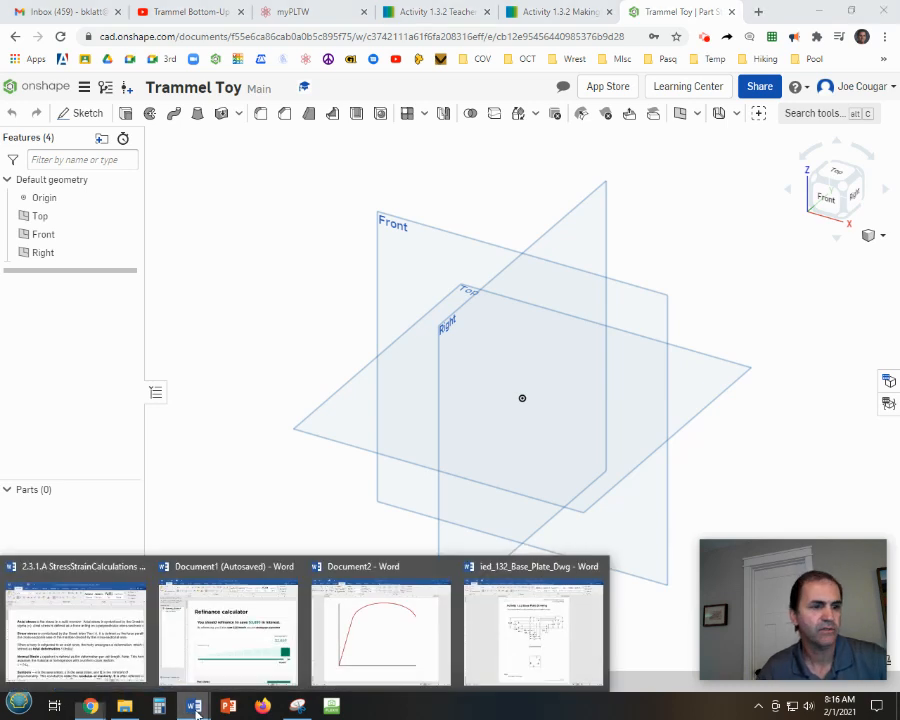
click(540, 628)
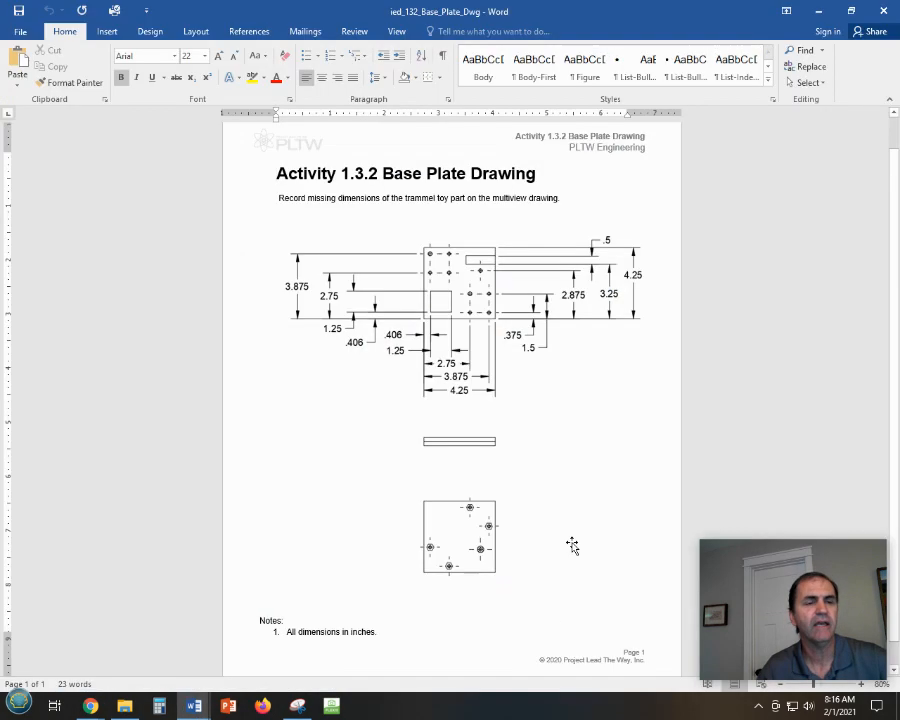
ctrl+scroll(568, 524, up, 4)
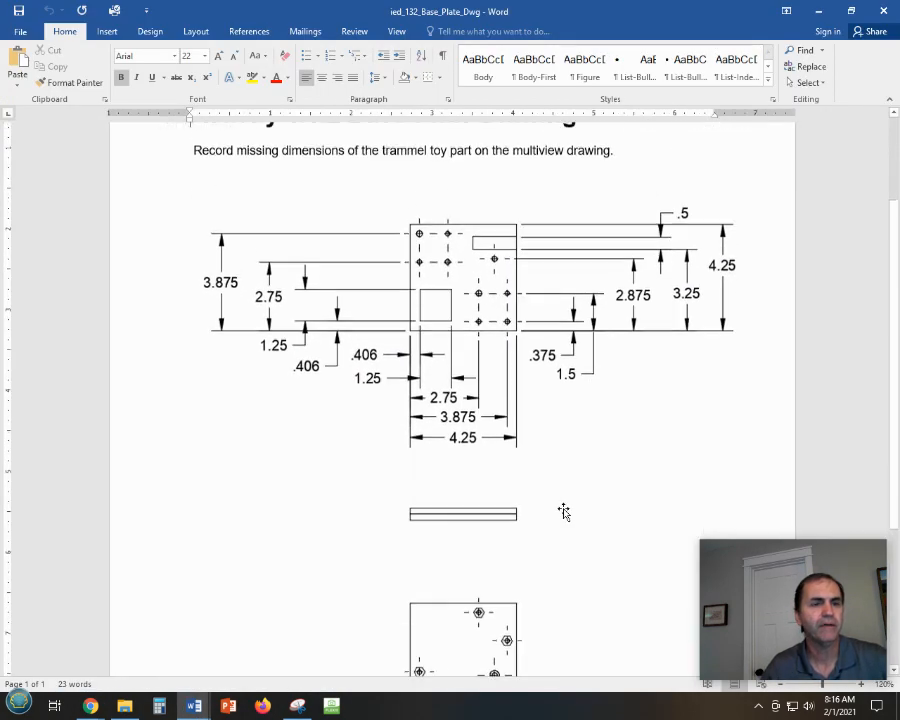
scroll(564, 511, down, 1)
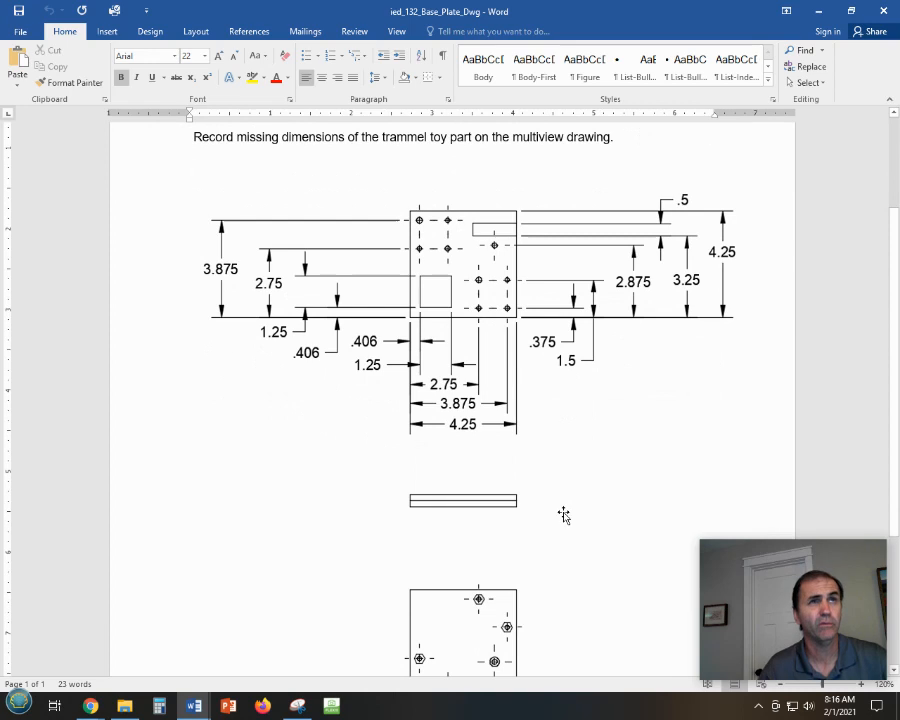
scroll(564, 514, down, 1)
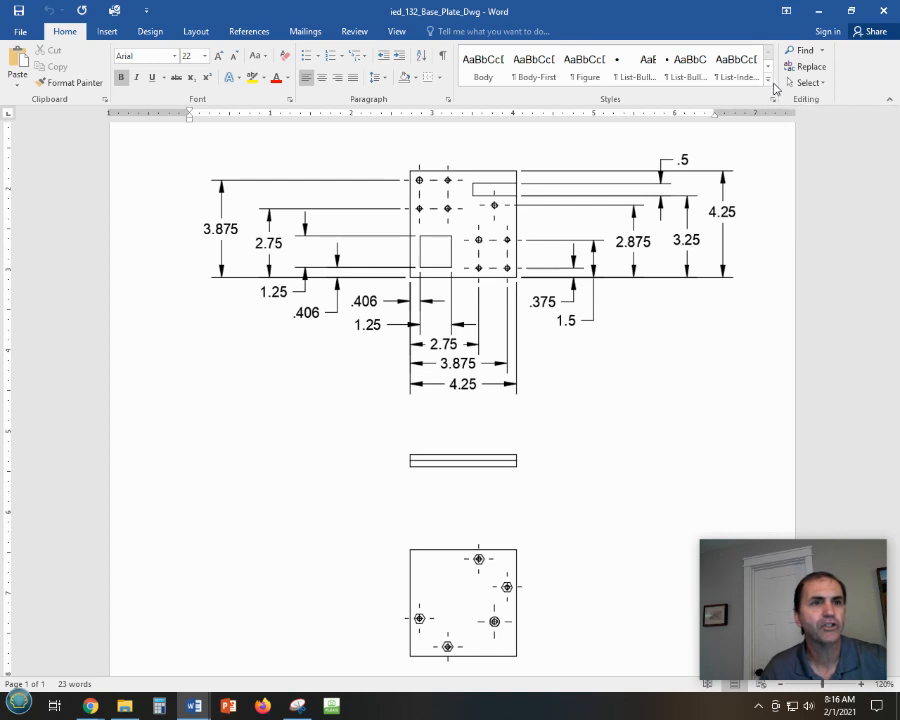
click(820, 11)
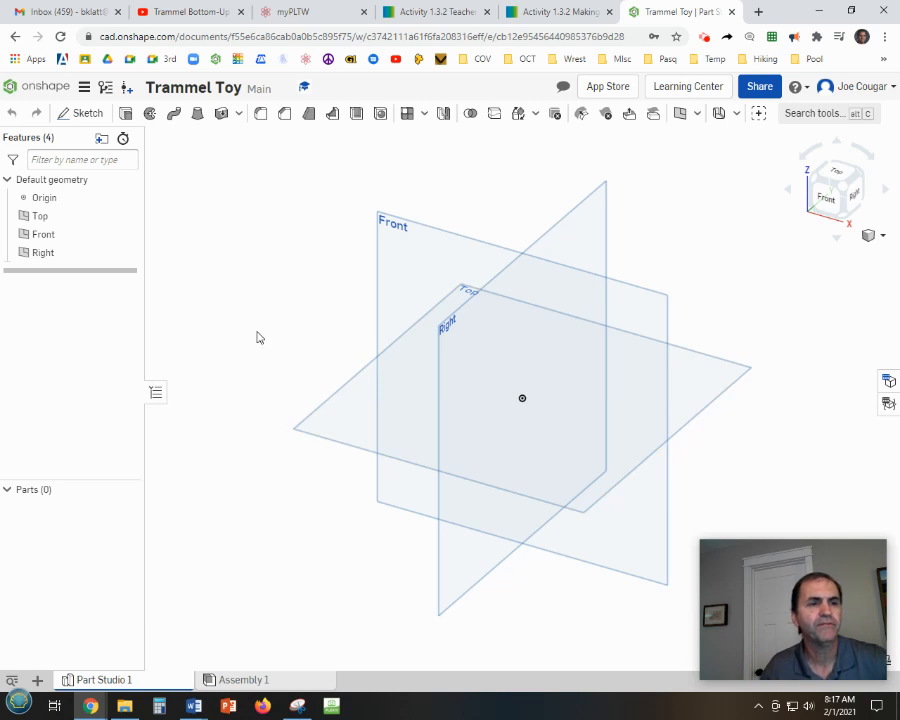
Start a new sketch on the Top plane, hiding the planes and viewing the sketch face-on.
right_click(335, 399)
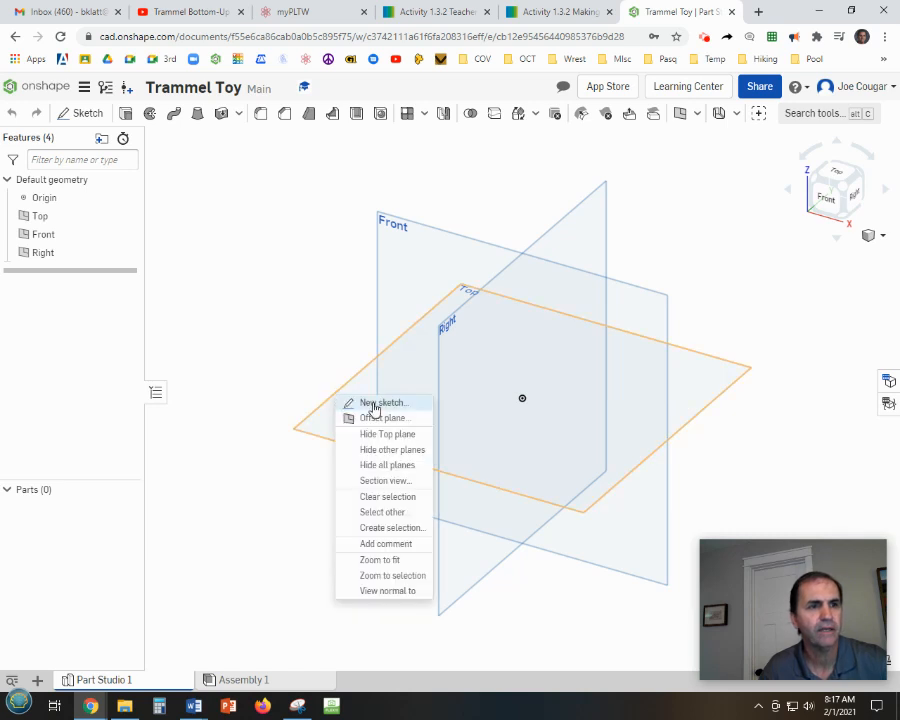
click(372, 406)
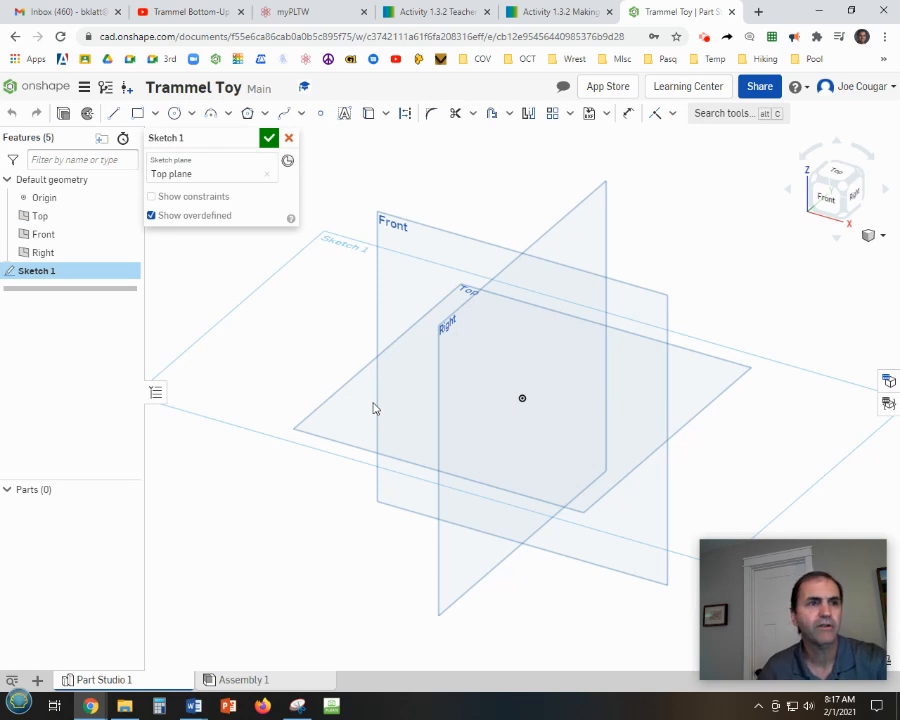
key(p)
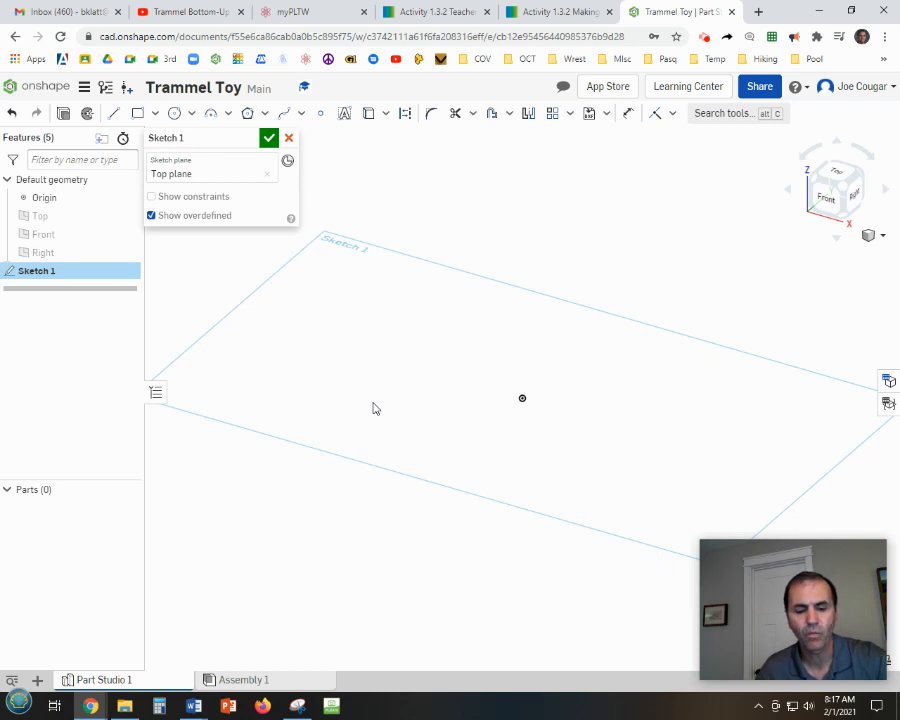
key(n)
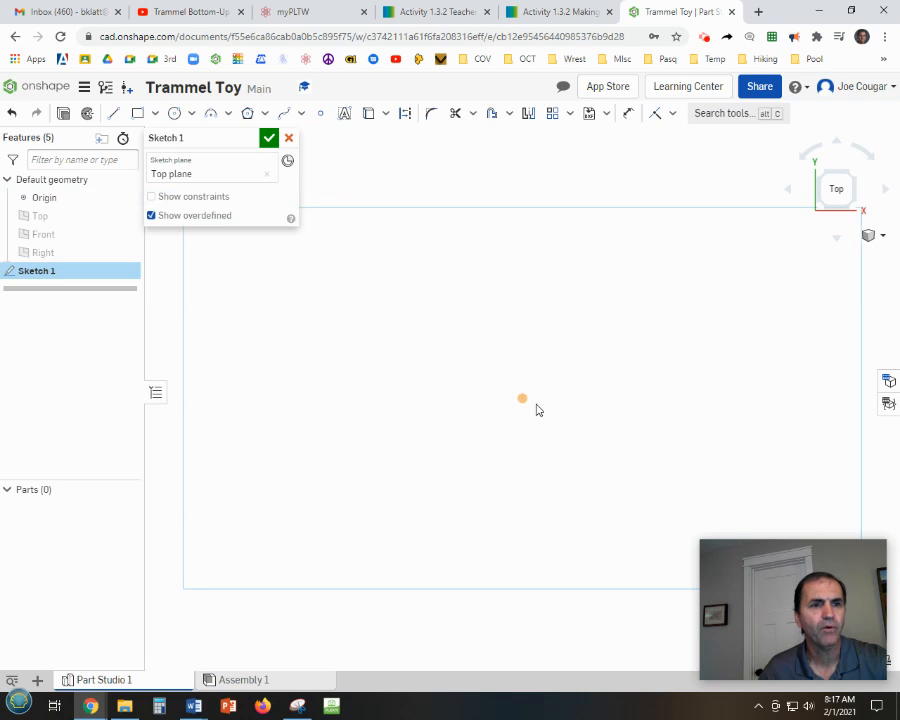
middle_drag(609, 454, 500, 486)
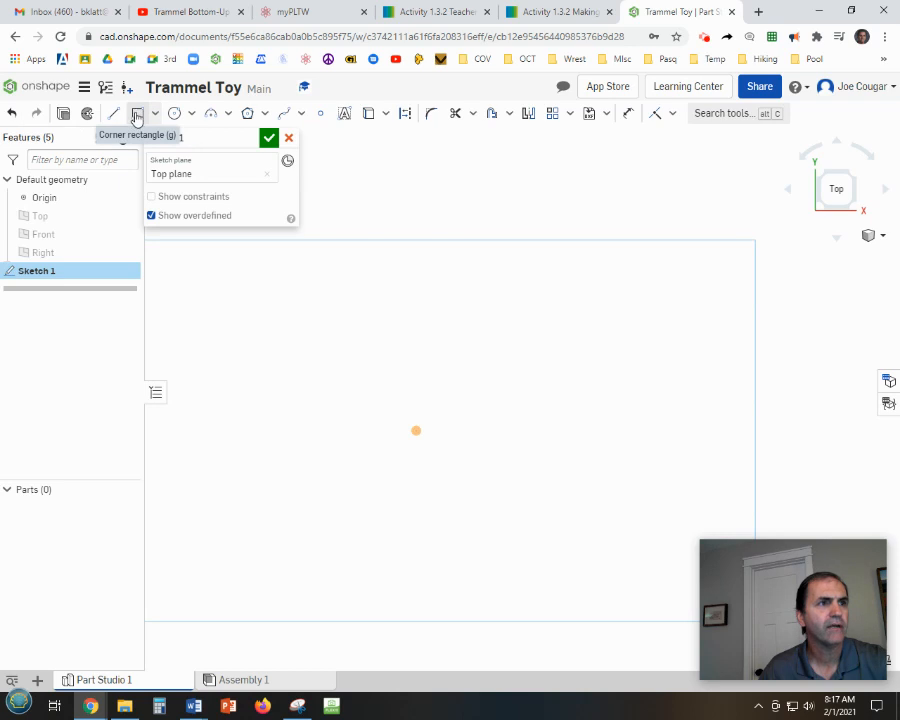
Draw a corner rectangle from the origin for the base plate with a width of 4.25 in.
click(137, 114)
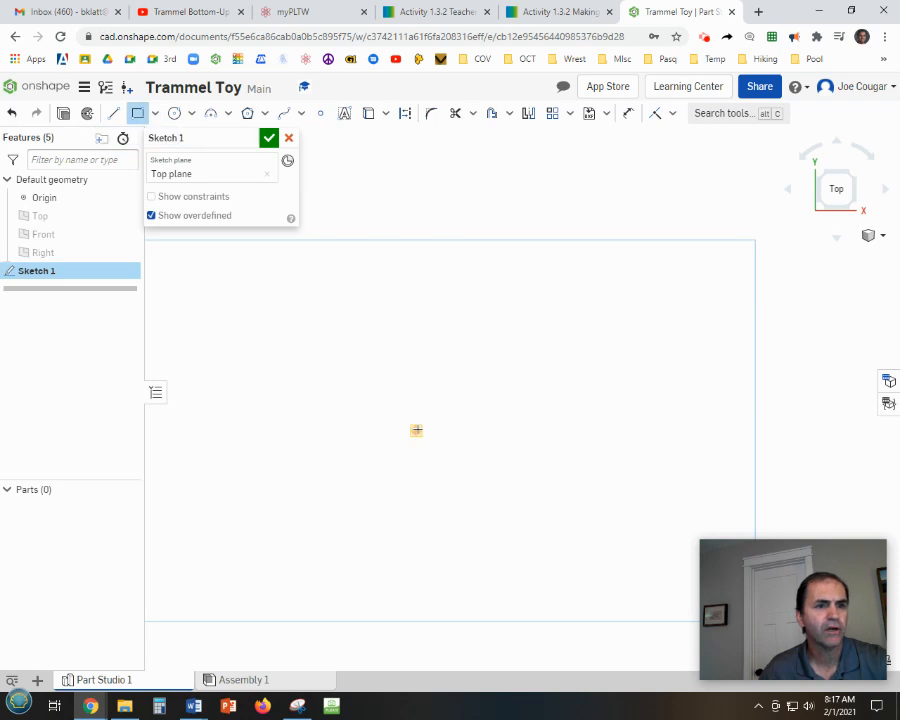
click(416, 430)
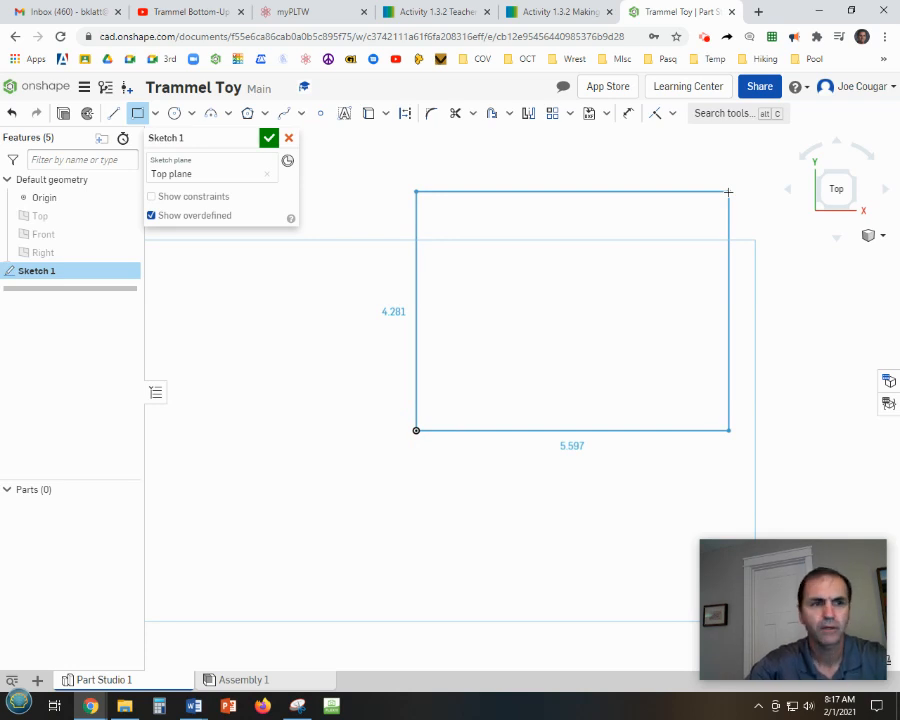
click(659, 204)
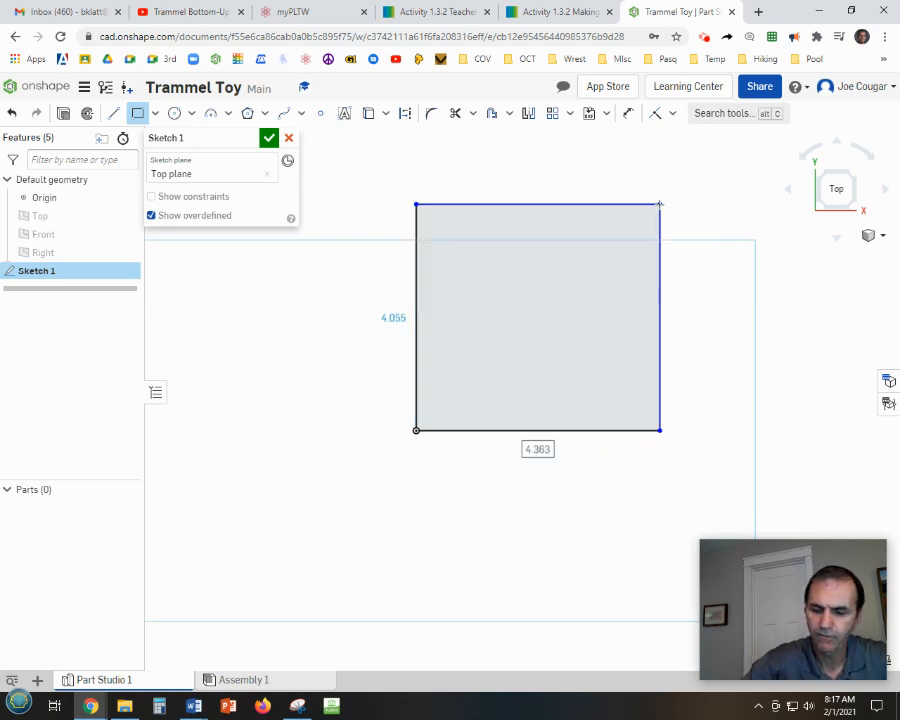
text(425)
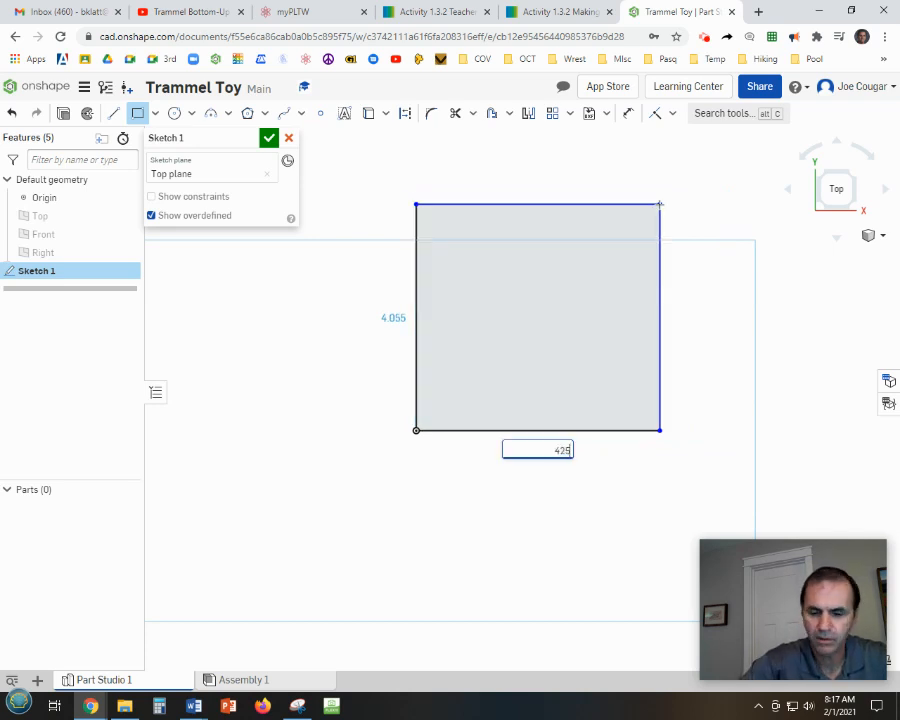
key(BackSpace)
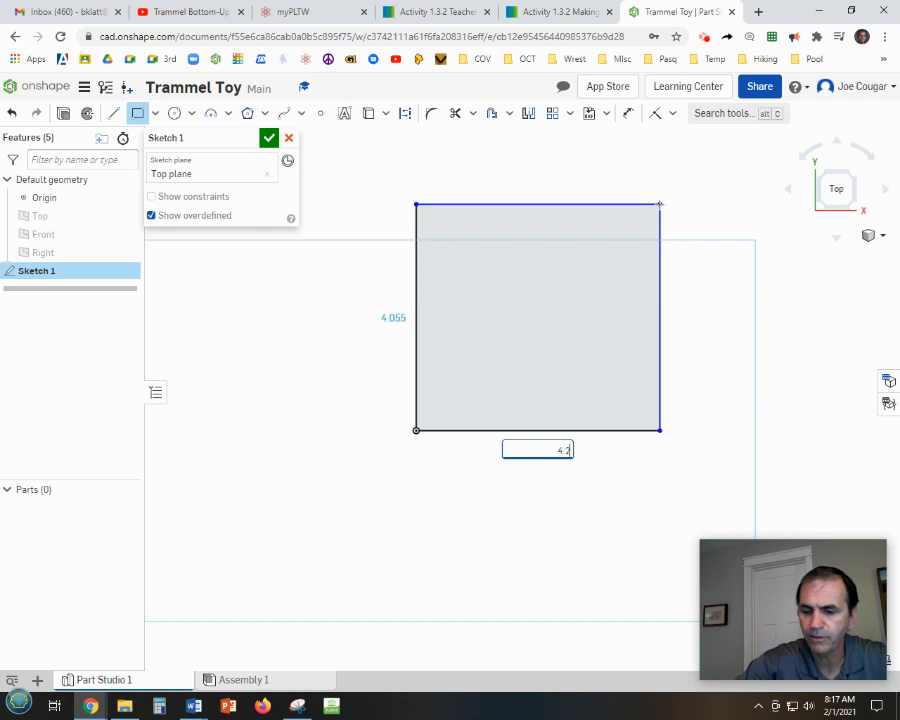
text(5)
key(Return)
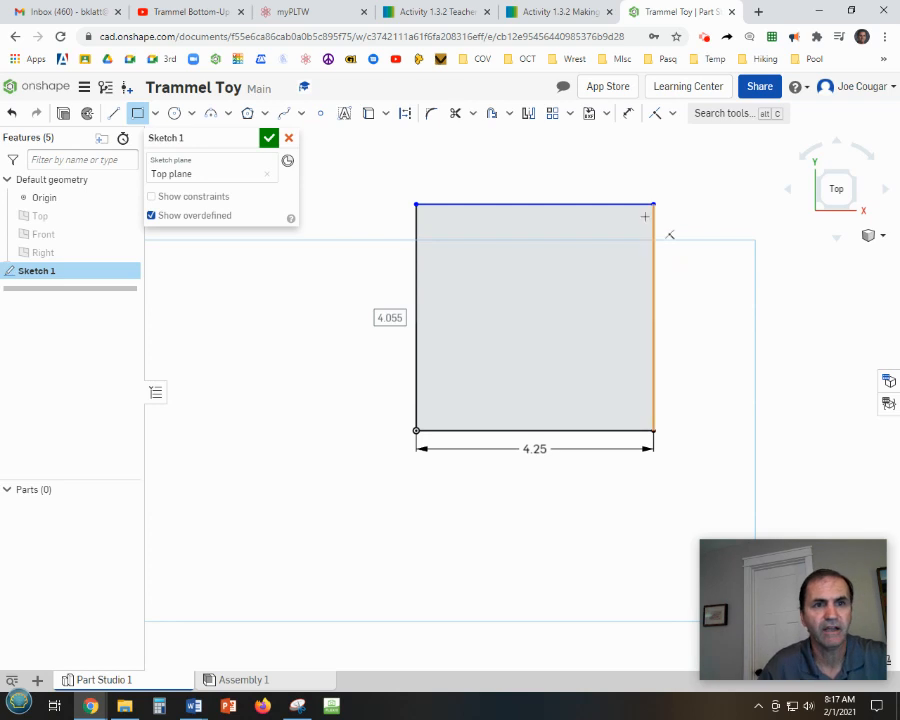
click(667, 205)
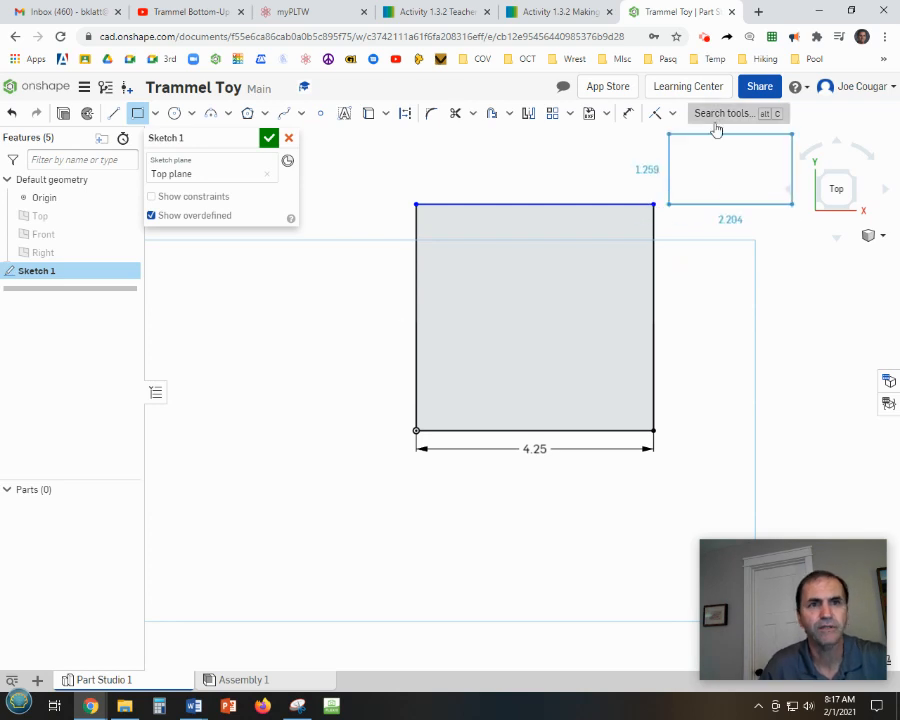
key(Escape)
Dimension the plate rectangle's height to 4.25 in.
click(628, 113)
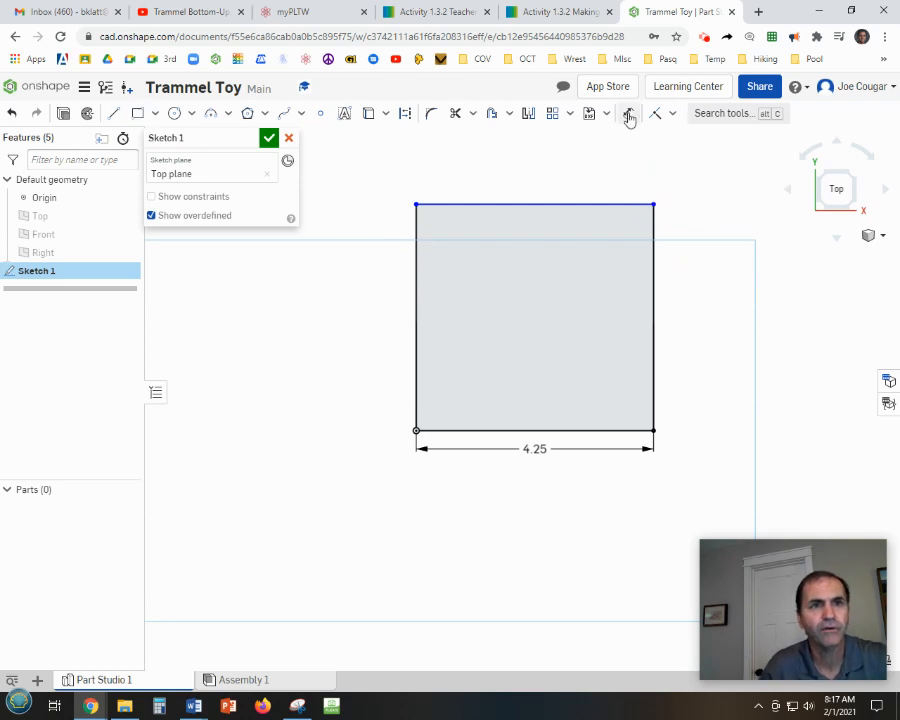
click(416, 285)
click(361, 322)
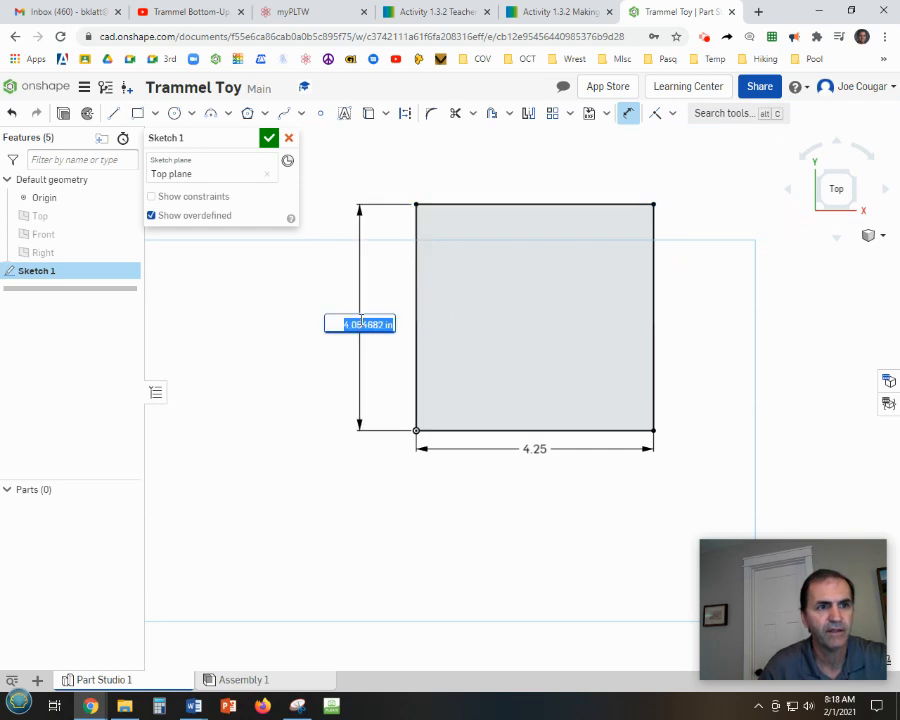
text(4)
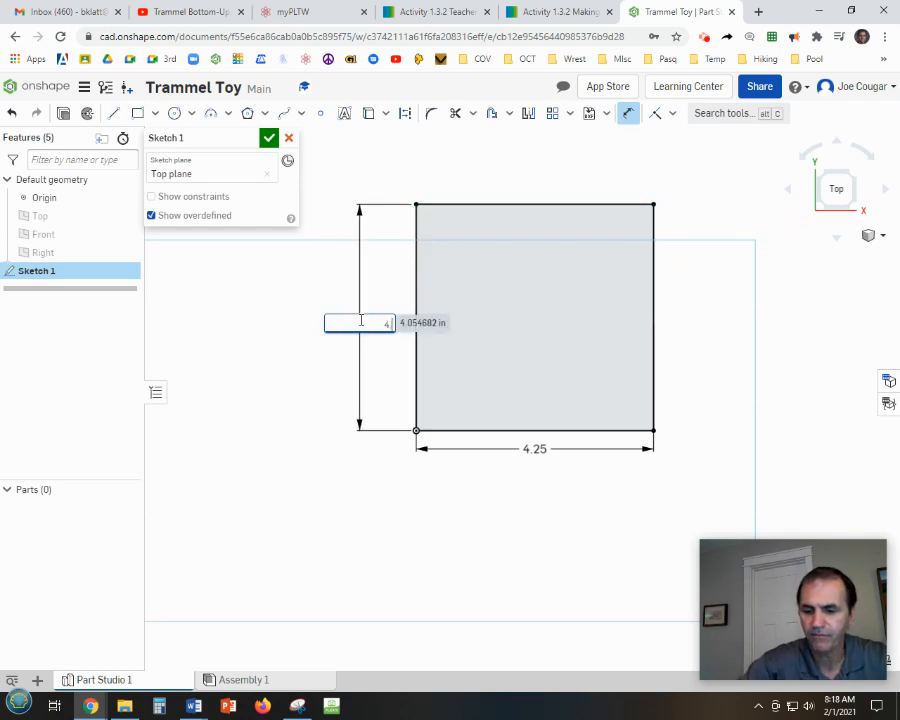
text(.25)
key(Return)
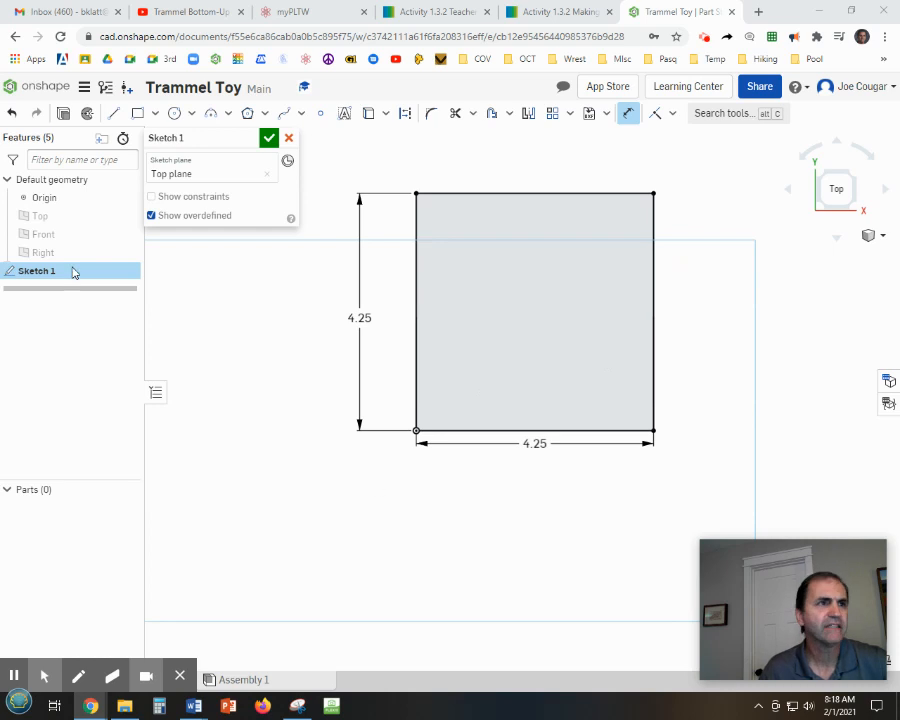
Draw a square inside the plate near its lower-left corner, sized 1.25 in by 1.25 in.
click(136, 114)
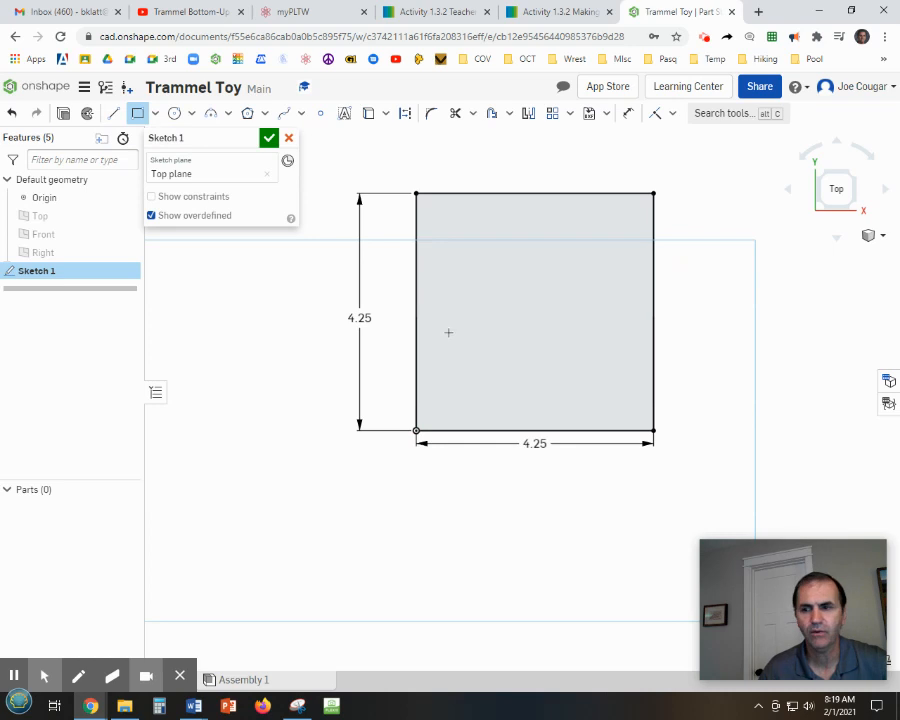
click(446, 332)
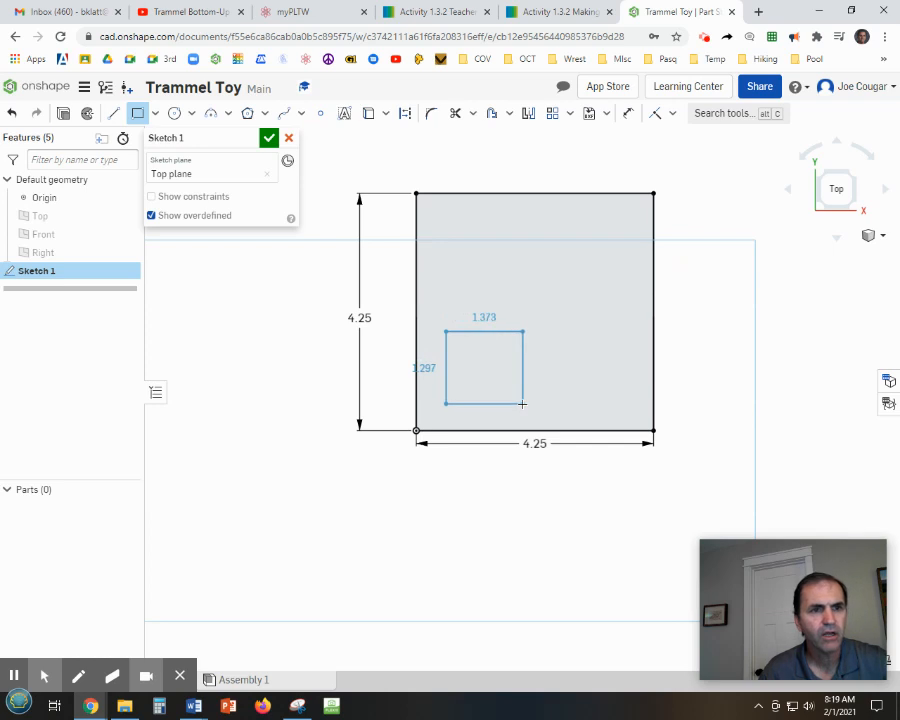
click(522, 404)
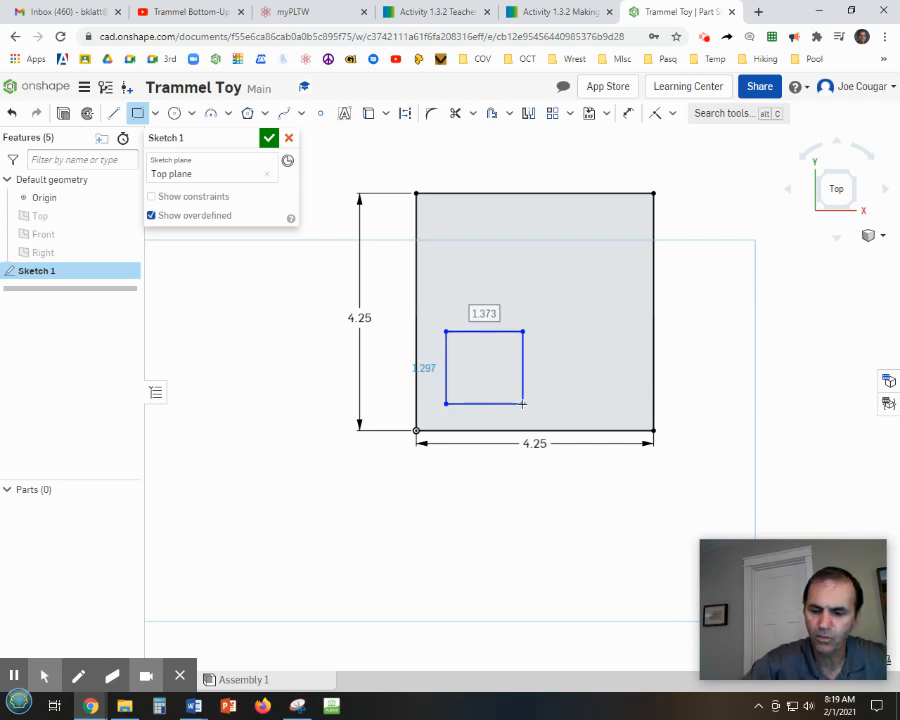
text(1.25)
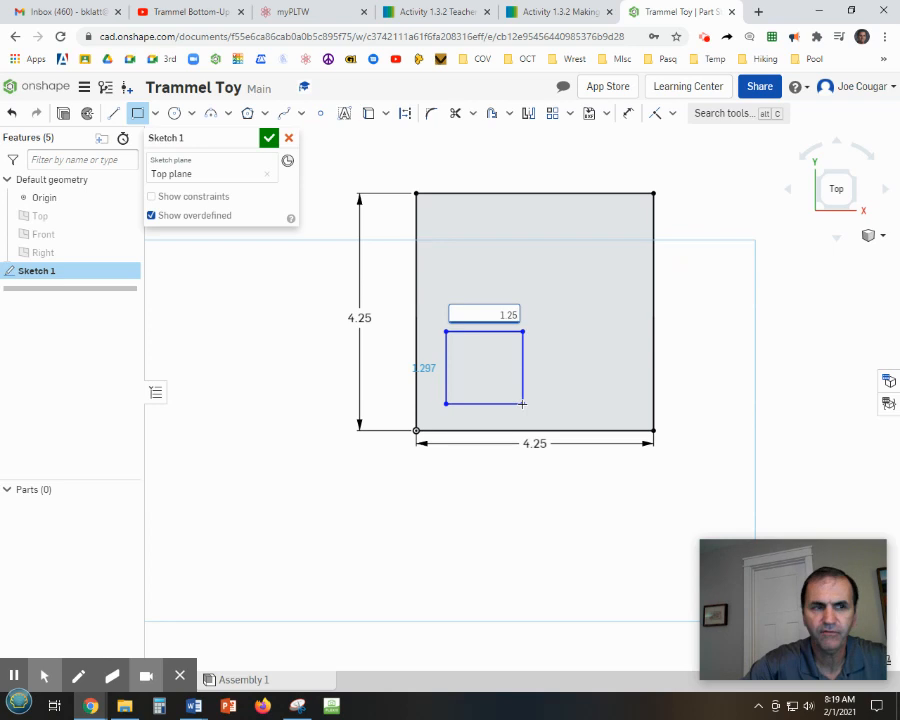
key(Return)
text(1.25)
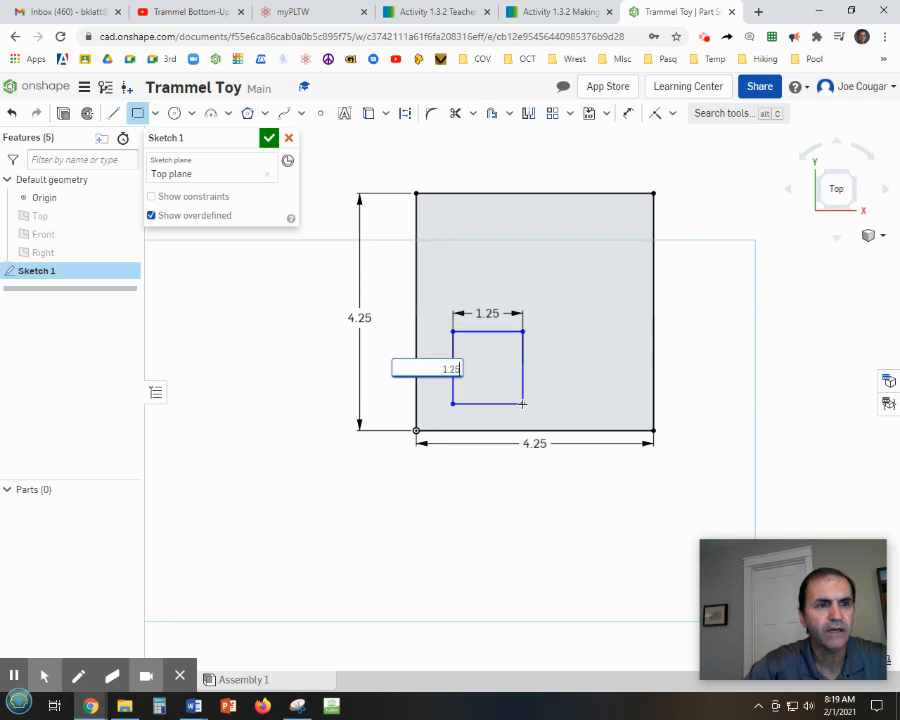
key(Return)
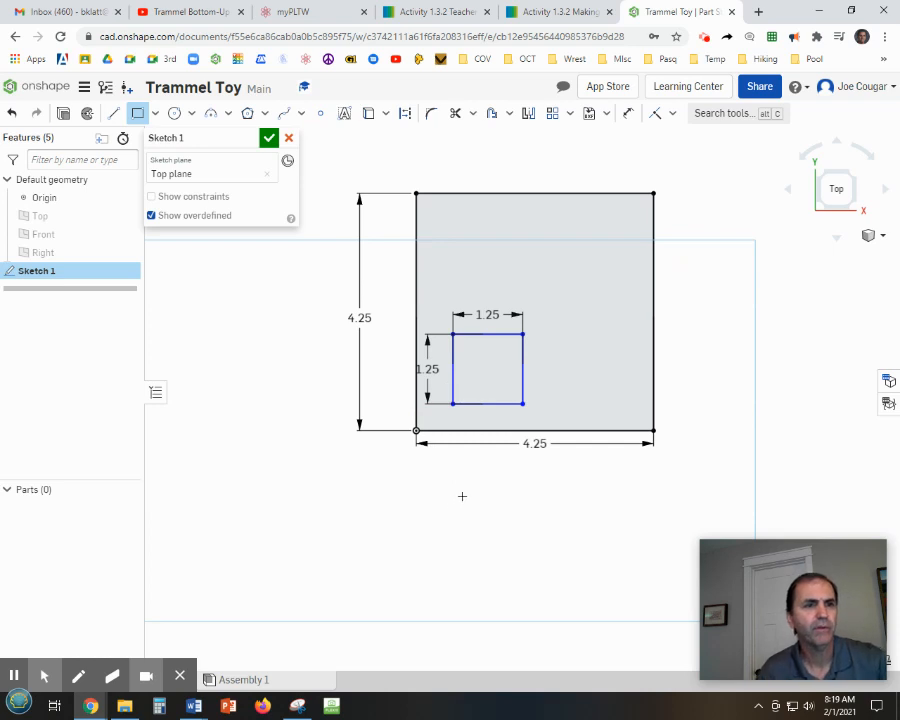
key(Escape)
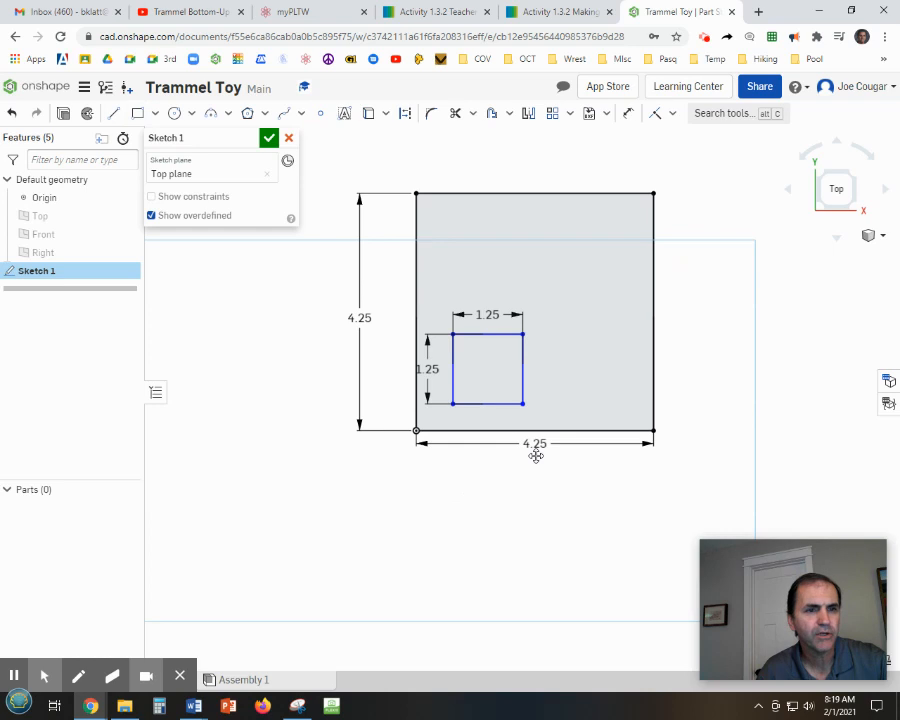
Move the plate's width and height dimensions farther out from the rectangle.
drag(535, 445, 534, 506)
drag(359, 317, 313, 316)
drag(532, 506, 535, 543)
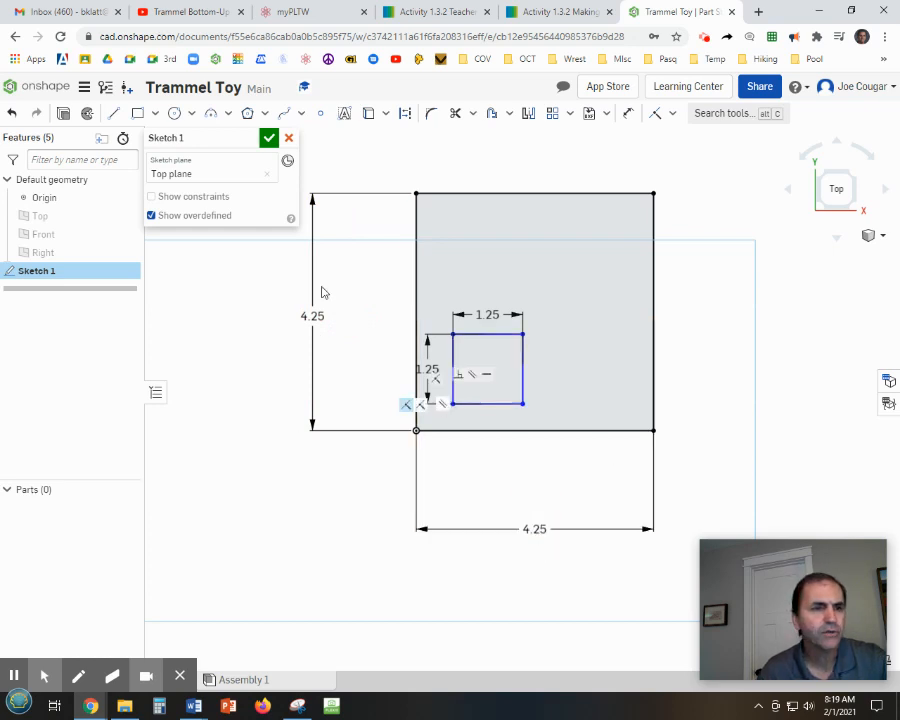
Dimension the square's bottom edge 0.406 in above the plate's bottom edge.
click(627, 113)
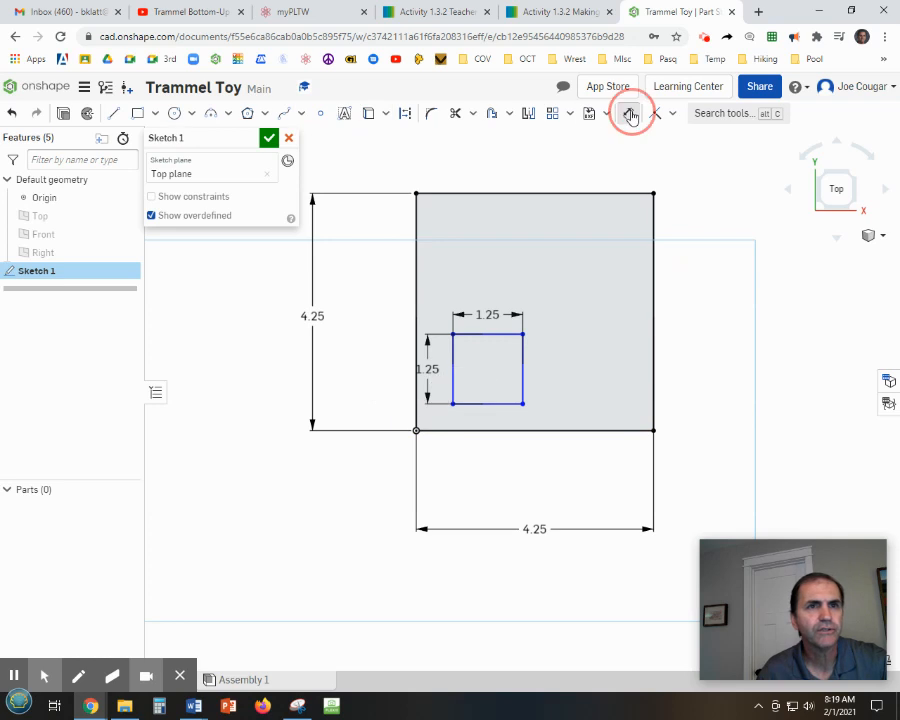
click(462, 404)
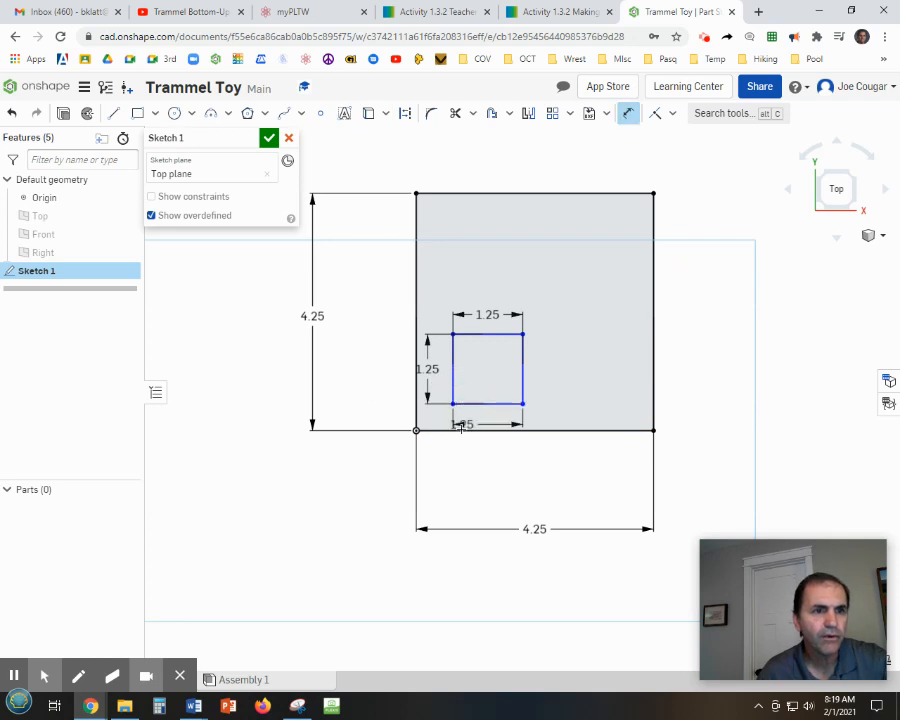
click(460, 431)
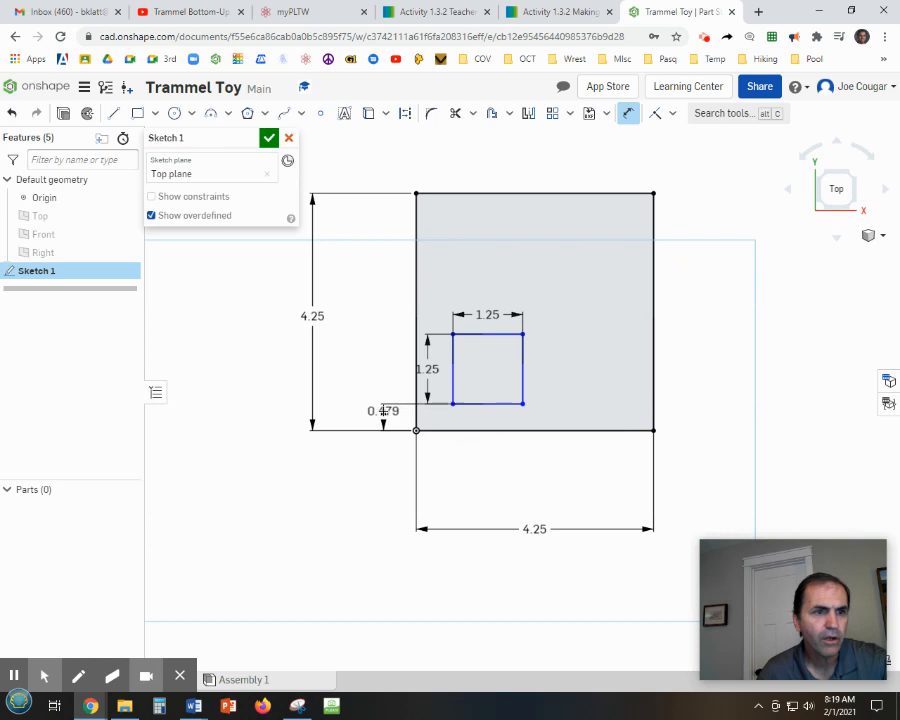
click(383, 418)
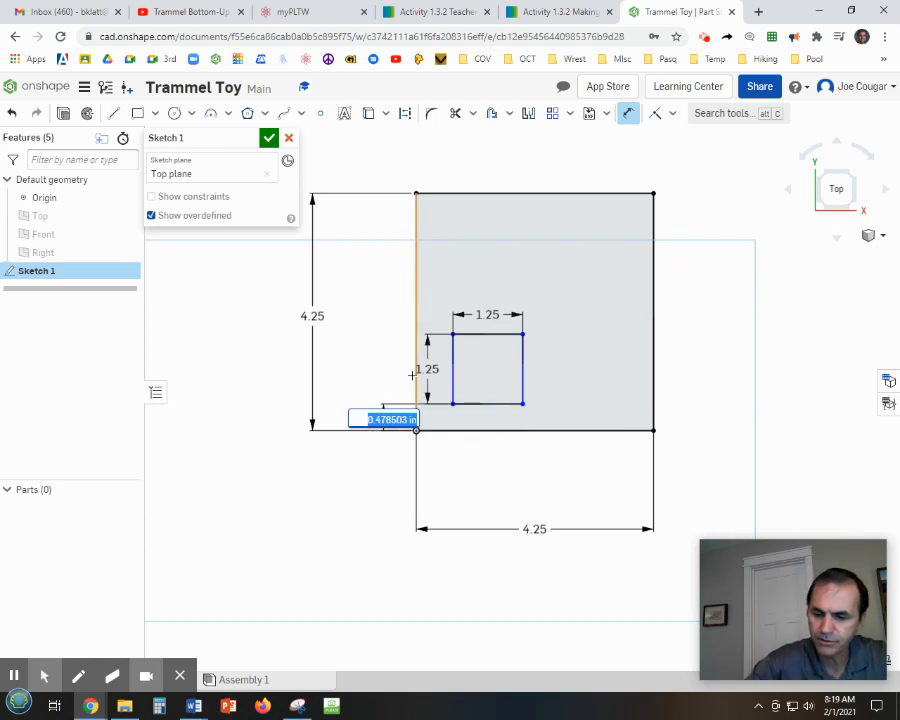
key(BackSpace)
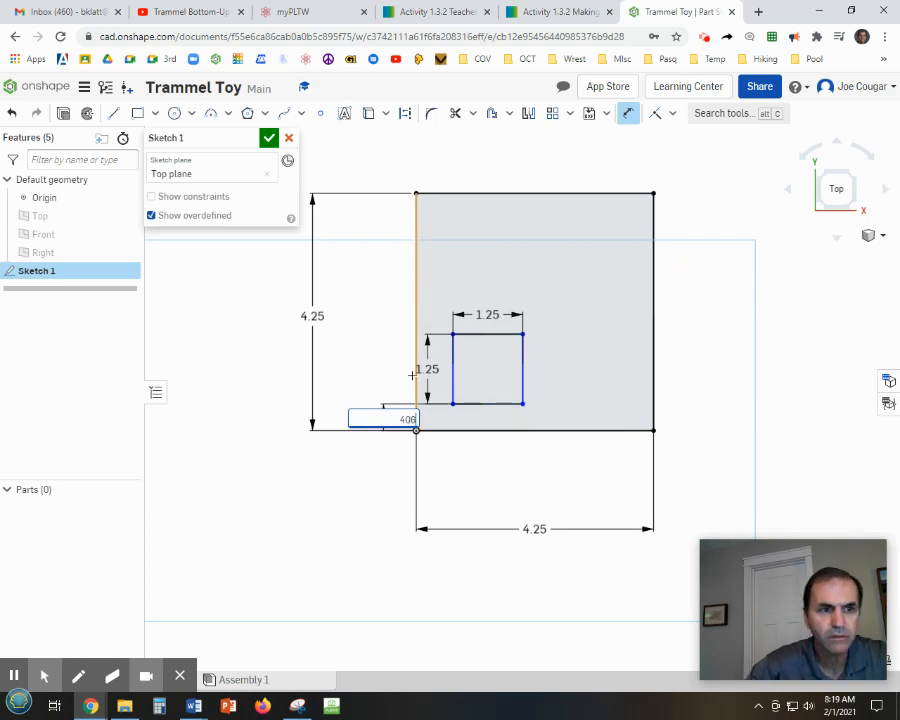
text(.406)
key(Return)
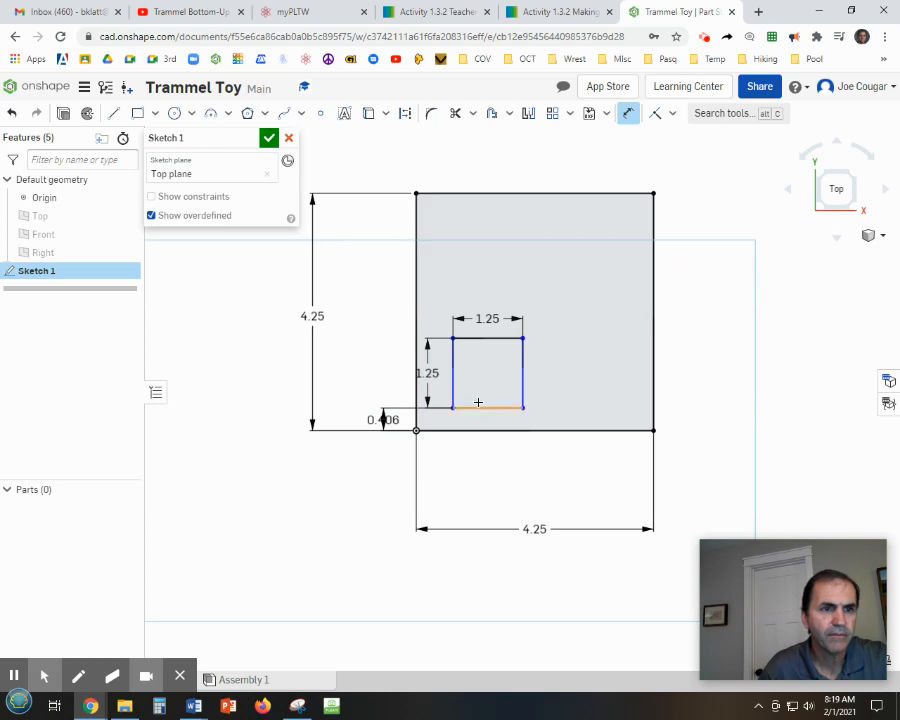
Dimension the square's left edge 0.406 in from the plate's left edge.
click(456, 398)
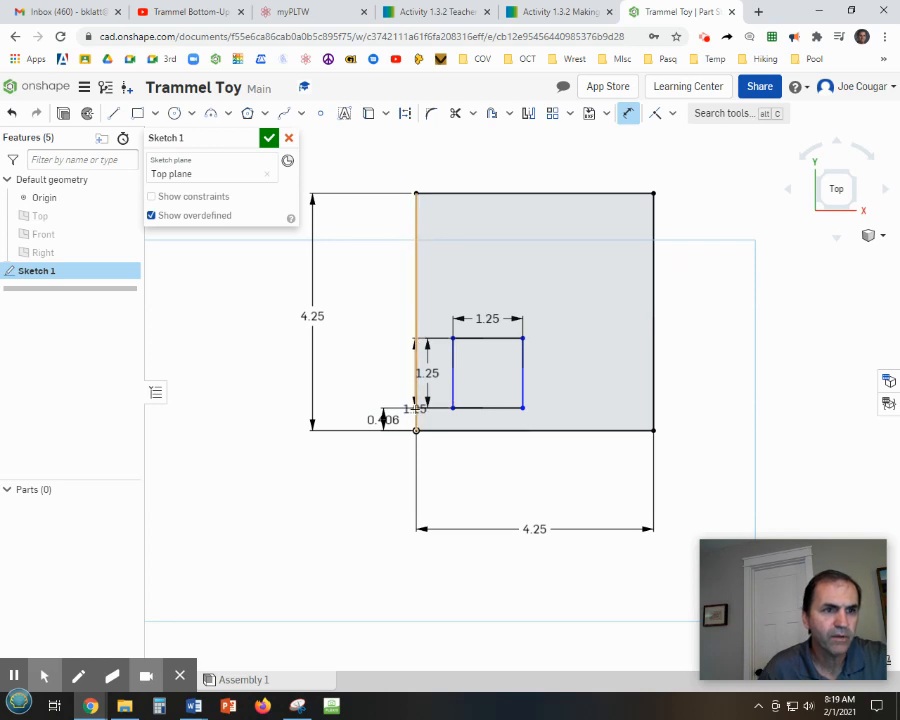
click(417, 412)
click(432, 454)
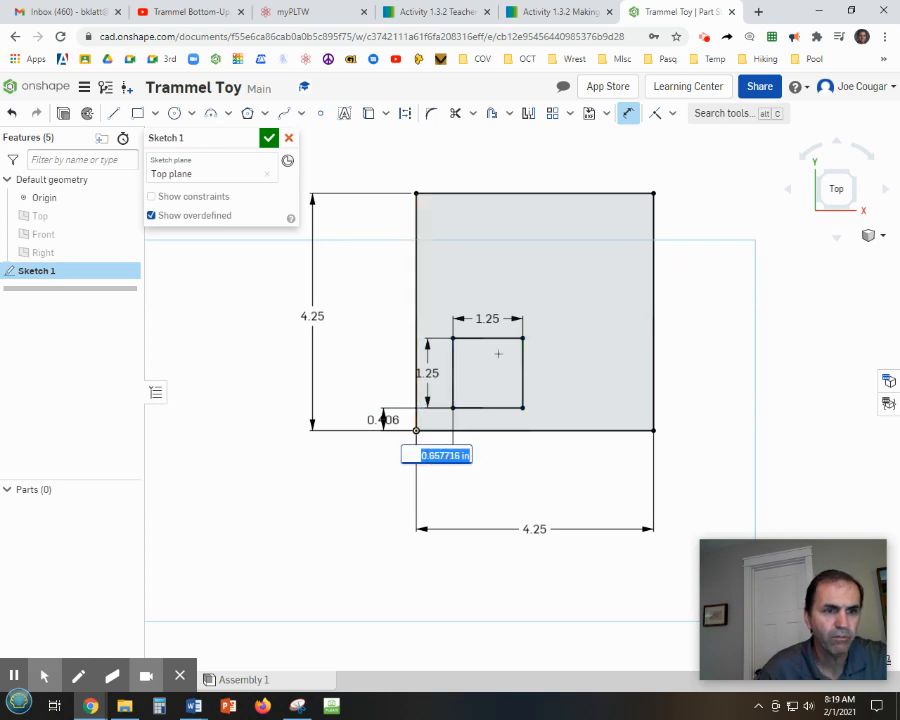
key(BackSpace)
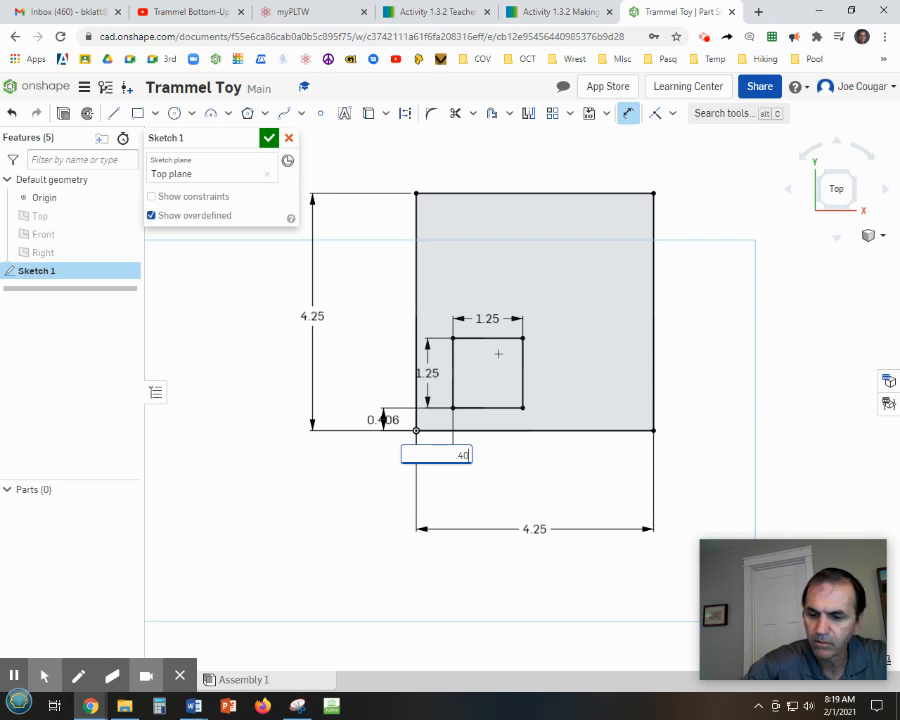
text(.40)
key(Return)
scroll(488, 391, up, 2)
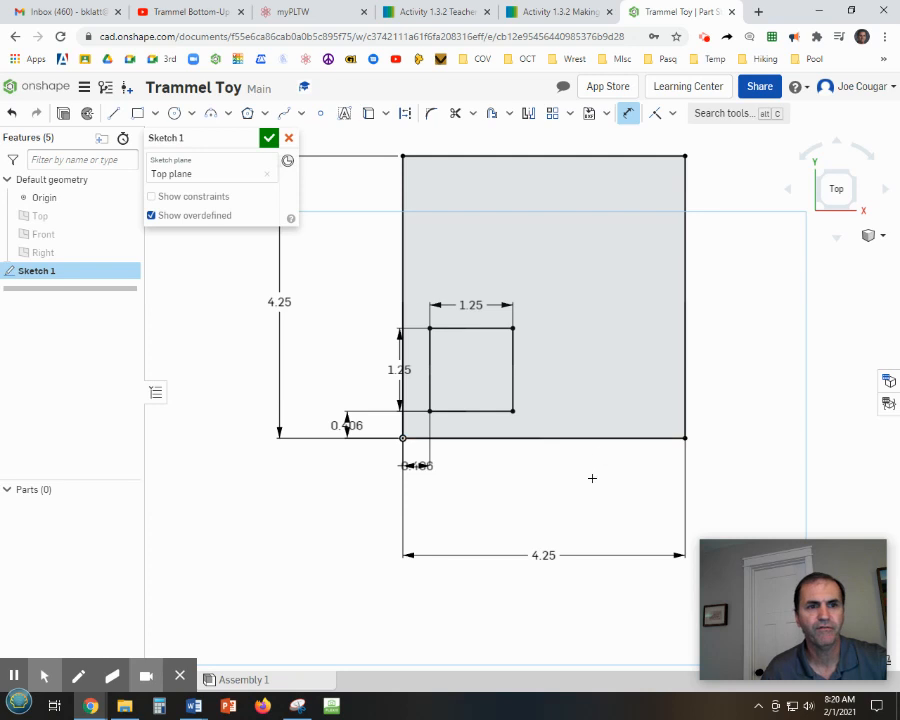
middle_drag(589, 486, 569, 546)
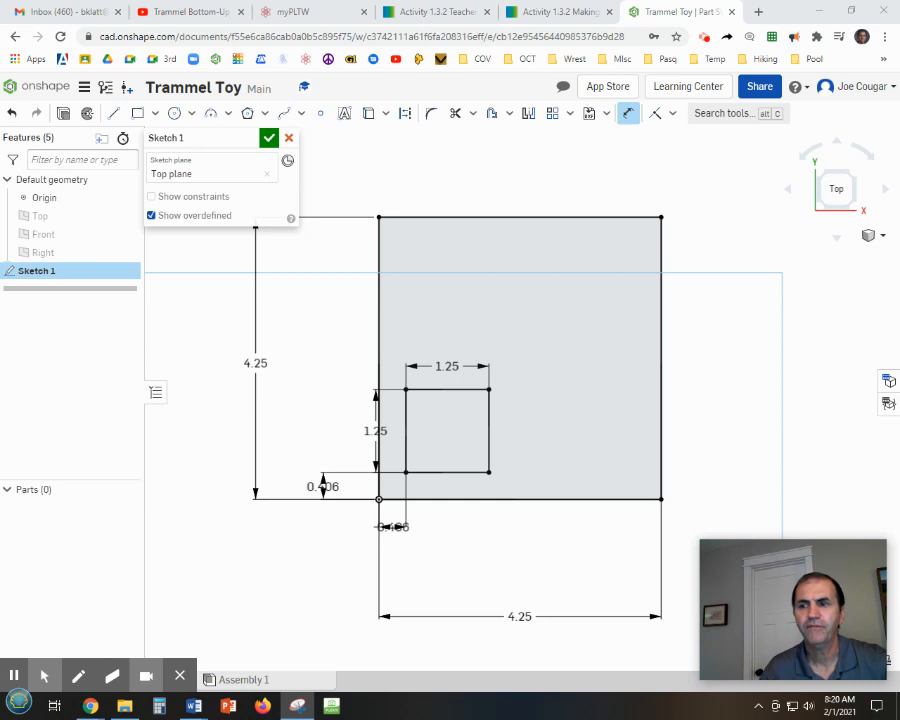
Draw a rectangular slot against the plate's right edge near the top, sized 1.75 in by 0.5 in.
click(137, 114)
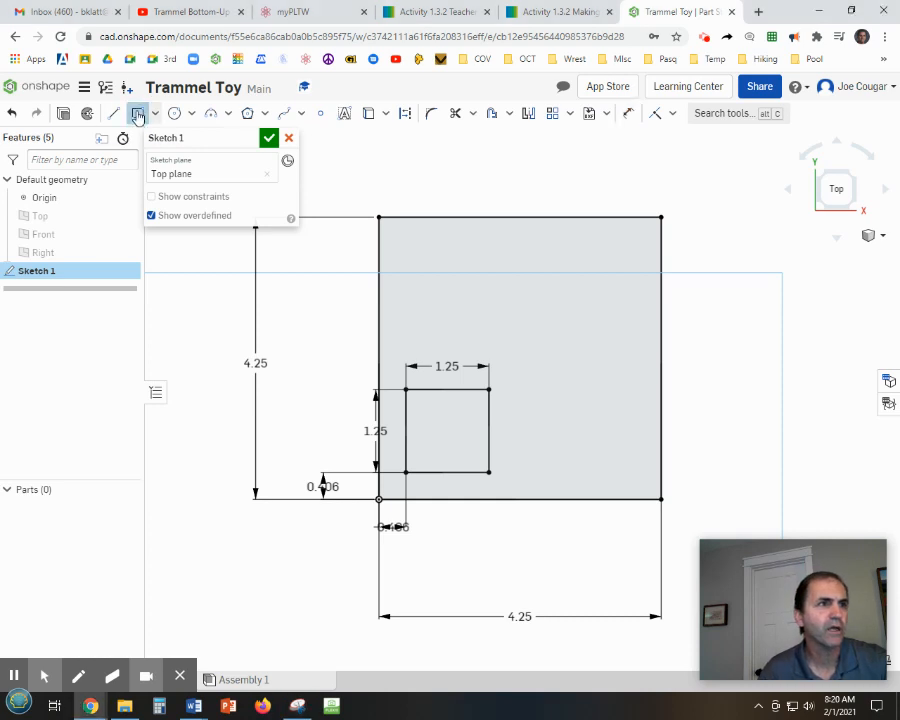
click(660, 255)
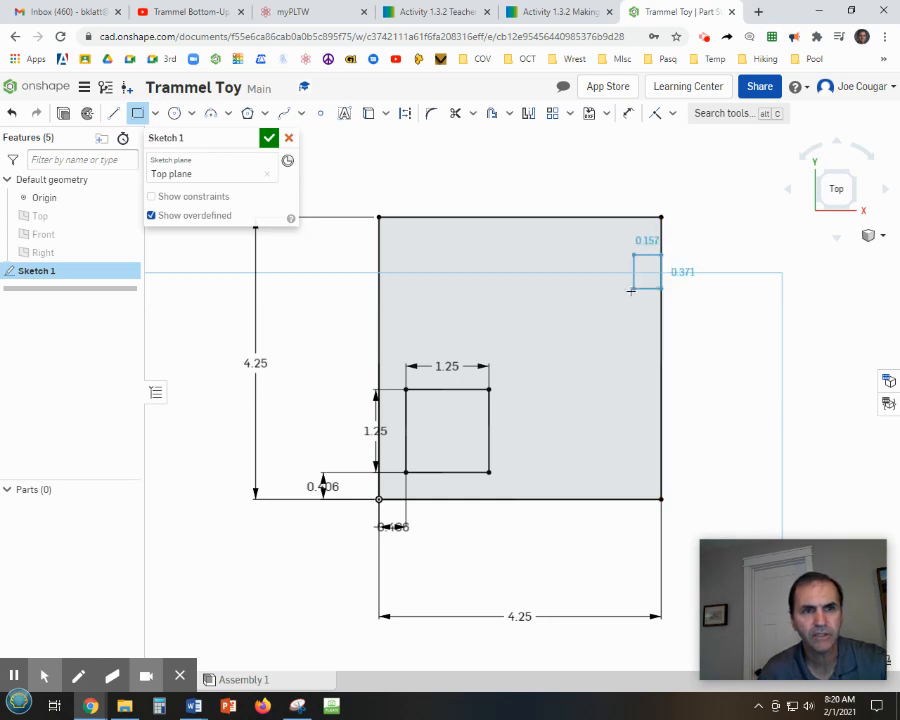
click(510, 311)
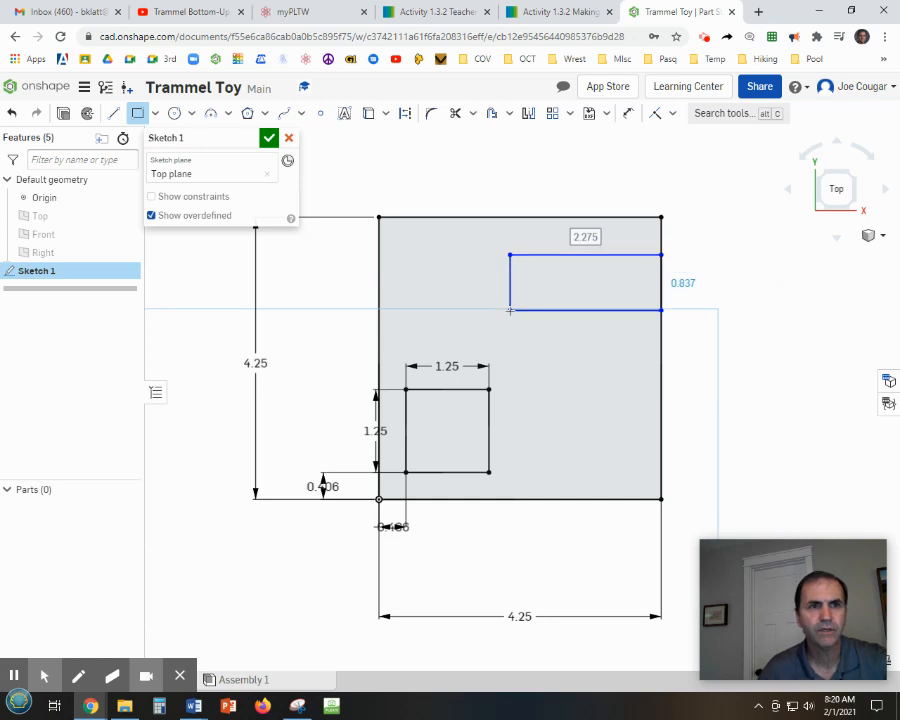
text(1)
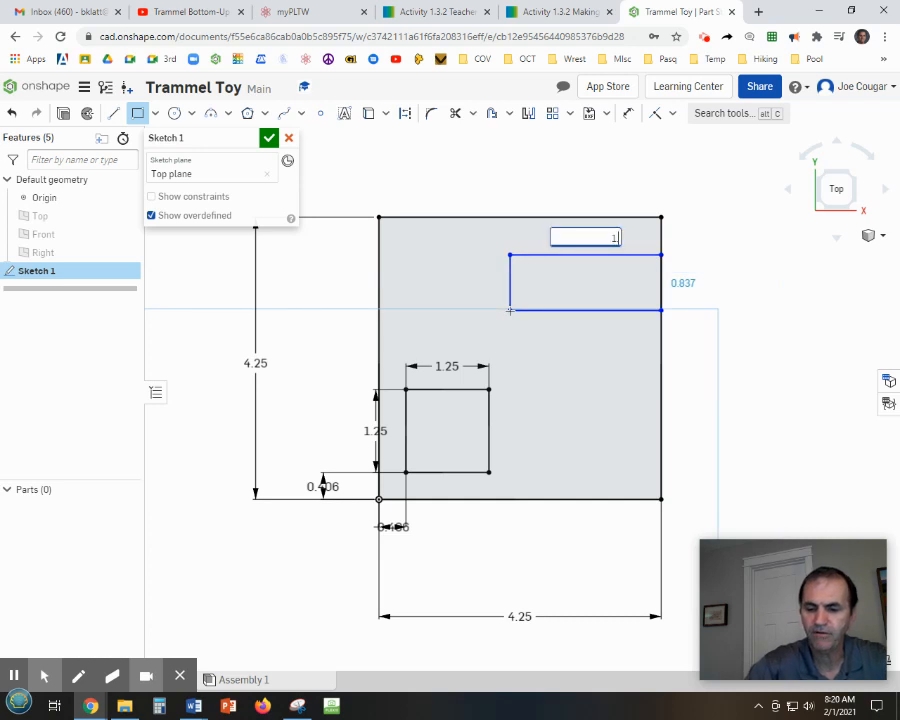
text(.75)
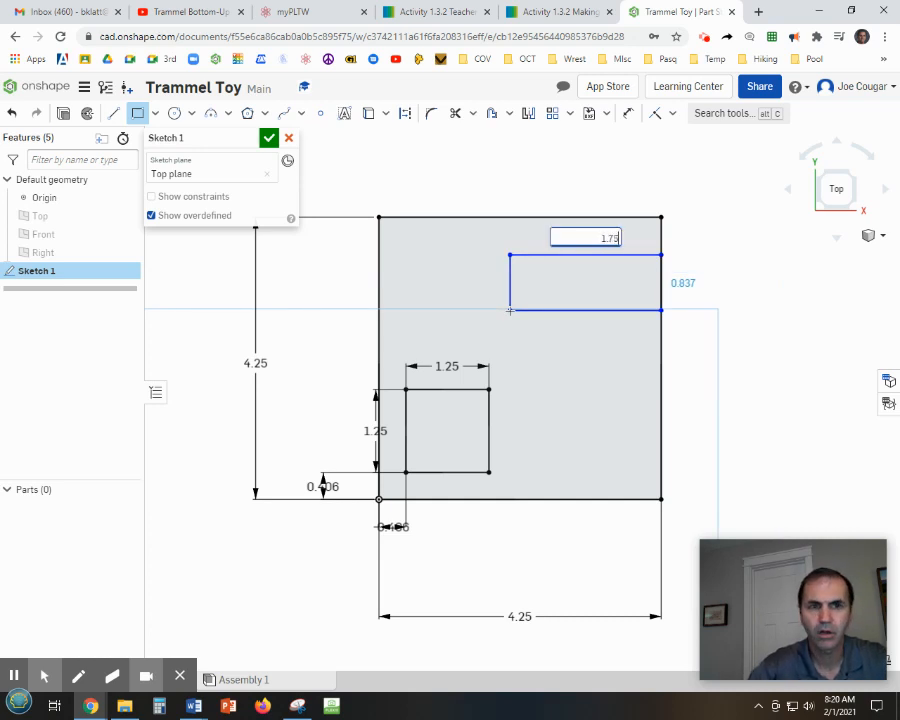
key(Tab)
key(BackSpace)
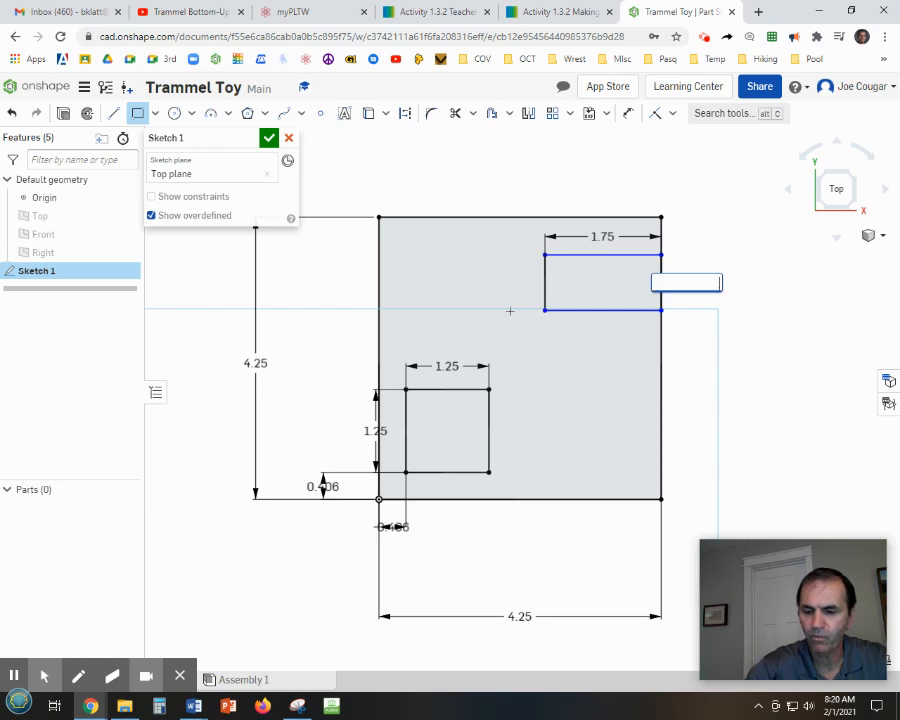
text(.5)
key(Return)
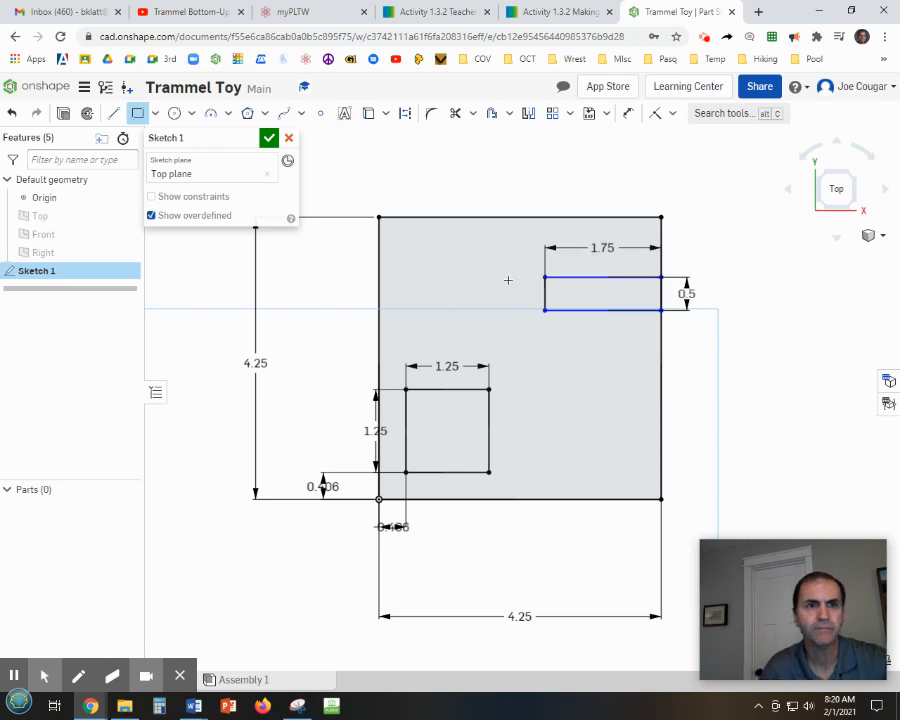
Dimension the slot's top edge 0.5 in below the plate's top edge.
click(628, 114)
click(640, 274)
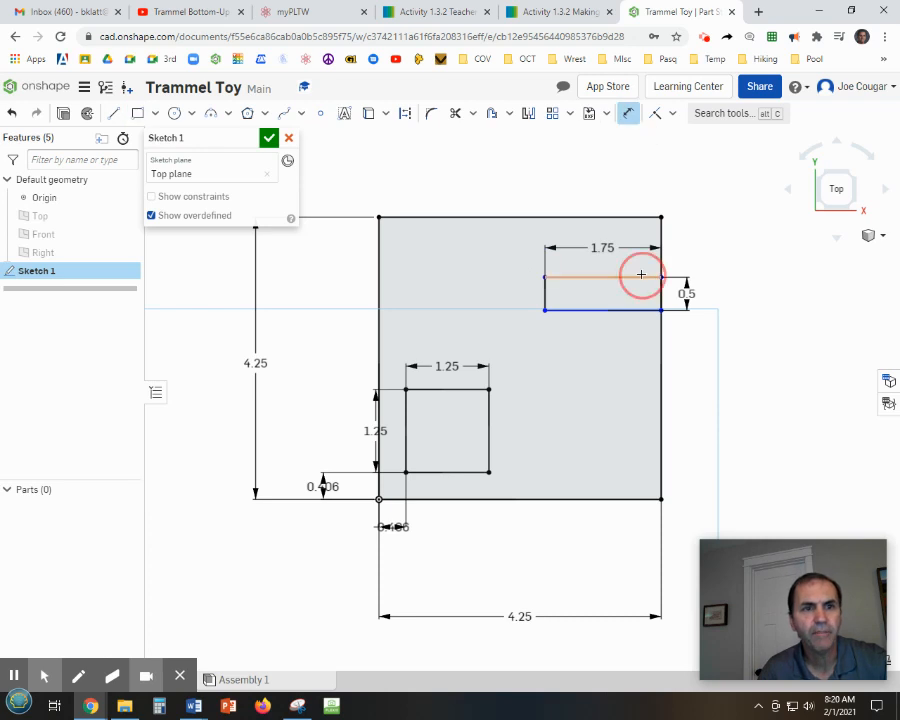
click(648, 216)
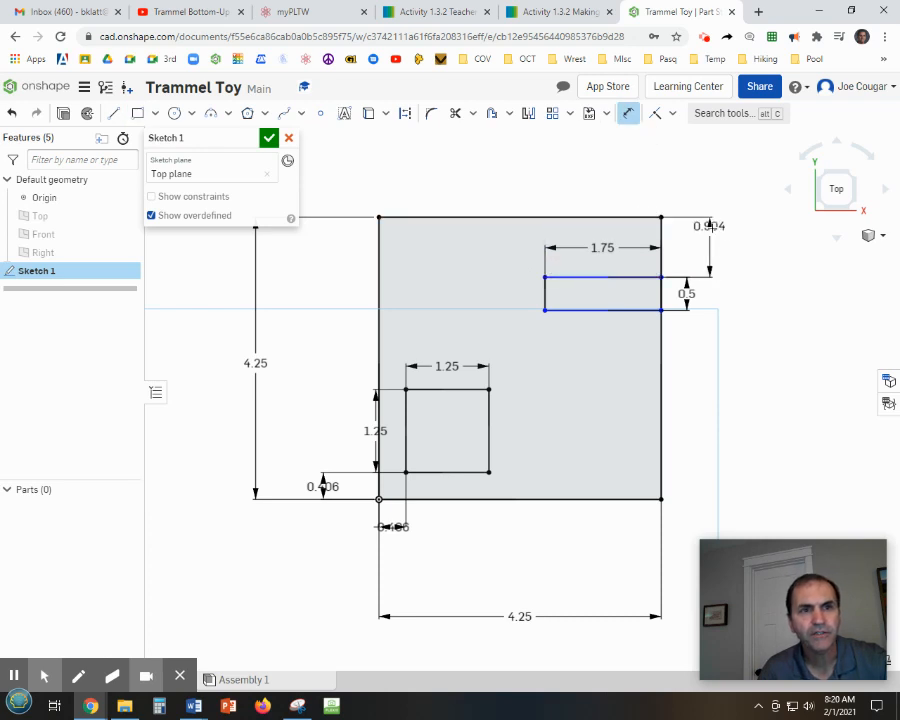
click(711, 243)
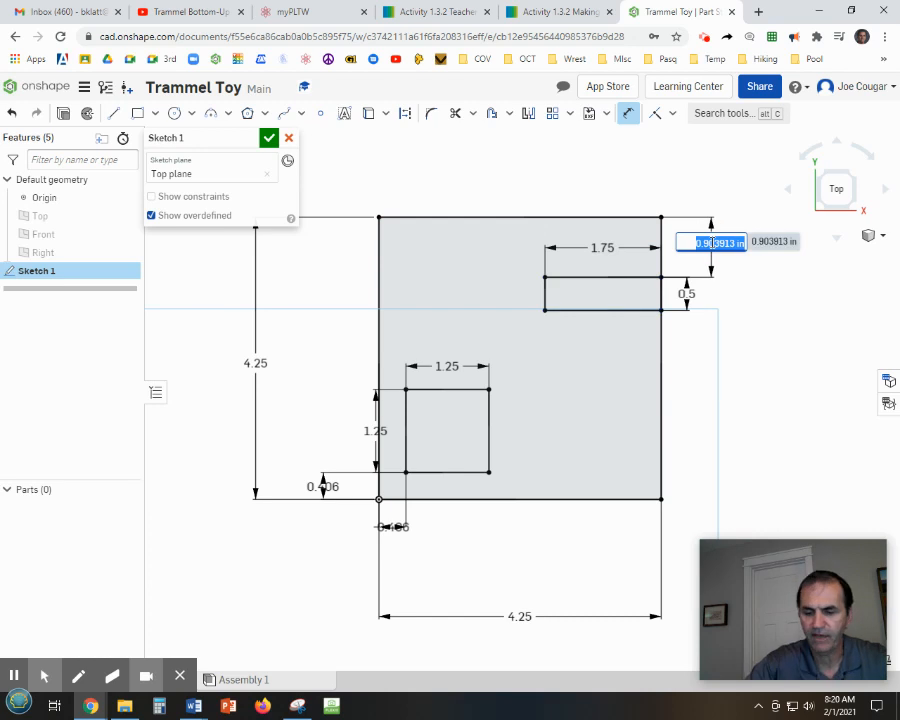
text(0.5)
key(Return)
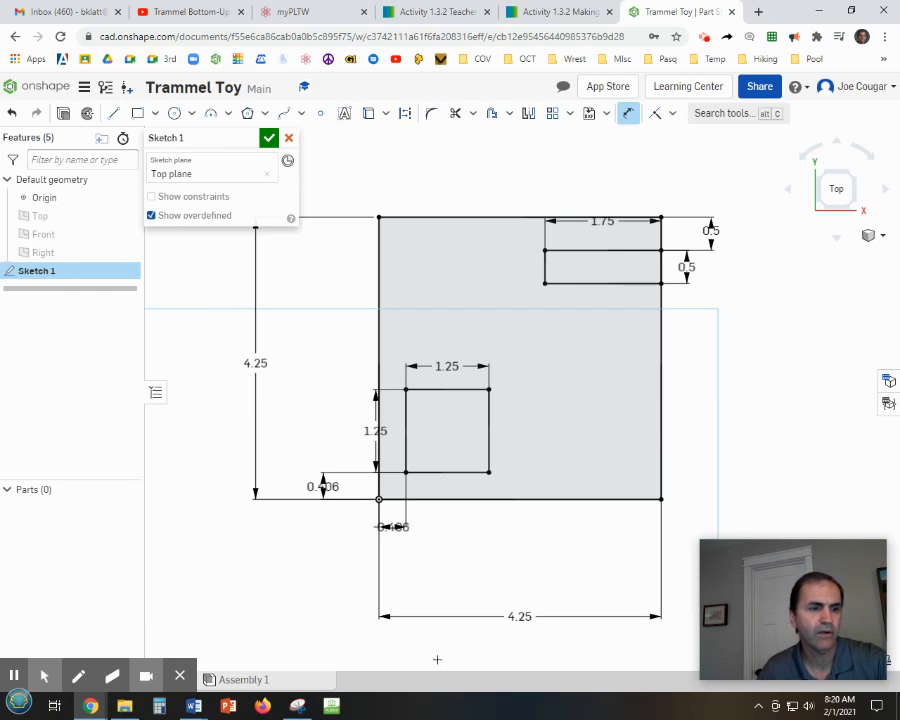
Review the base plate drawing in Word and return to the Onshape sketch.
mouse_move(194, 706)
click(576, 600)
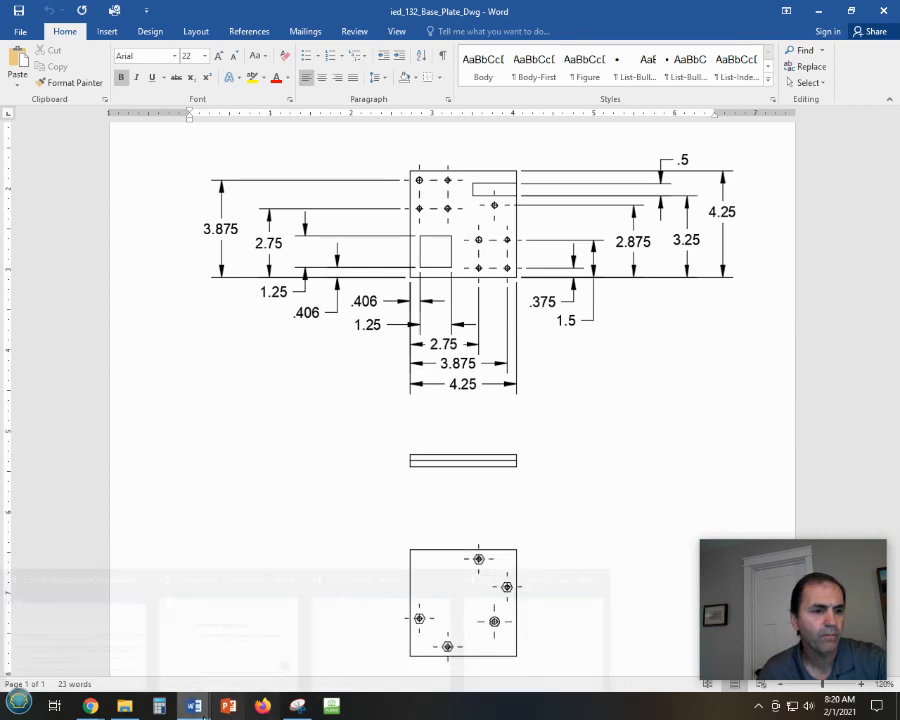
mouse_move(126, 708)
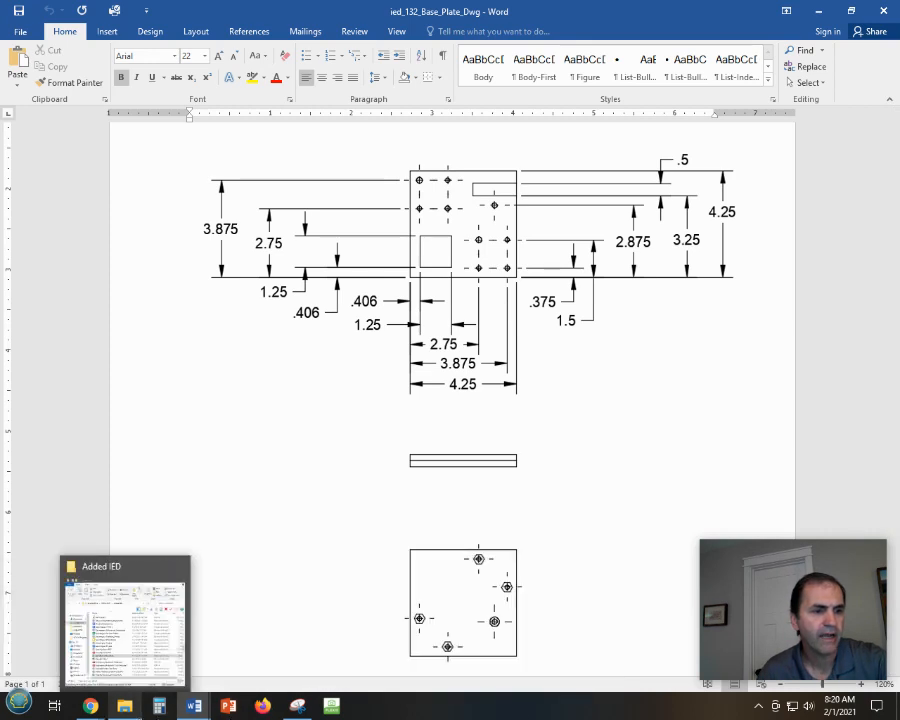
click(818, 11)
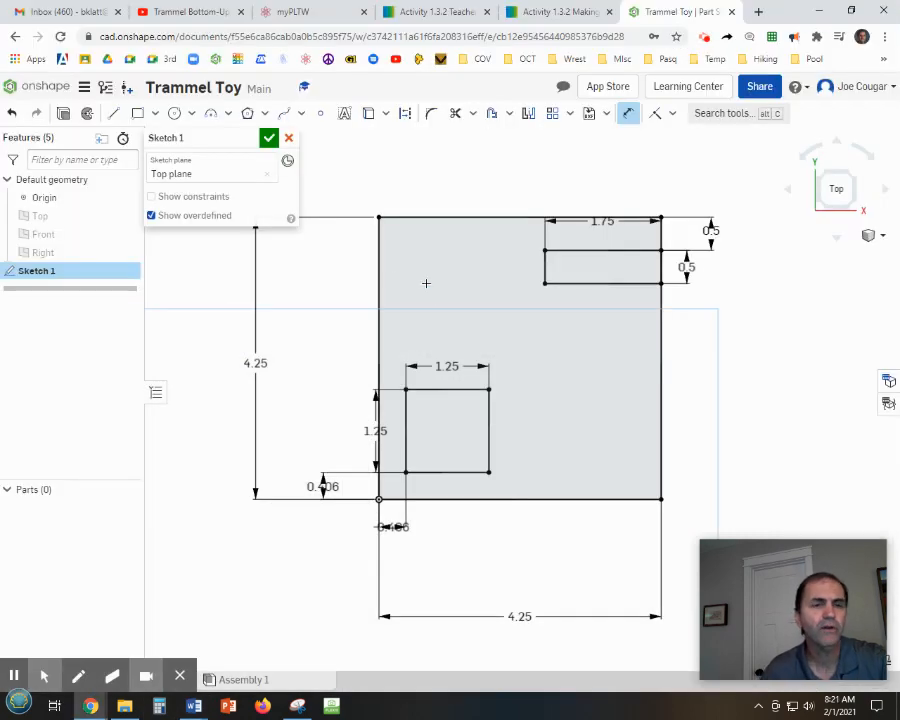
Place eight sketch points for the holes inside the plate, in pairs above and to the right of the square.
click(320, 117)
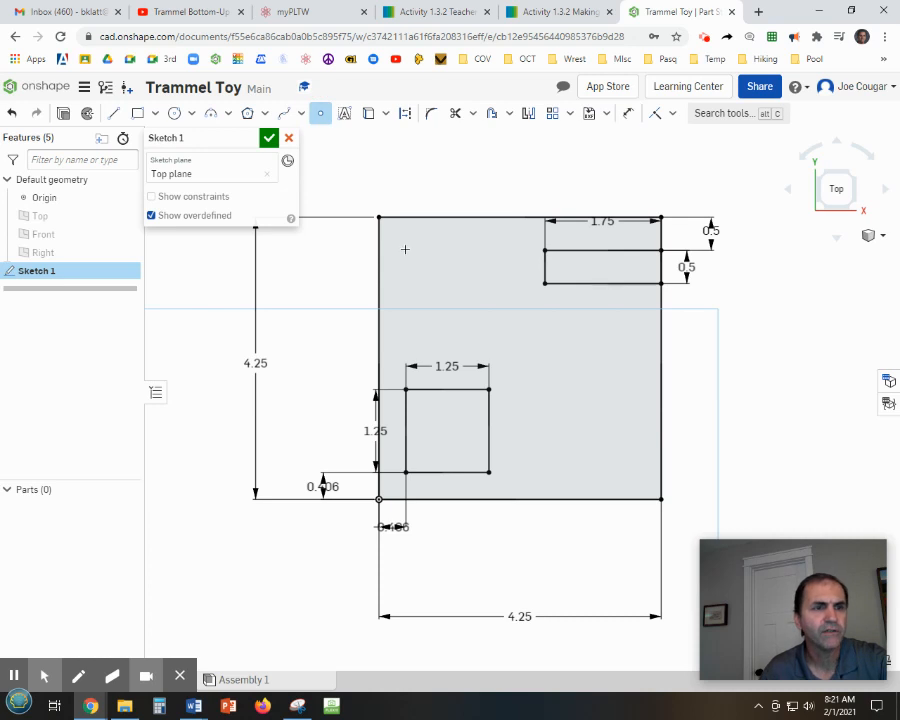
click(485, 244)
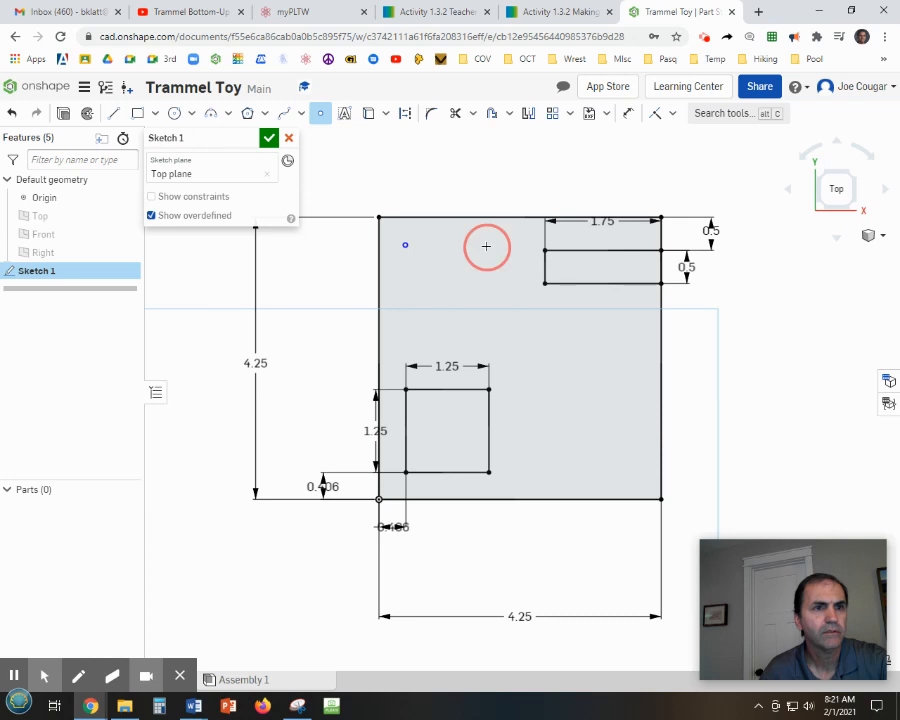
click(410, 318)
click(488, 318)
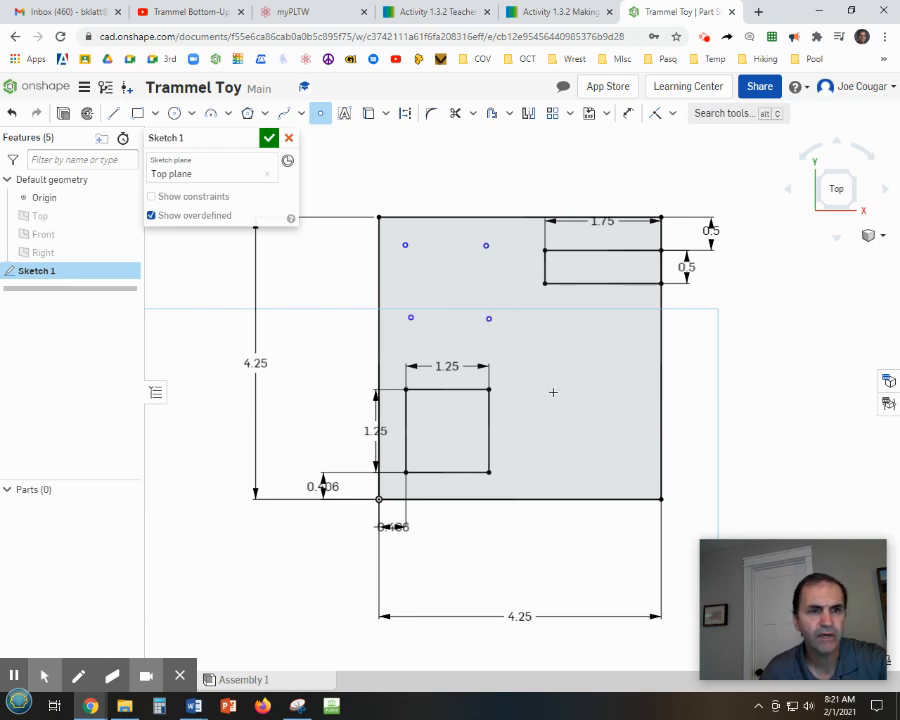
click(628, 391)
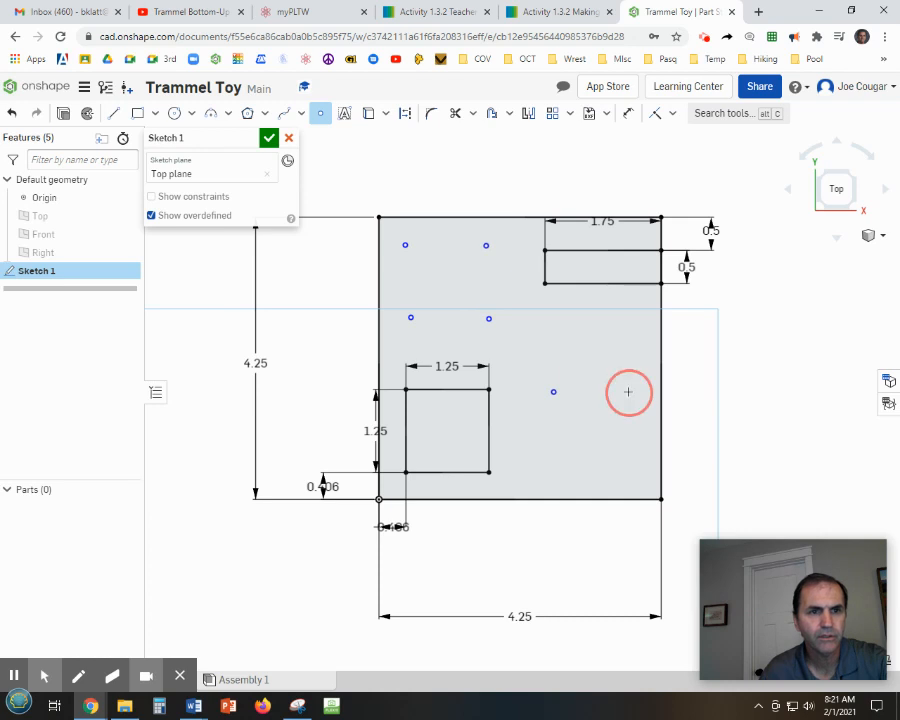
click(552, 472)
click(633, 472)
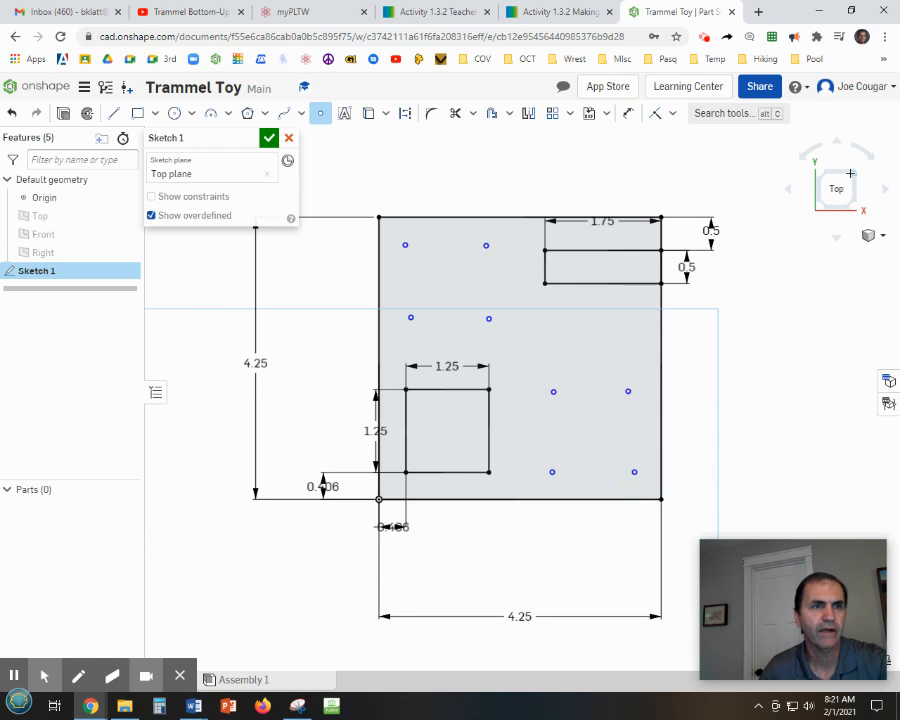
Apply Horizontal constraints to each pair of side-by-side hole points.
click(674, 115)
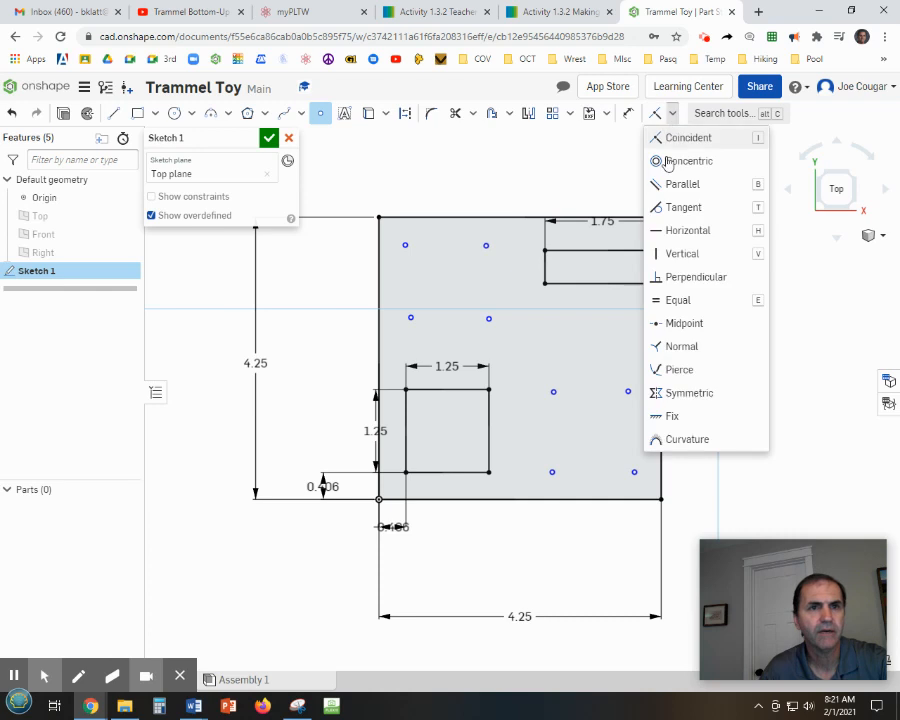
click(686, 231)
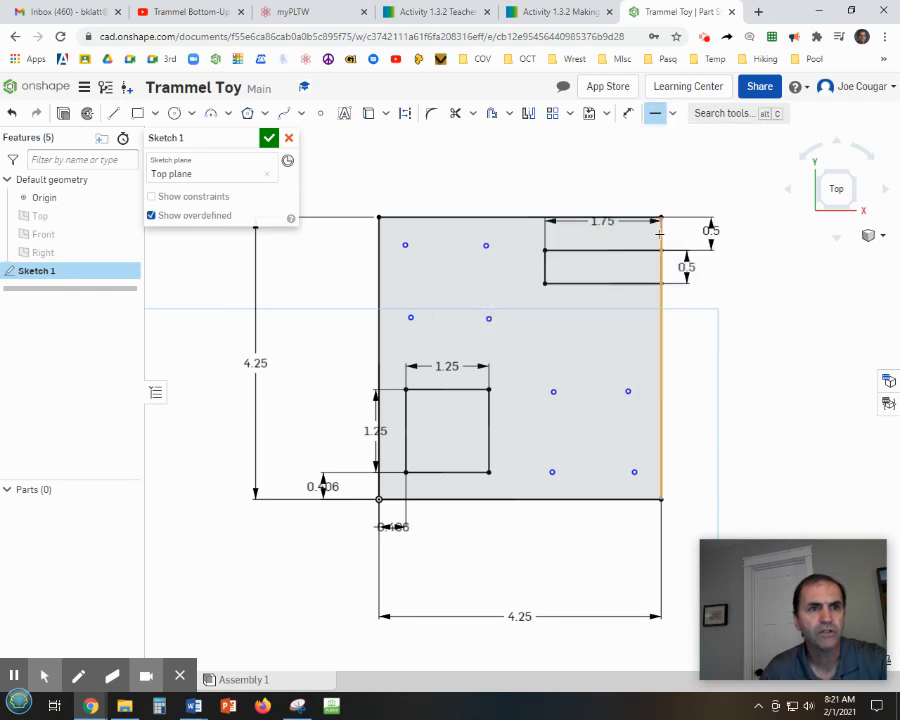
click(405, 245)
click(486, 246)
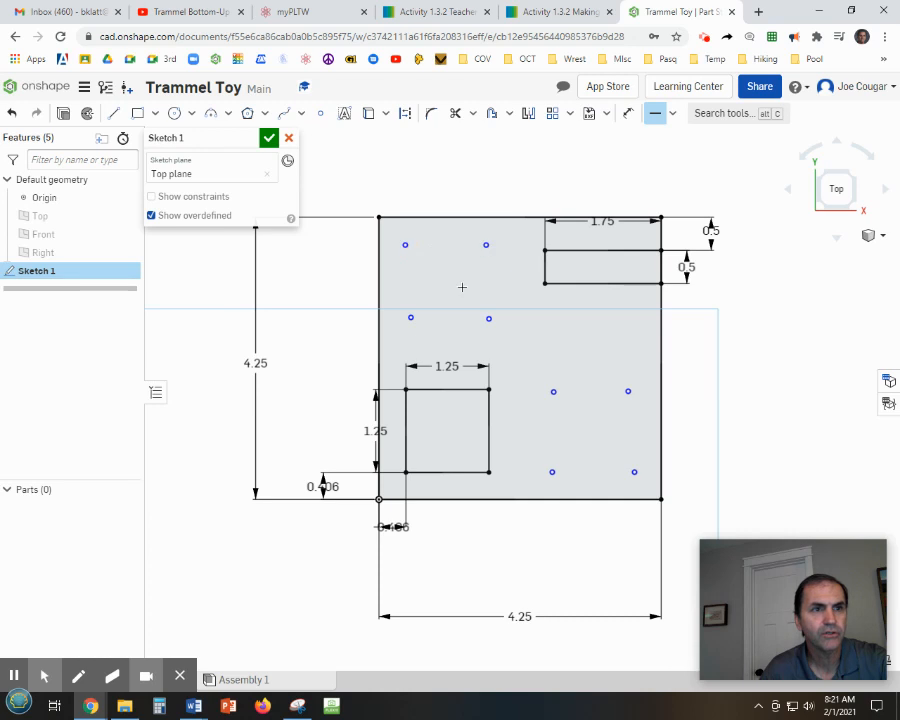
click(408, 318)
click(489, 318)
click(554, 390)
click(628, 390)
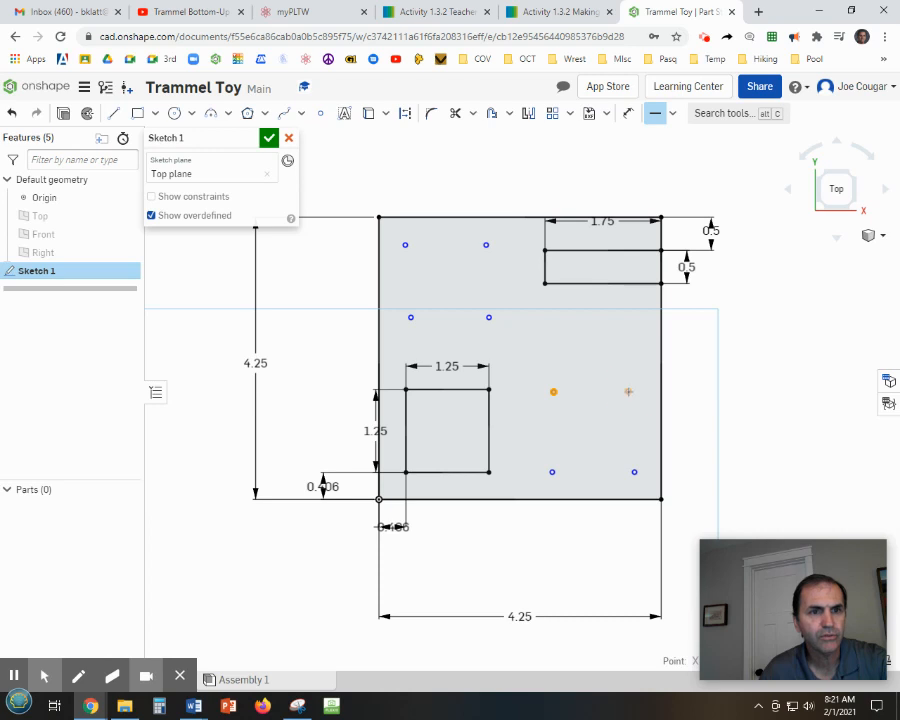
click(551, 472)
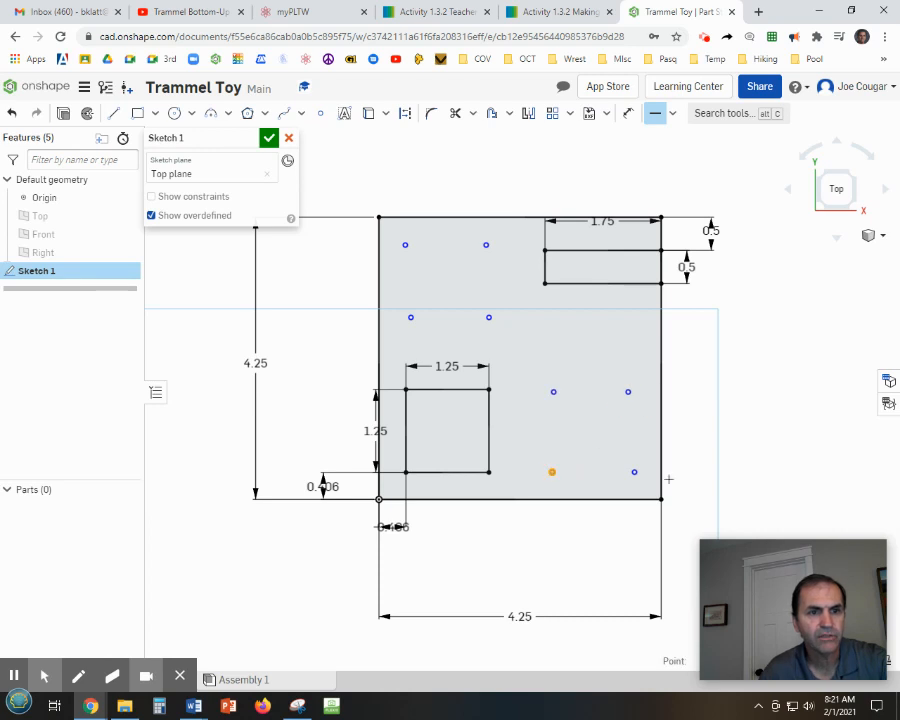
click(635, 472)
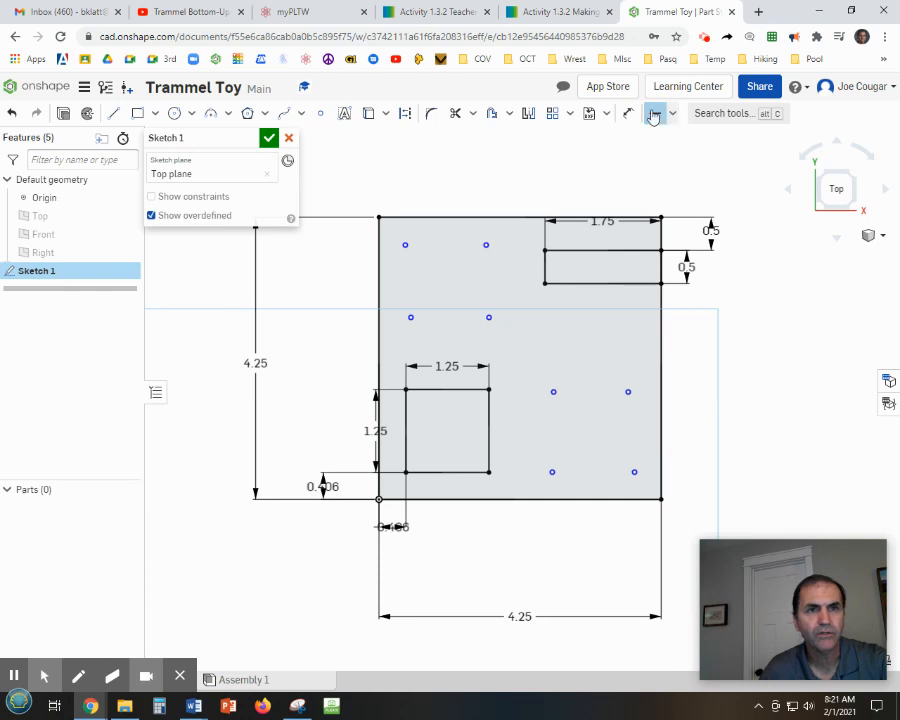
Apply Vertical constraints to each pair of stacked hole points.
click(672, 113)
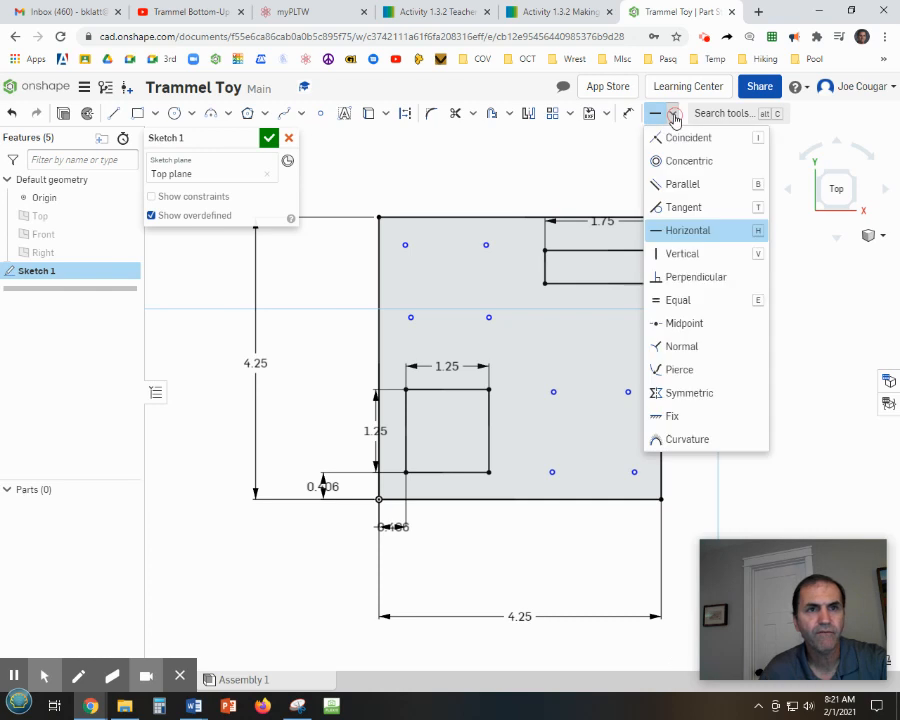
click(660, 254)
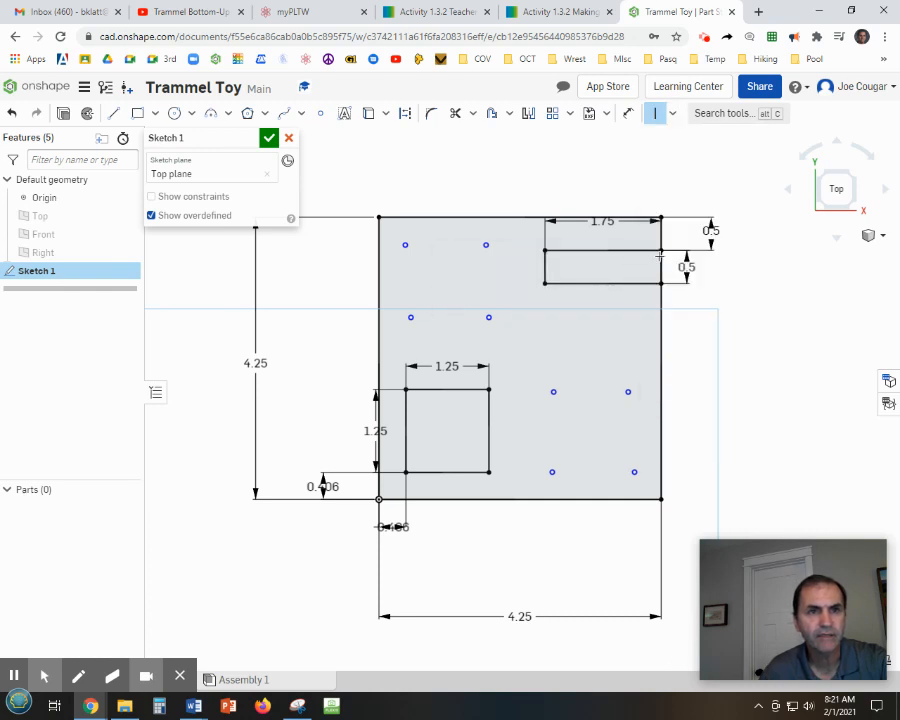
click(406, 245)
click(408, 317)
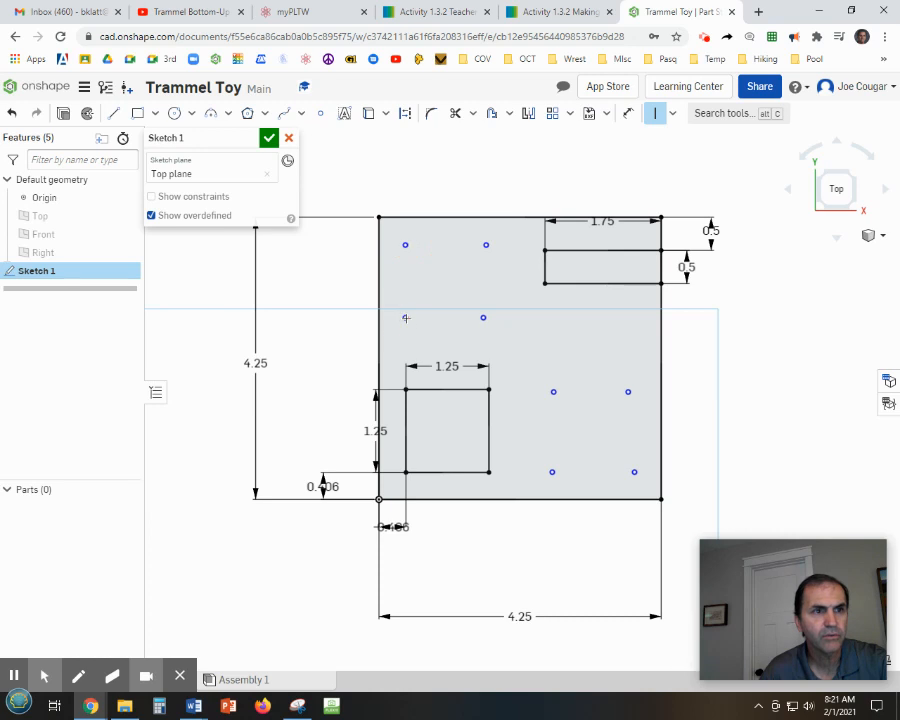
click(487, 241)
click(482, 317)
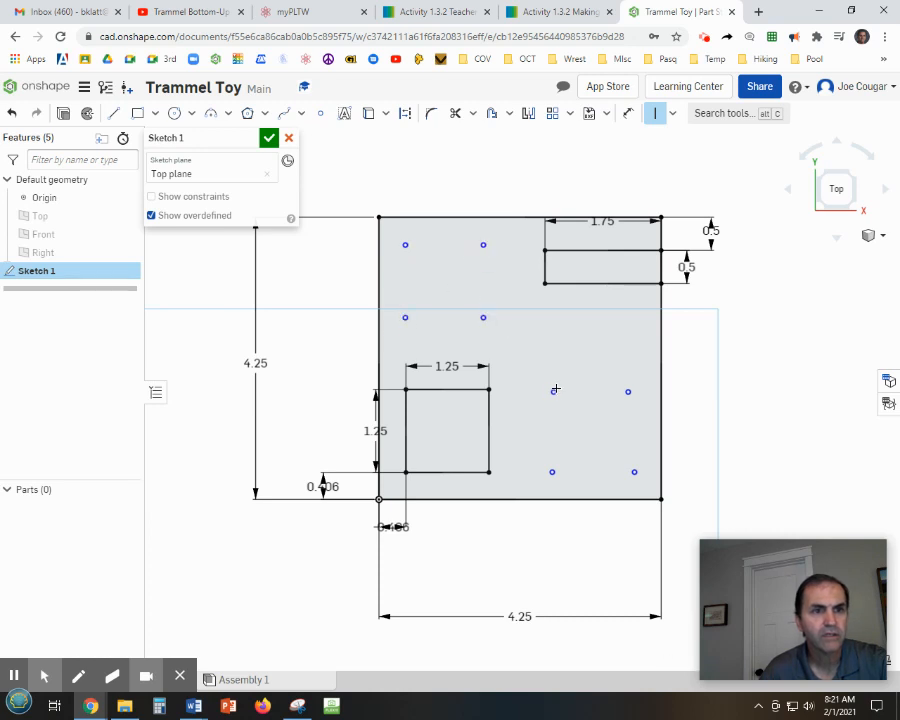
click(555, 390)
click(552, 471)
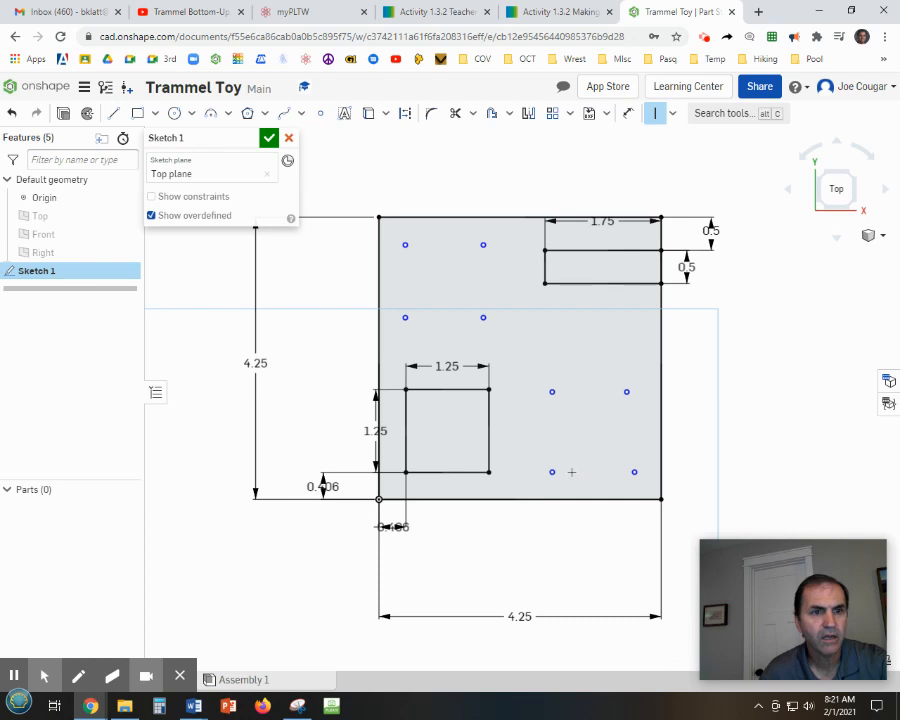
click(628, 392)
click(634, 472)
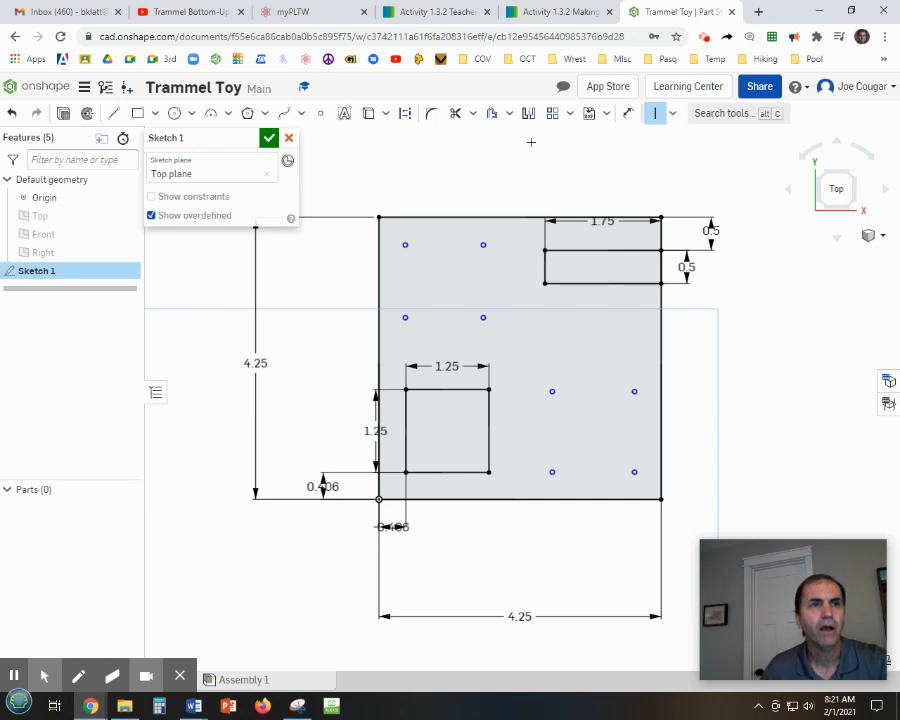
Dimension the upper-left hole point 0.406 in from the plate's left edge.
click(628, 113)
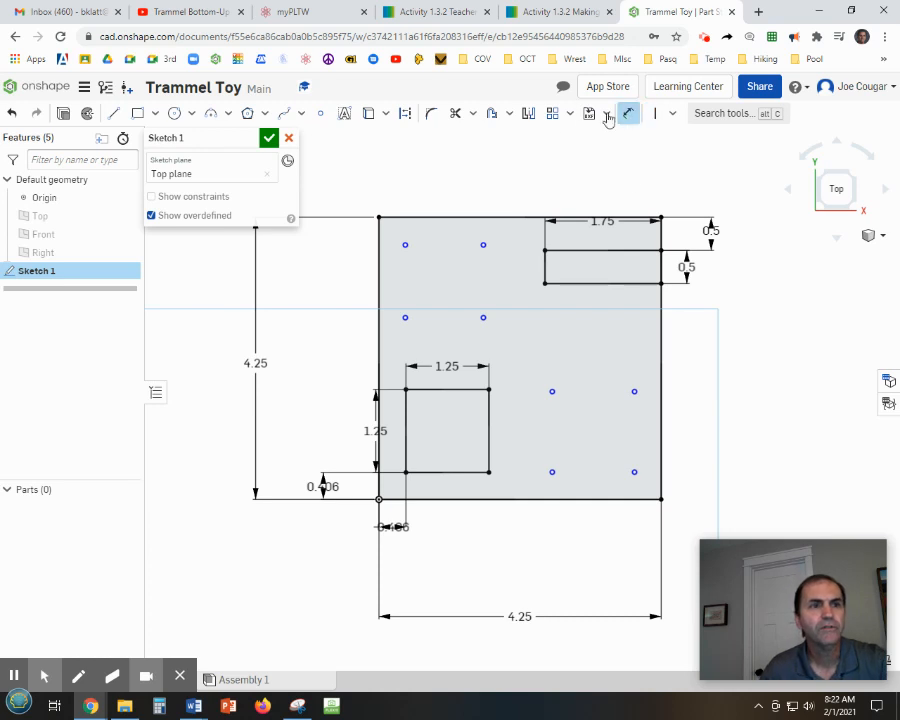
click(378, 244)
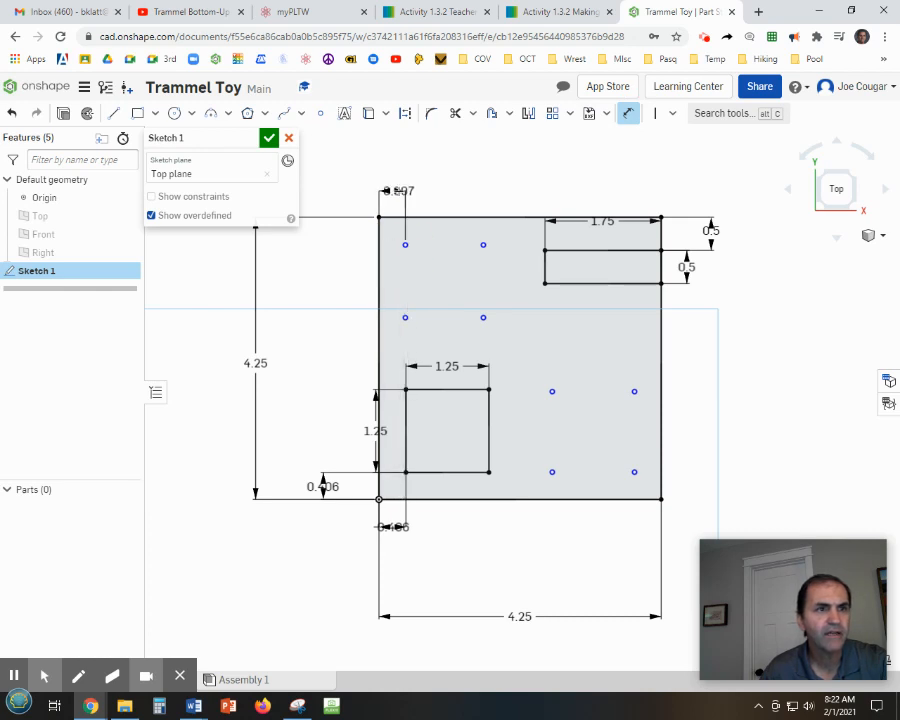
click(396, 190)
key(BackSpace)
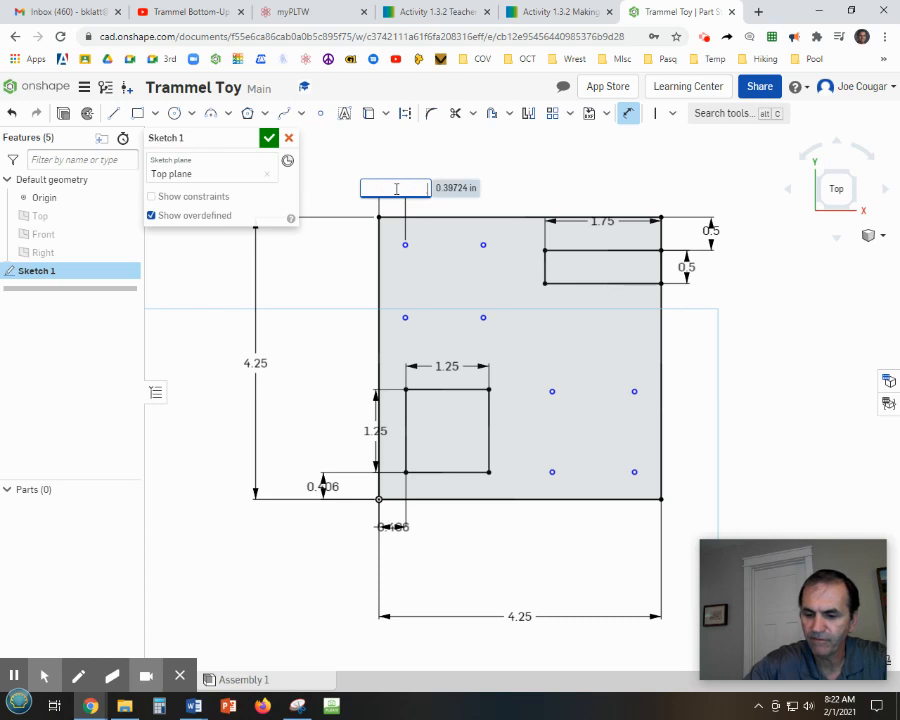
text(.406)
key(Return)
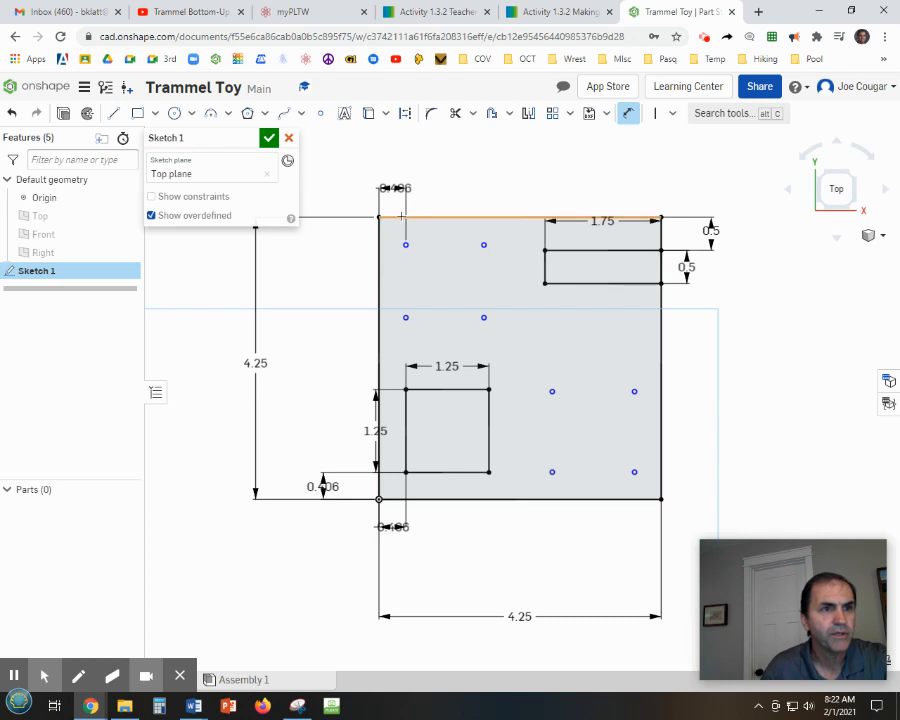
click(401, 216)
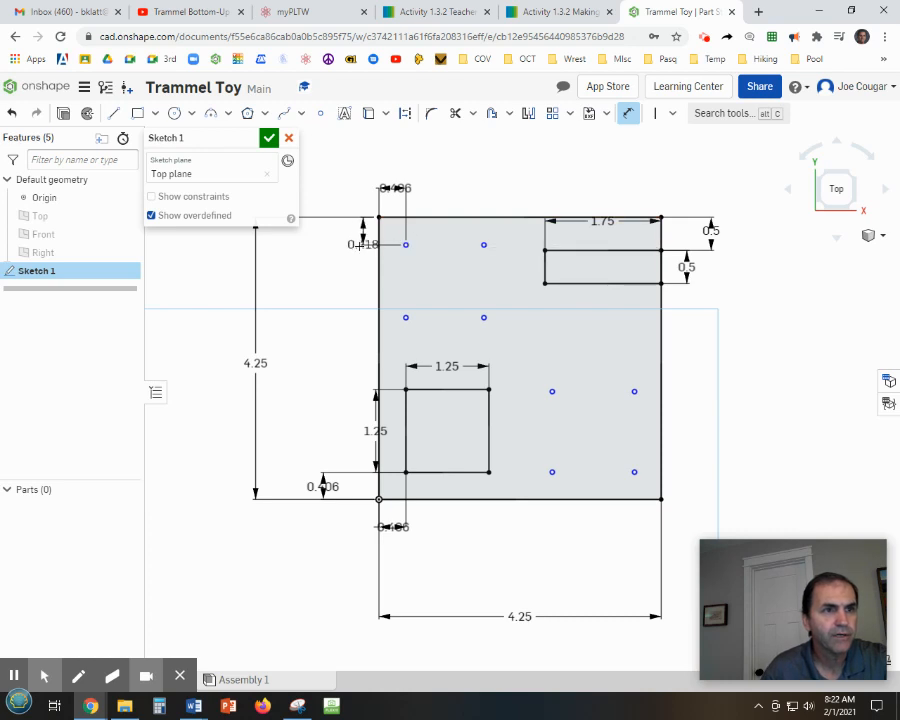
click(353, 246)
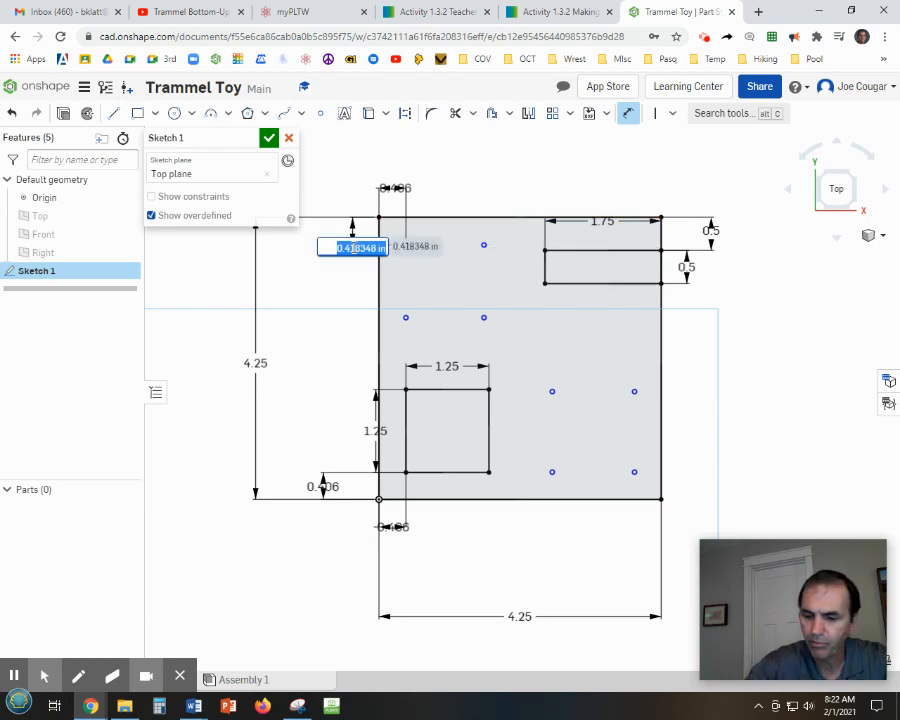
key(BackSpace)
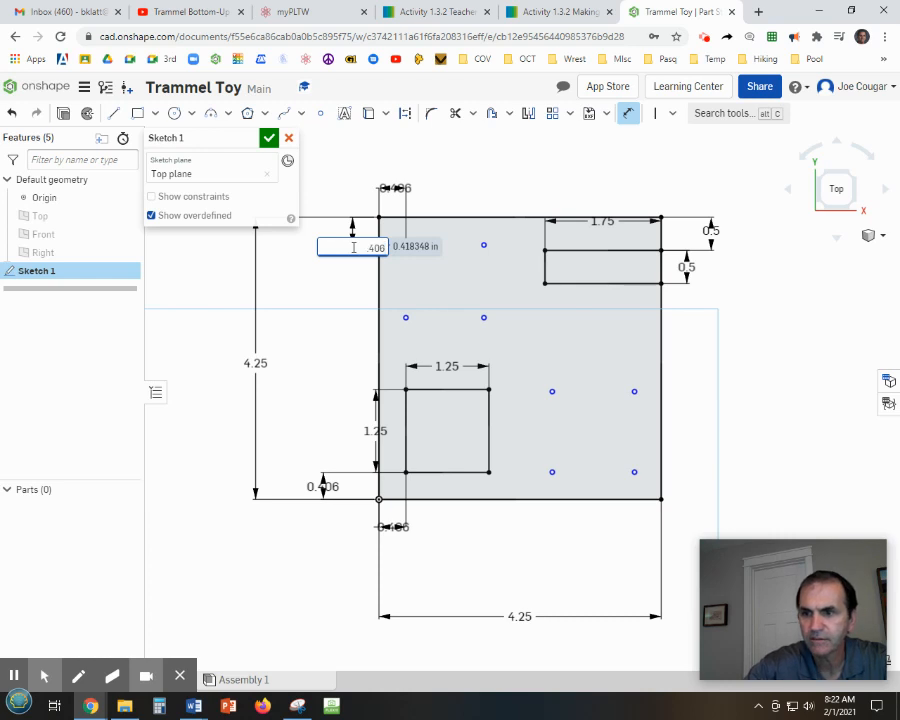
key(Return)
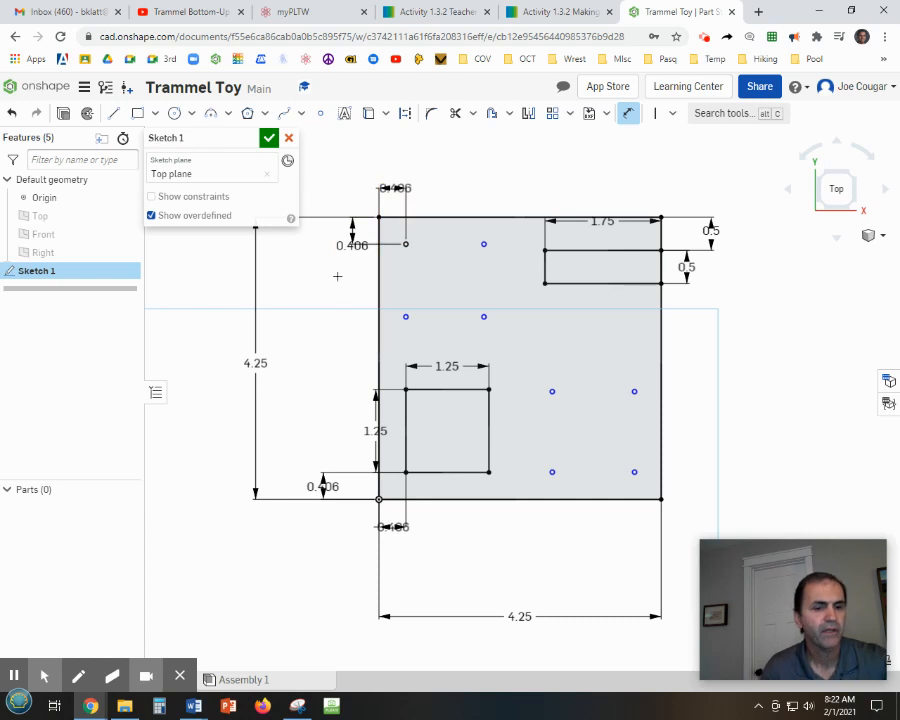
key(Escape)
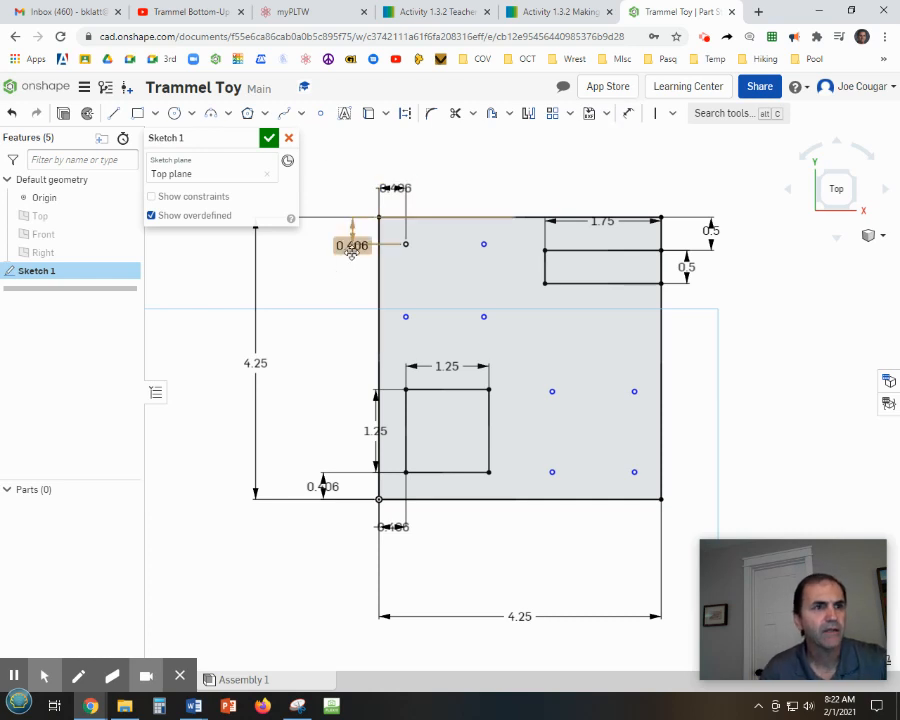
right_click(353, 250)
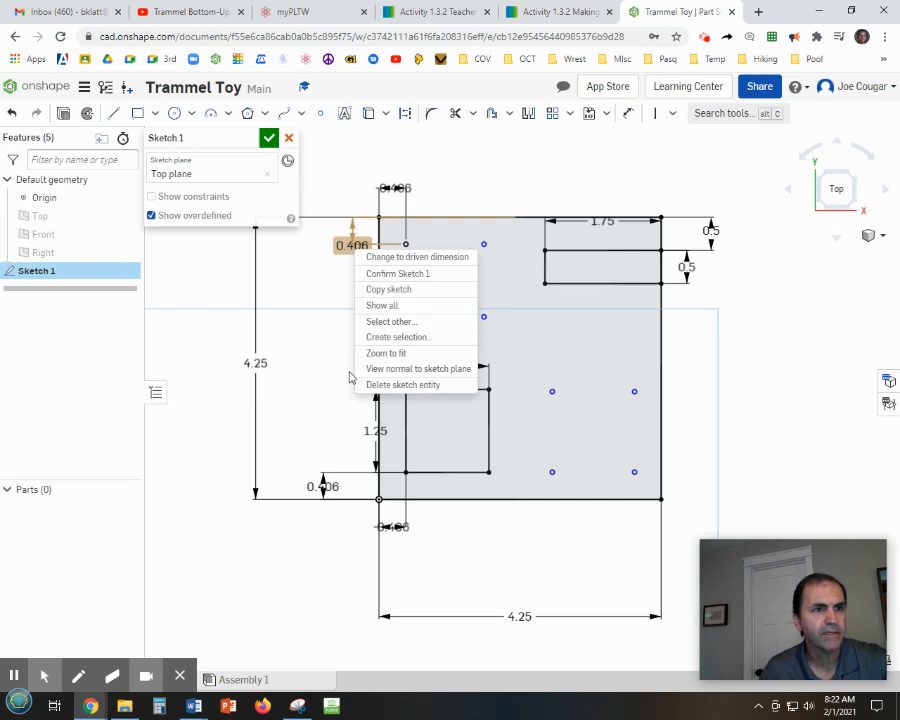
click(387, 390)
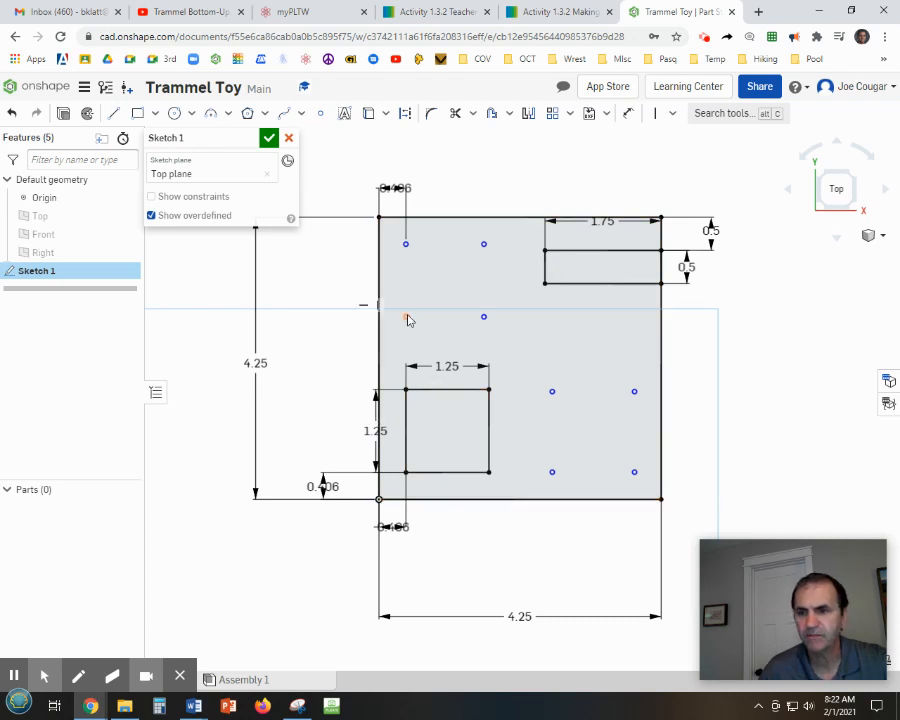
Dimension the lower-left hole point 2.75 in above the plate's bottom-left corner.
click(628, 114)
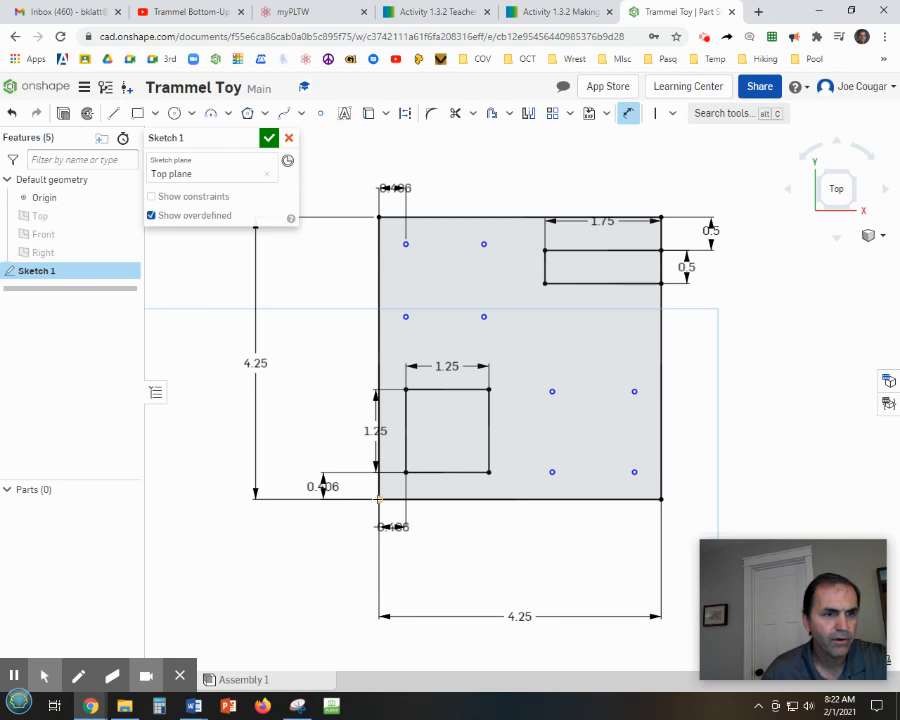
click(378, 498)
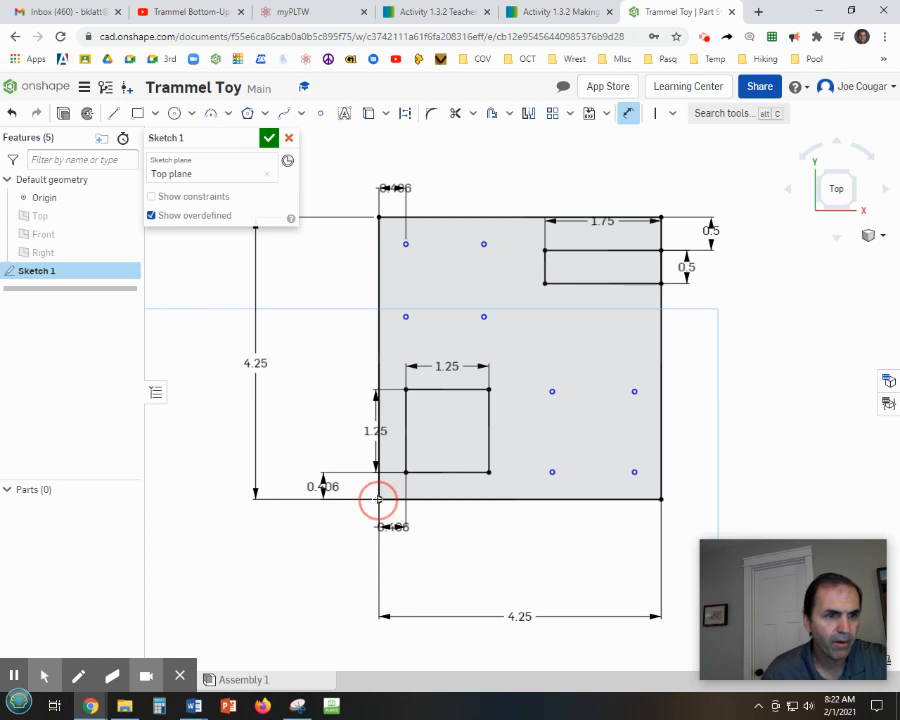
click(406, 316)
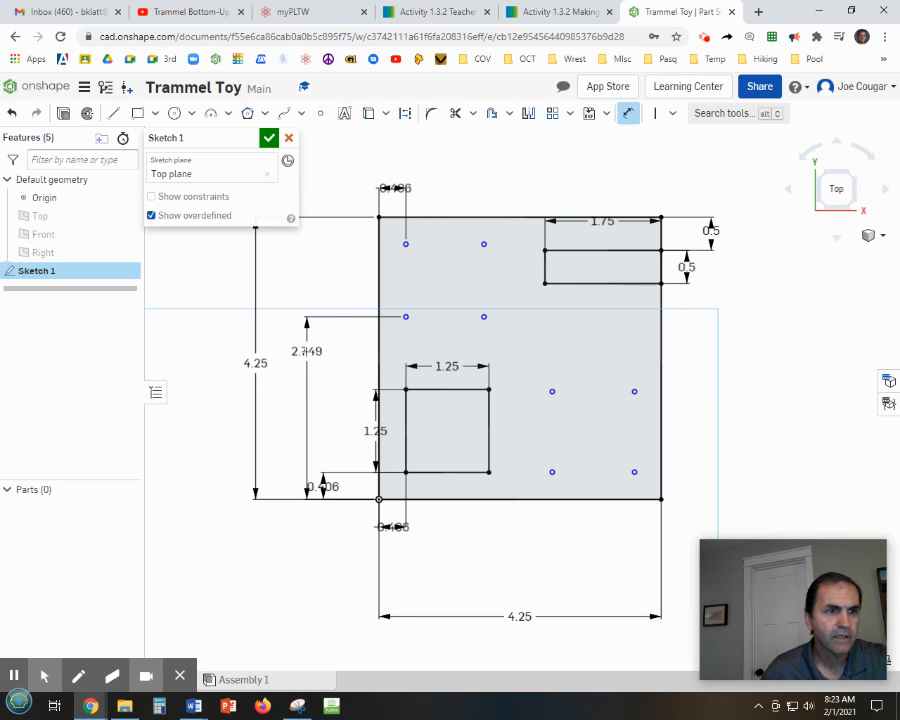
click(300, 355)
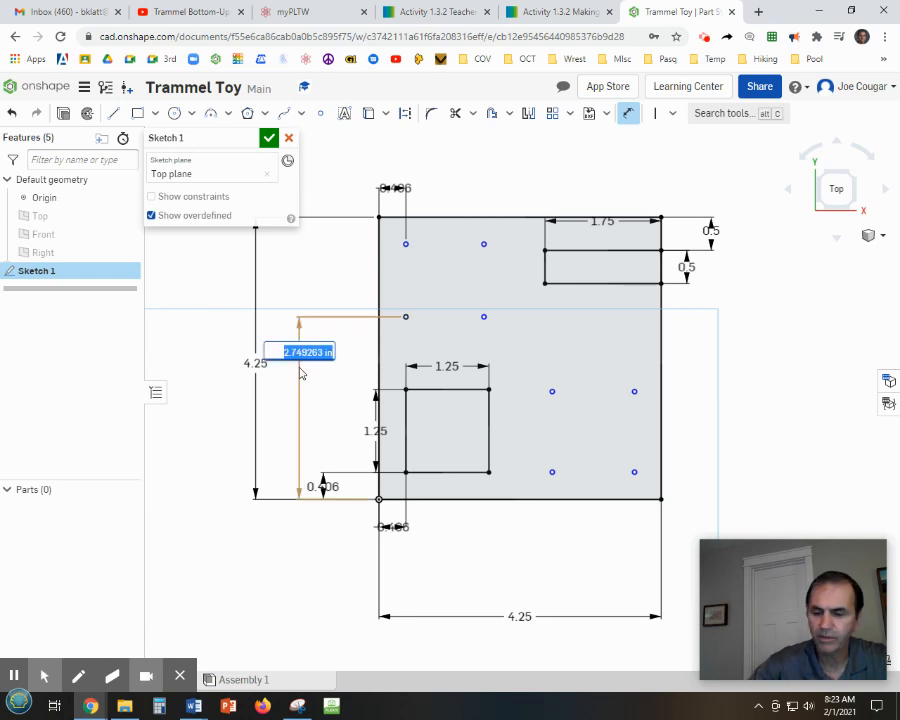
text(2.75)
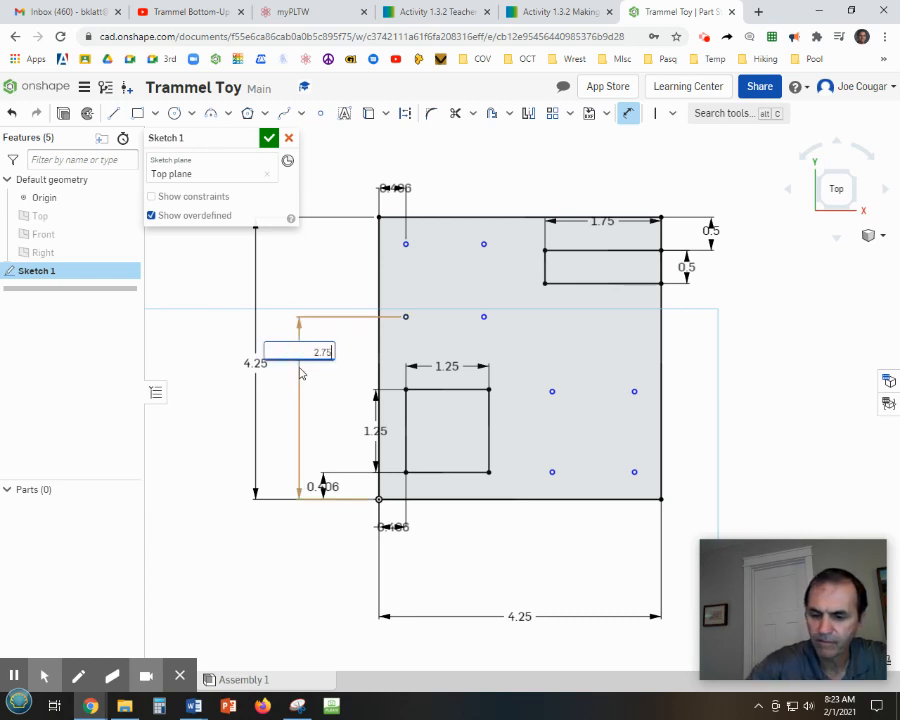
key(Return)
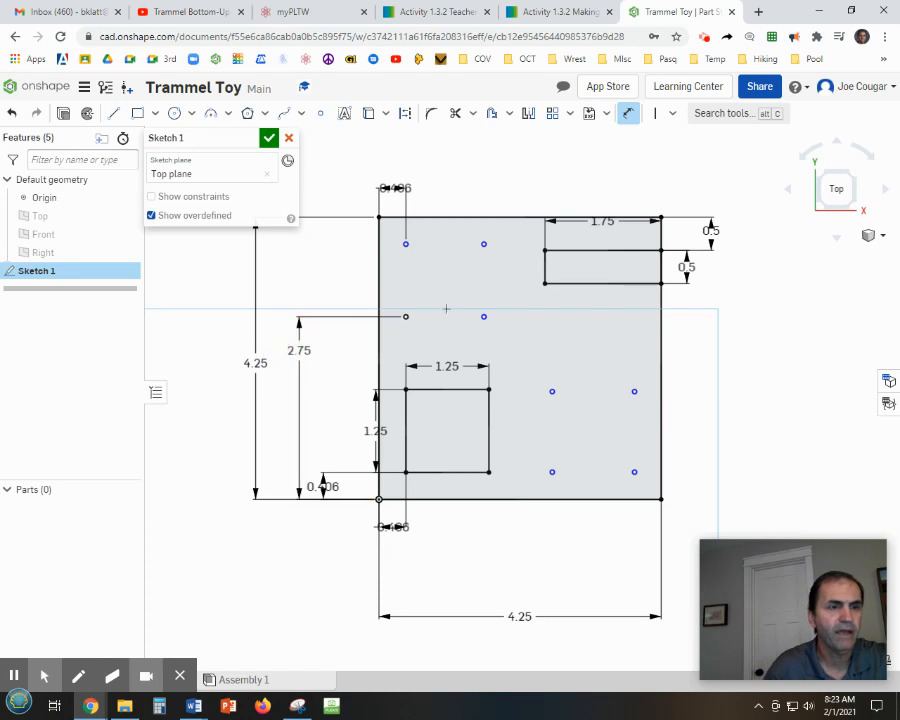
key(Escape)
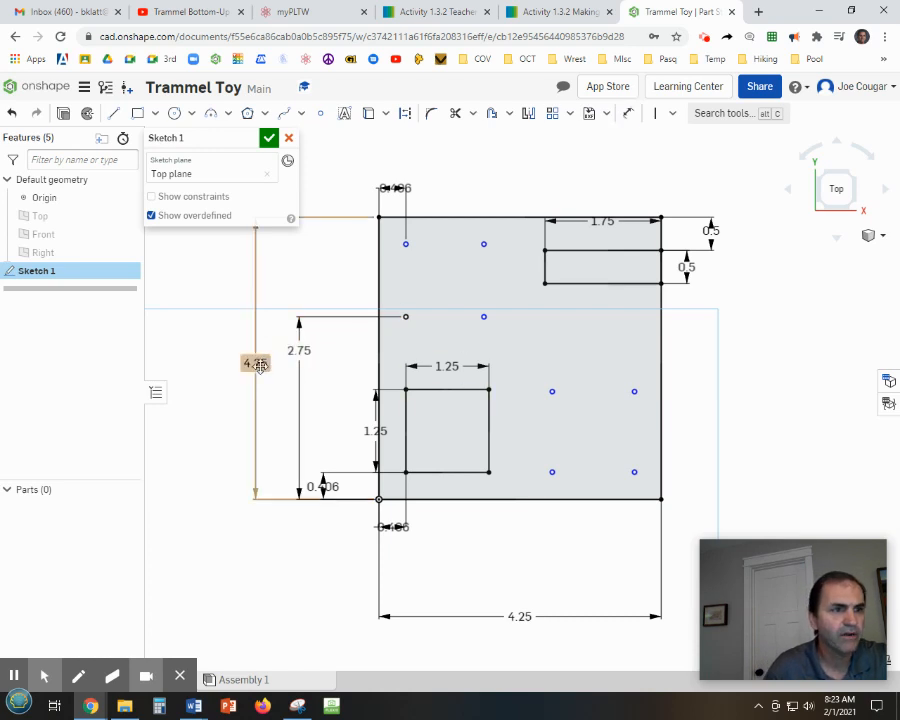
Reposition the 4.25 and 2.75 vertical dimensions to the left of the plate for clarity.
drag(258, 364, 218, 363)
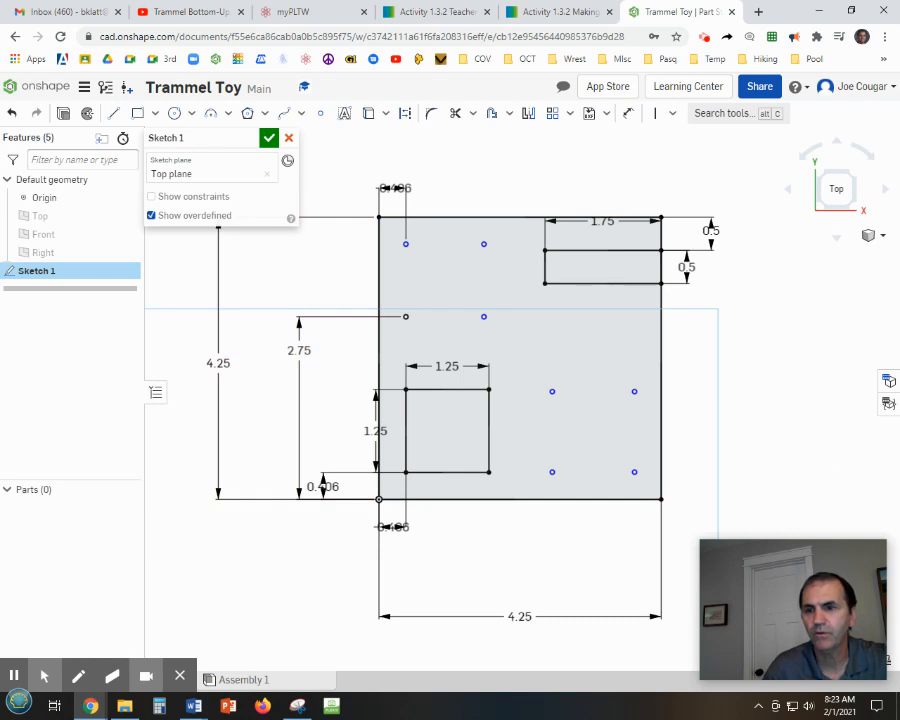
drag(217, 363, 304, 345)
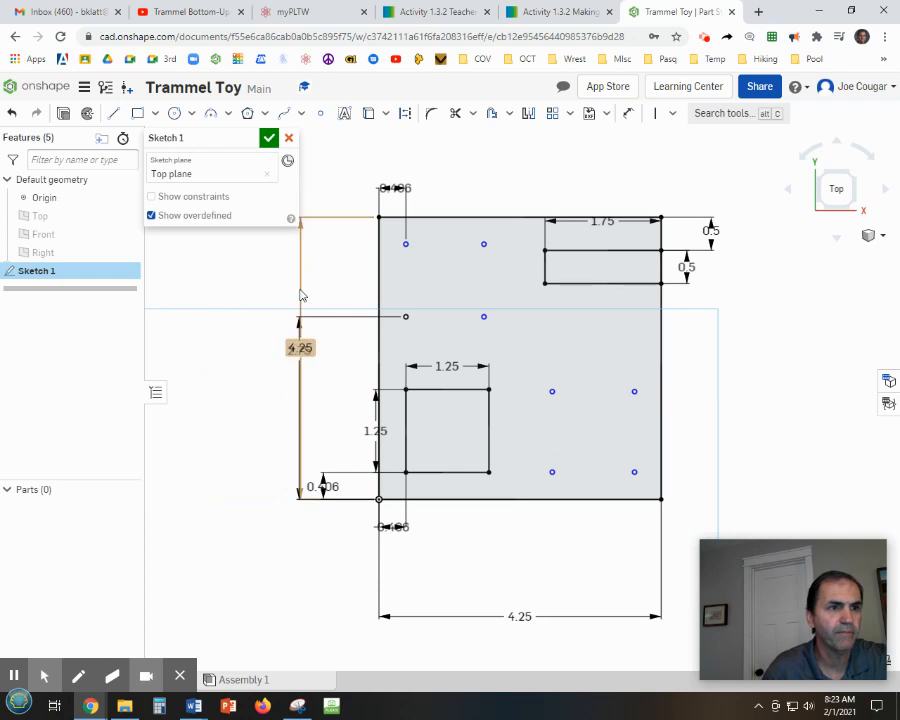
drag(299, 347, 207, 344)
drag(331, 353, 293, 357)
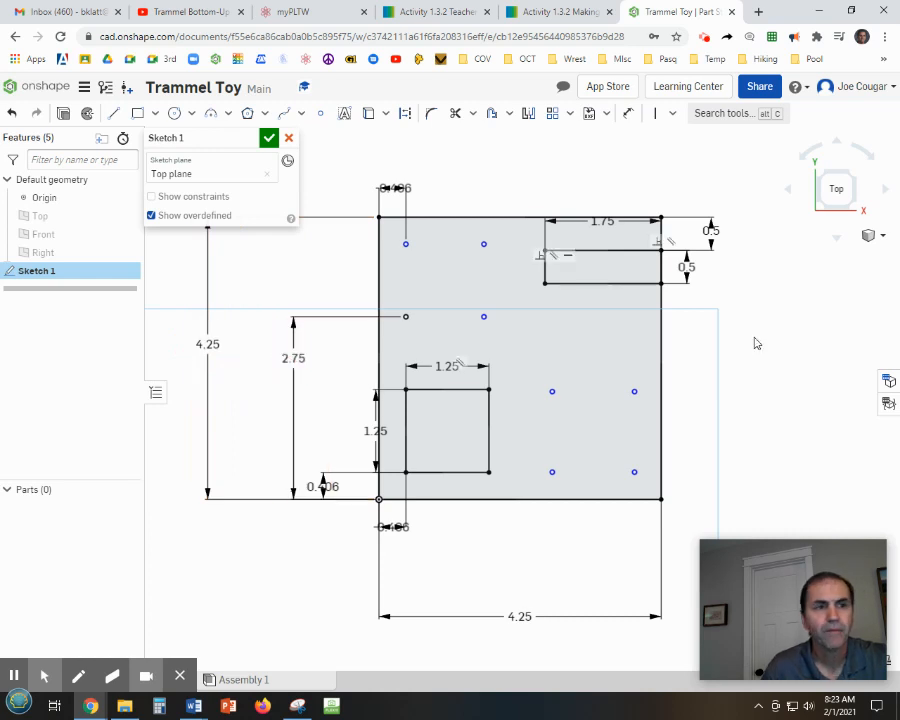
Dimension the upper-left hole point 2.875 in above the plate's bottom-left corner.
click(628, 113)
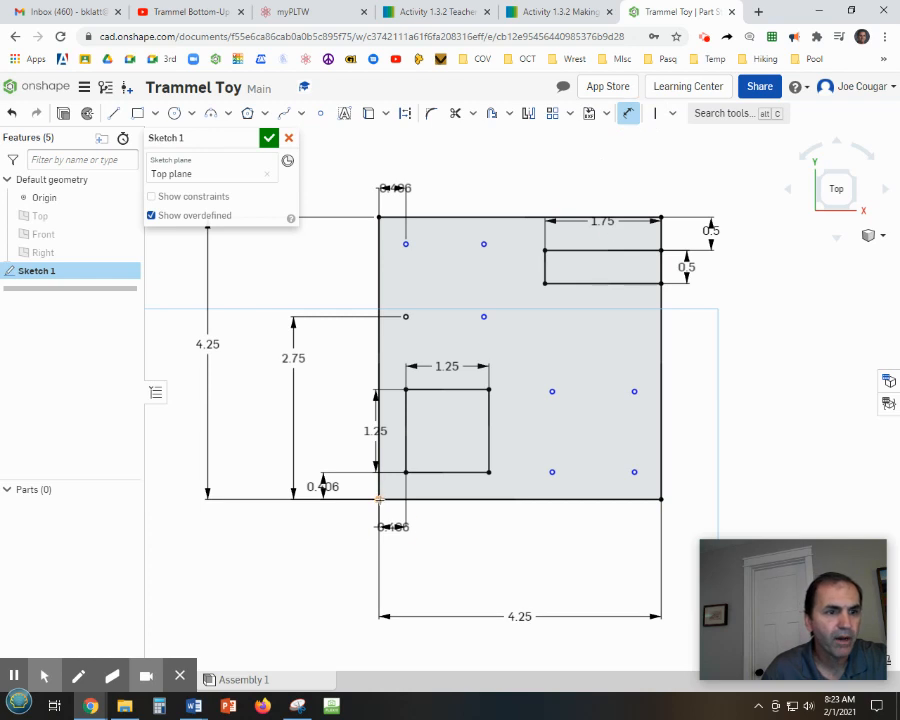
click(379, 498)
click(405, 244)
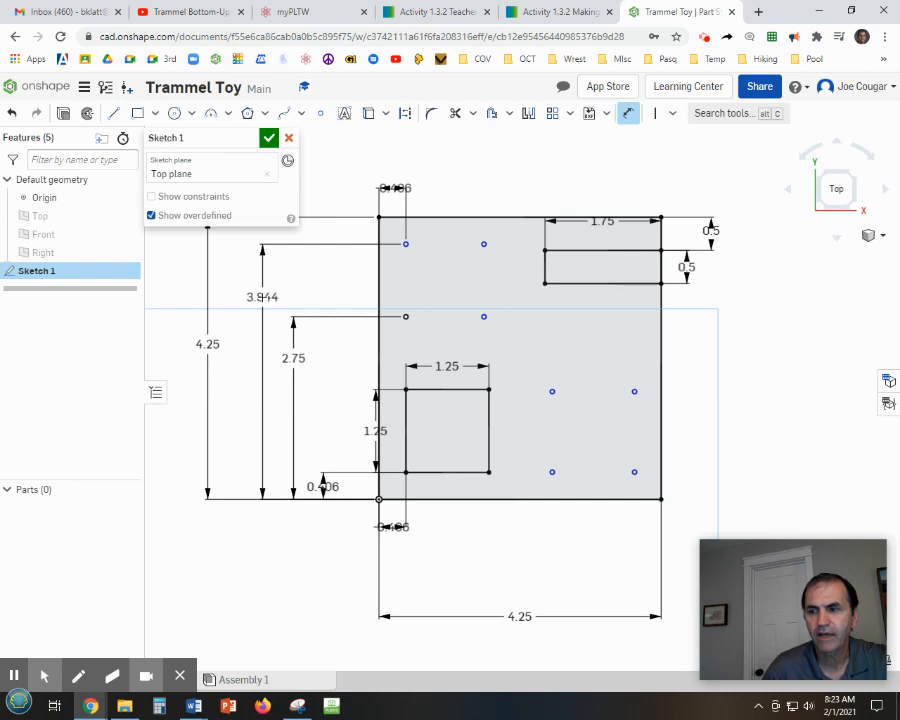
click(262, 297)
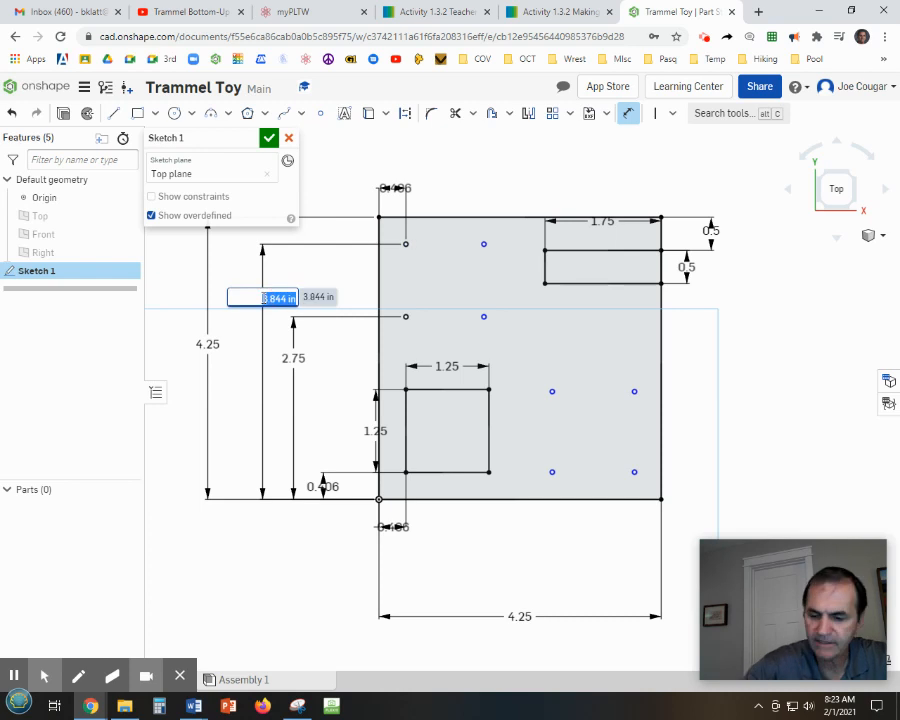
text(2.8)
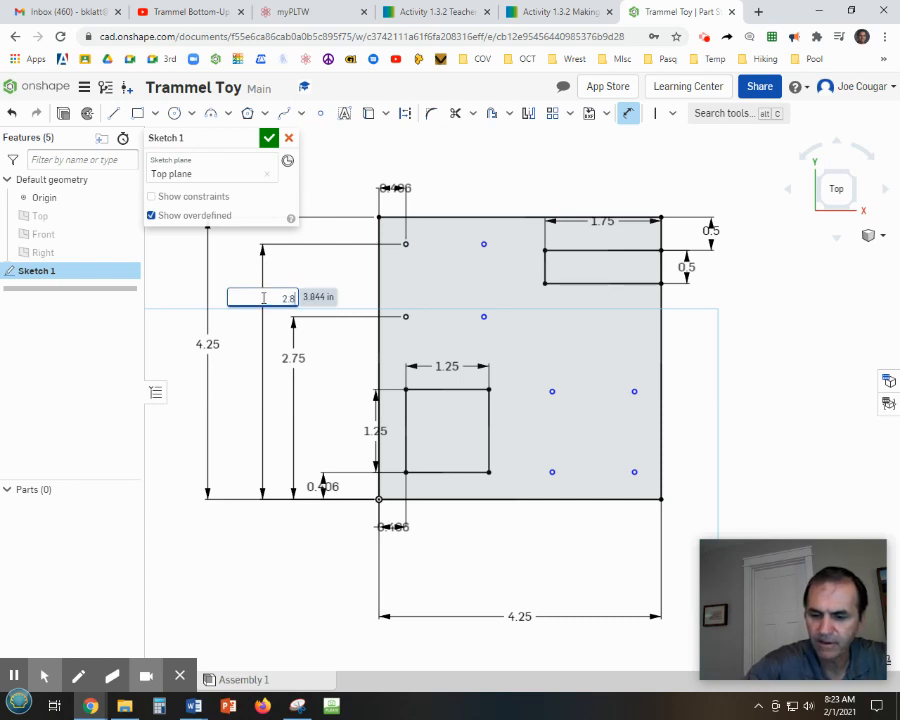
text(75)
key(Return)
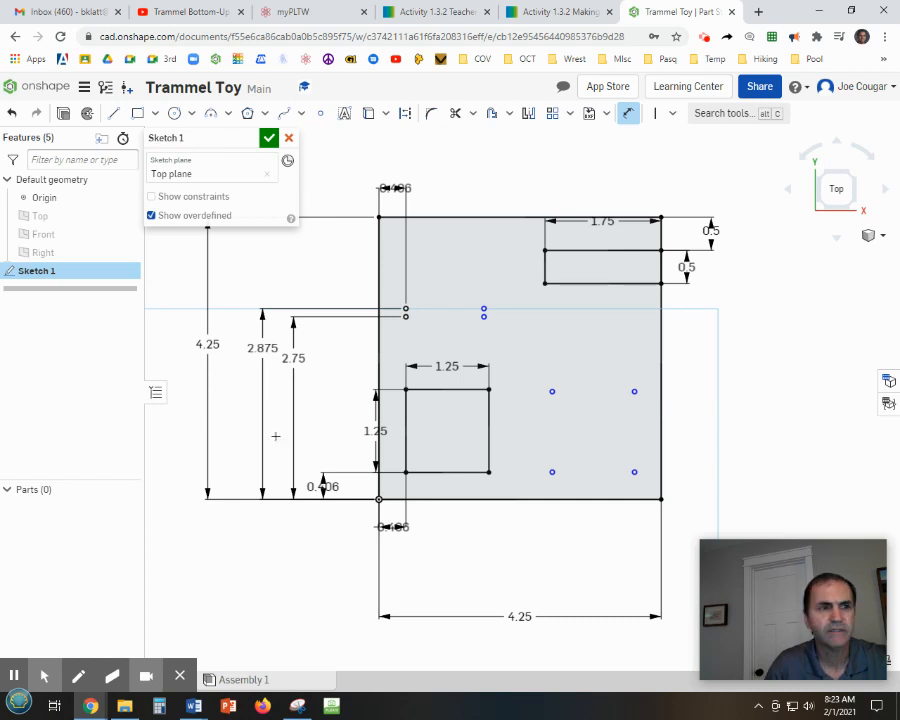
Set the upper-left hole's vertical dimension to 3.875 in.
double_click(257, 347)
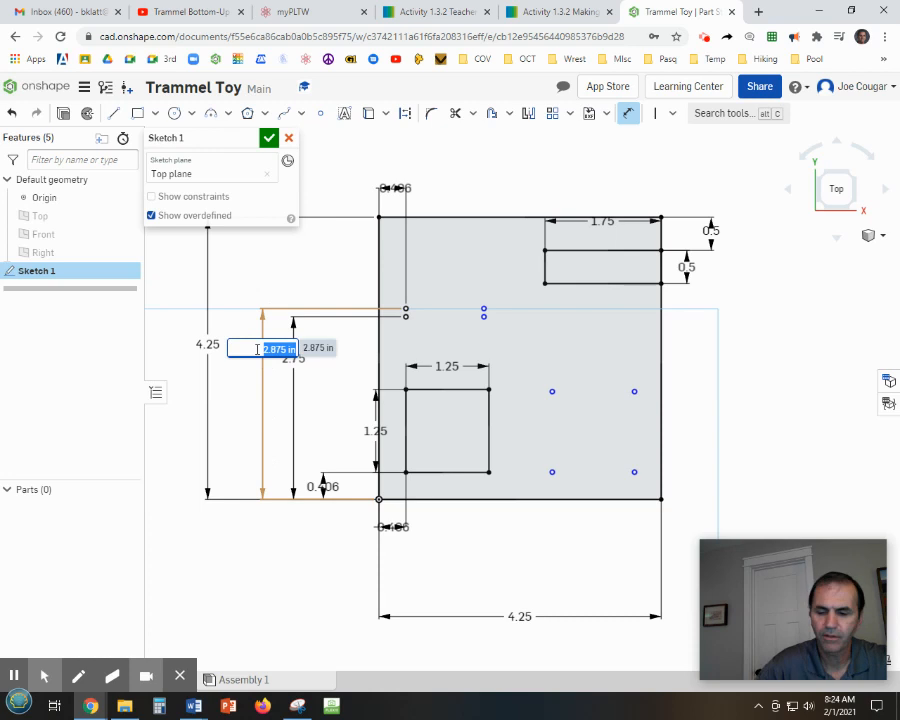
text(3.)
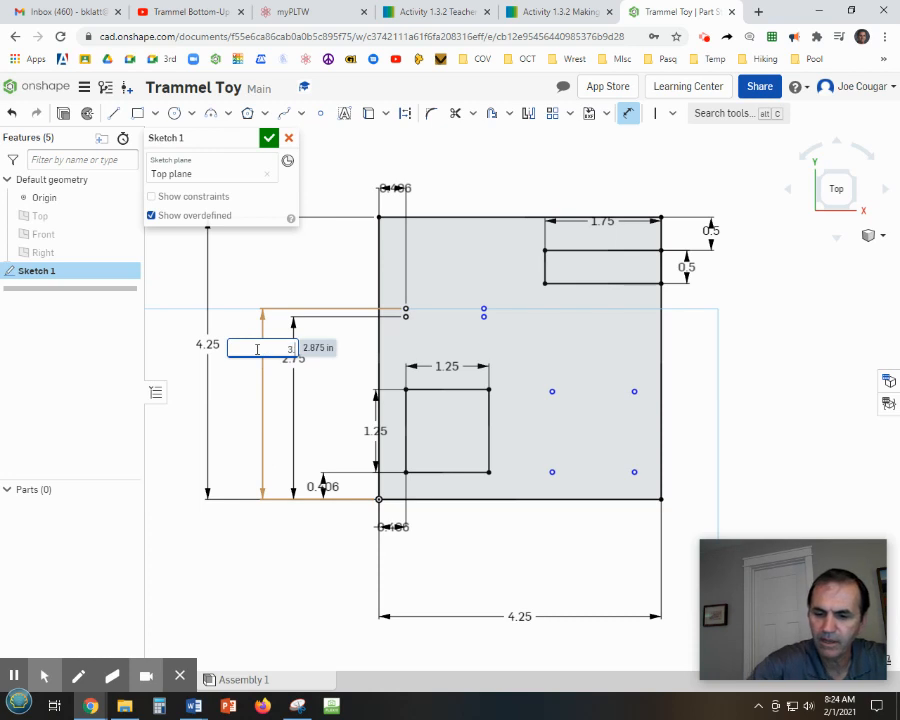
text(875)
key(Return)
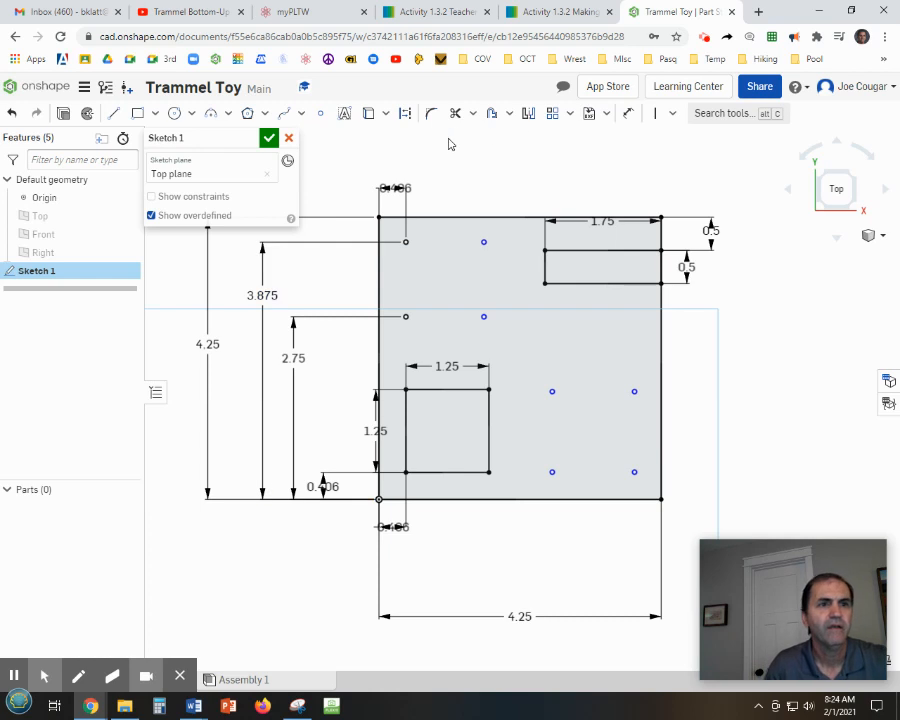
Dimension the top hole of the second column 1.406 in from the plate's left edge.
click(405, 316)
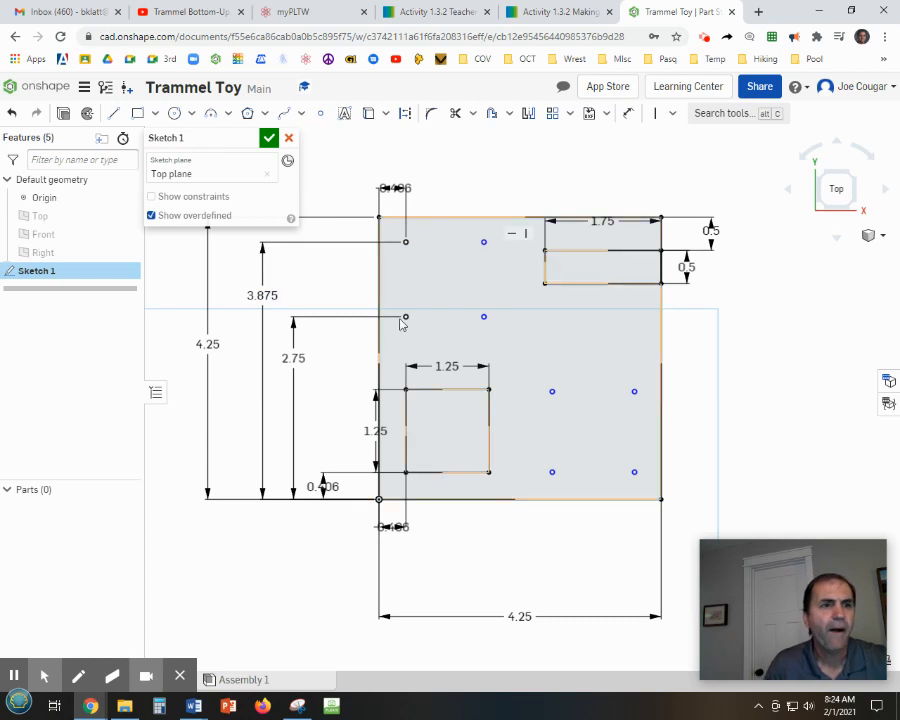
click(405, 241)
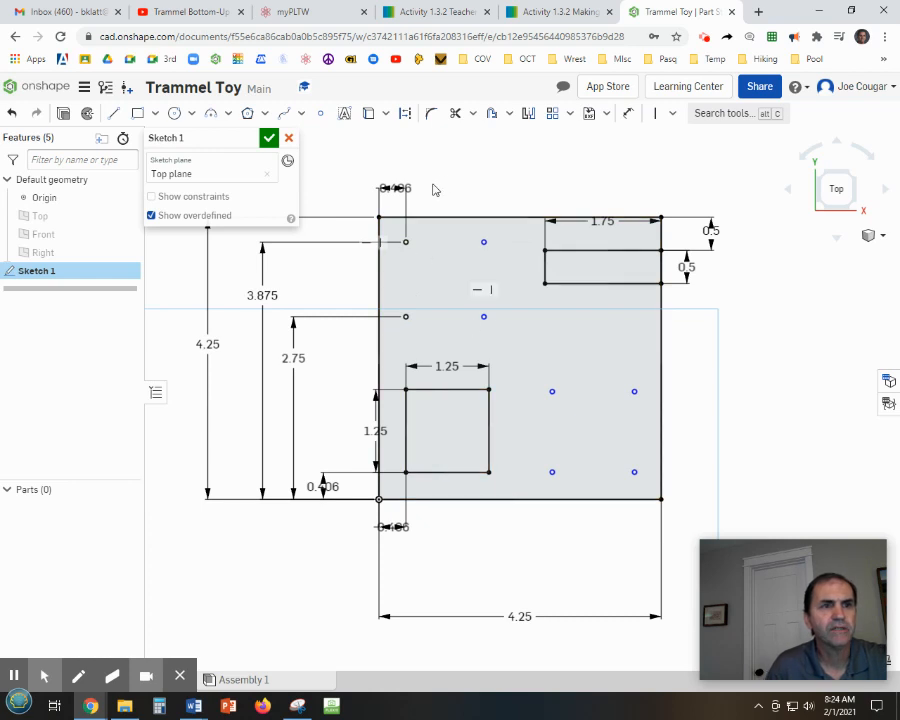
click(478, 175)
middle_drag(478, 175, 508, 257)
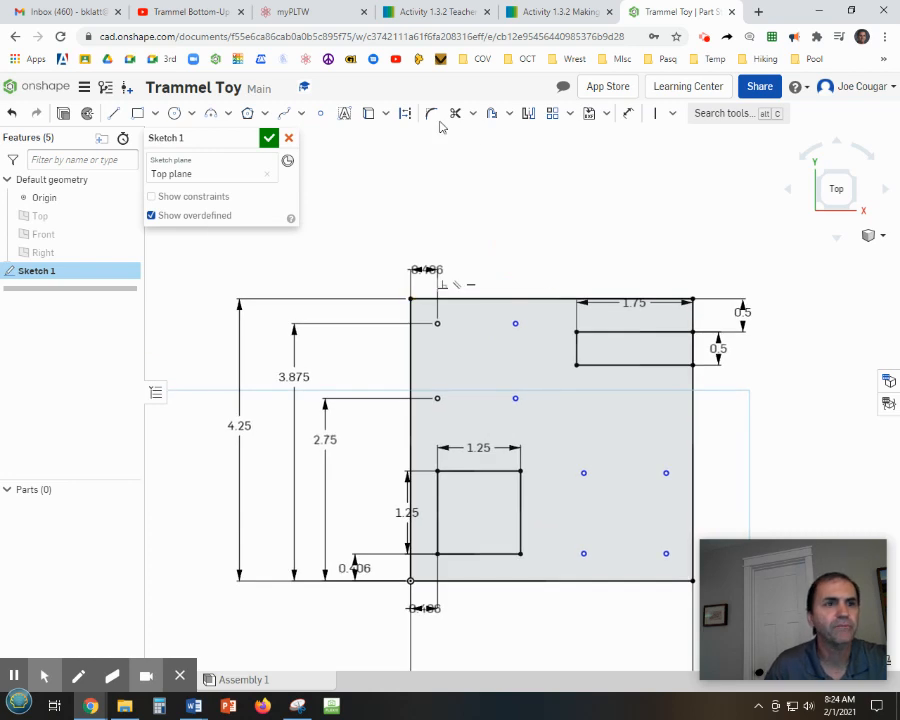
click(626, 114)
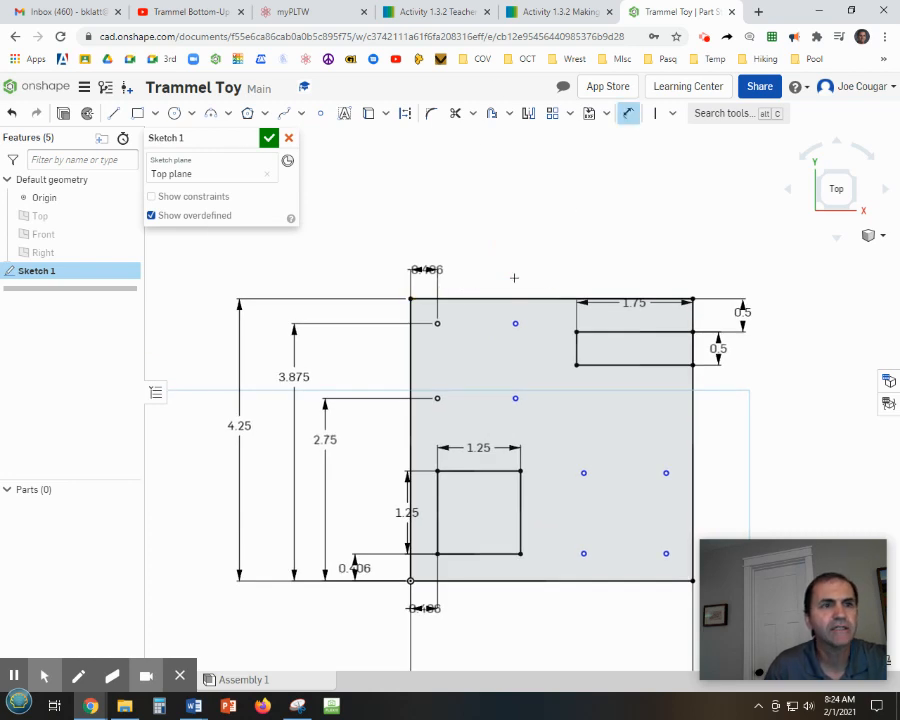
click(409, 315)
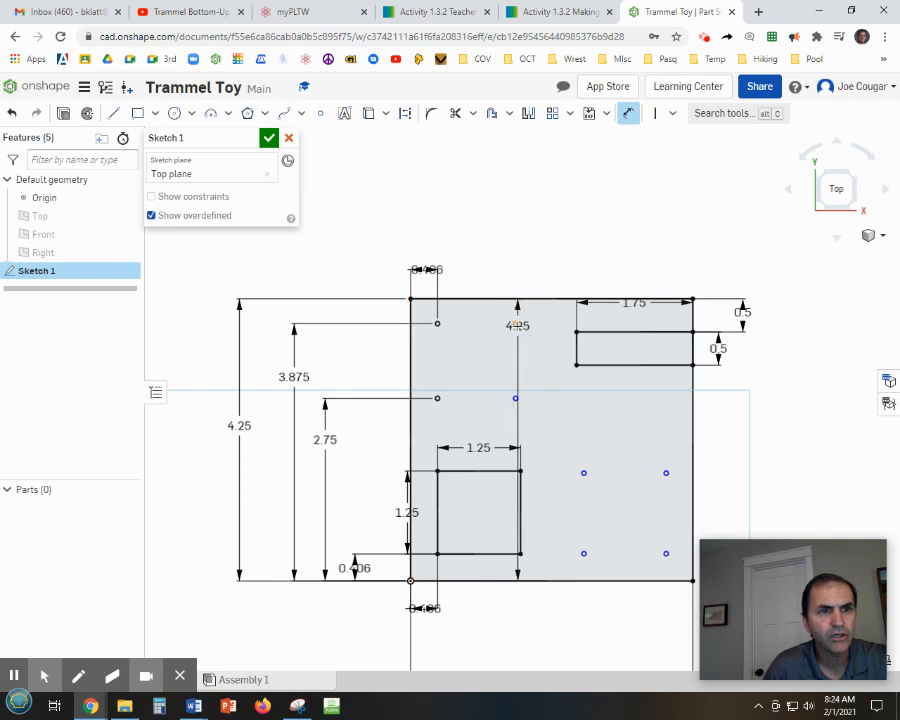
click(517, 324)
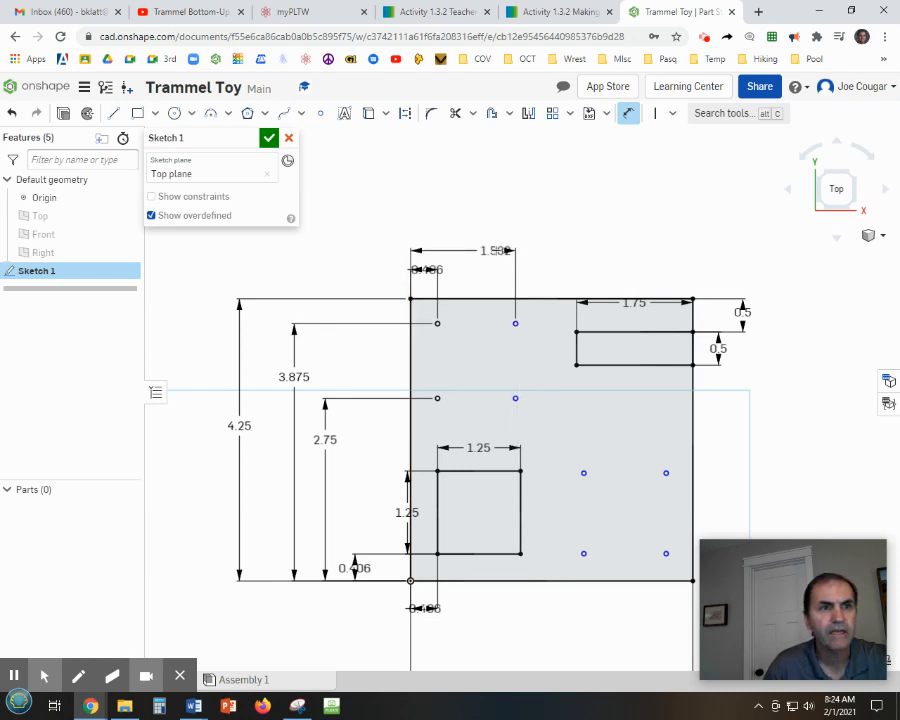
click(497, 251)
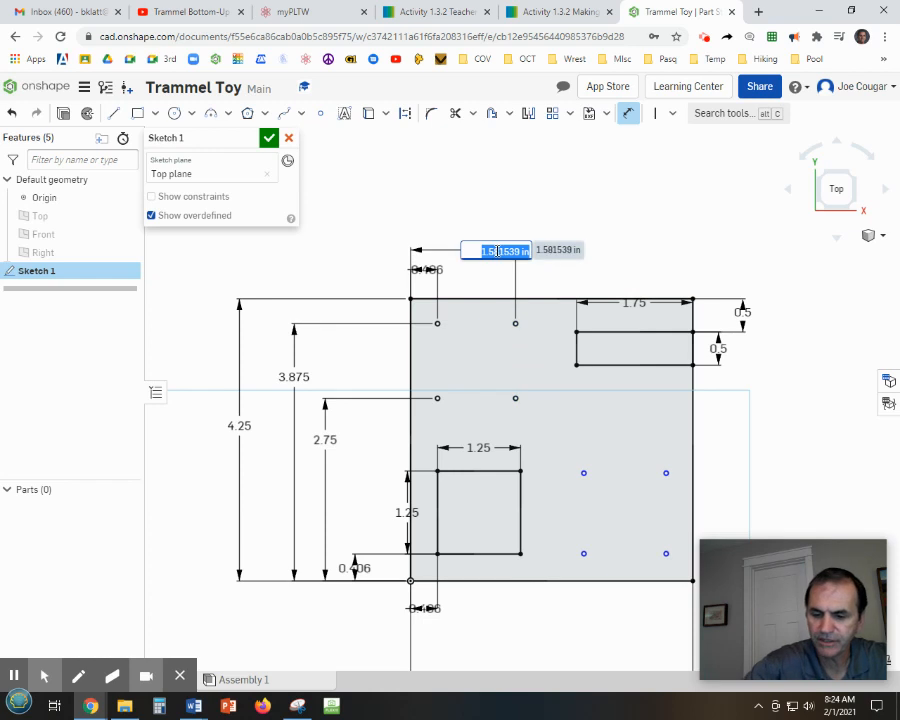
text(1.406)
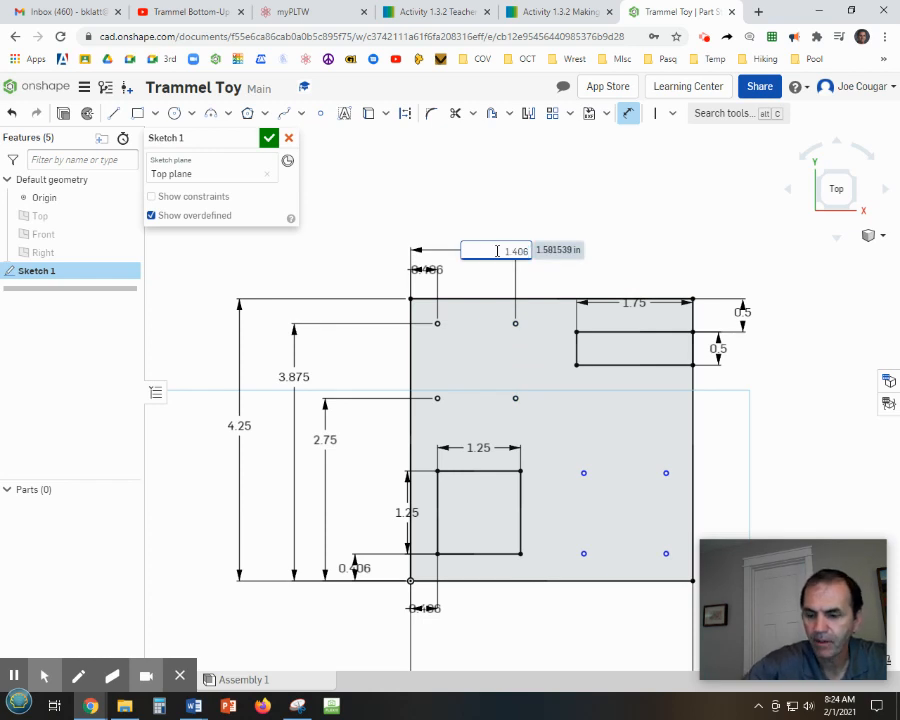
key(Return)
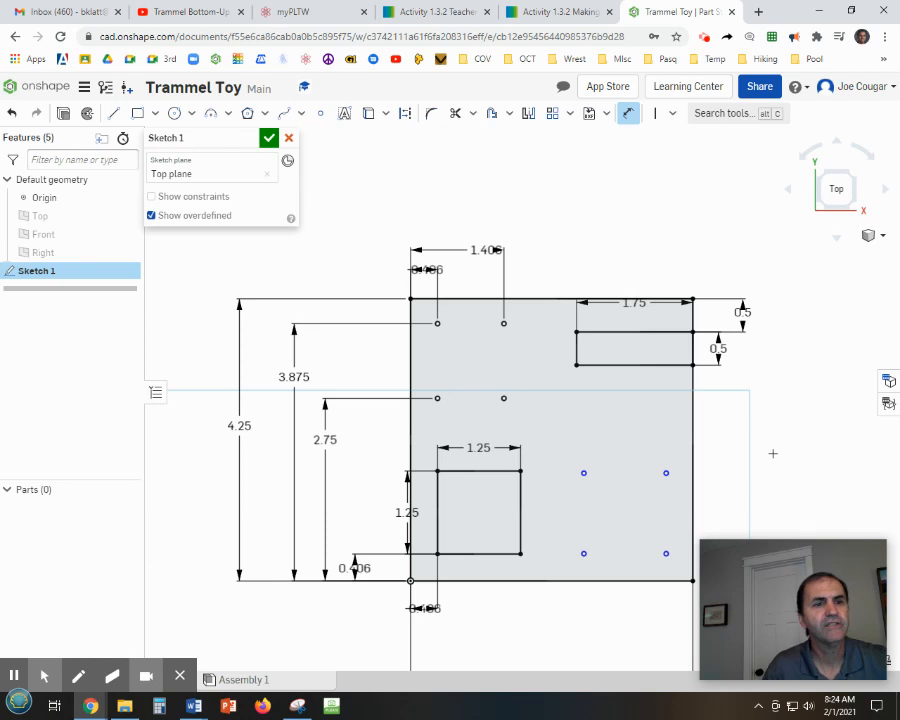
mouse_move(772, 453)
middle_down()
mouse_move(708, 292)
mouse_move(685, 298)
middle_up()
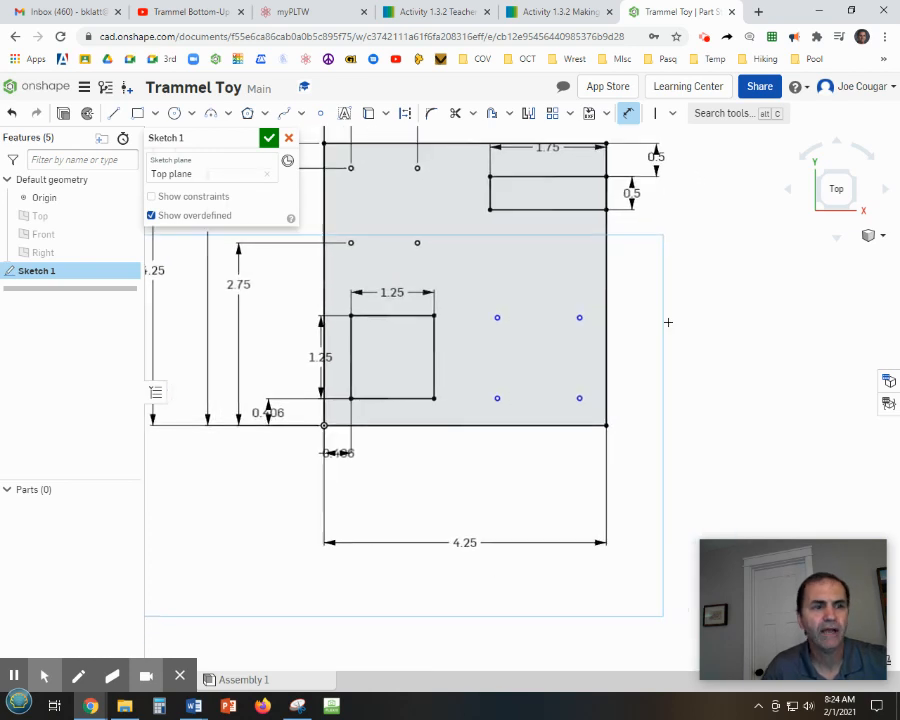
Dimension the lower-right hole point 0.375 in above the plate's bottom edge.
scroll(654, 358, up, 2)
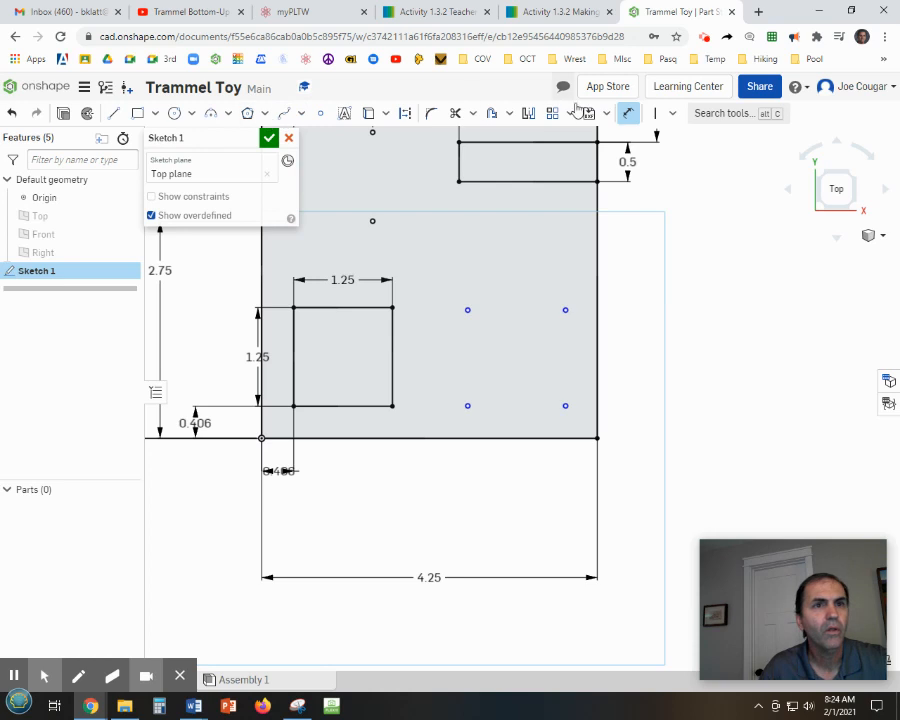
click(566, 407)
click(578, 438)
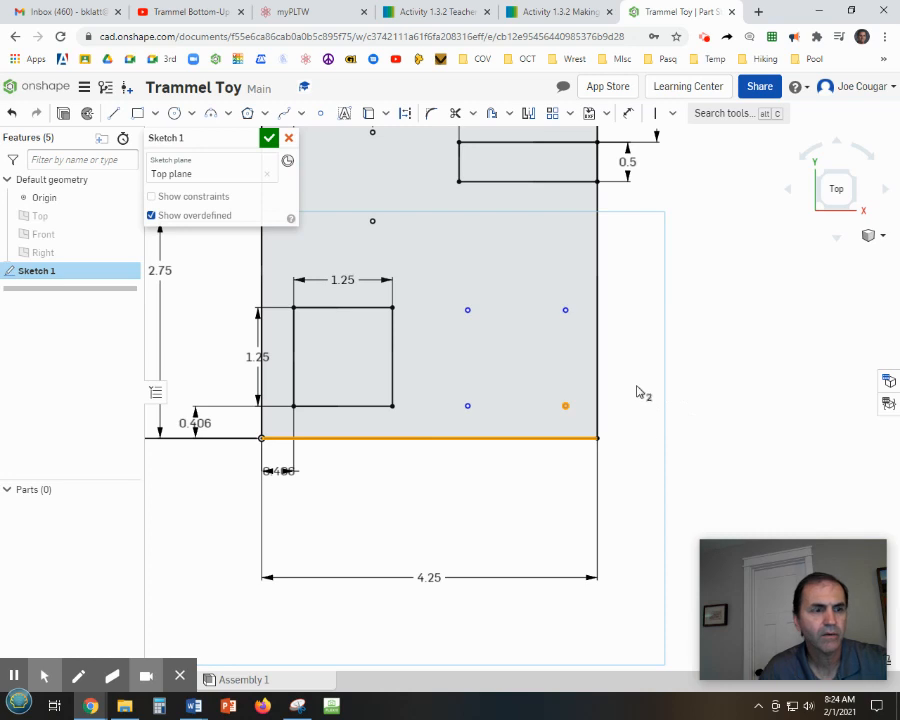
click(701, 349)
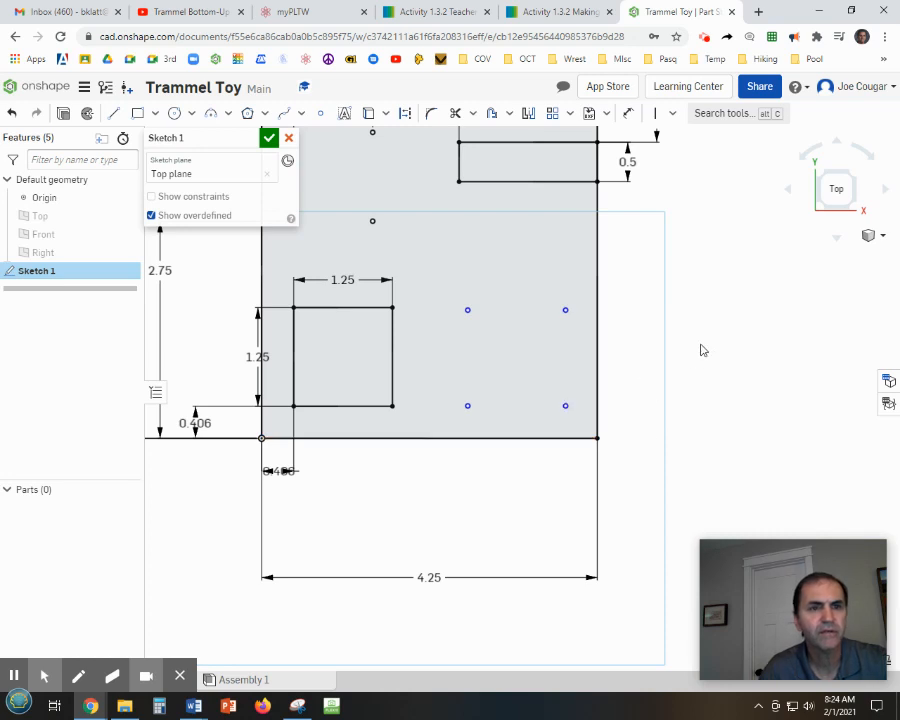
click(628, 113)
click(565, 432)
click(565, 405)
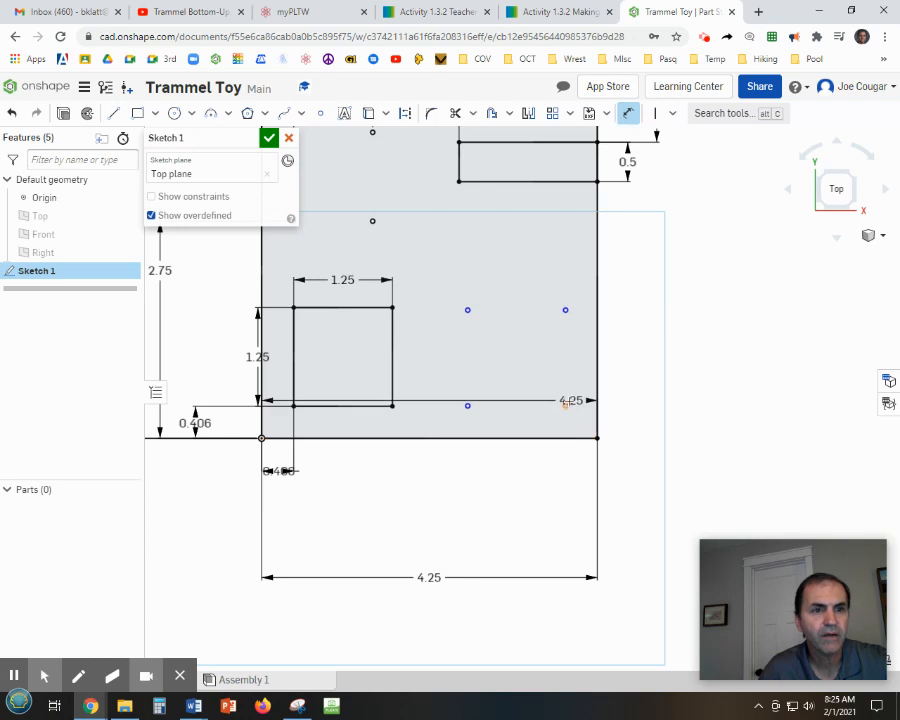
click(630, 424)
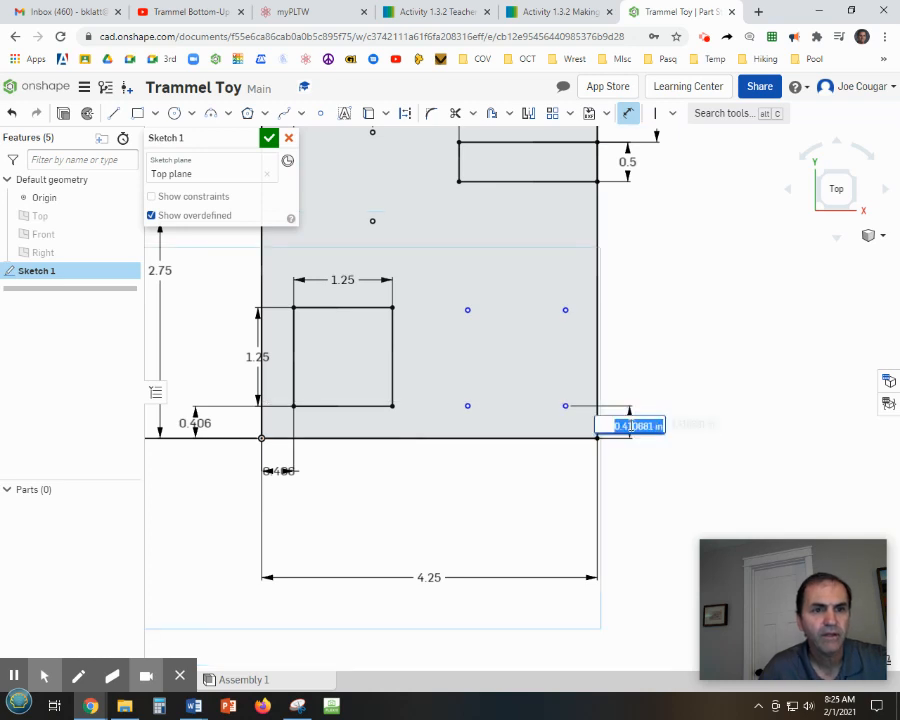
key(BackSpace)
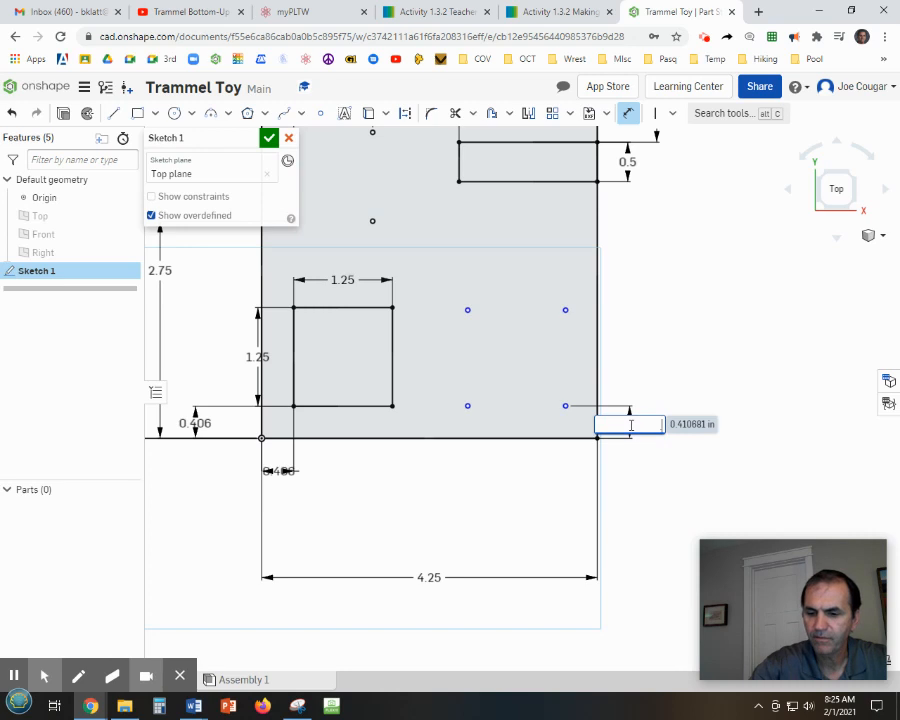
text(.375)
key(Return)
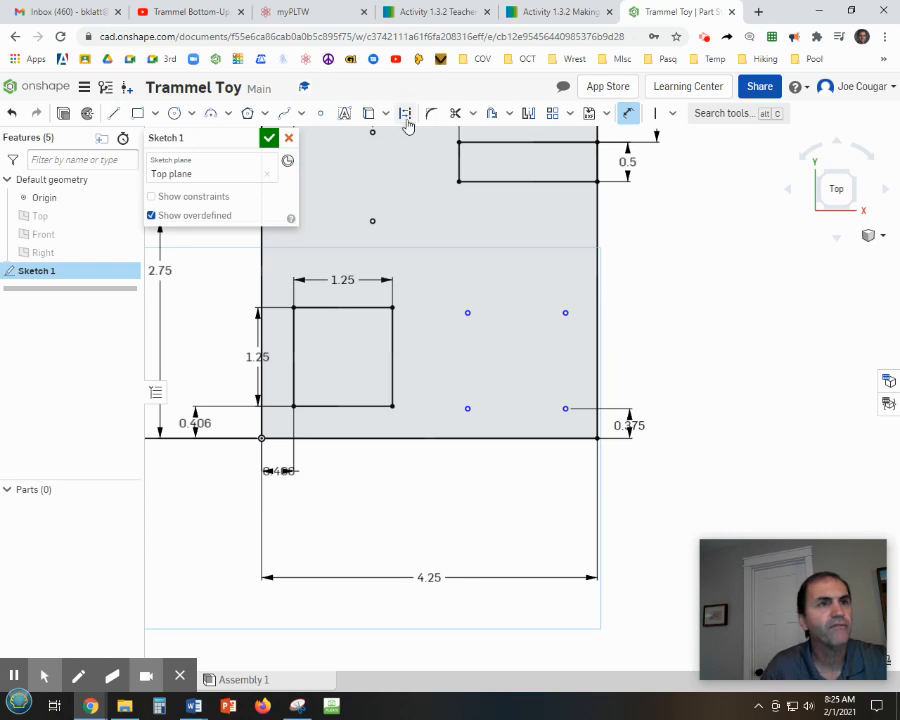
Dimension the upper-right hole point 1.5 in above the plate's bottom edge.
click(630, 116)
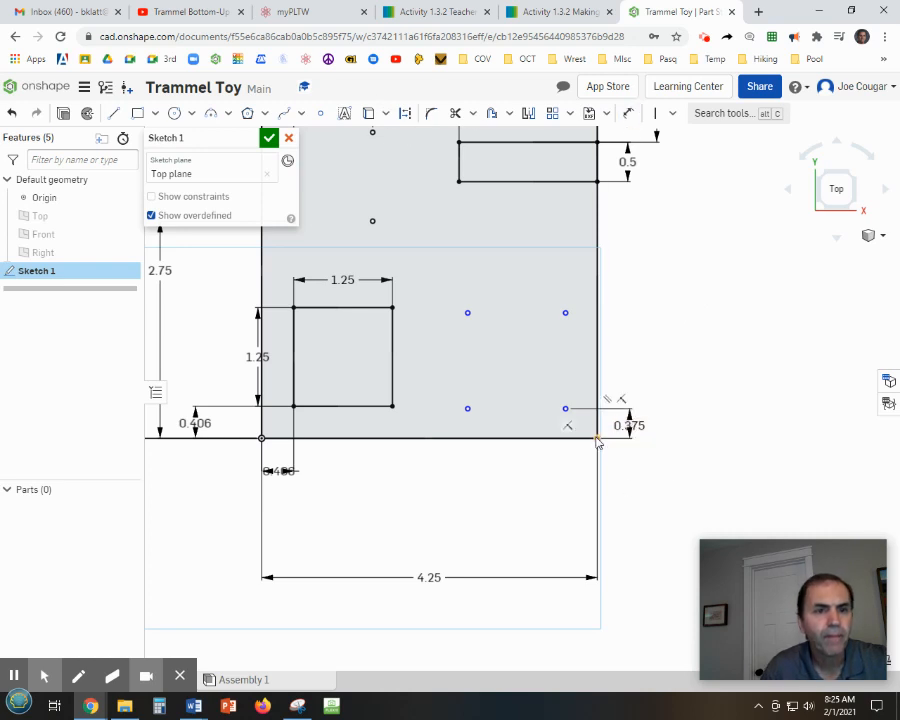
click(566, 314)
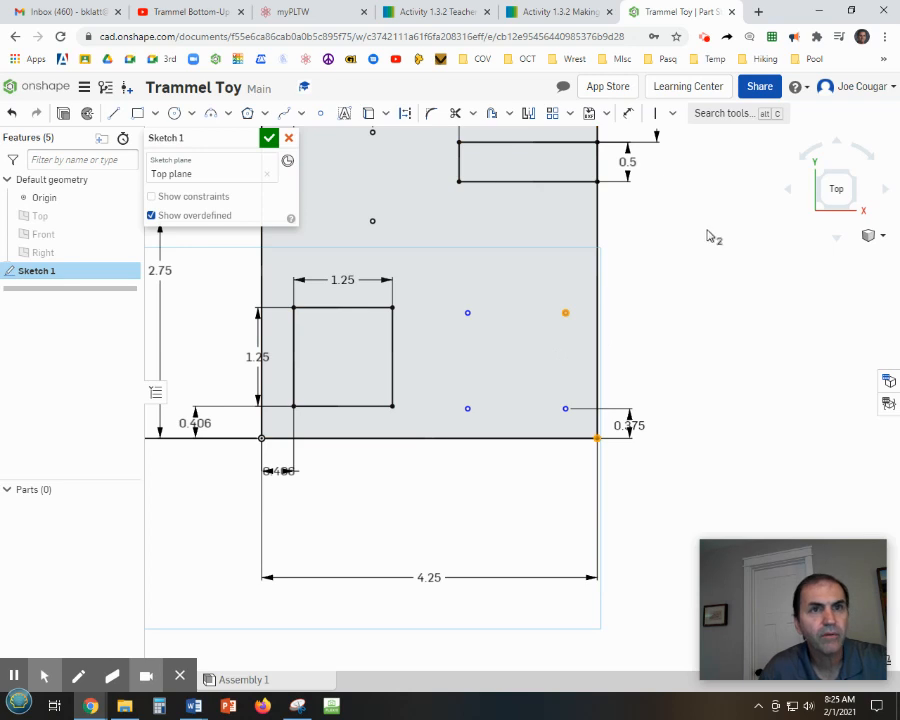
click(629, 116)
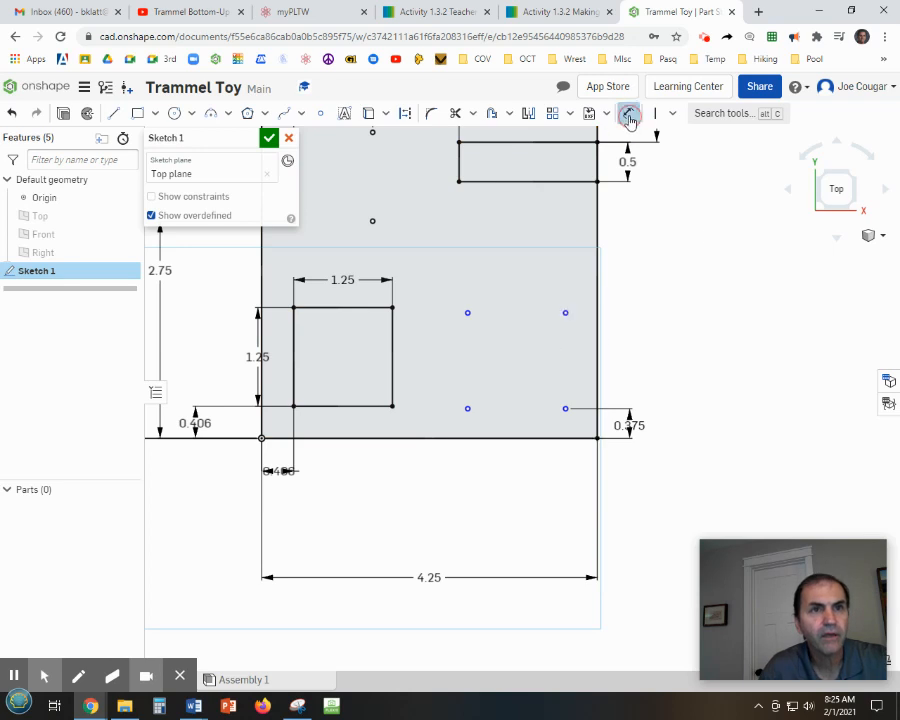
click(588, 437)
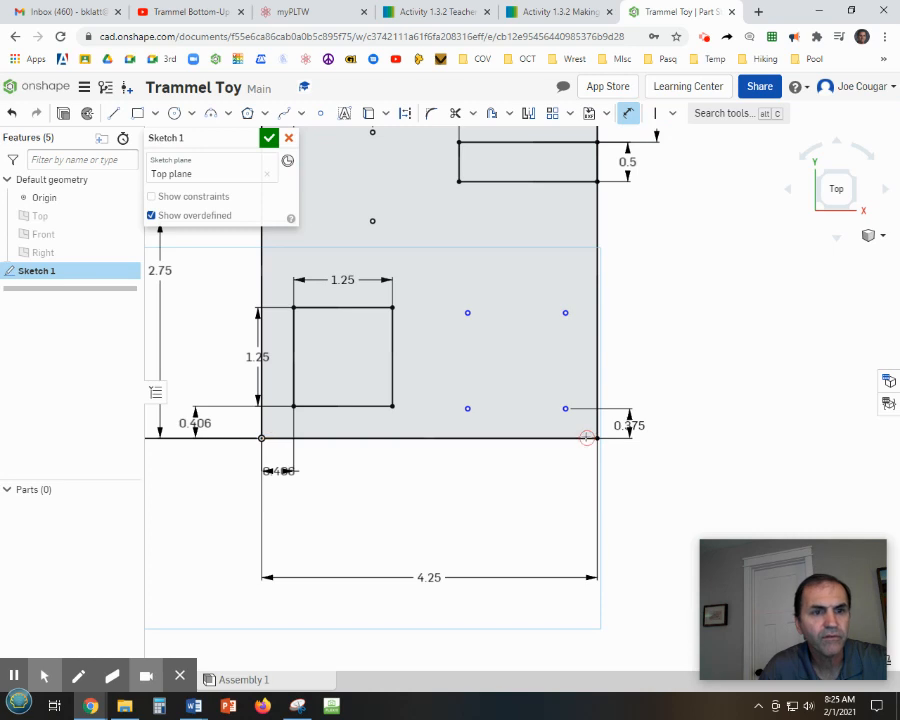
click(565, 312)
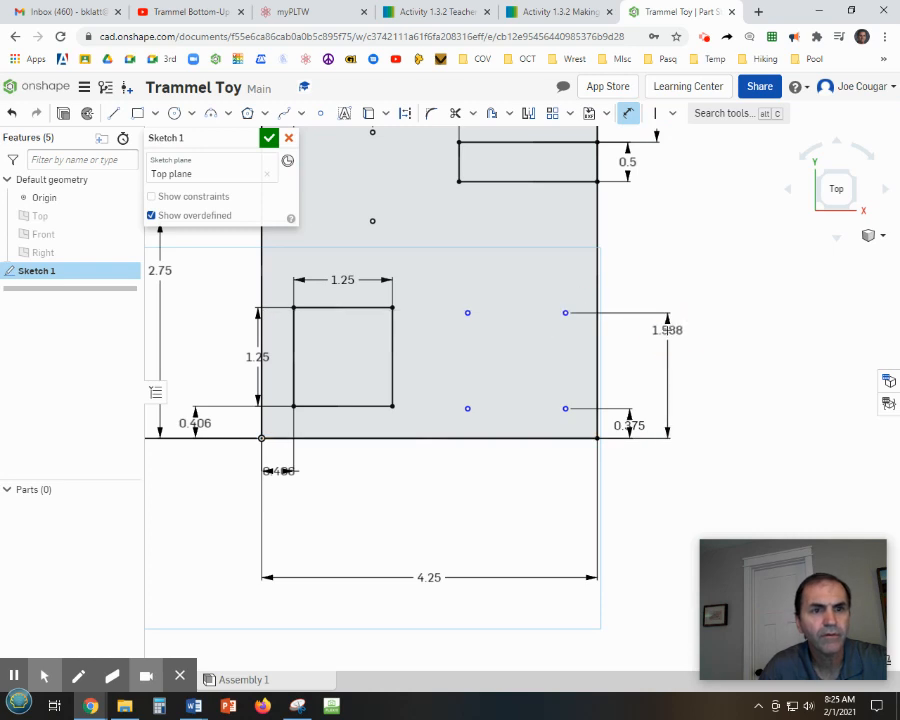
click(667, 332)
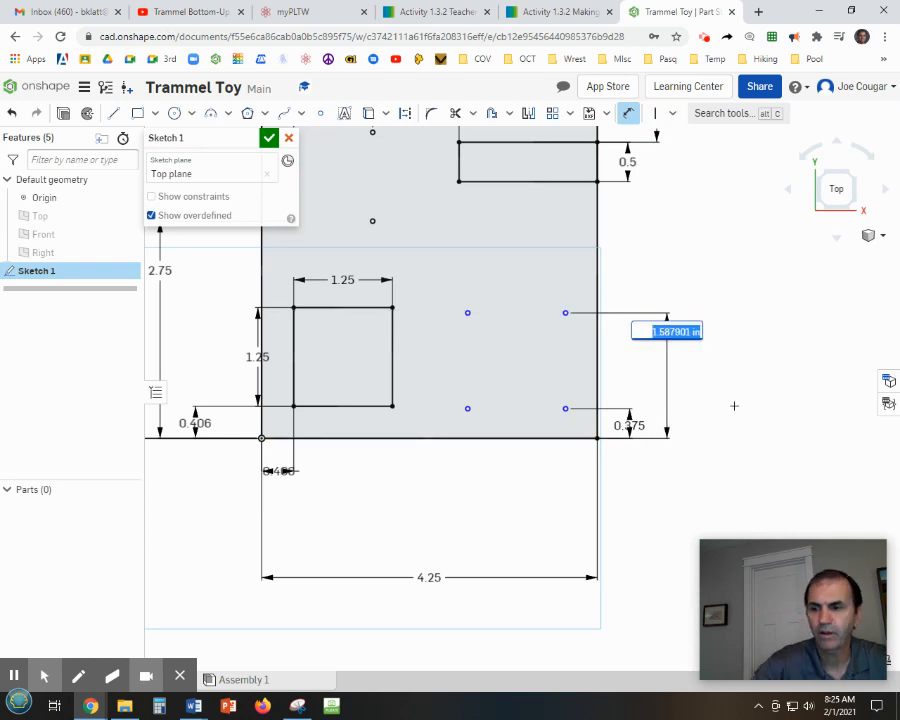
text(1)
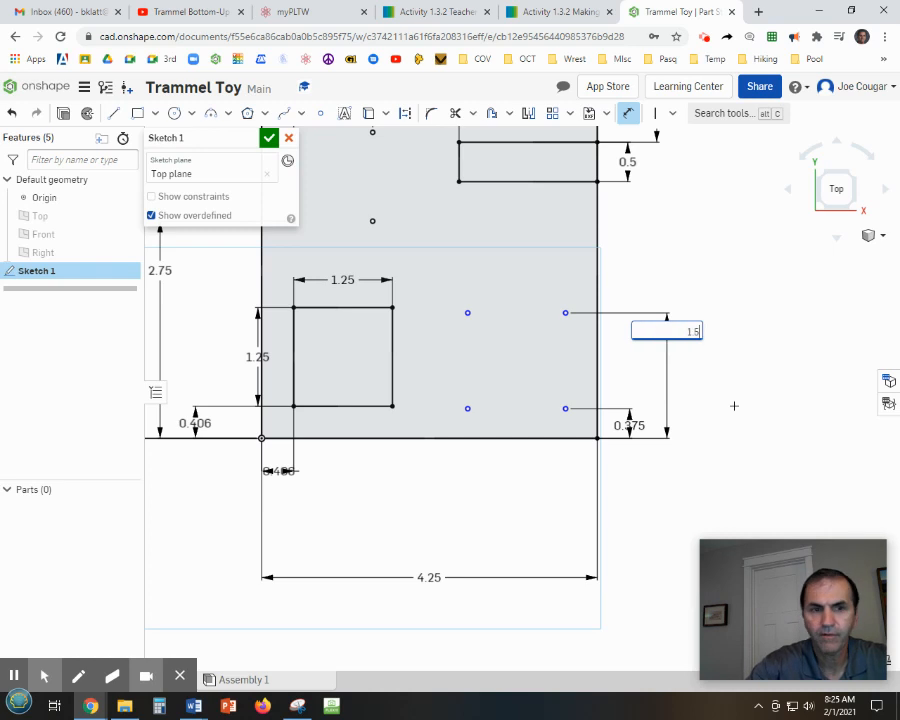
text(.5)
key(Return)
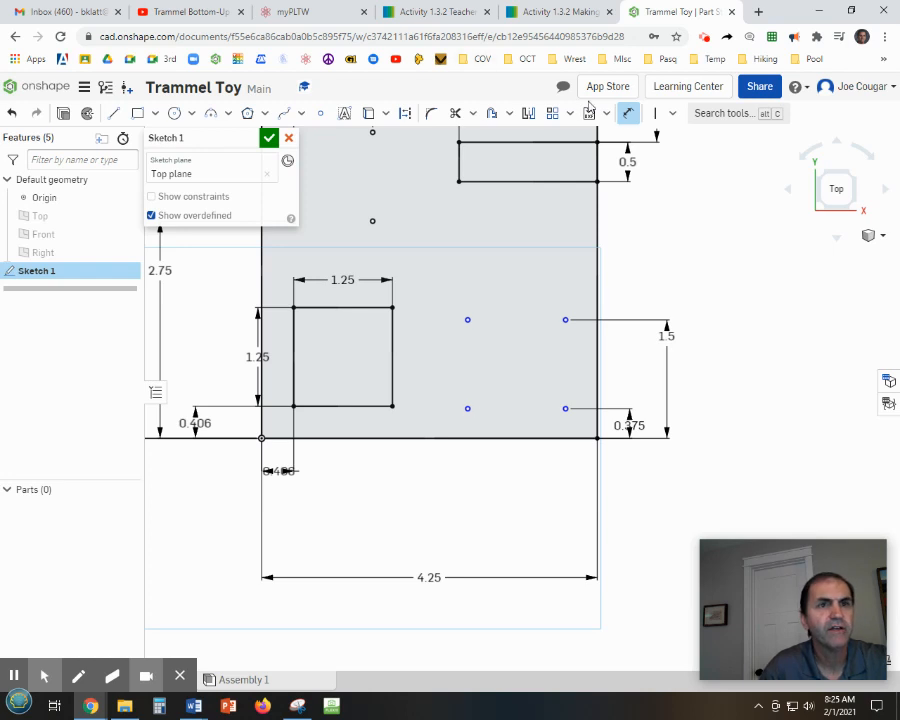
Dimension the lower hole of the third column 2.75 in from the plate's left edge.
click(261, 426)
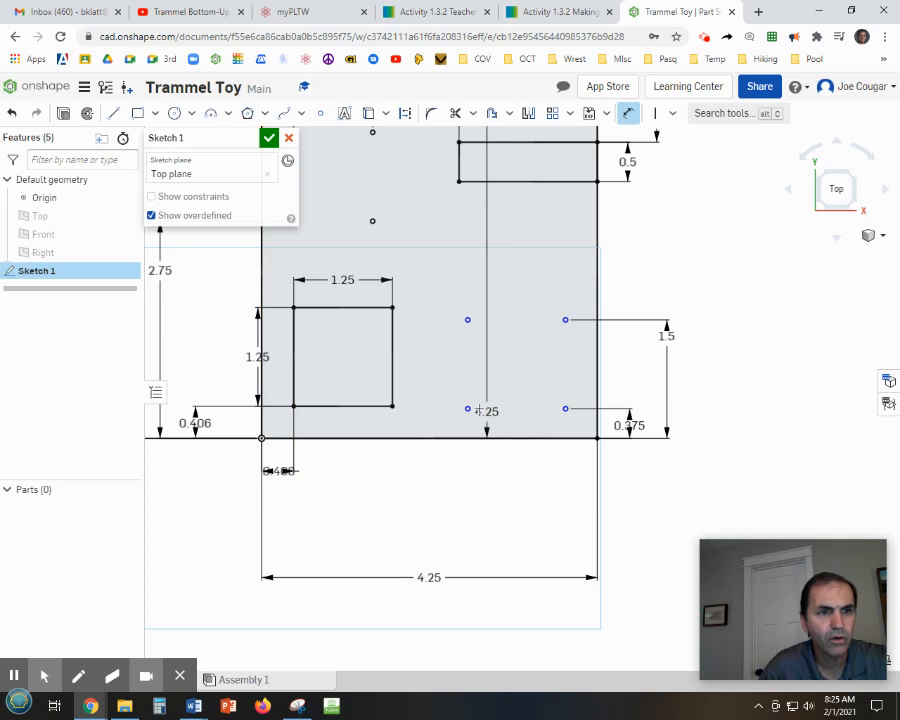
click(467, 408)
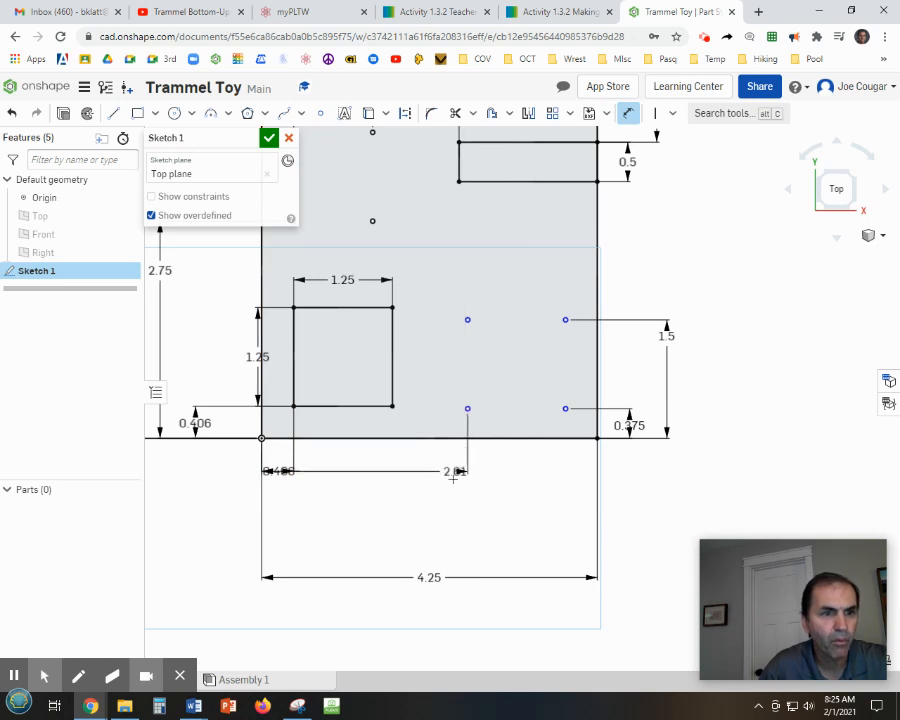
click(451, 494)
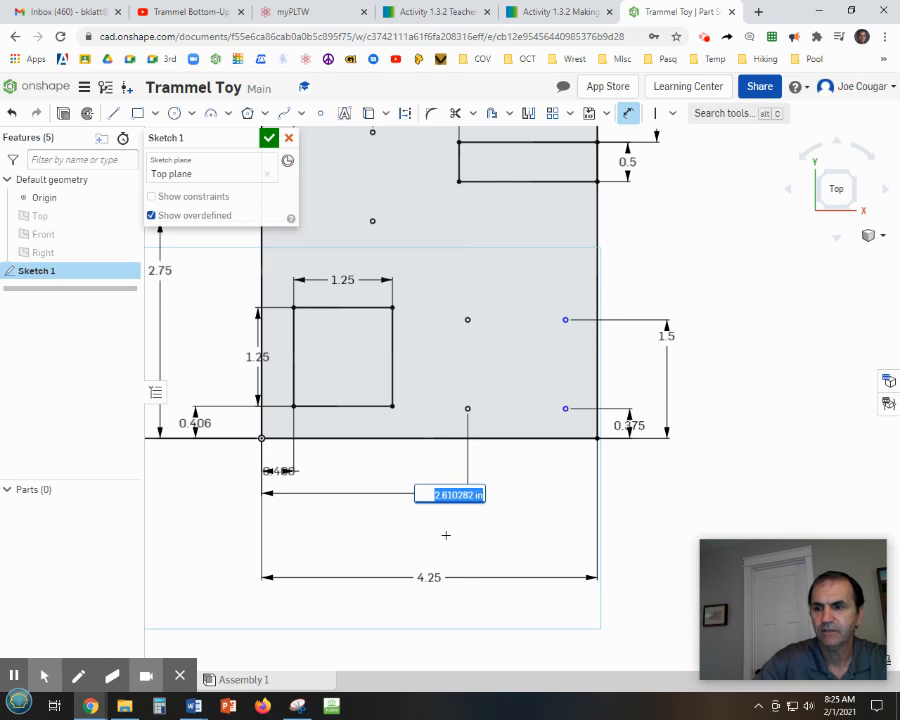
text(2)
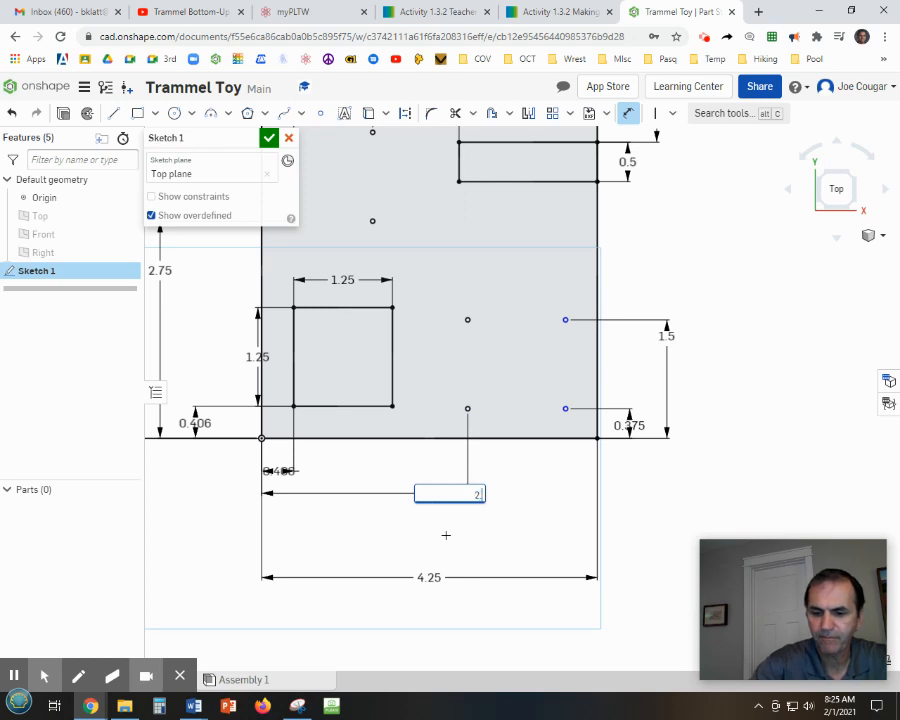
text(.75)
key(Return)
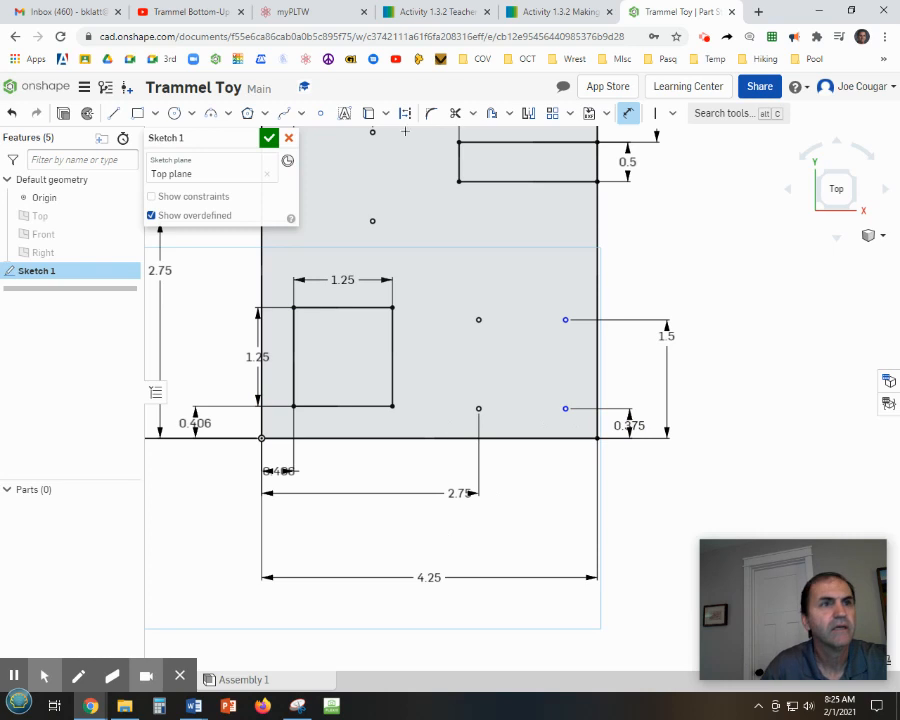
Dimension the lower-right hole point 3.875 in from the plate's left edge.
click(627, 113)
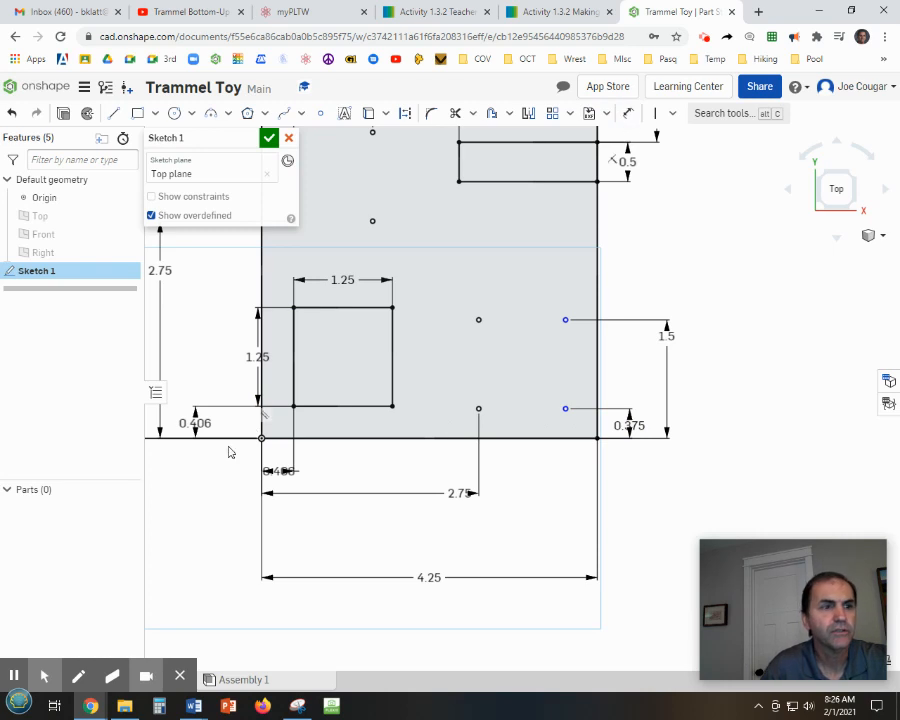
click(261, 437)
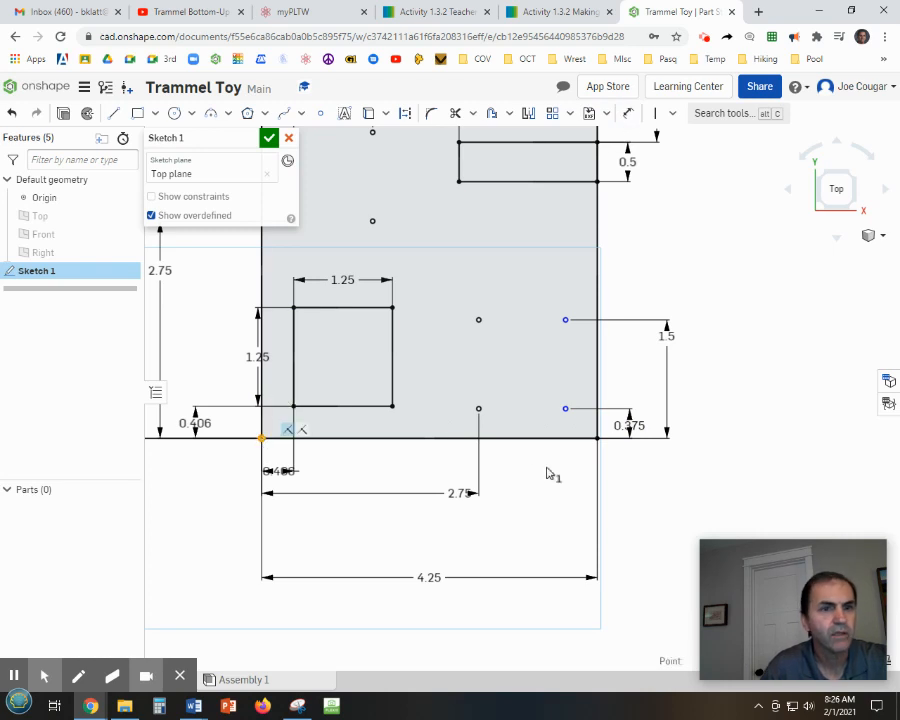
click(565, 409)
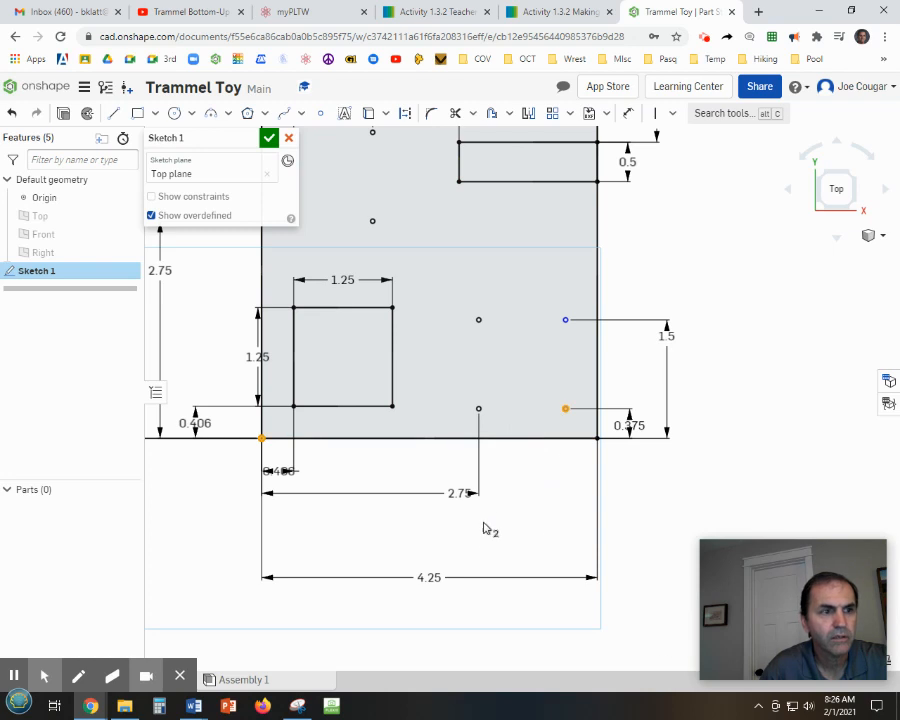
right_click(647, 474)
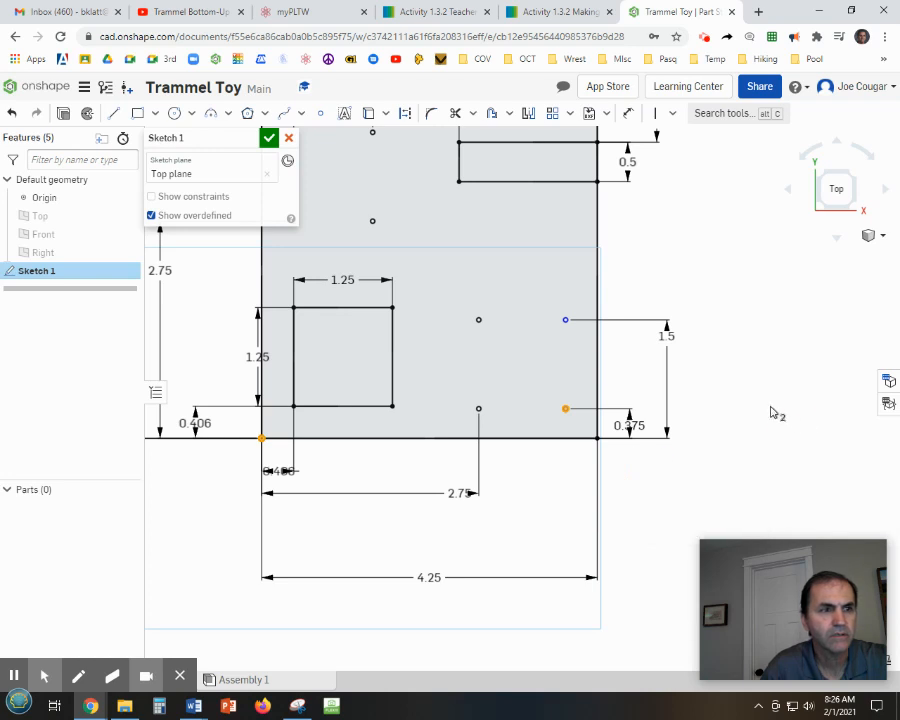
click(628, 113)
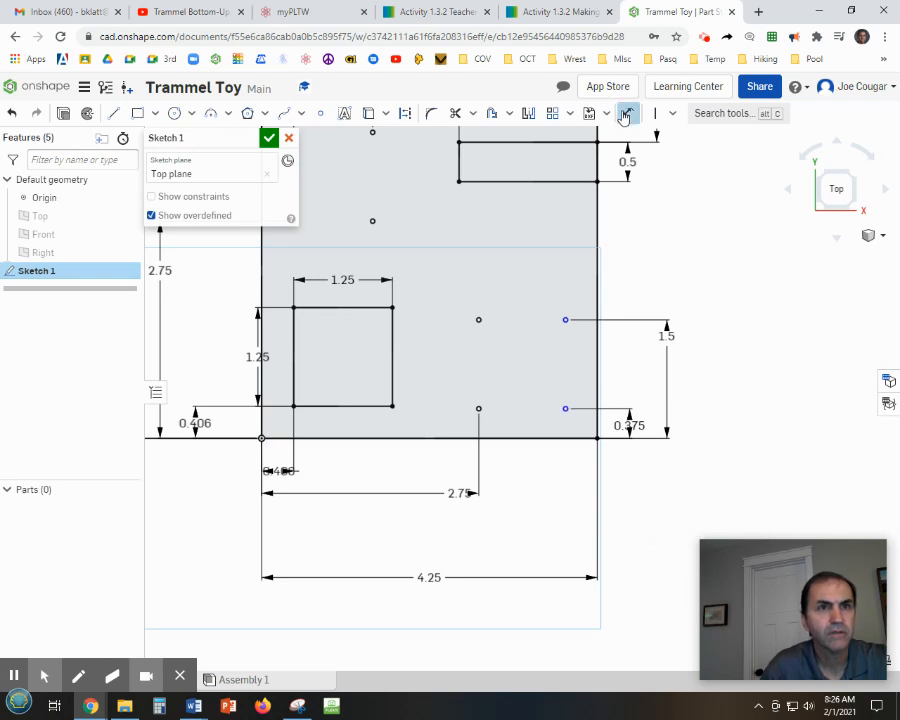
click(261, 420)
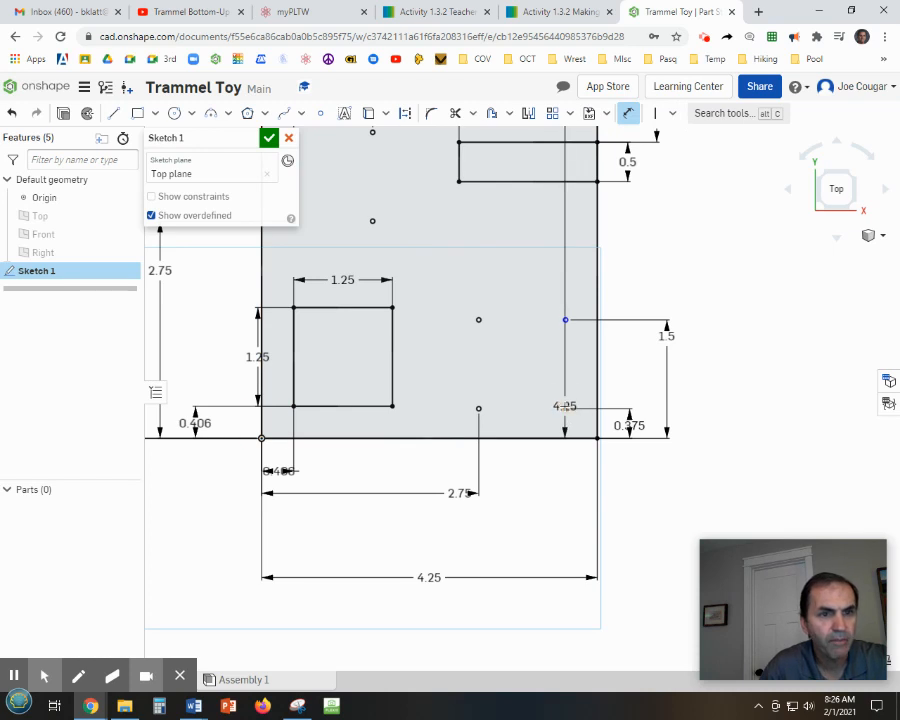
click(565, 408)
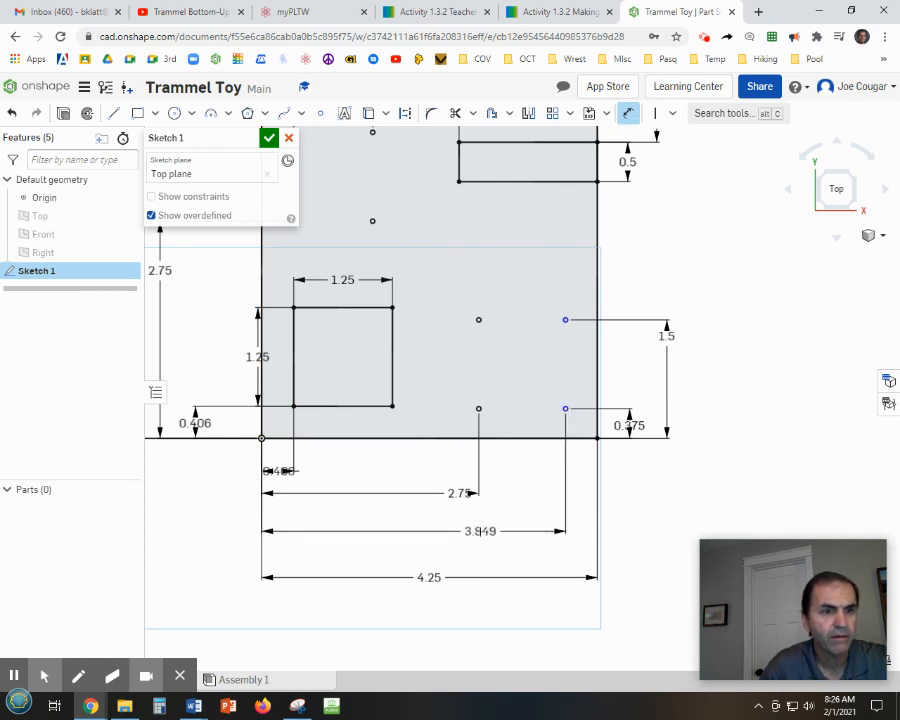
click(480, 532)
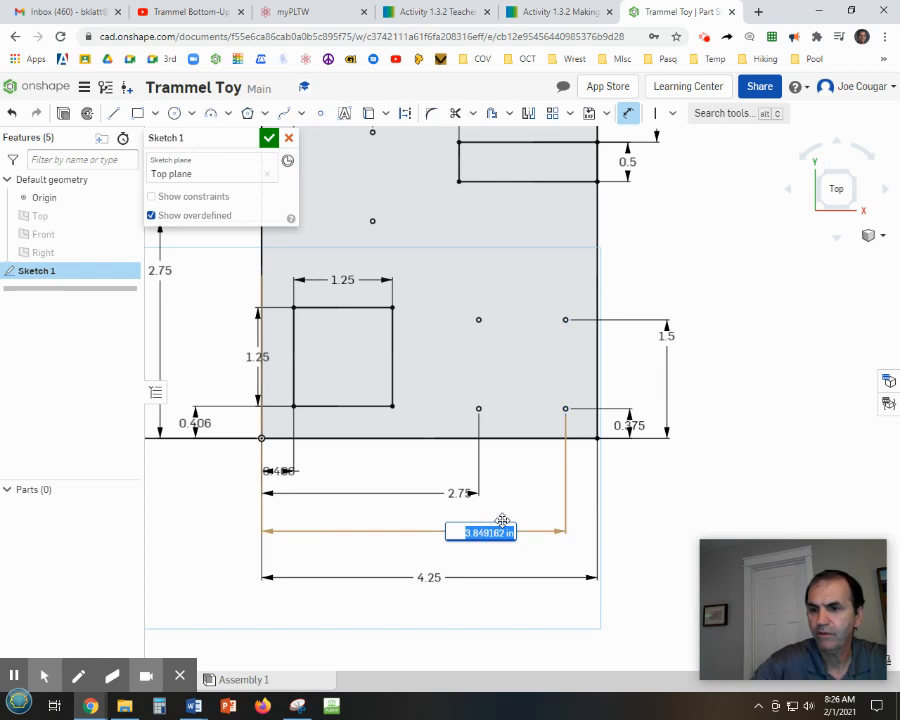
text(3.875)
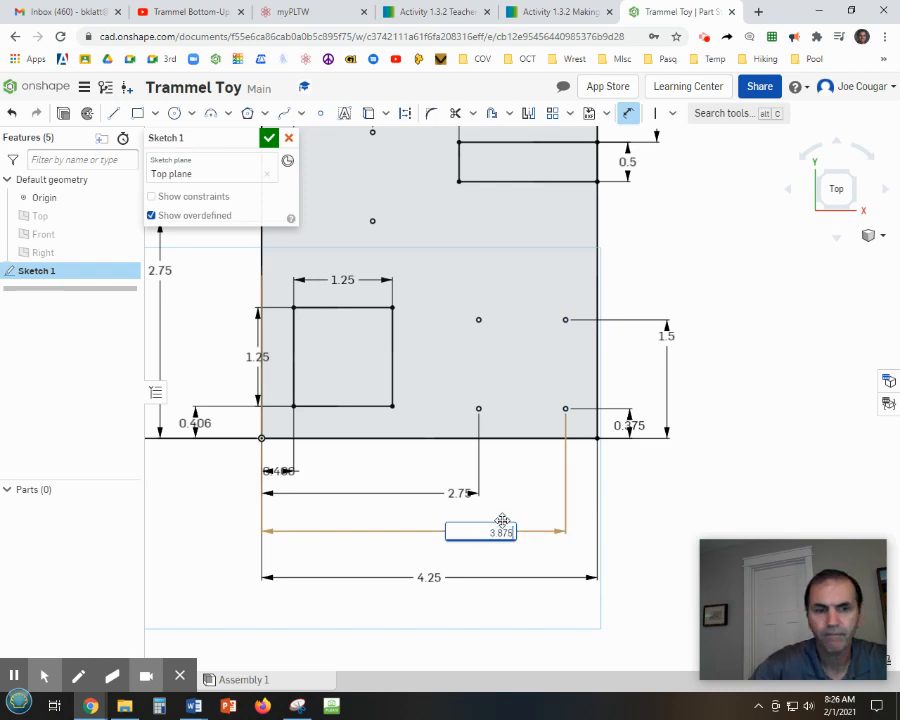
key(Return)
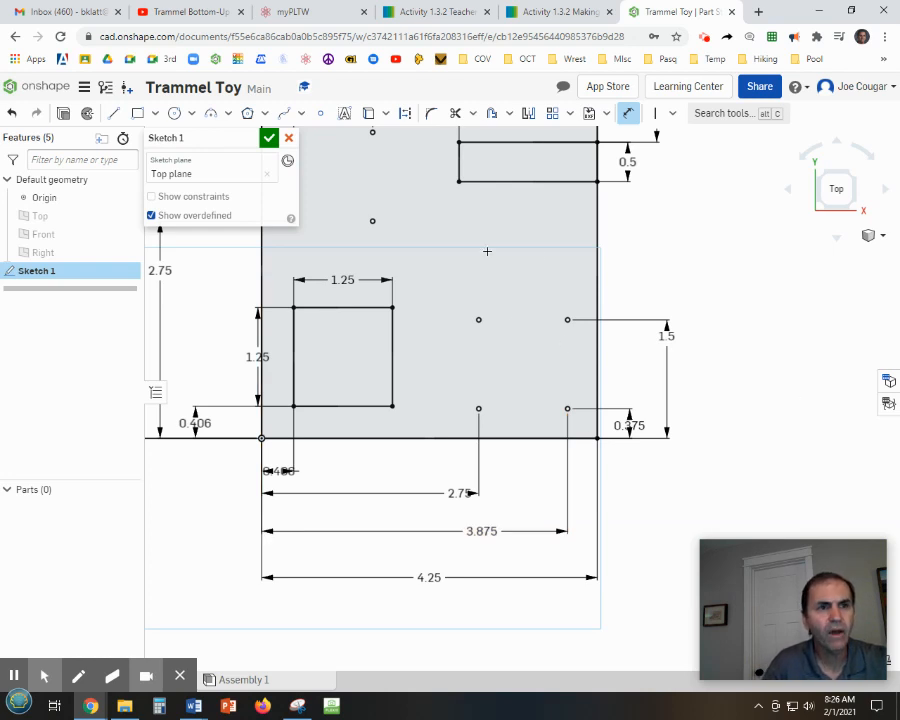
Place a new hole point in the plate's upper-right area and dimension it 2.875 in above the plate's bottom edge.
click(320, 115)
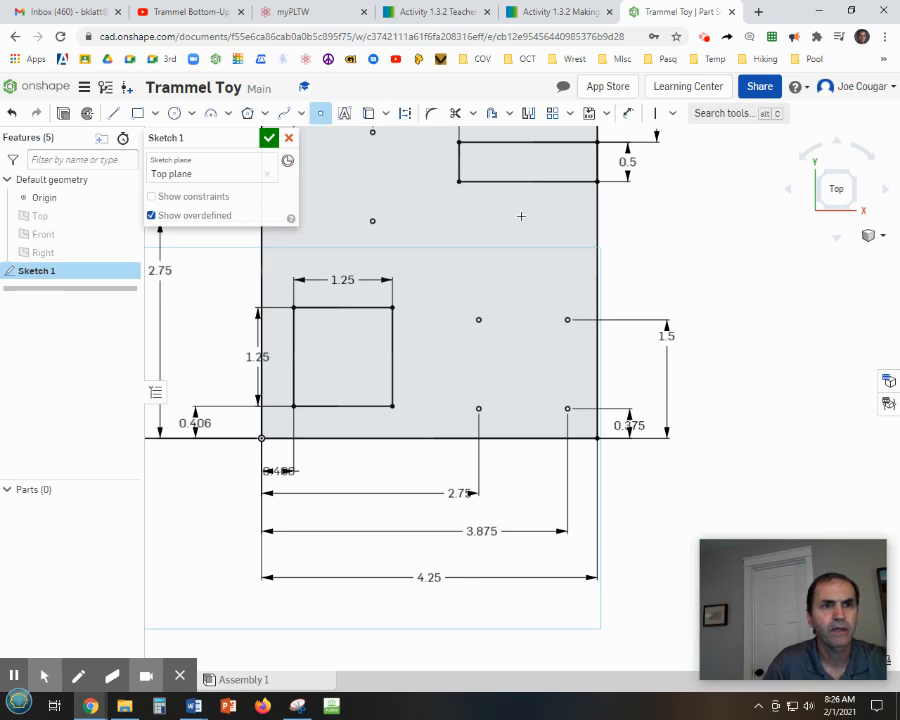
click(528, 217)
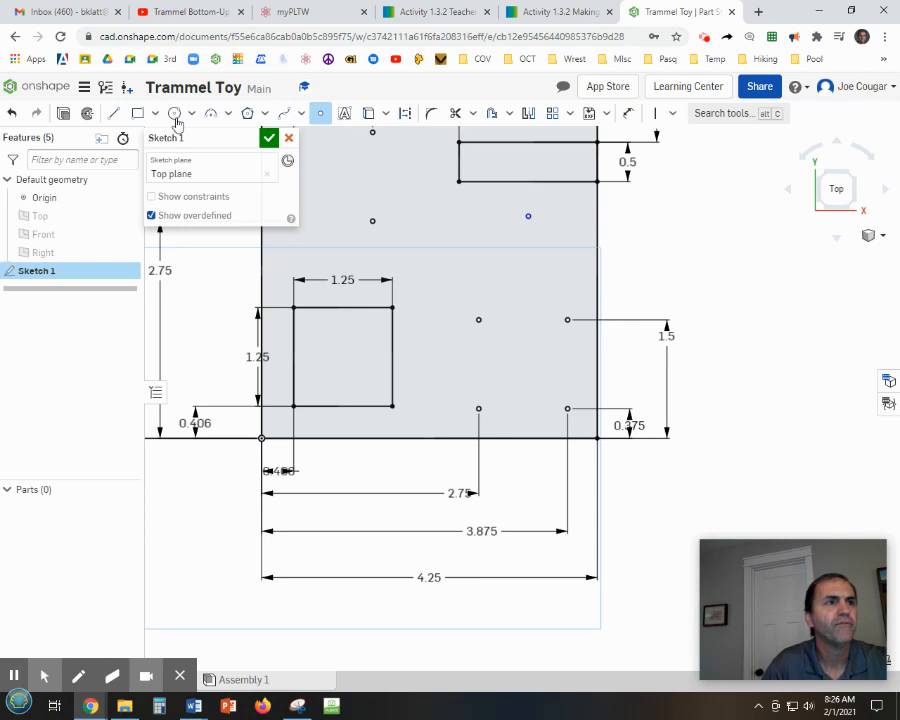
click(628, 113)
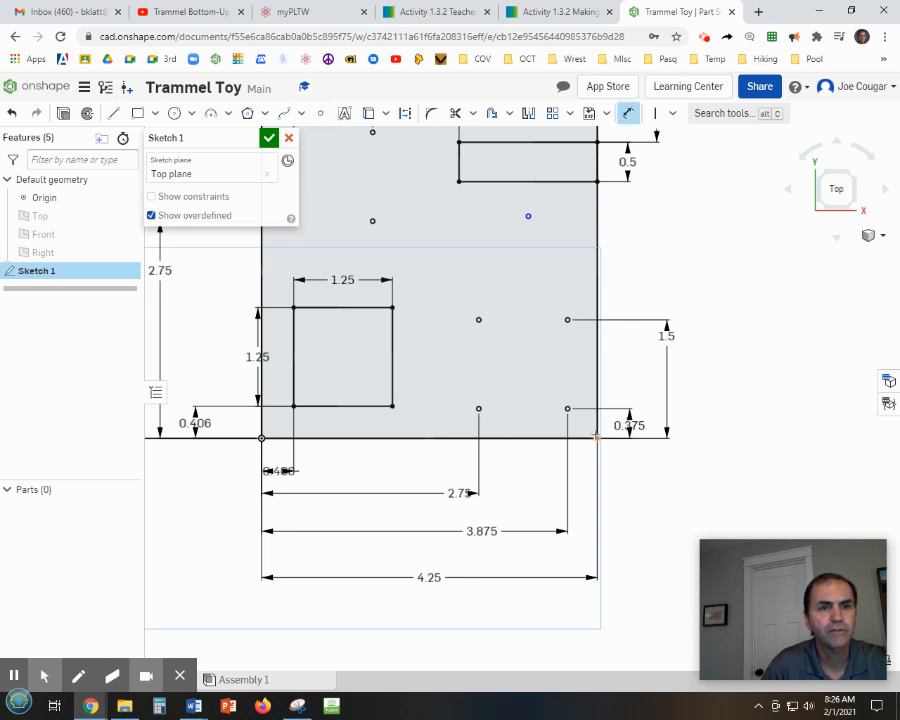
click(580, 437)
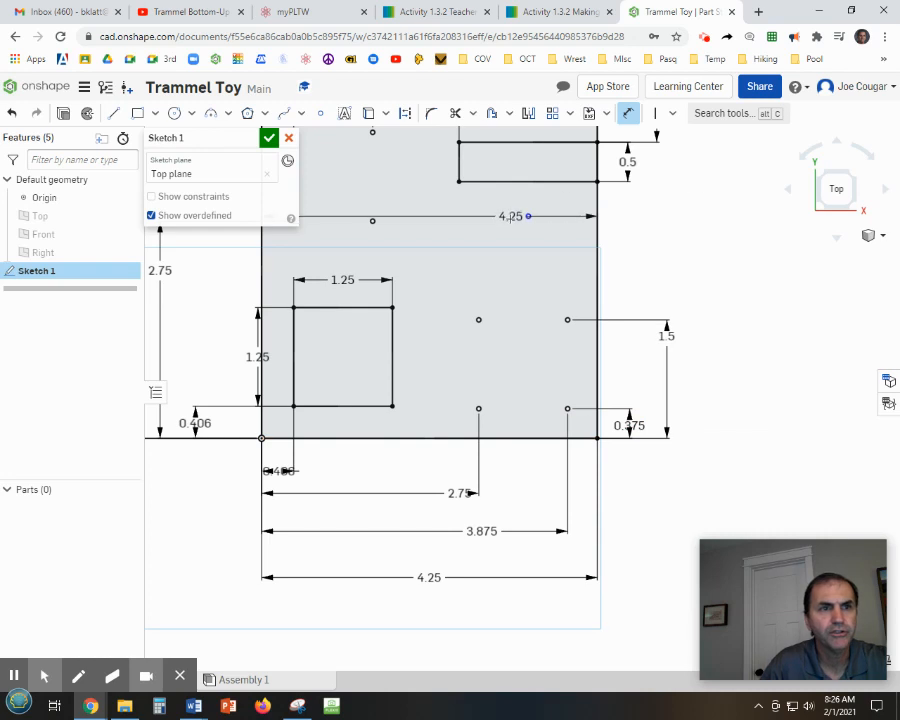
click(527, 216)
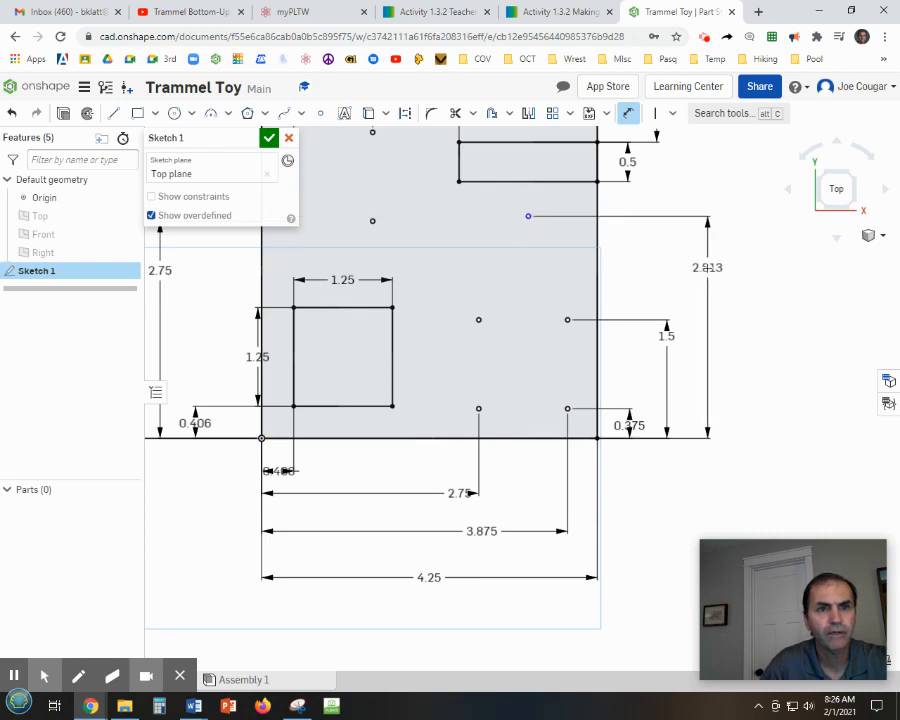
click(712, 274)
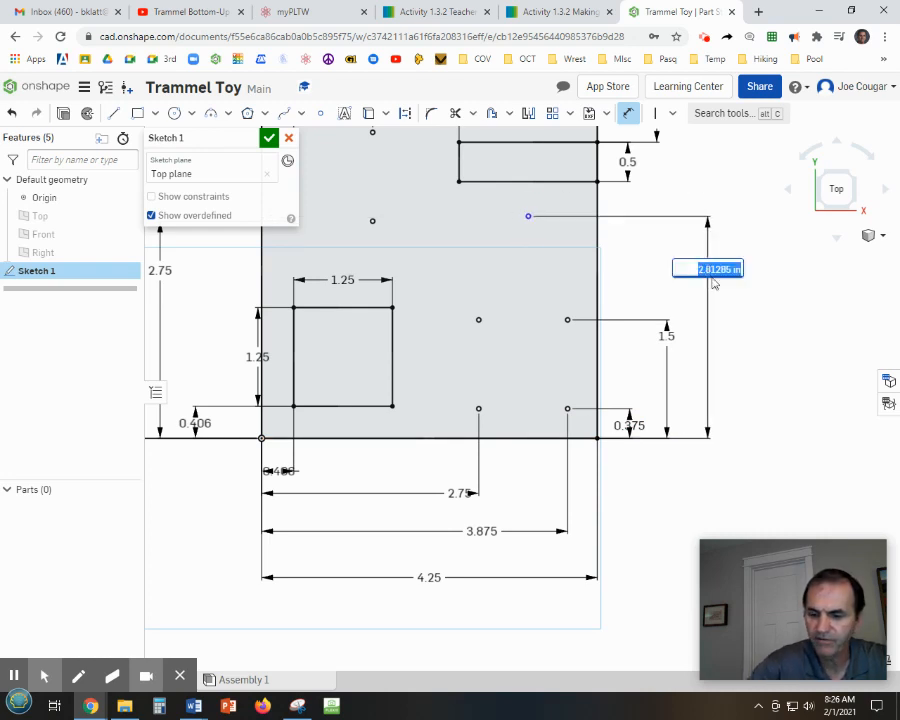
text(2)
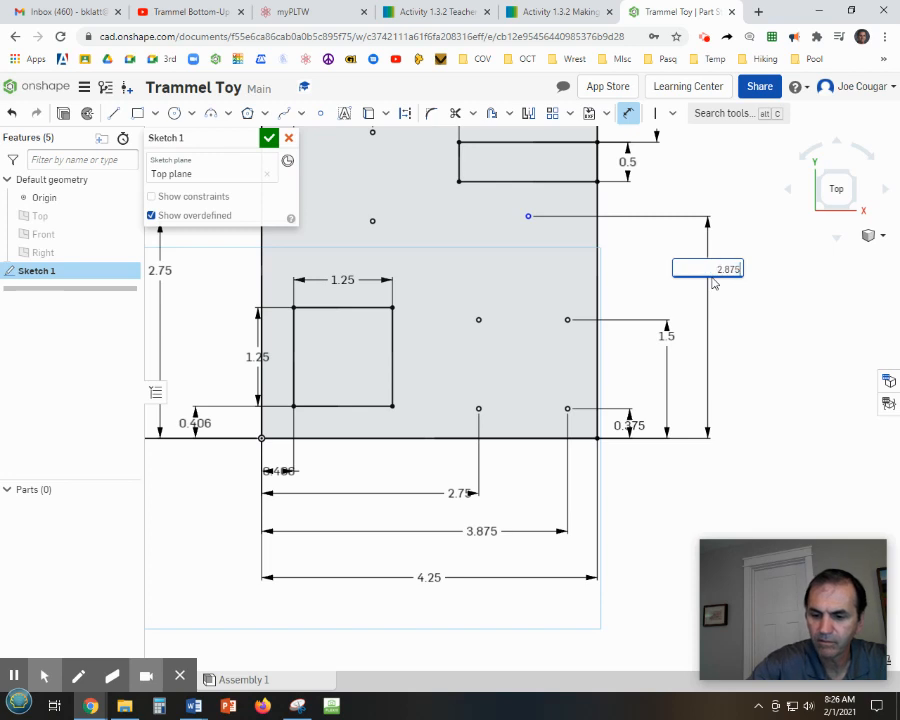
text(.875)
key(Return)
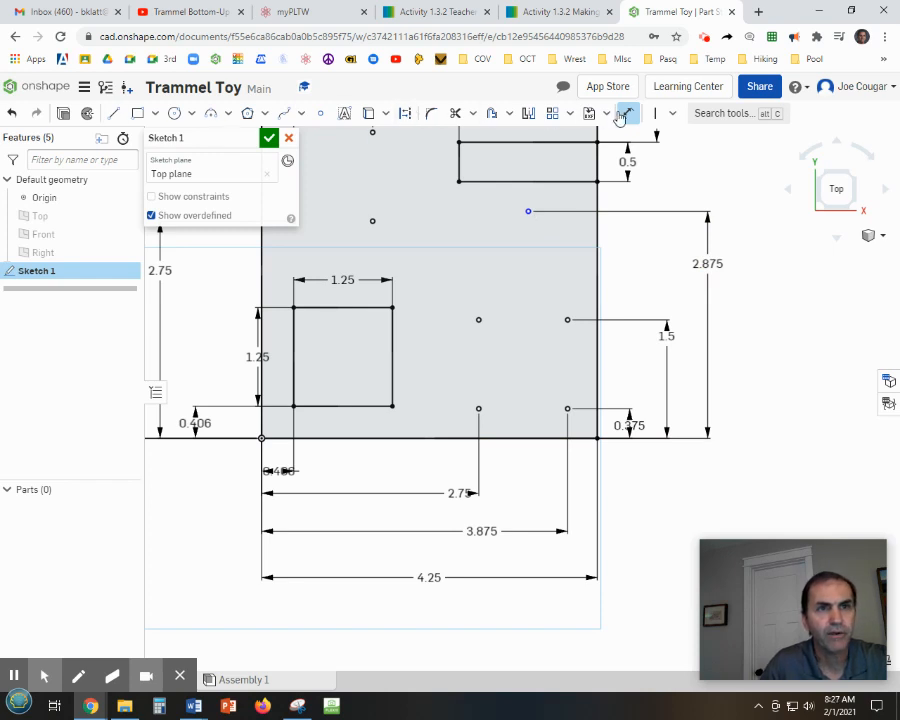
Dimension the new upper-right hole point 0.75 in from the plate's right edge.
click(597, 237)
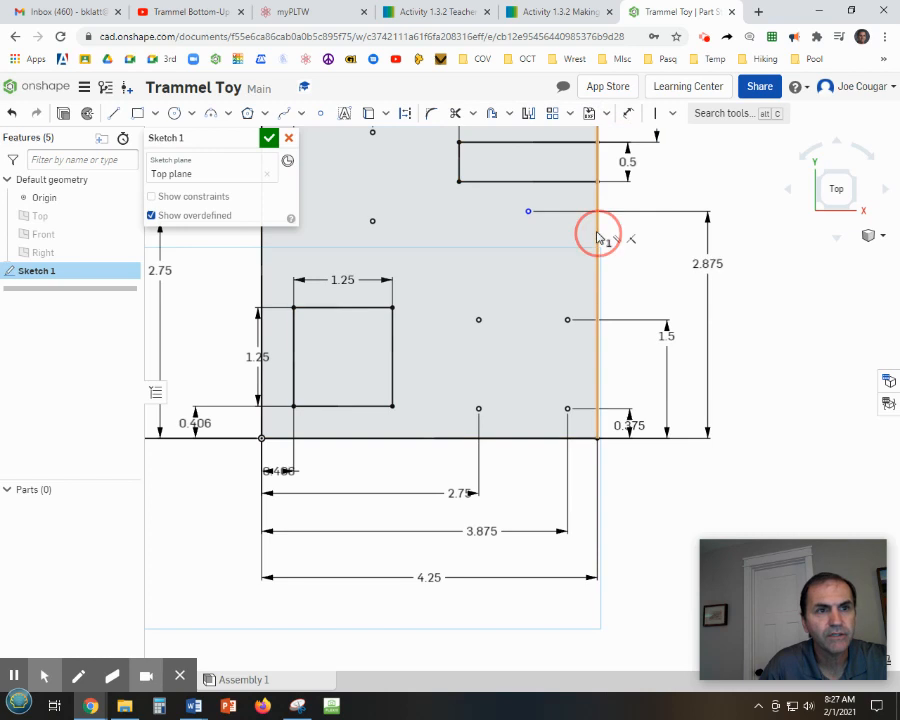
click(528, 211)
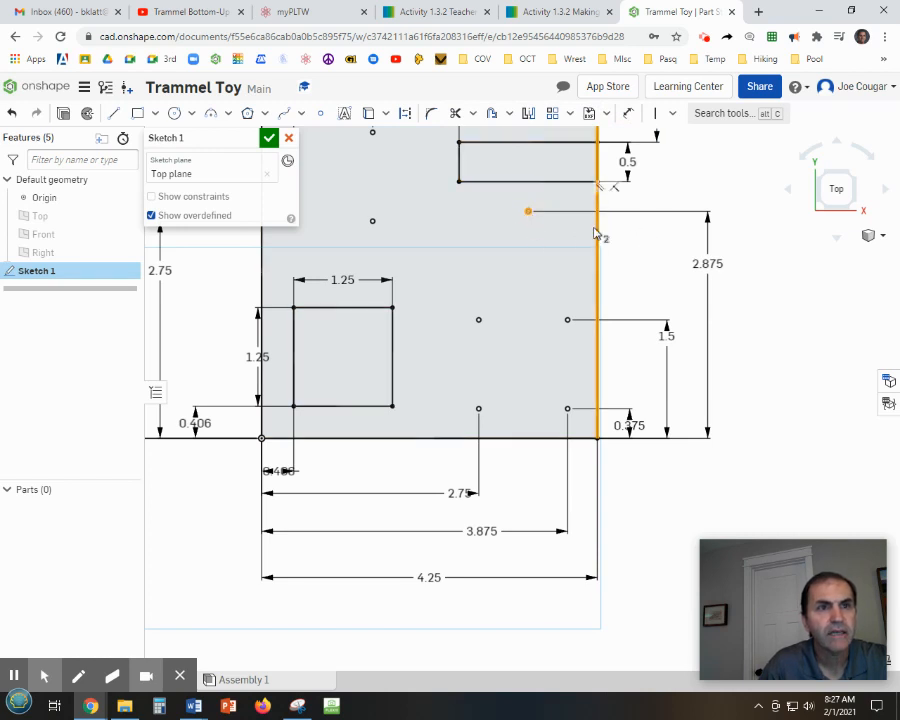
click(628, 113)
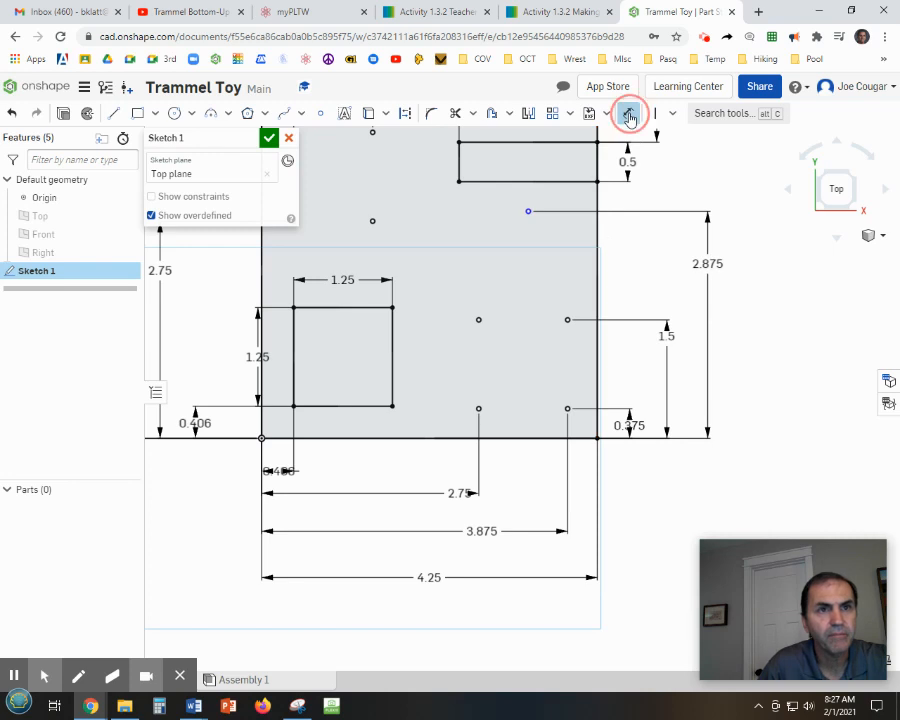
click(597, 225)
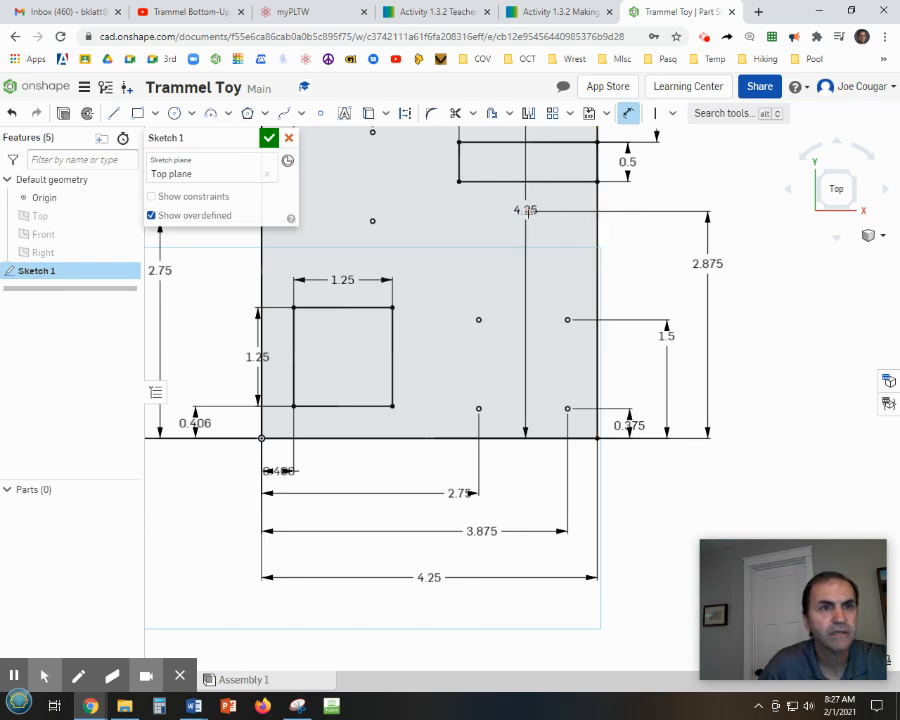
click(528, 211)
drag(563, 250, 563, 256)
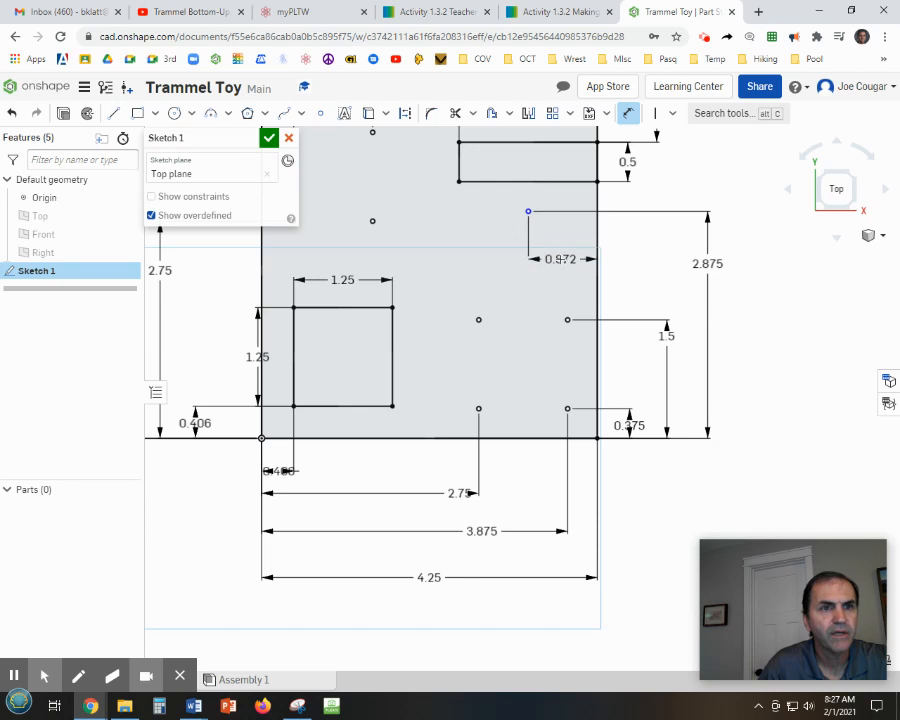
double_click(563, 253)
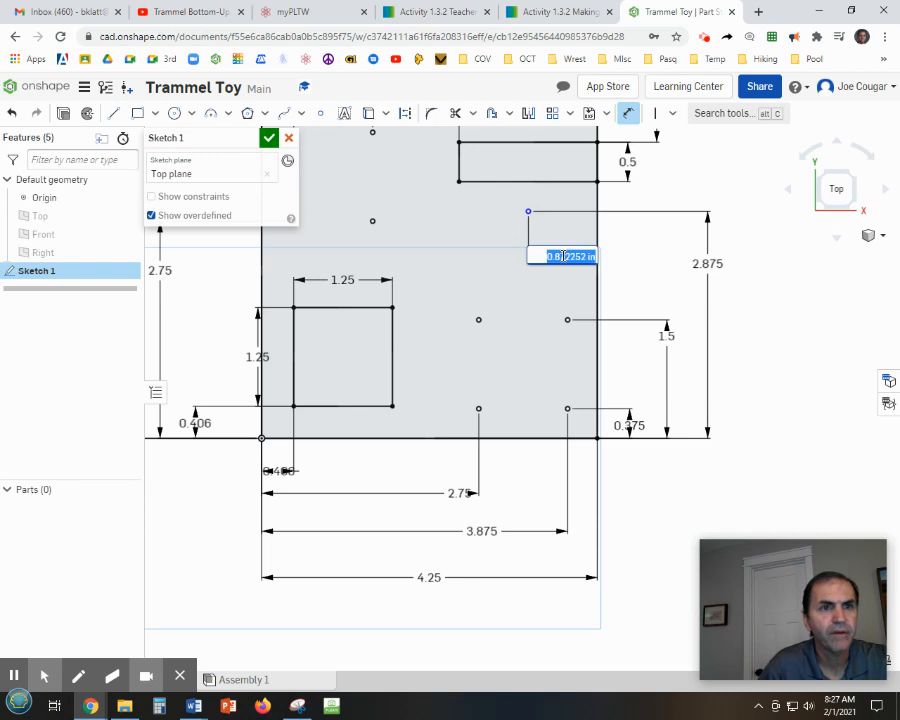
key(BackSpace)
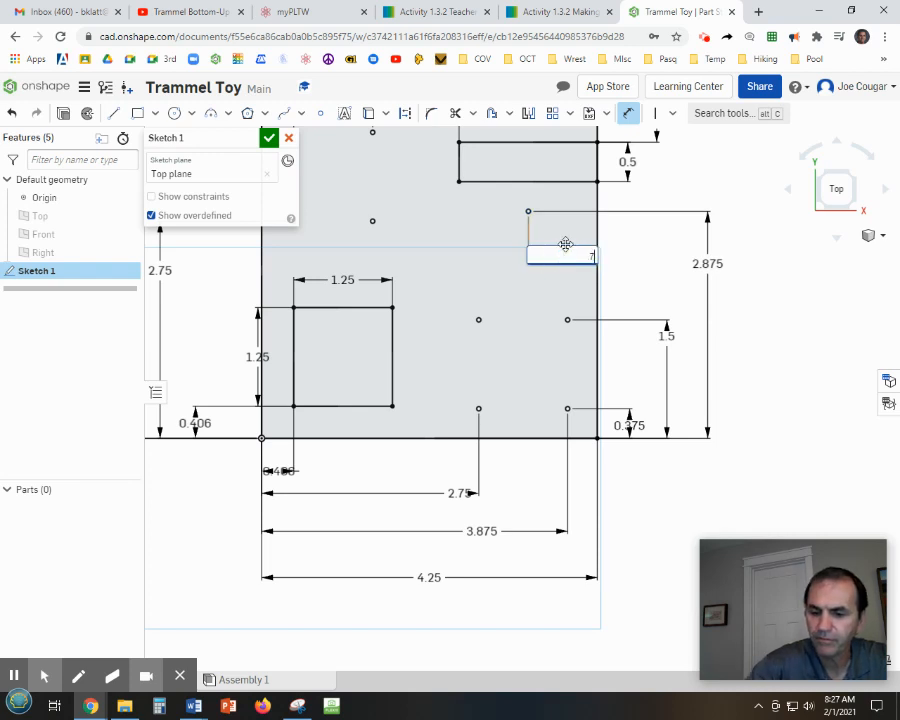
text(.75)
key(Return)
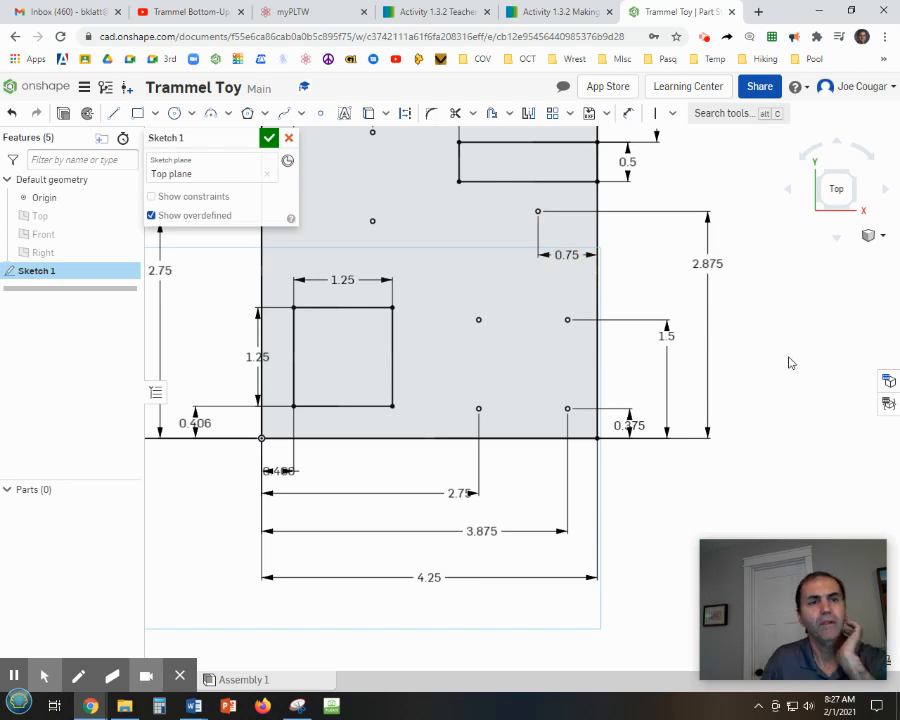
mouse_move(786, 361)
middle_down()
mouse_move(808, 417)
mouse_move(838, 426)
middle_up()
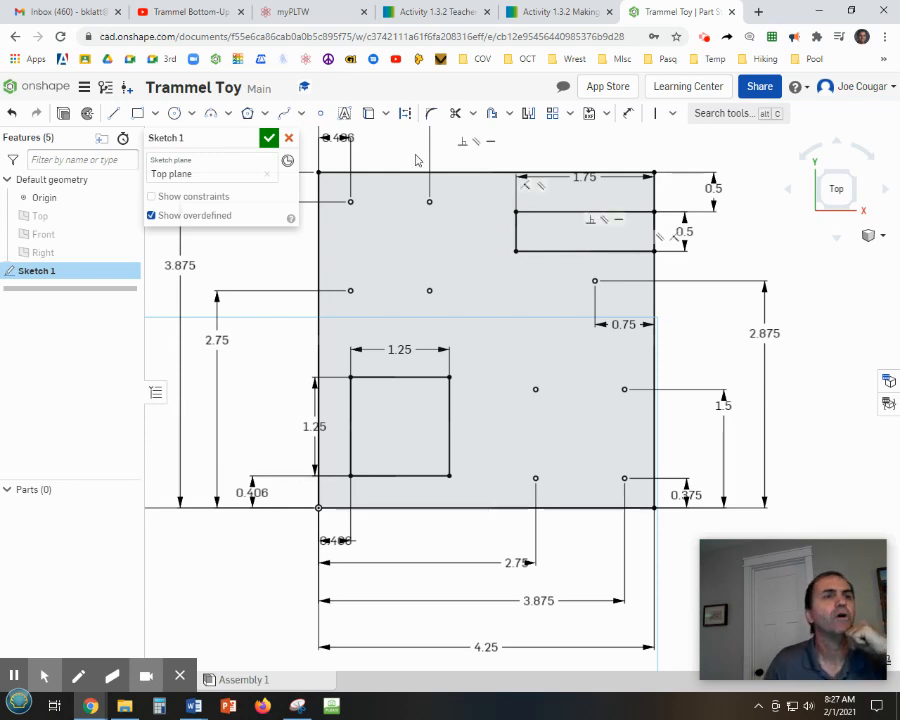
click(174, 113)
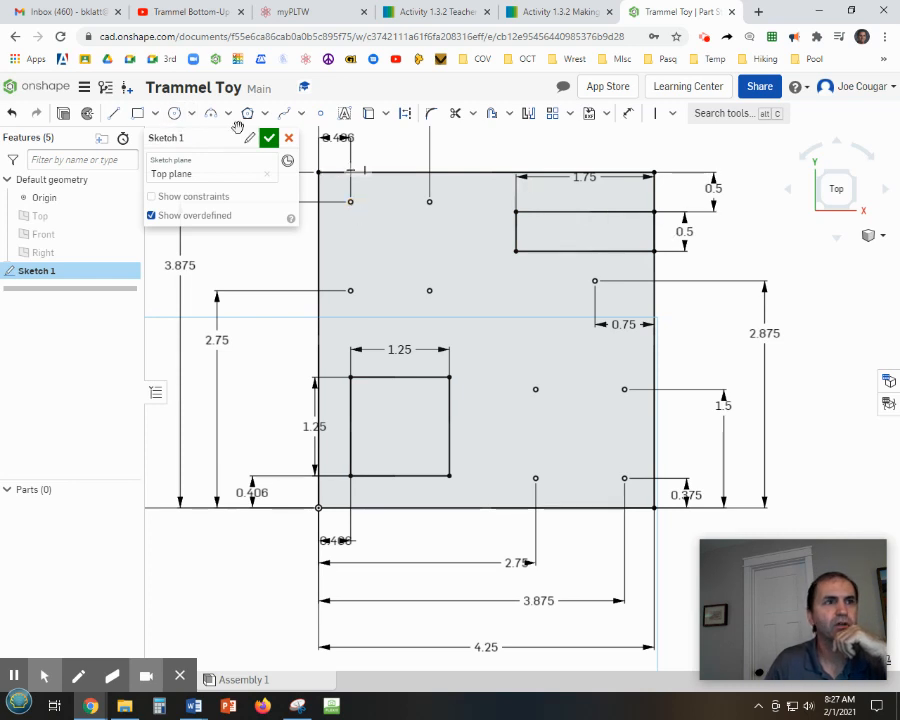
click(176, 114)
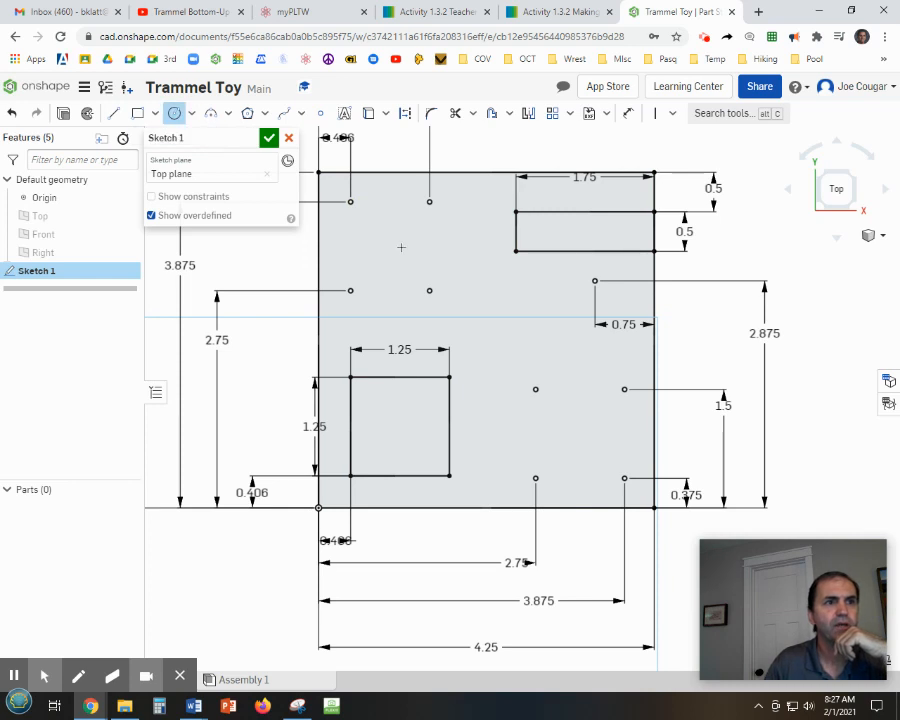
click(350, 201)
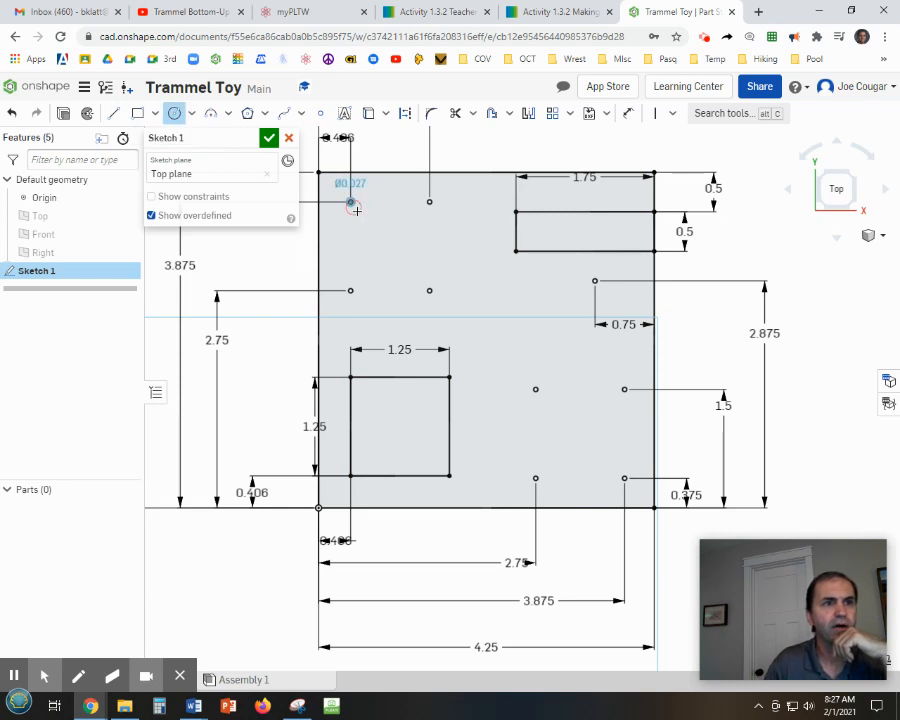
click(361, 212)
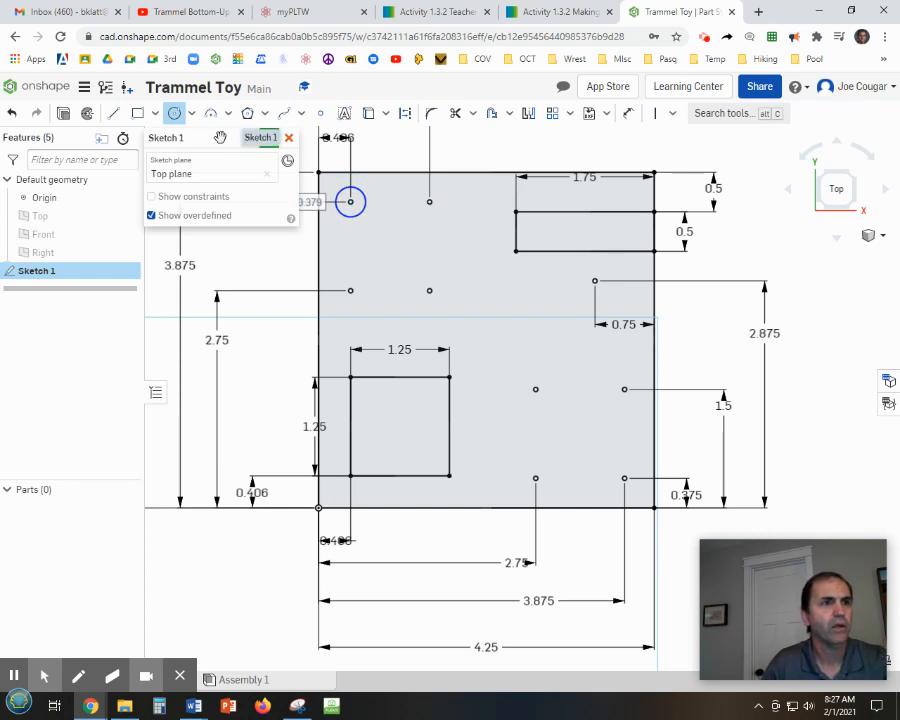
click(13, 115)
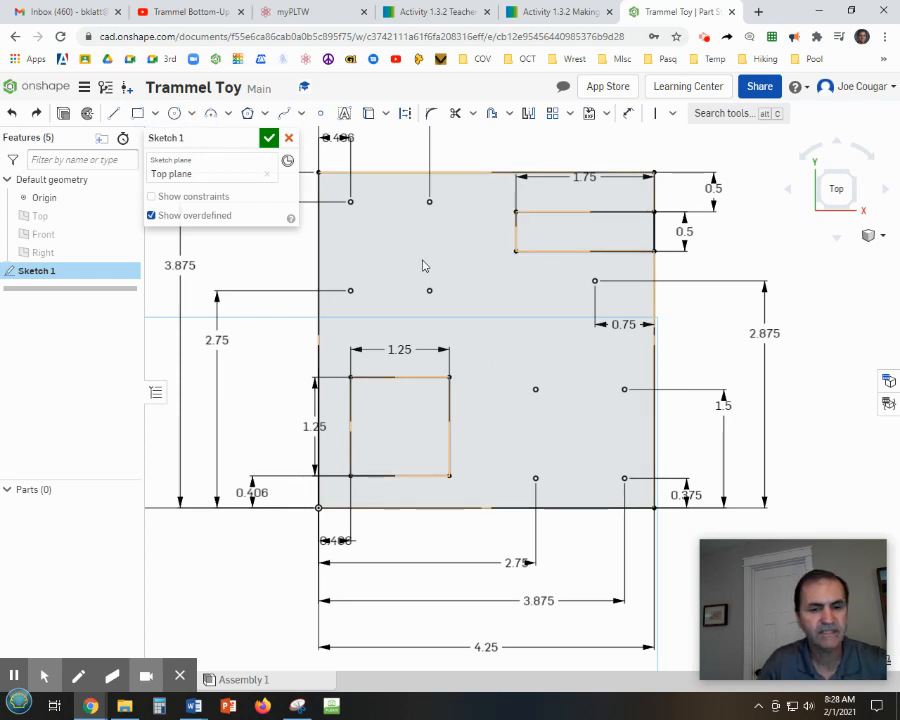
Draw 0.23 in diameter circles centered on the top-left hole point and the central hole point.
key(c)
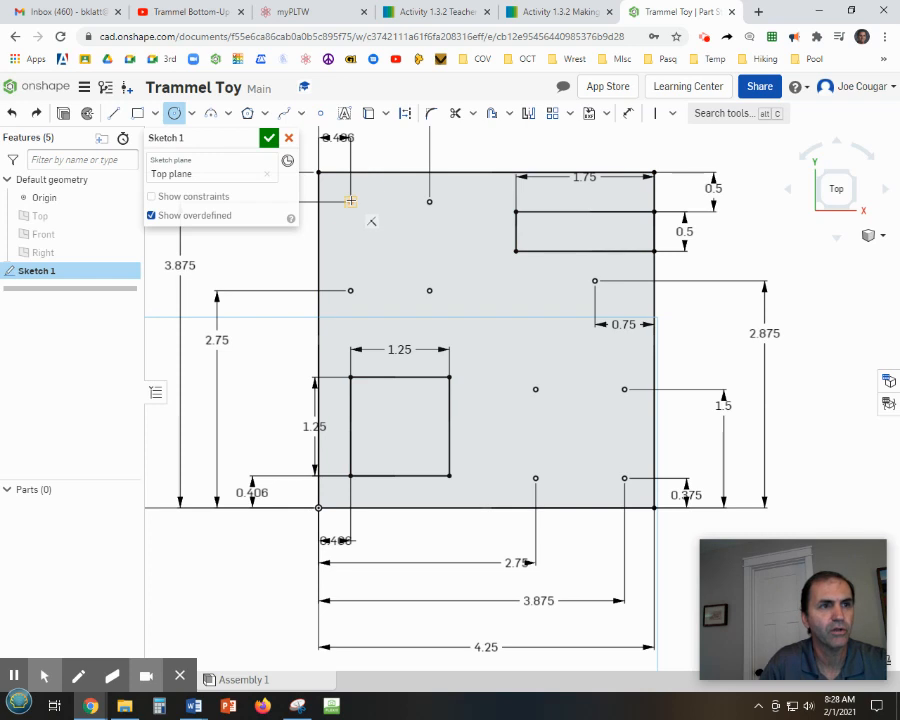
click(350, 201)
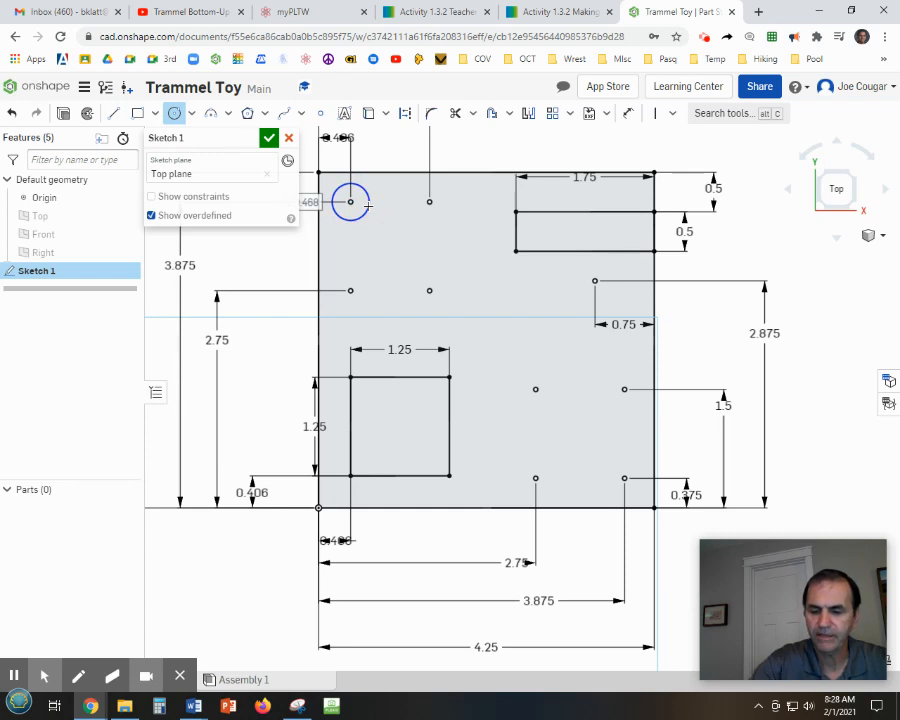
text(.220)
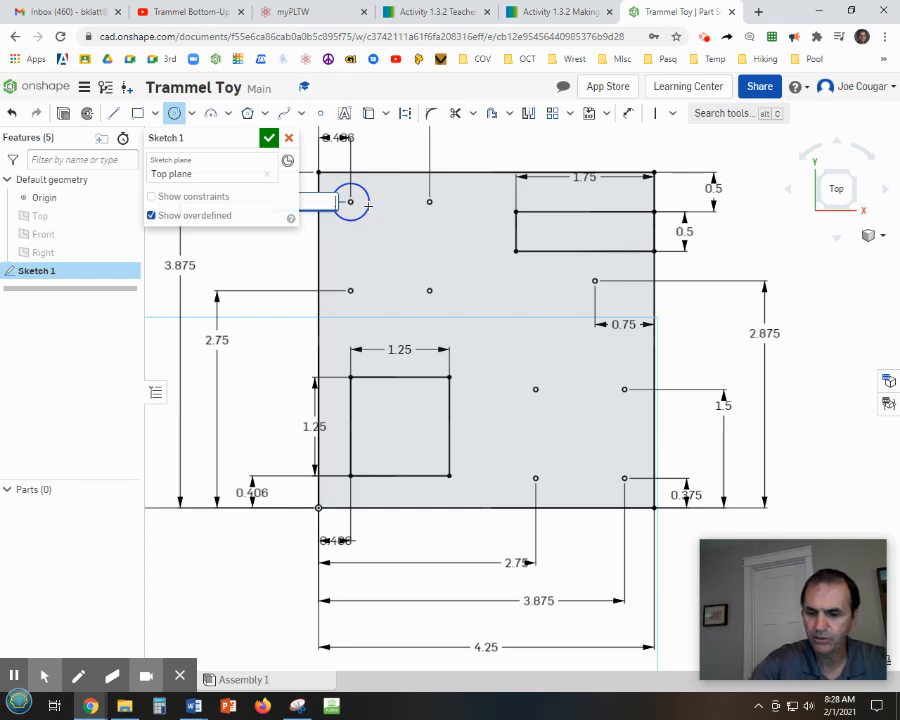
key(Return)
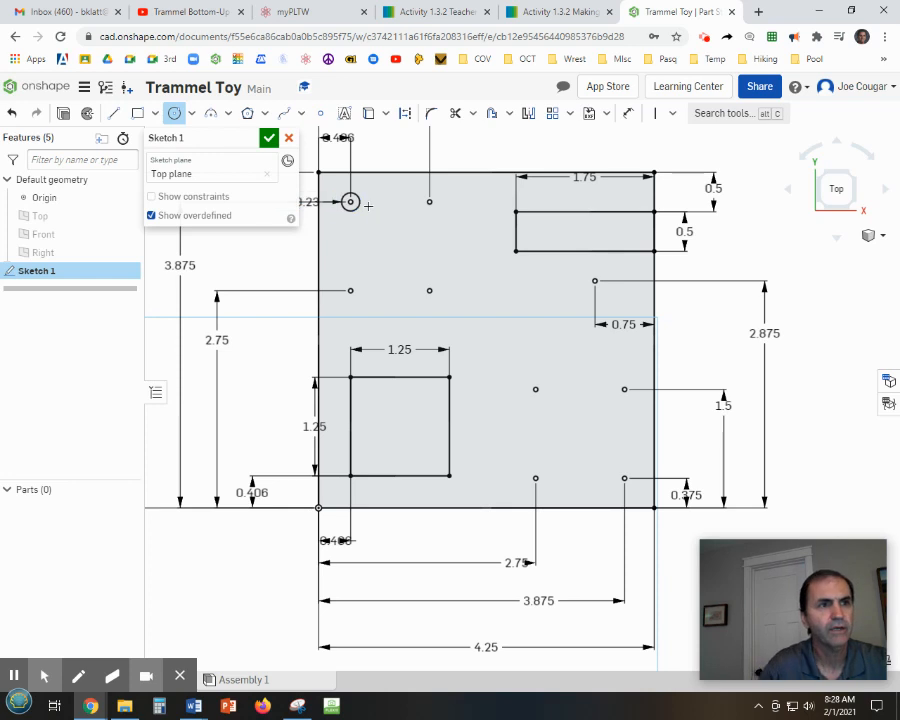
click(535, 389)
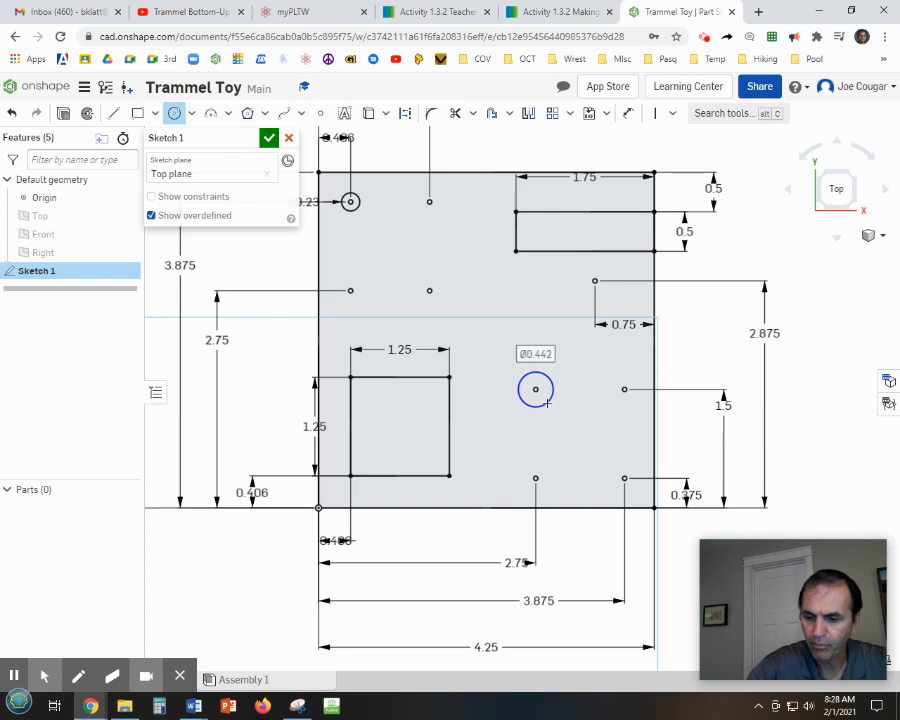
click(547, 402)
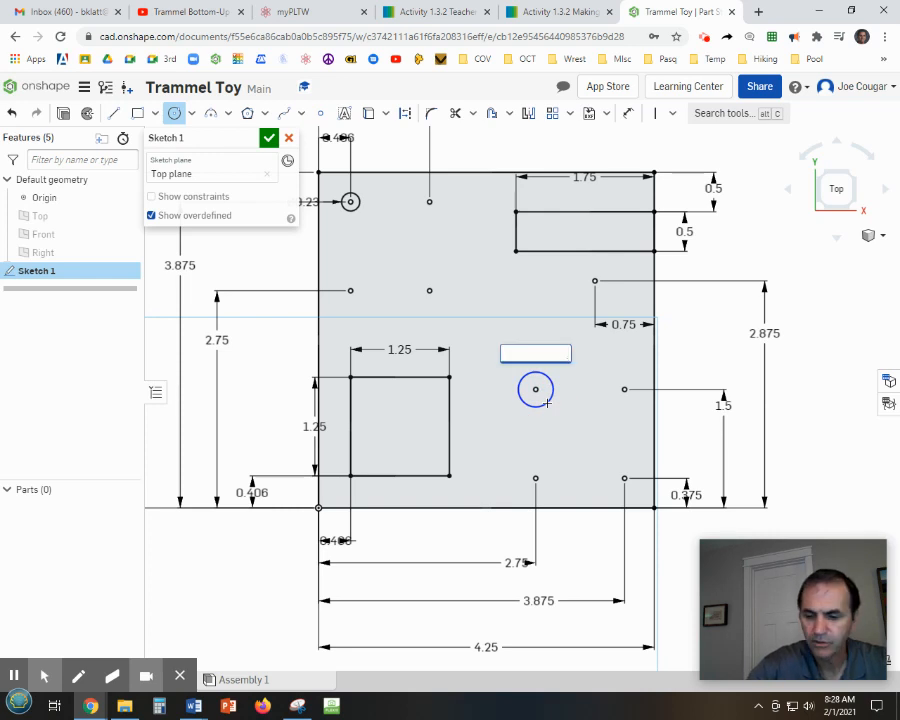
text(.23)
key(Return)
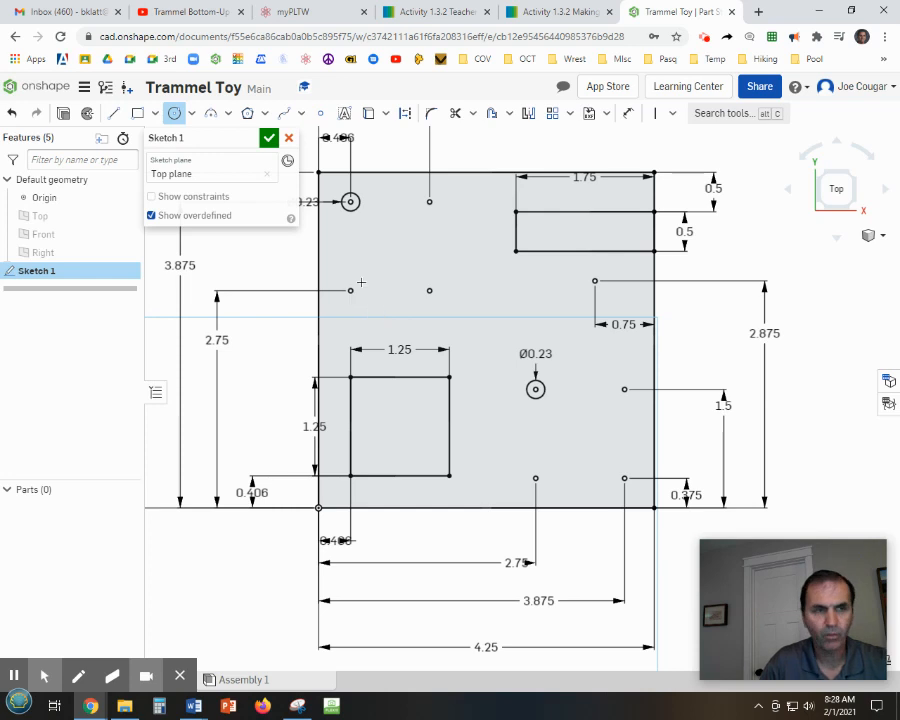
Draw 0.177 in diameter circles on the second top hole point and the left hole point 2.75 in up.
click(429, 201)
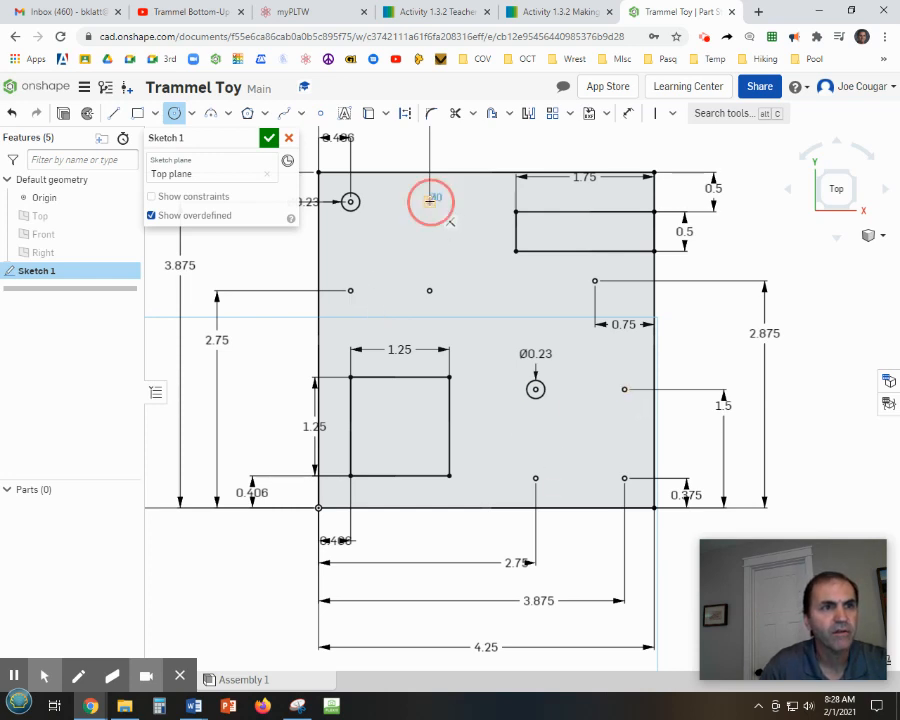
text(.)
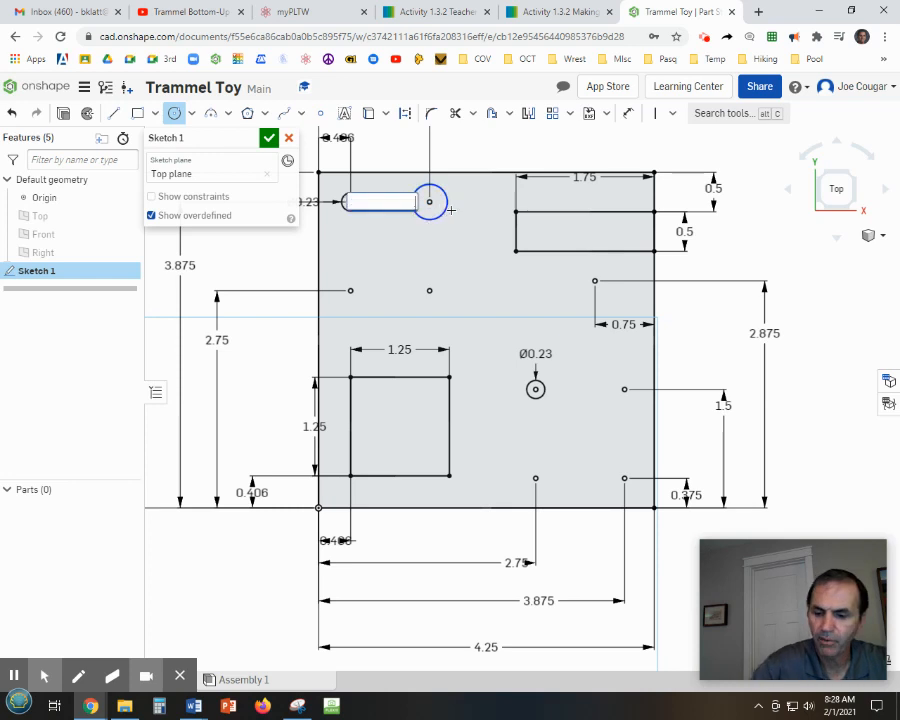
text(177)
key(Return)
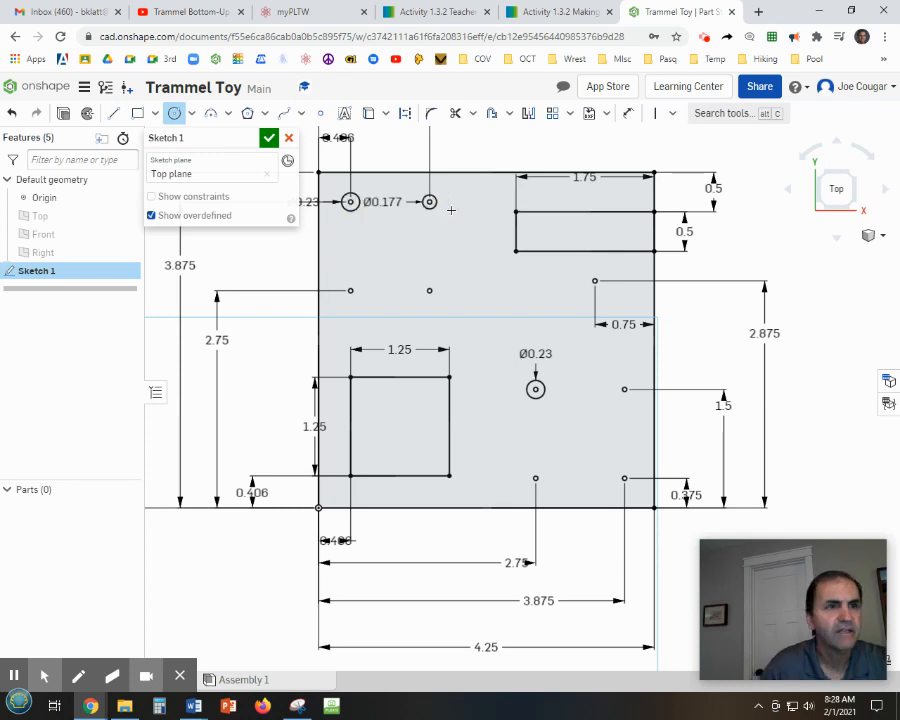
click(350, 290)
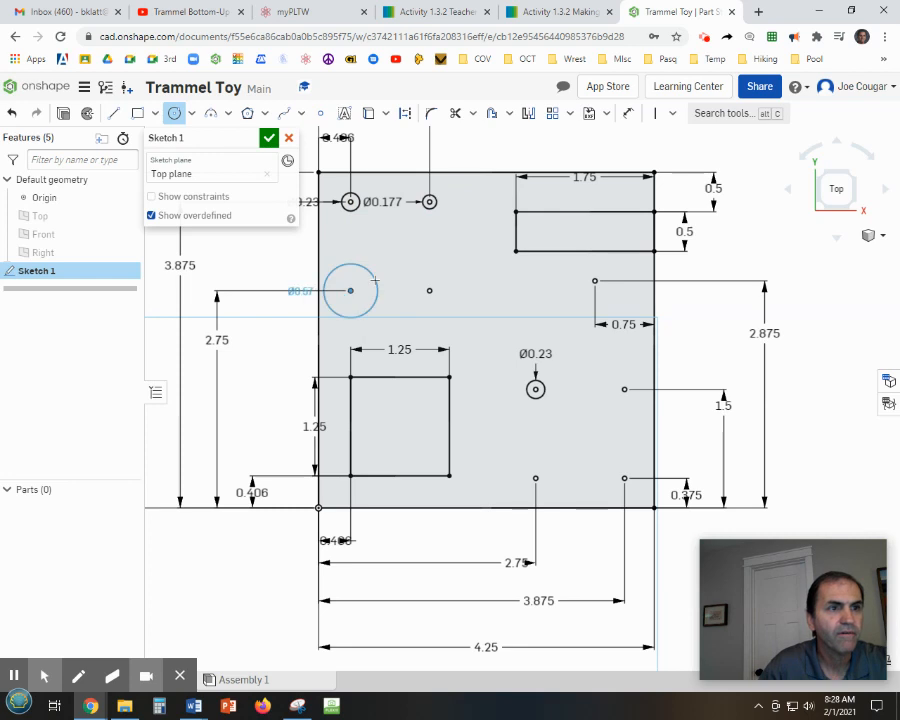
text(.)
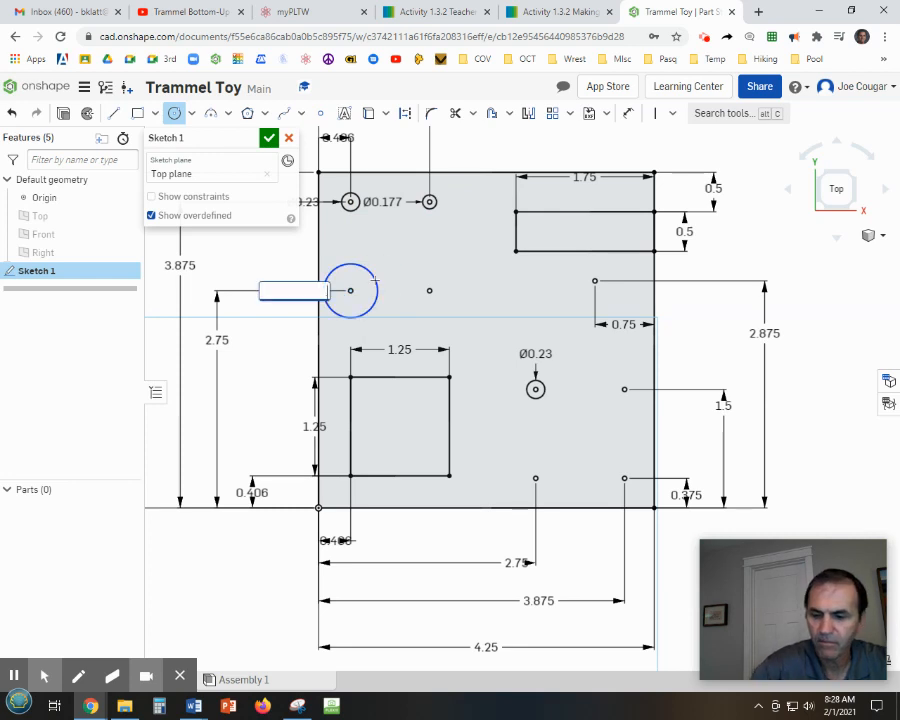
text(177)
key(Return)
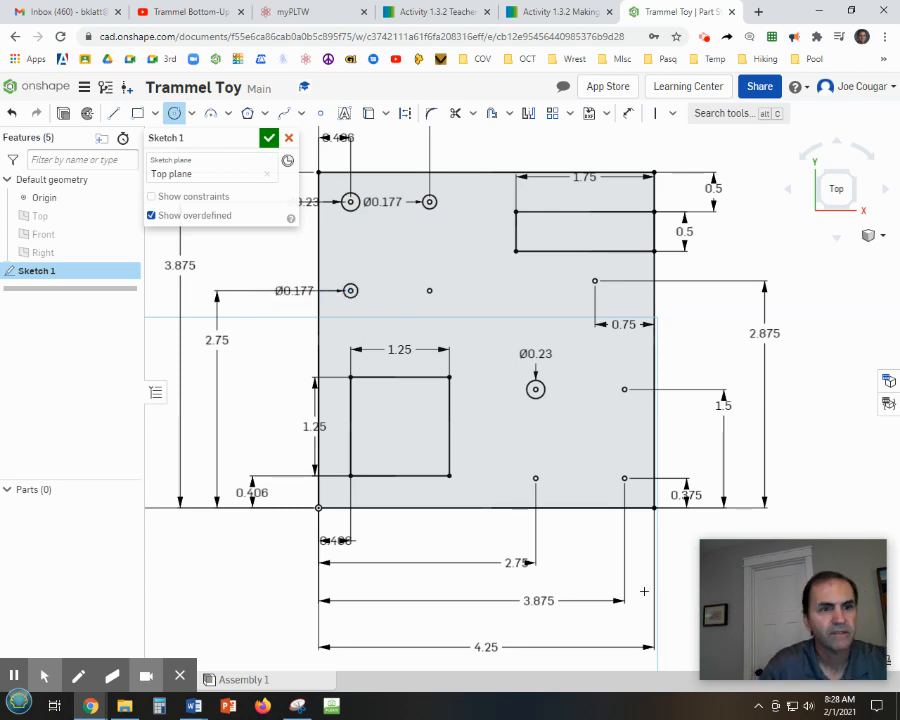
Draw 0.177 in diameter circles on the bottom hole point at 2.75 in and the right hole point 1.5 in up.
click(535, 478)
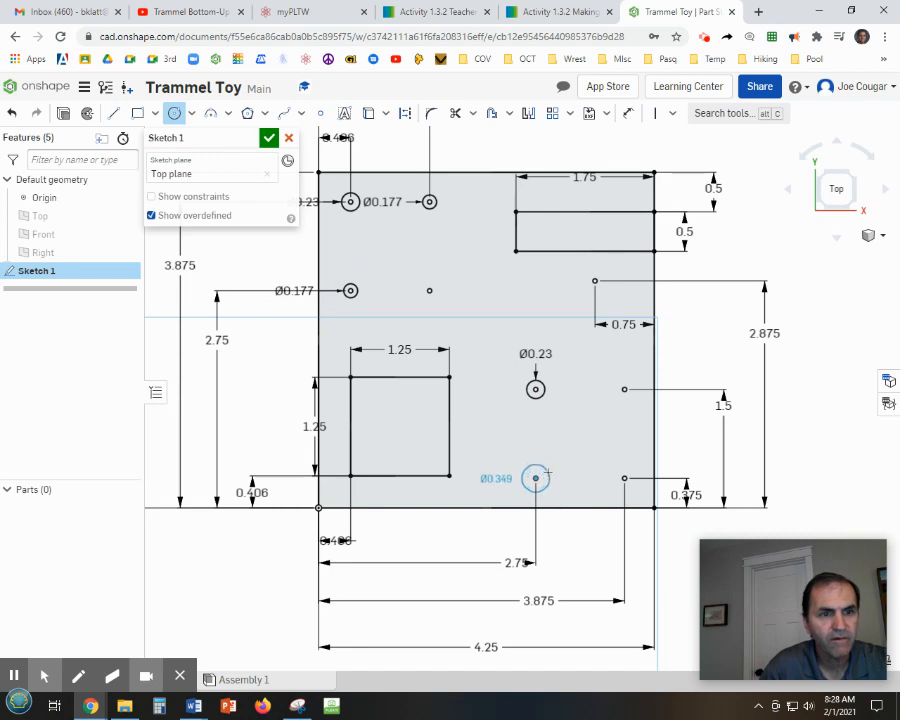
click(548, 472)
text(.17)
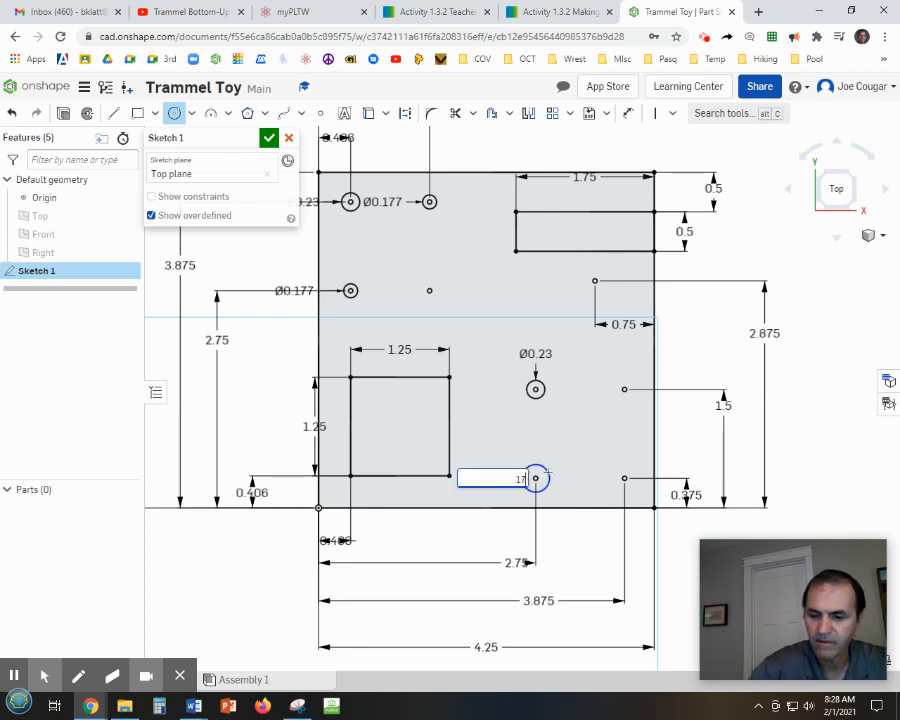
text(7)
key(Return)
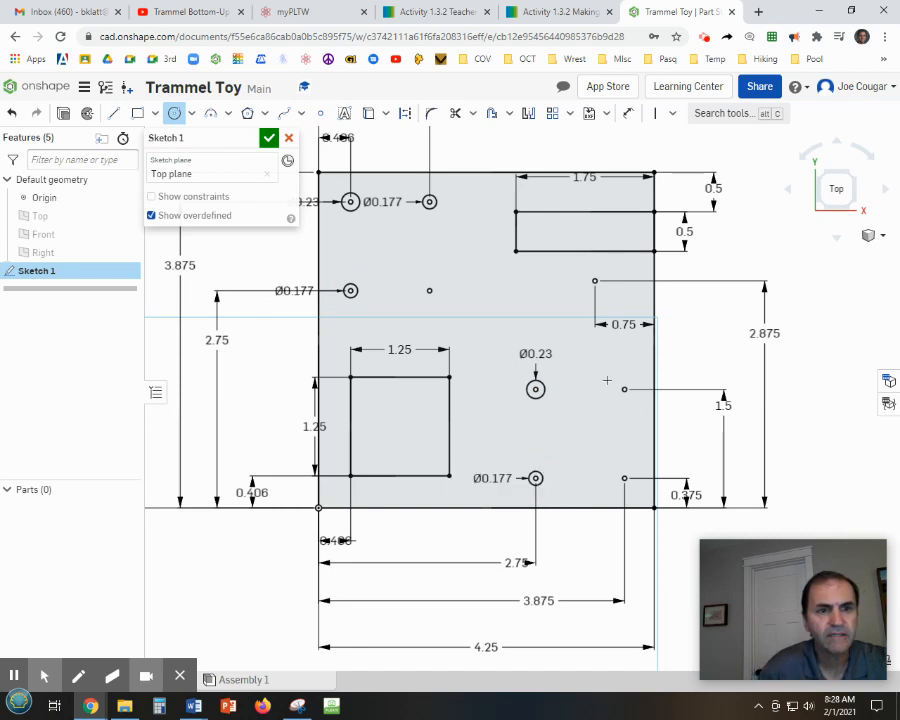
click(624, 389)
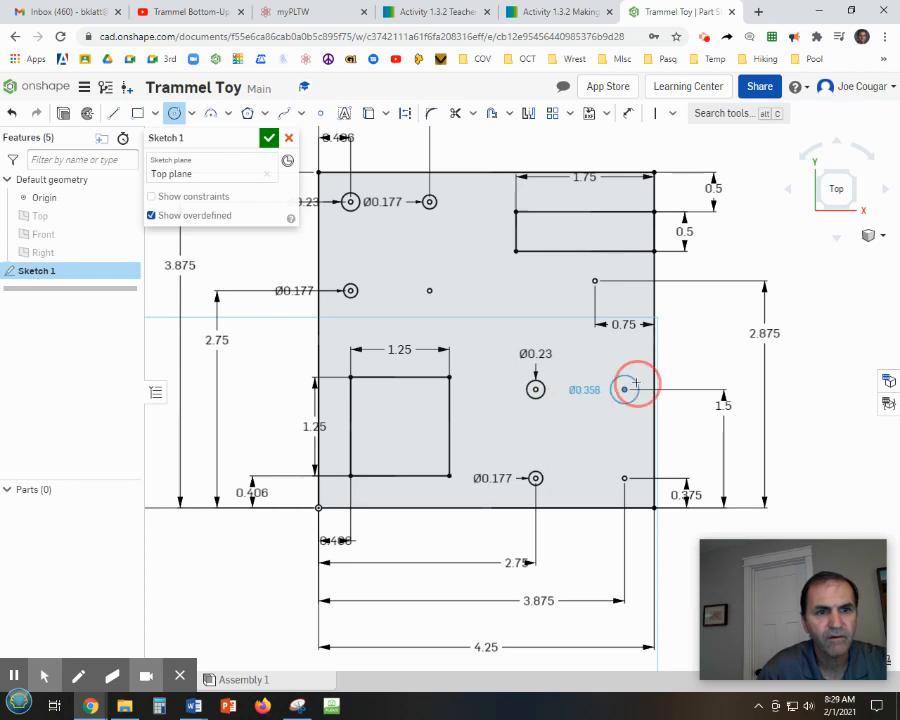
click(636, 383)
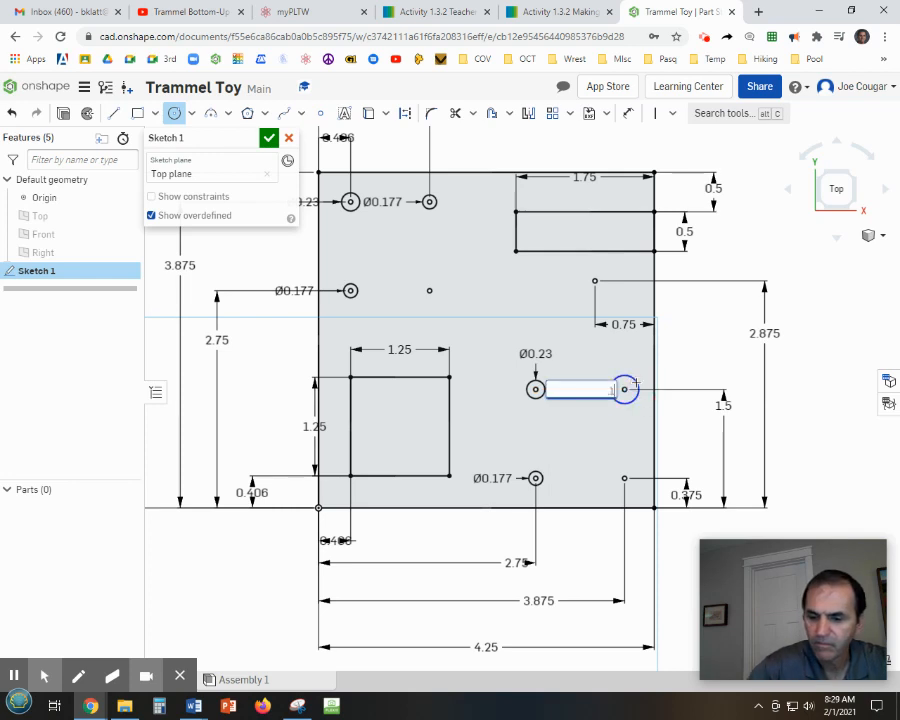
key(Return)
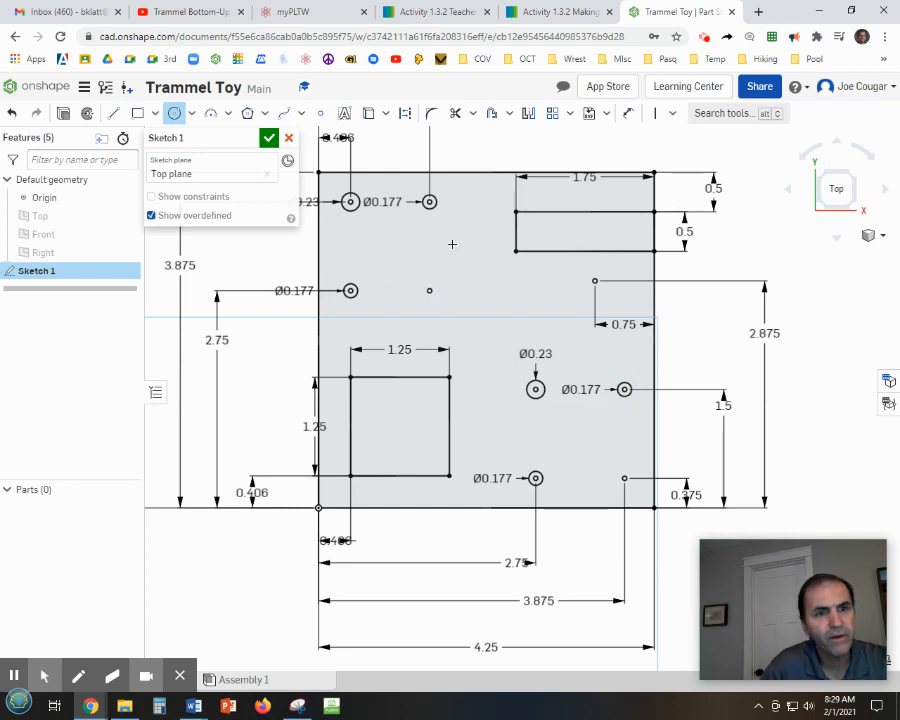
Draw 0.191 in diameter circles on the central-left hole point and the bottom-right hole point.
click(430, 290)
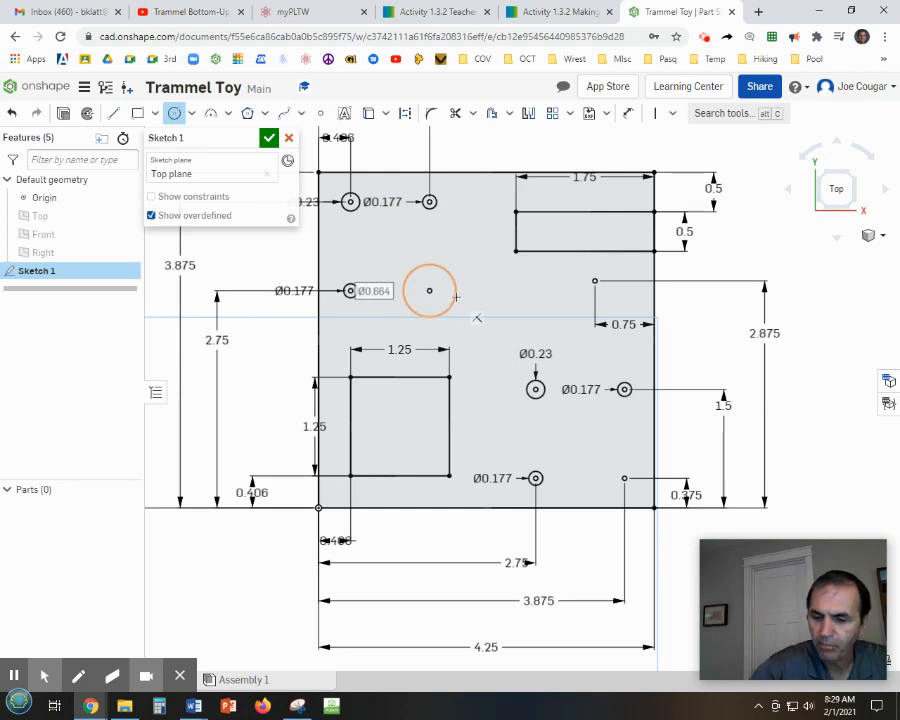
text(191)
key(Return)
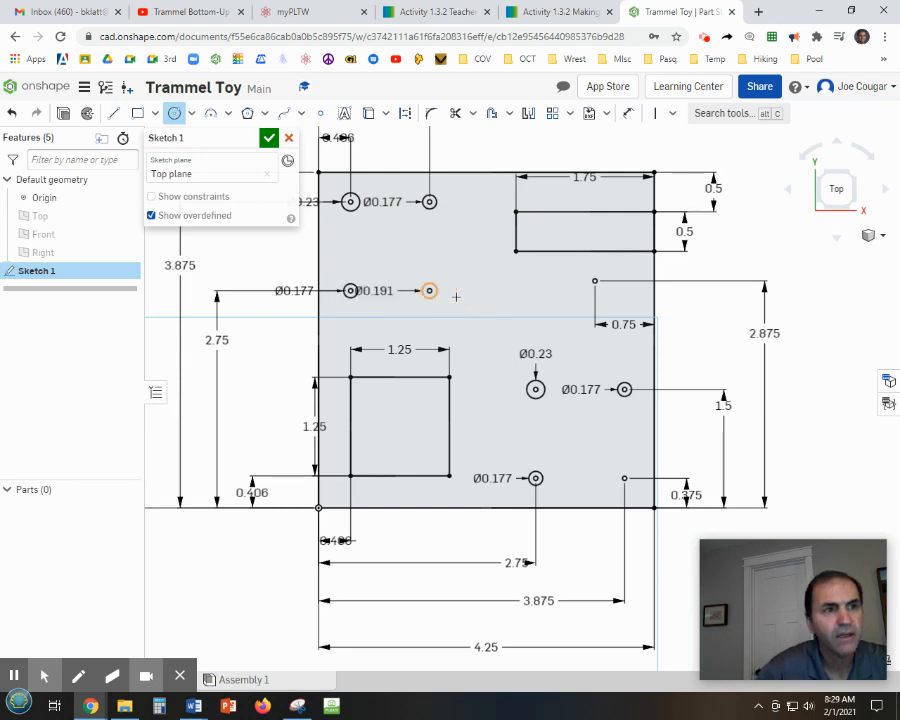
click(624, 478)
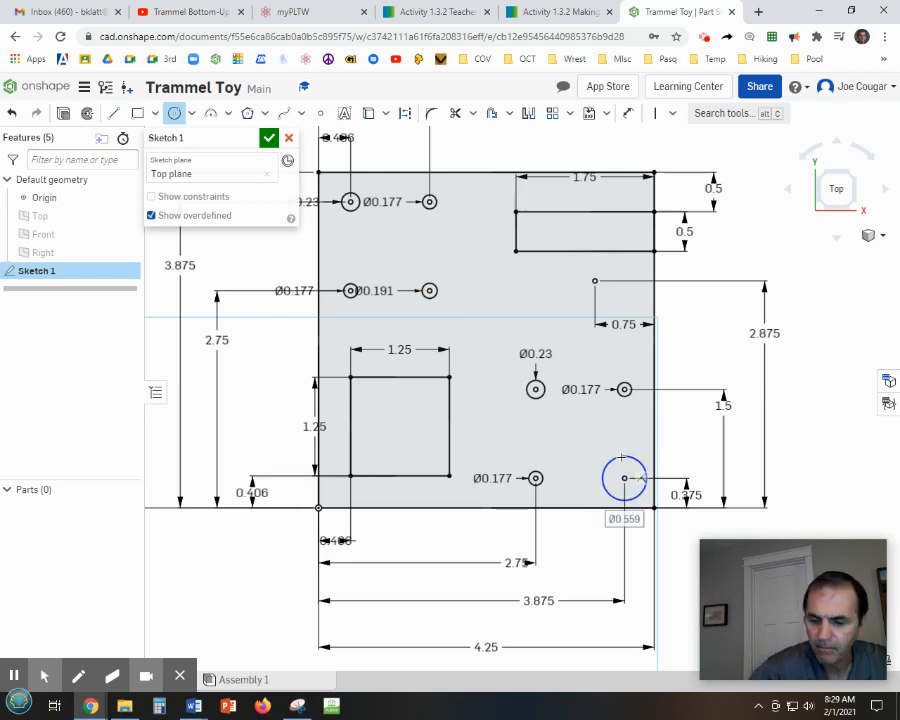
text(.191)
key(Return)
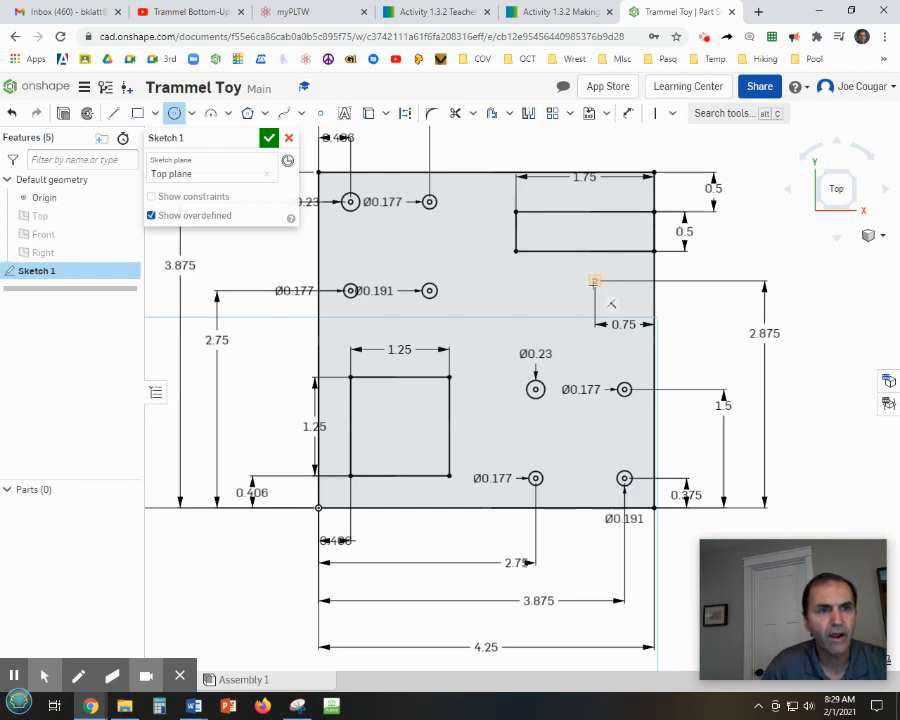
Draw a 0.2 in diameter circle on the upper-right hole point and finish the sketch.
click(595, 281)
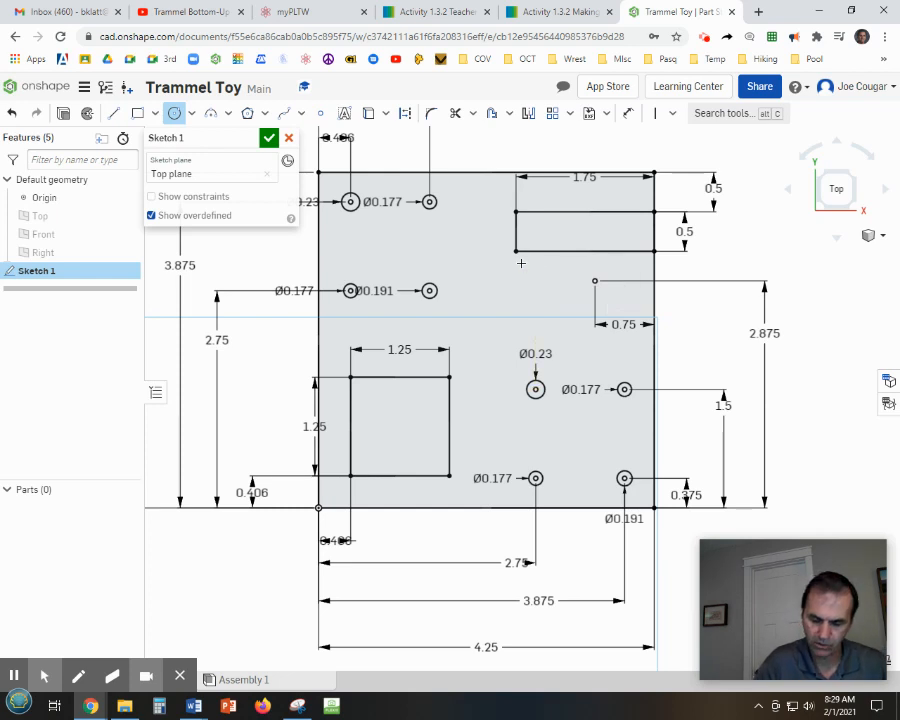
click(595, 281)
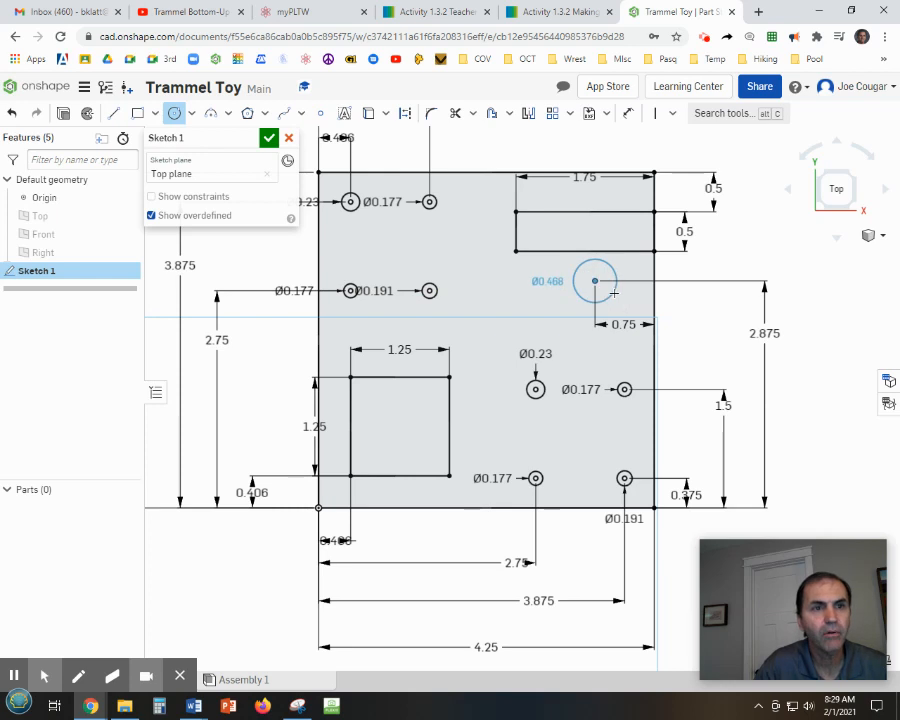
key(Tab)
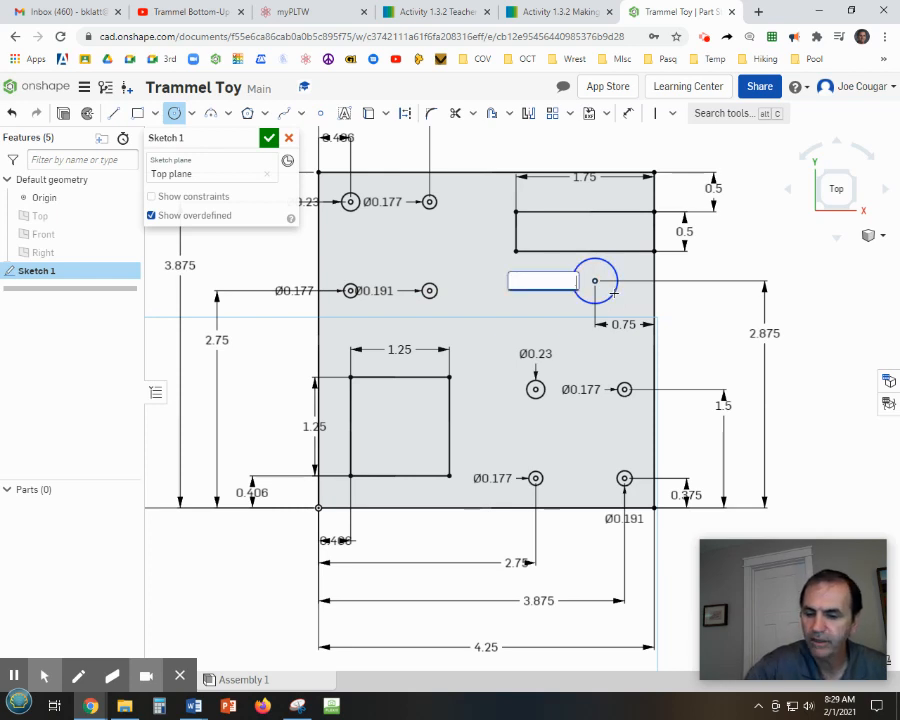
text(.2)
key(Return)
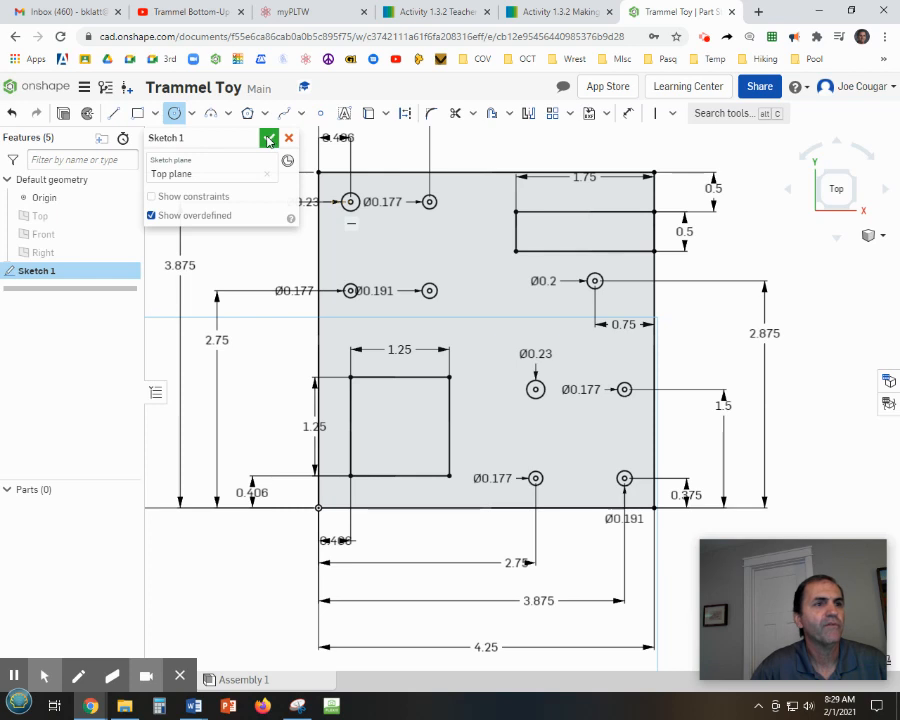
click(268, 139)
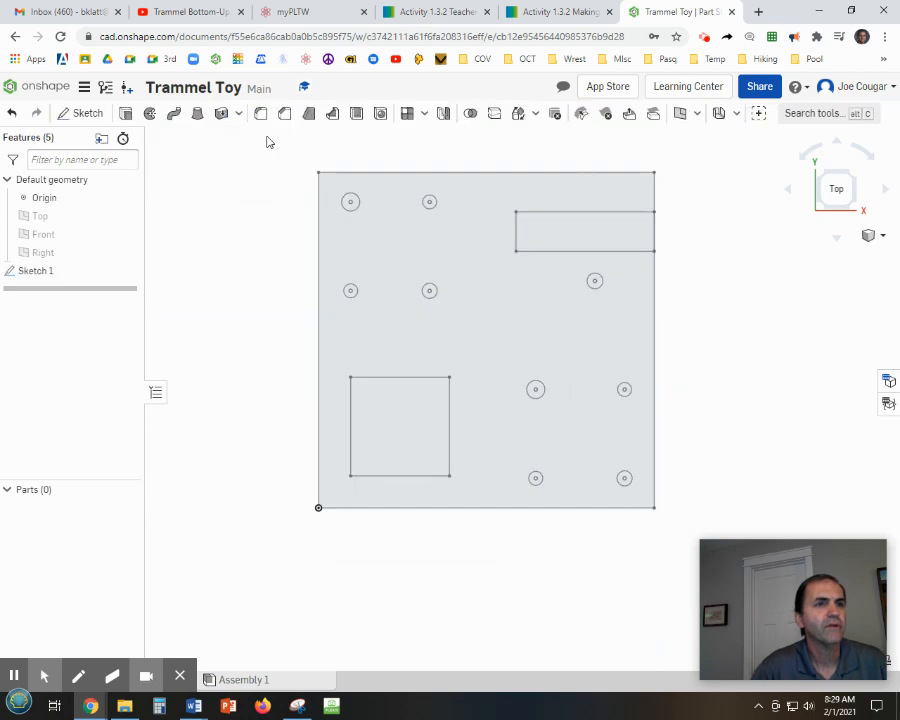
Extrude the sketch's plate region as a new solid 0.25 in deep.
mouse_move(730, 395)
right_down()
mouse_move(716, 352)
mouse_move(707, 354)
right_up()
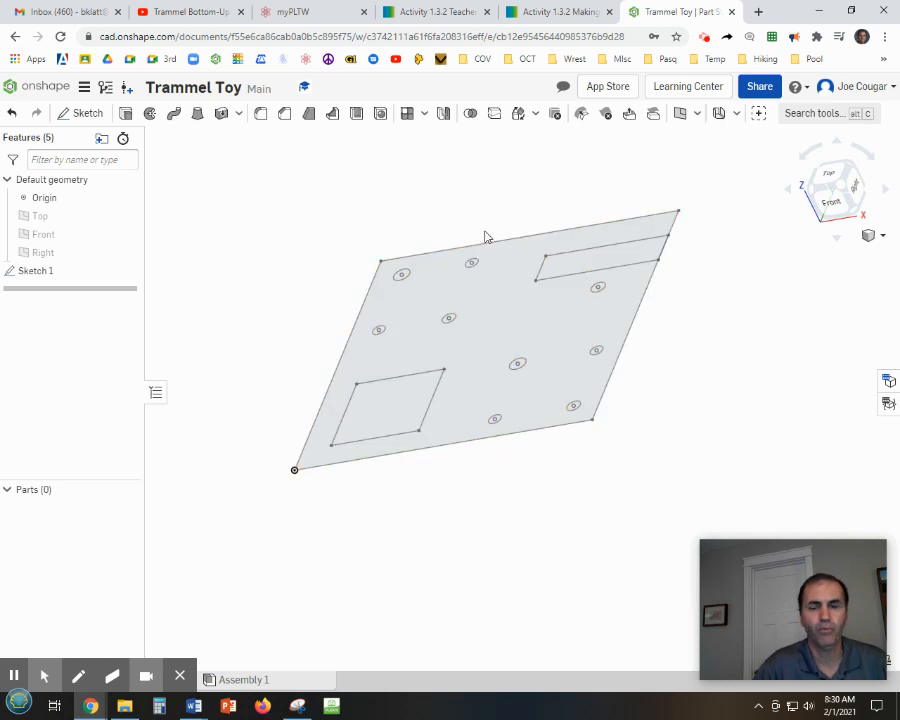
click(127, 117)
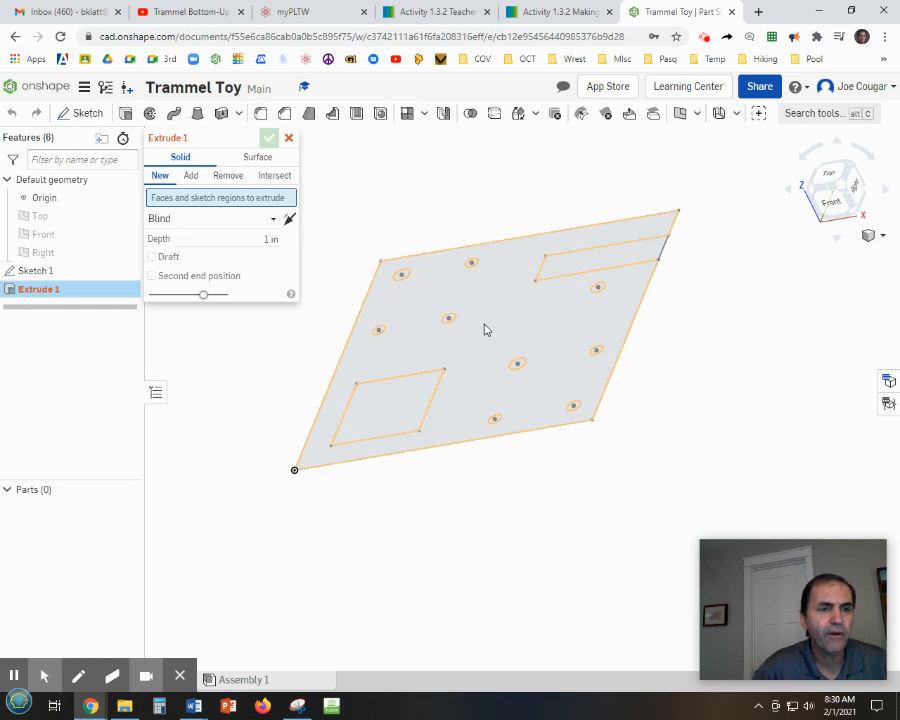
click(500, 326)
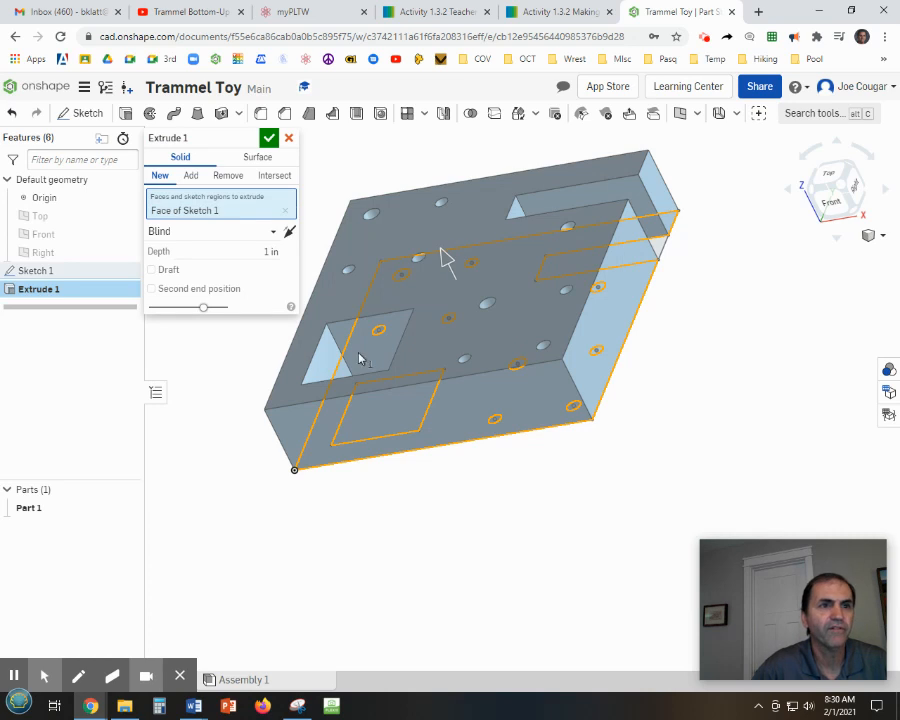
click(278, 251)
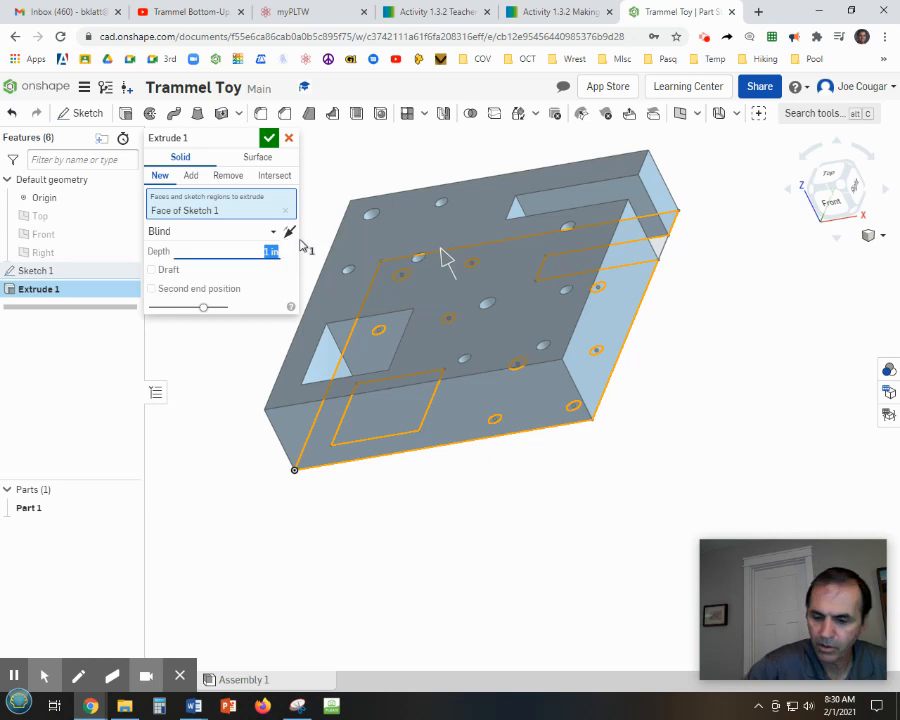
key(BackSpace)
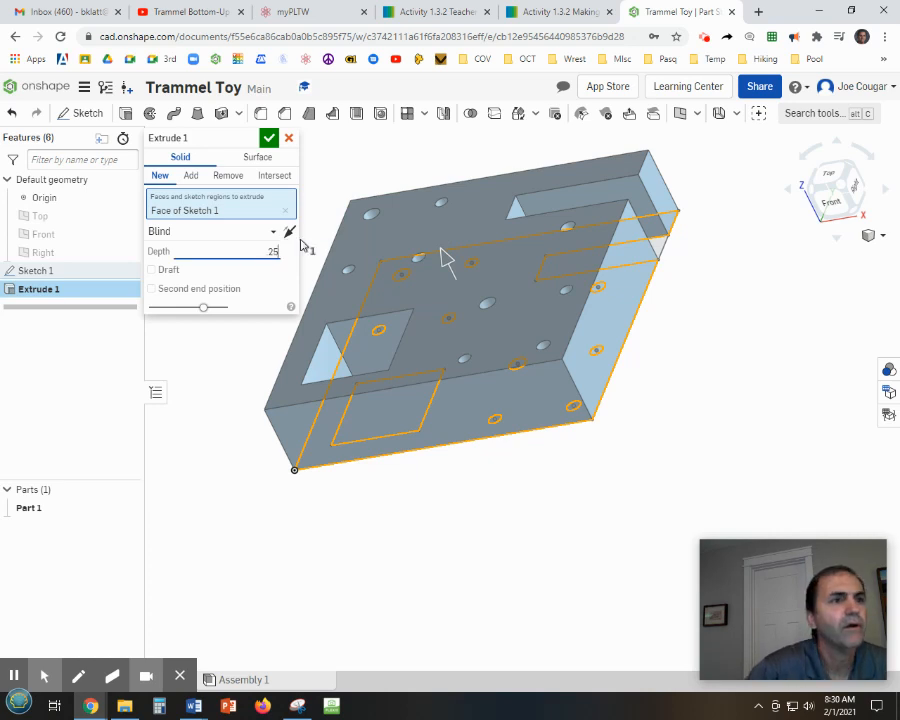
text(.25)
key(Return)
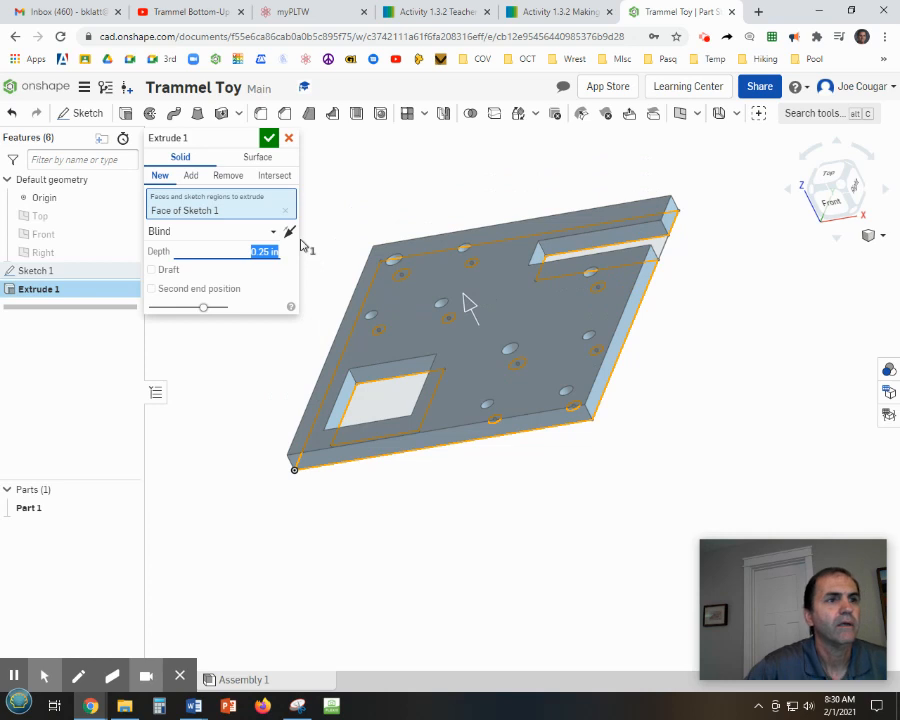
Switch to Word and view the ied_132_Base_Plate_Dwg drawing document.
right_drag(529, 491, 548, 550)
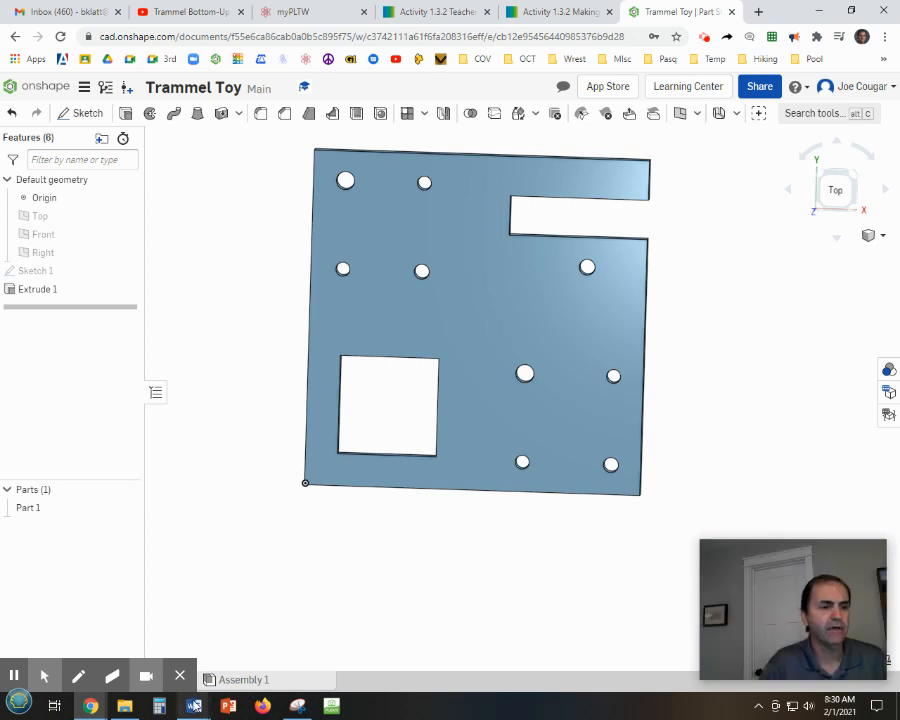
mouse_move(193, 706)
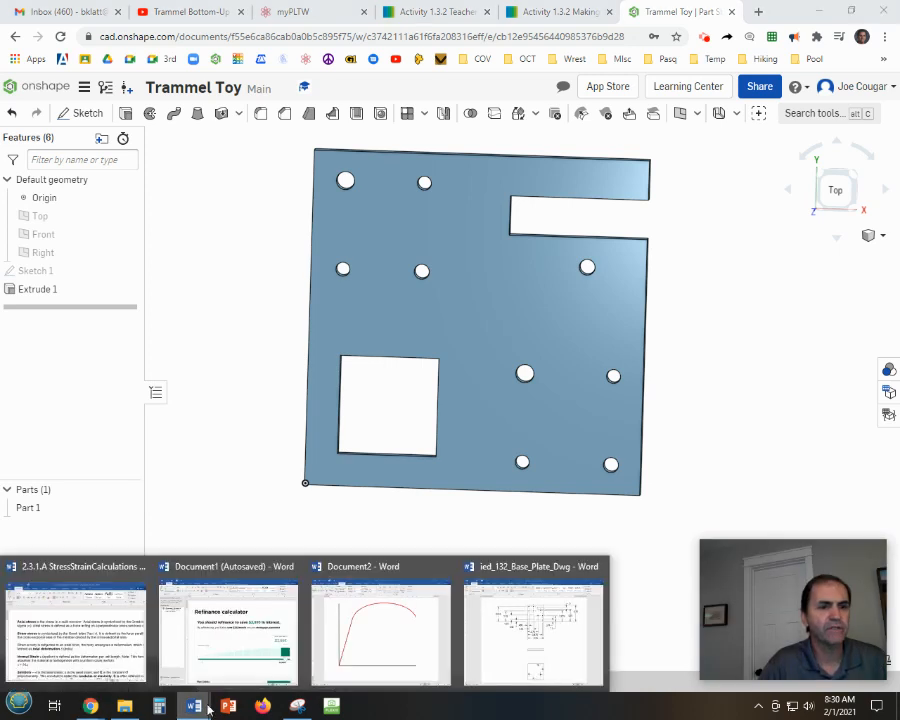
click(546, 638)
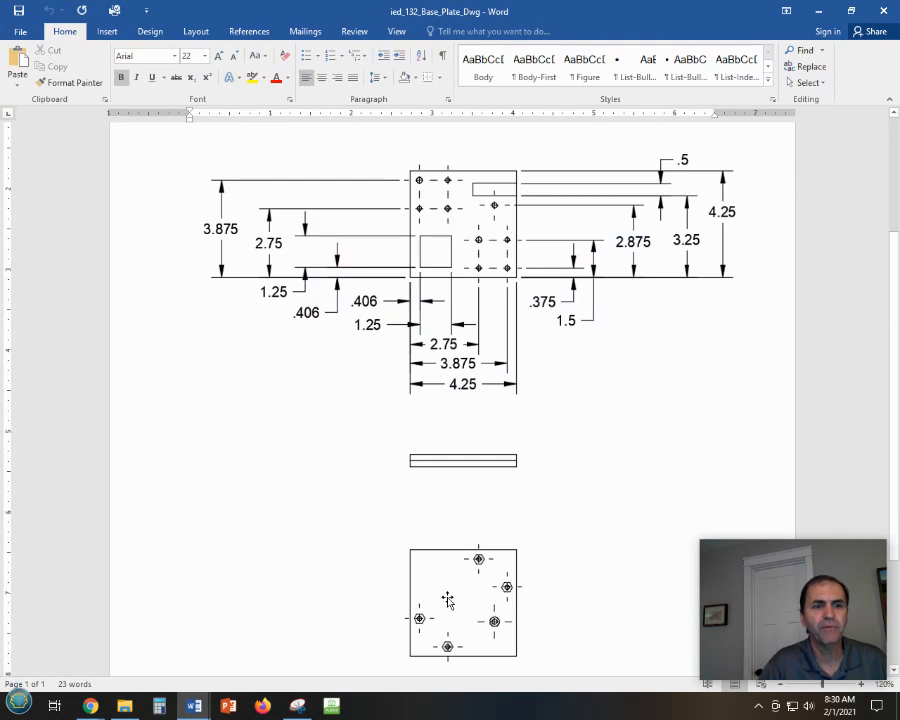
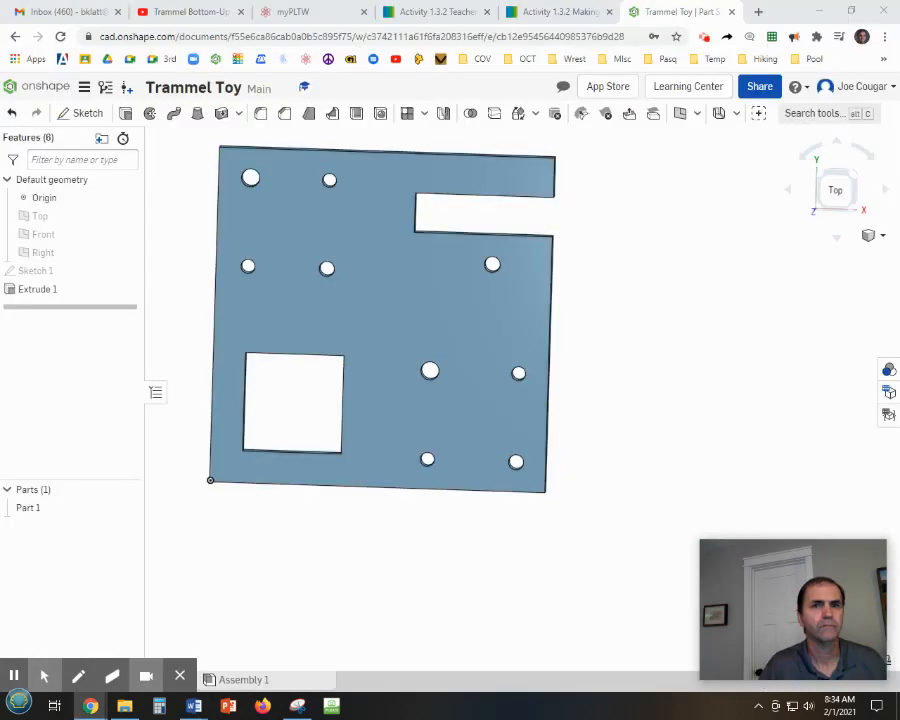
Turn the view to the plate's bottom and start a new sketch on the bottom face of the extrusion.
click(840, 194)
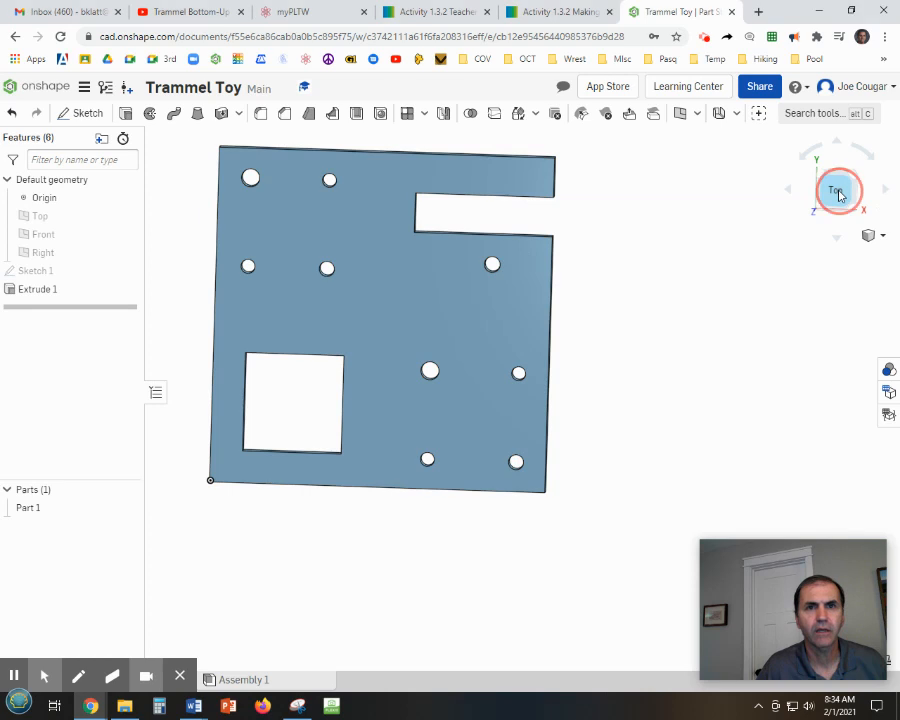
middle_drag(832, 341, 657, 312)
scroll(729, 316, up, 1)
scroll(732, 316, down, 3)
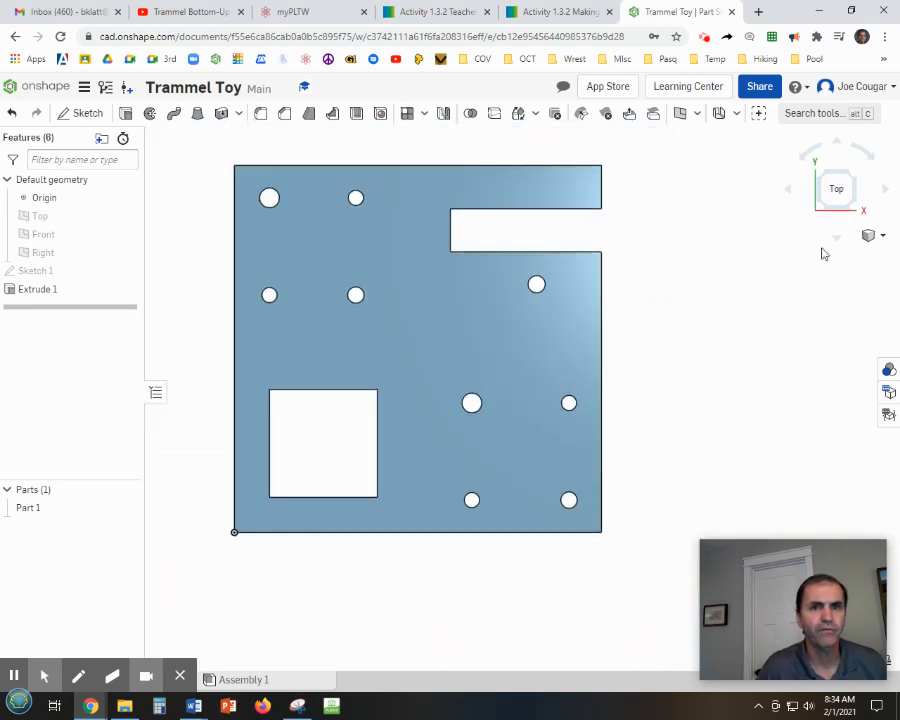
click(836, 144)
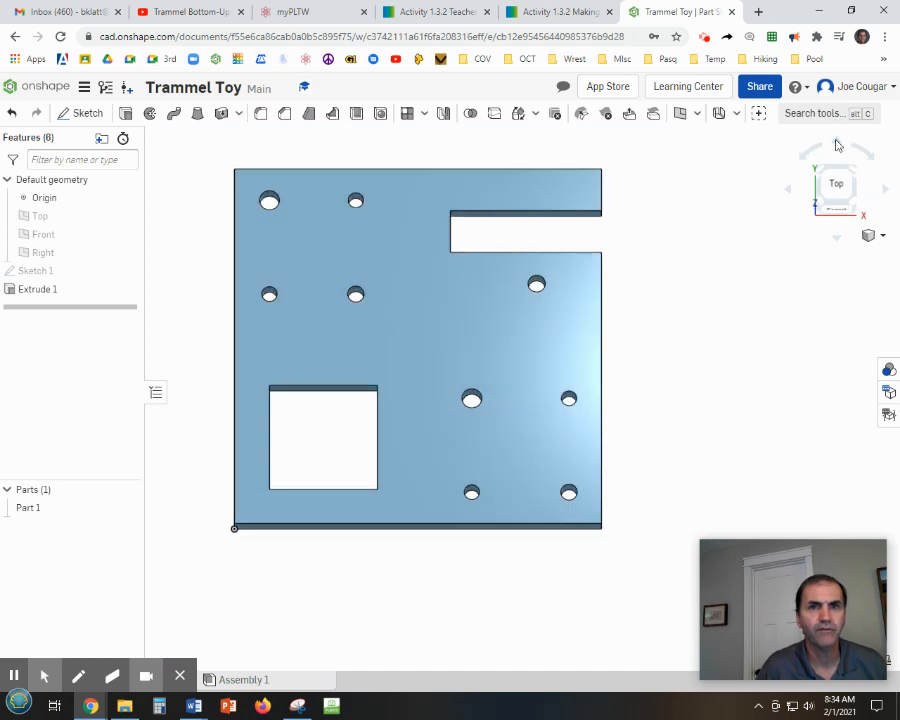
click(836, 144)
click(836, 144)
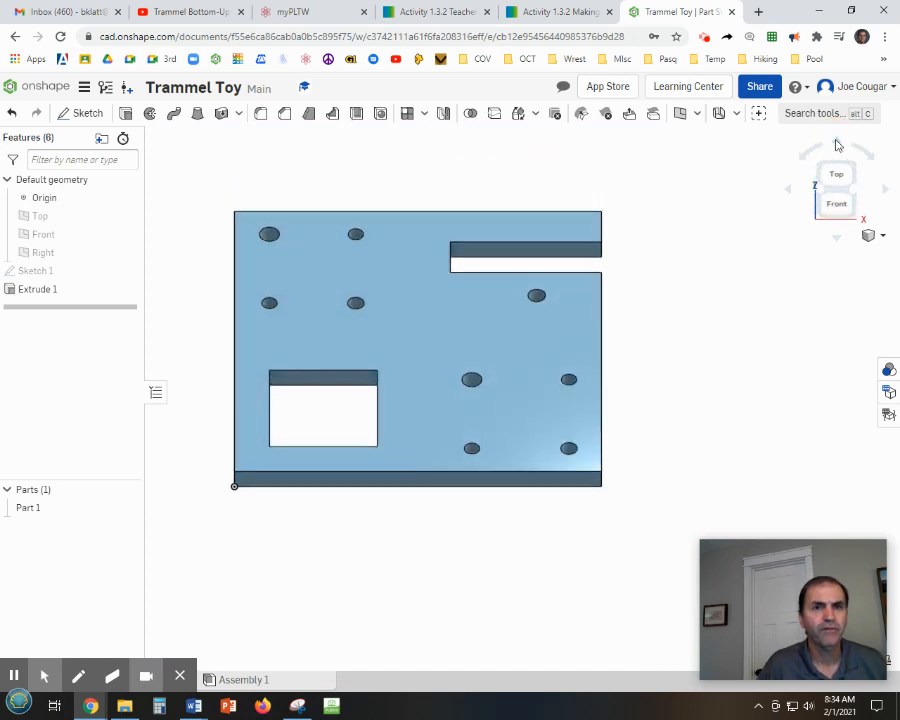
click(836, 144)
click(836, 144)
click(836, 144)
click(836, 144)
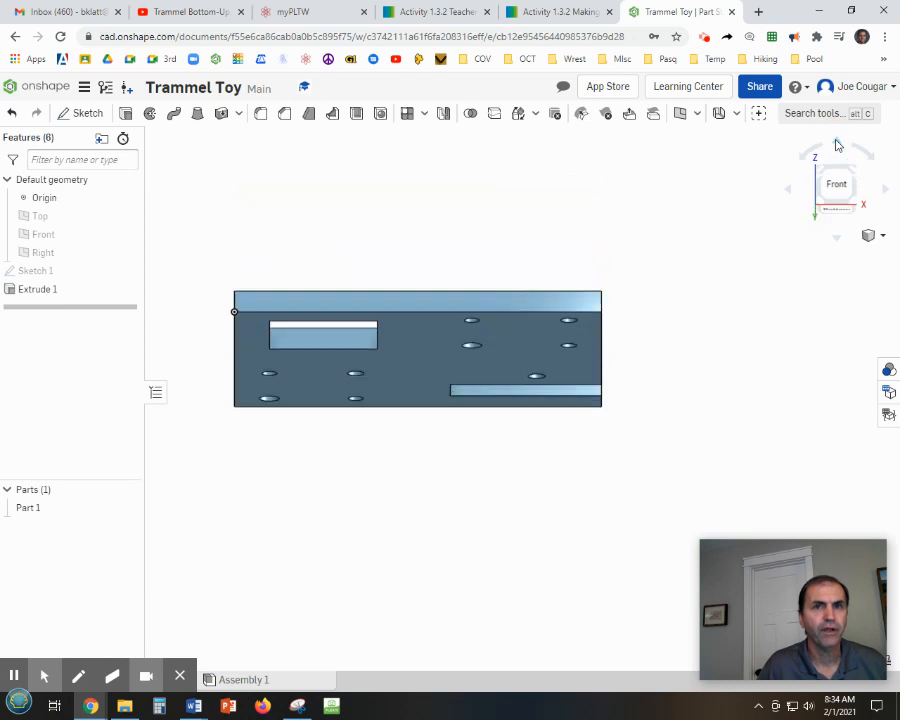
click(836, 144)
click(836, 144)
click(836, 144)
click(836, 144)
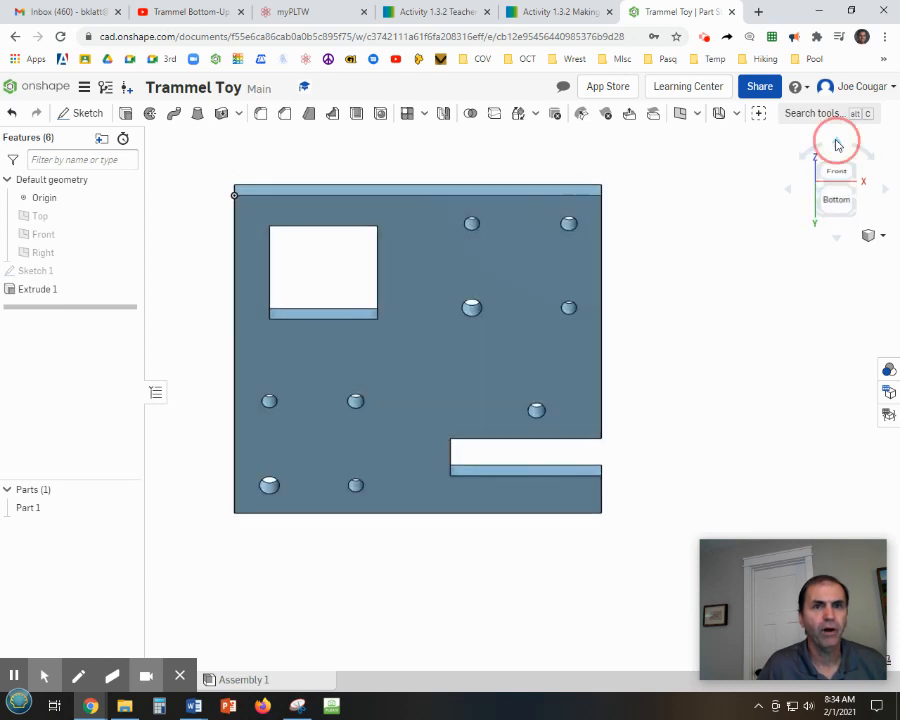
click(836, 144)
click(836, 144)
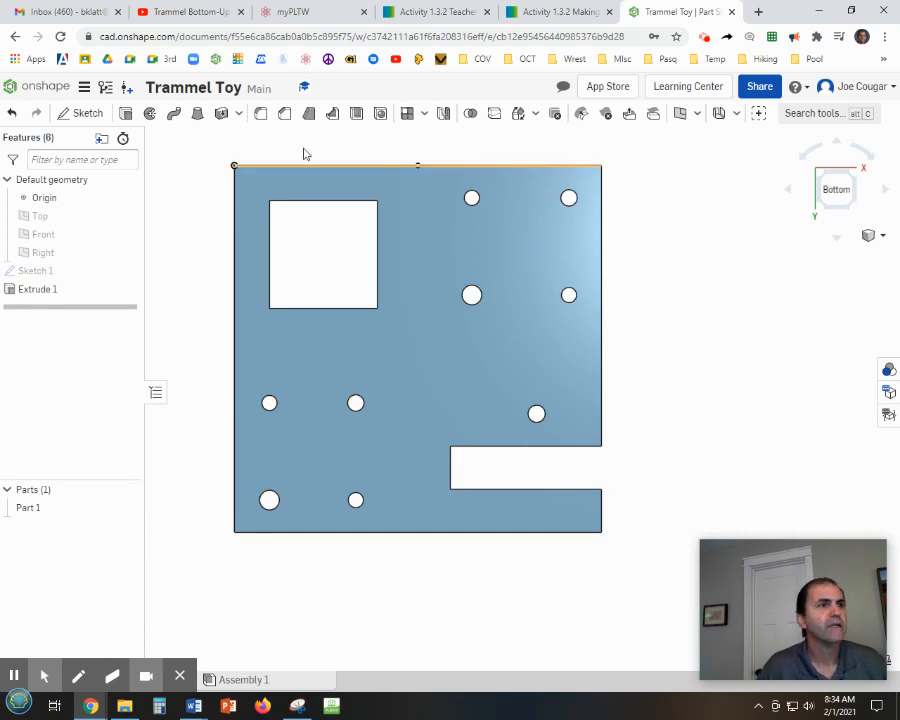
click(82, 114)
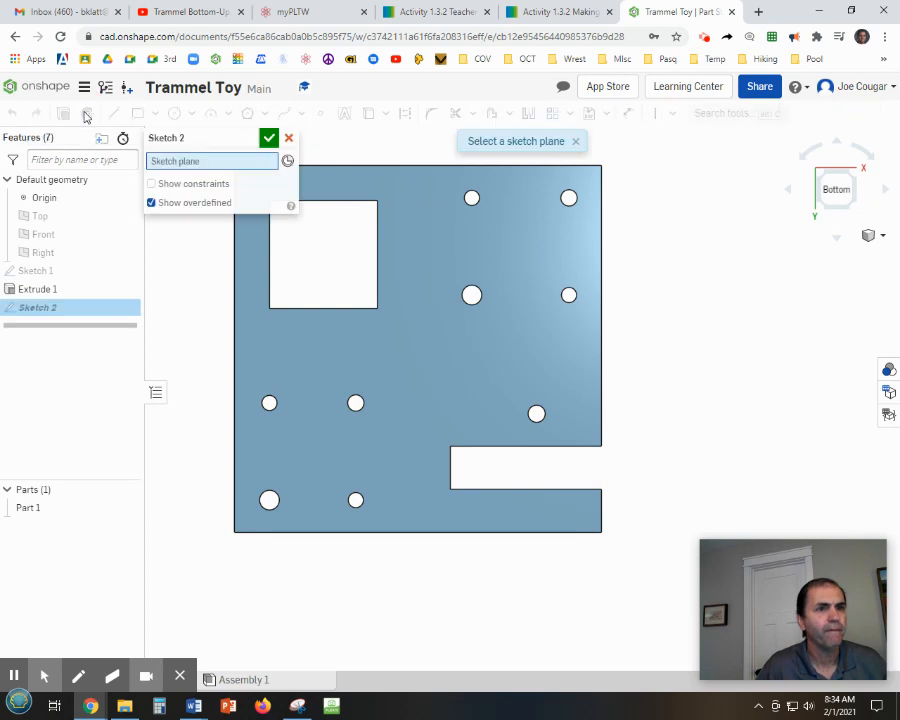
click(431, 360)
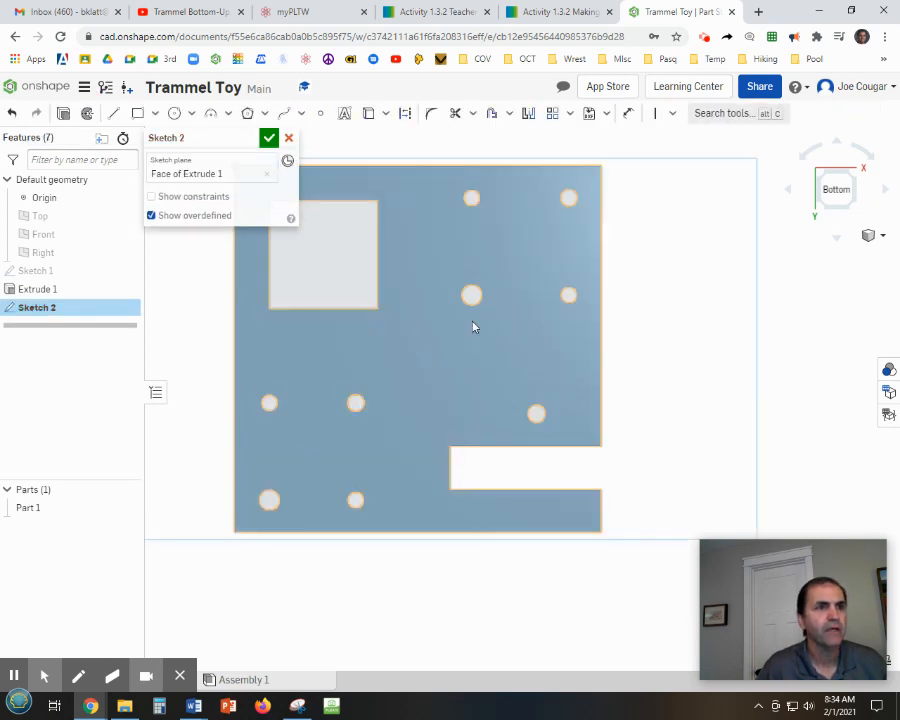
Draw a 4.25 by 4.25 in corner rectangle matching the plate's outer edges.
middle_drag(700, 343, 782, 324)
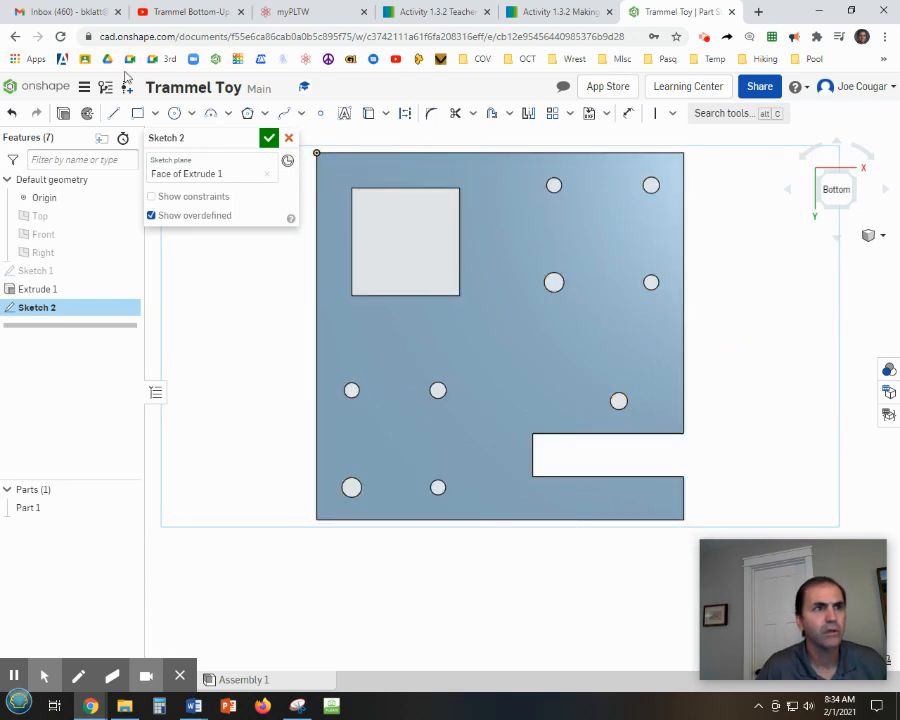
click(137, 113)
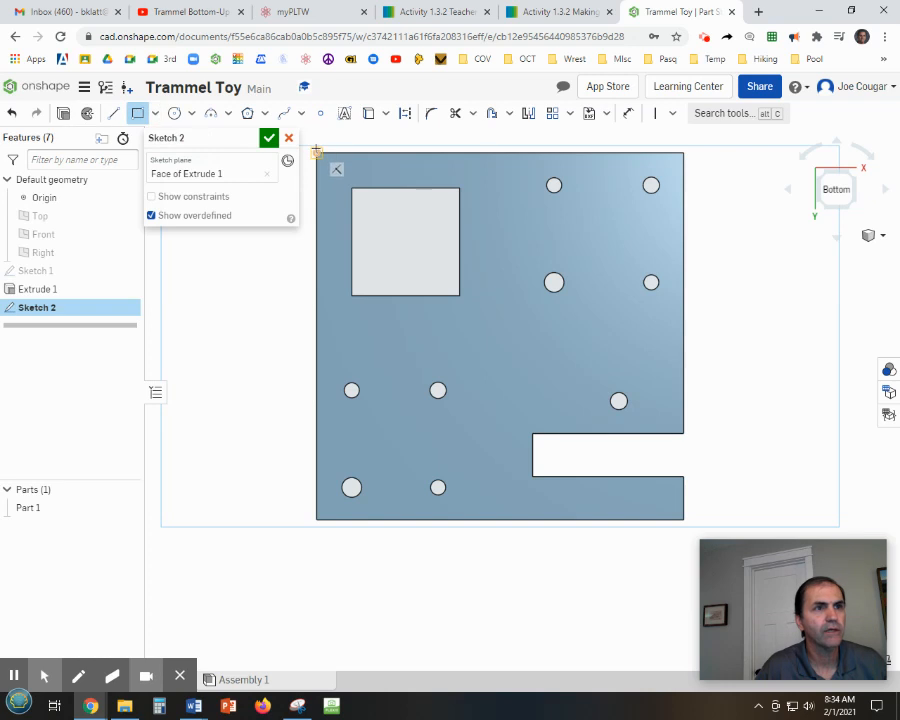
click(316, 152)
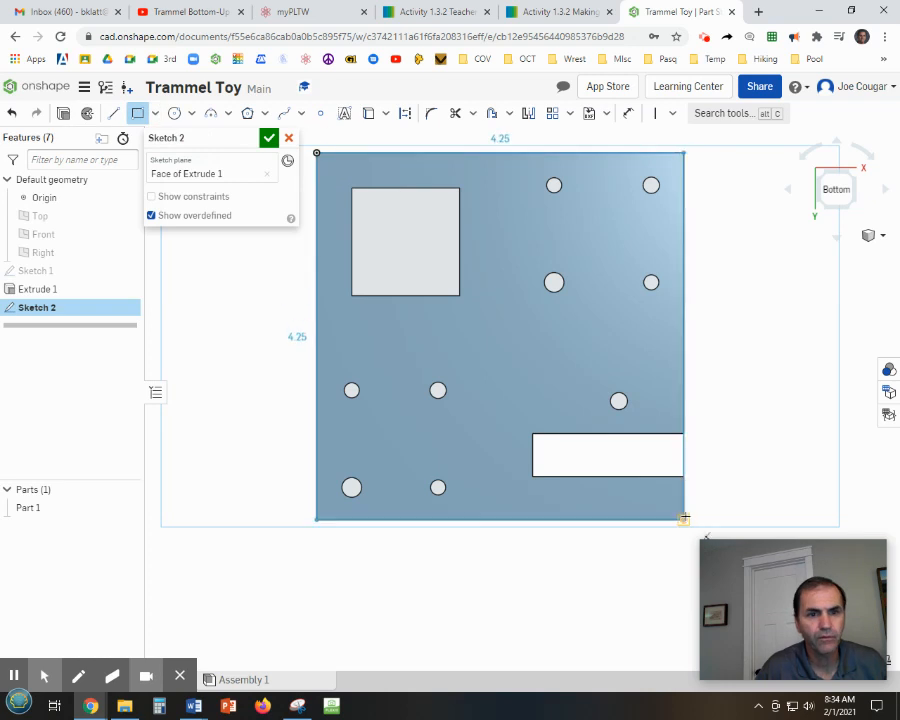
click(684, 519)
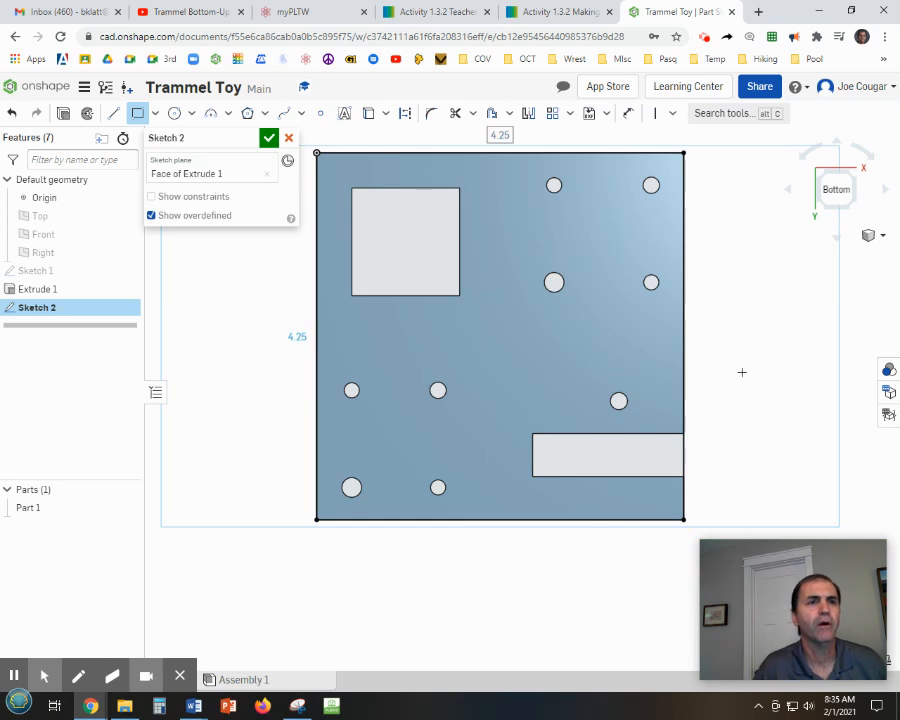
Place sketch points at the centres of the top, right-middle and left-middle holes.
middle_drag(757, 369, 744, 375)
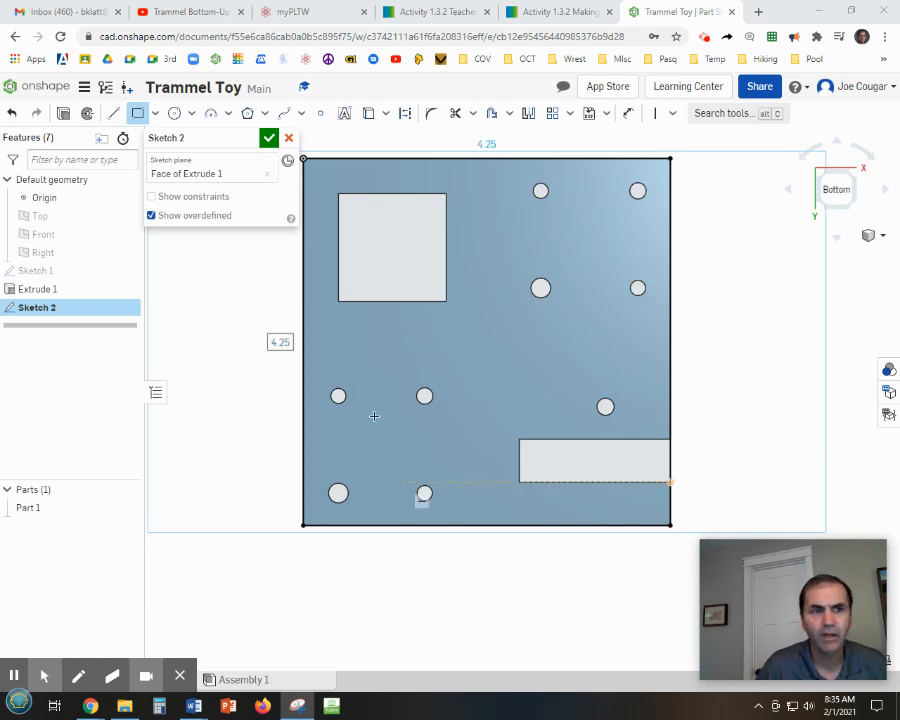
click(322, 116)
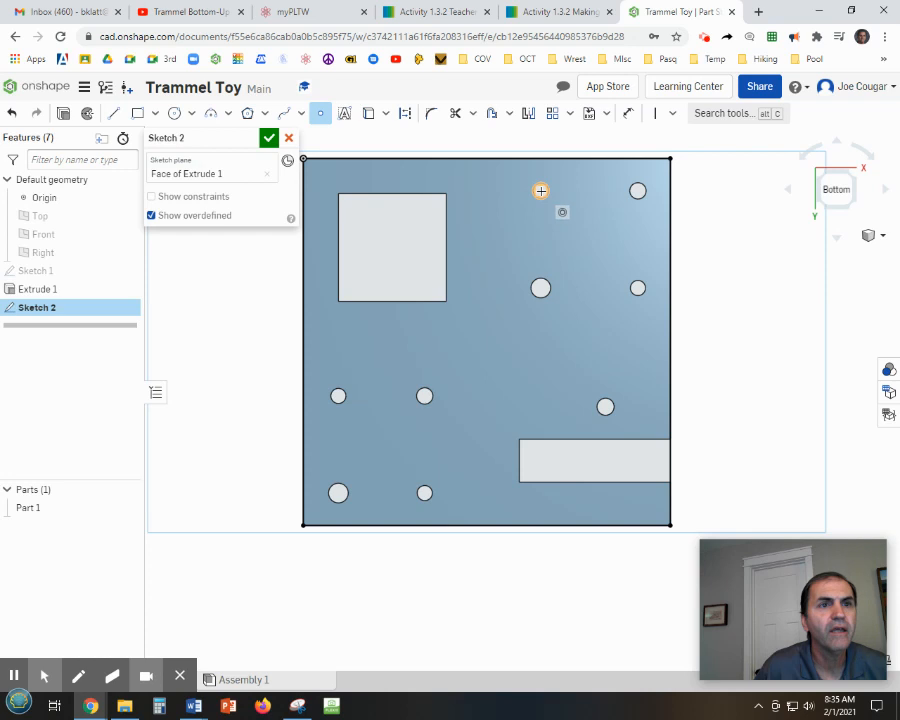
click(540, 190)
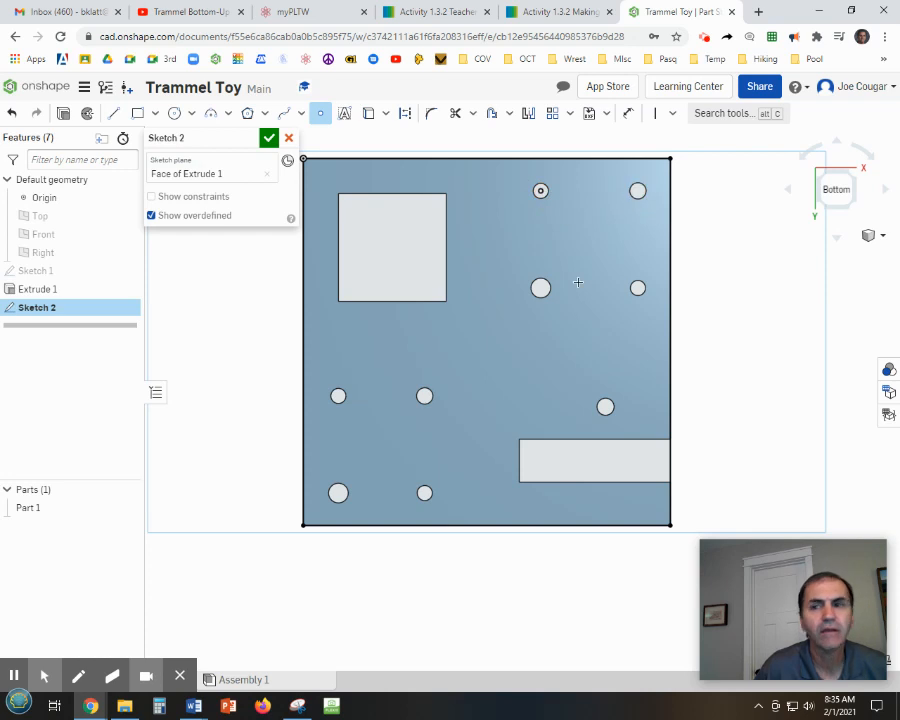
click(637, 288)
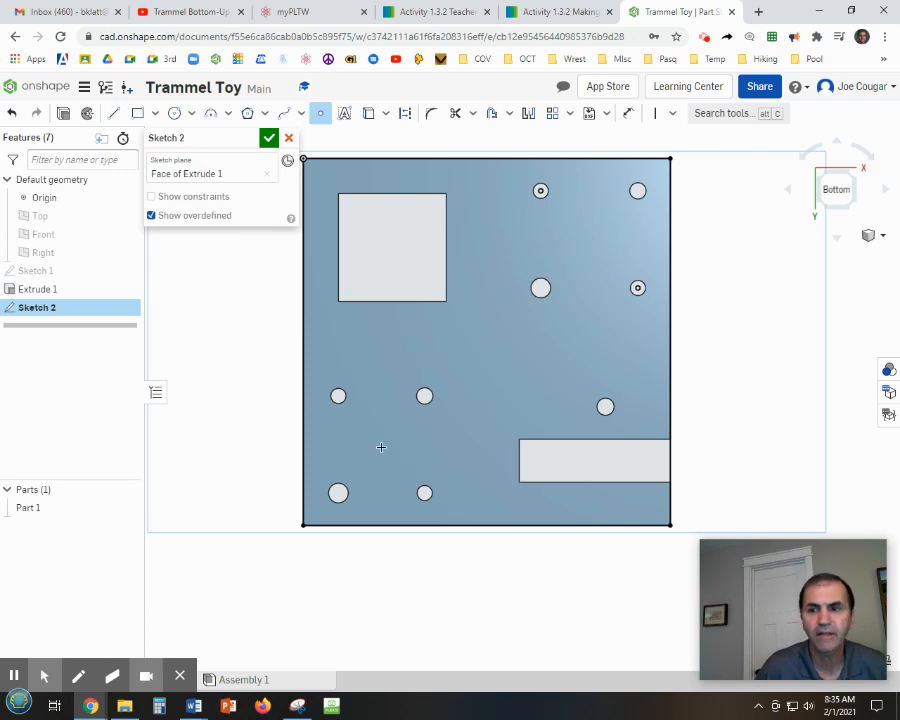
click(337, 395)
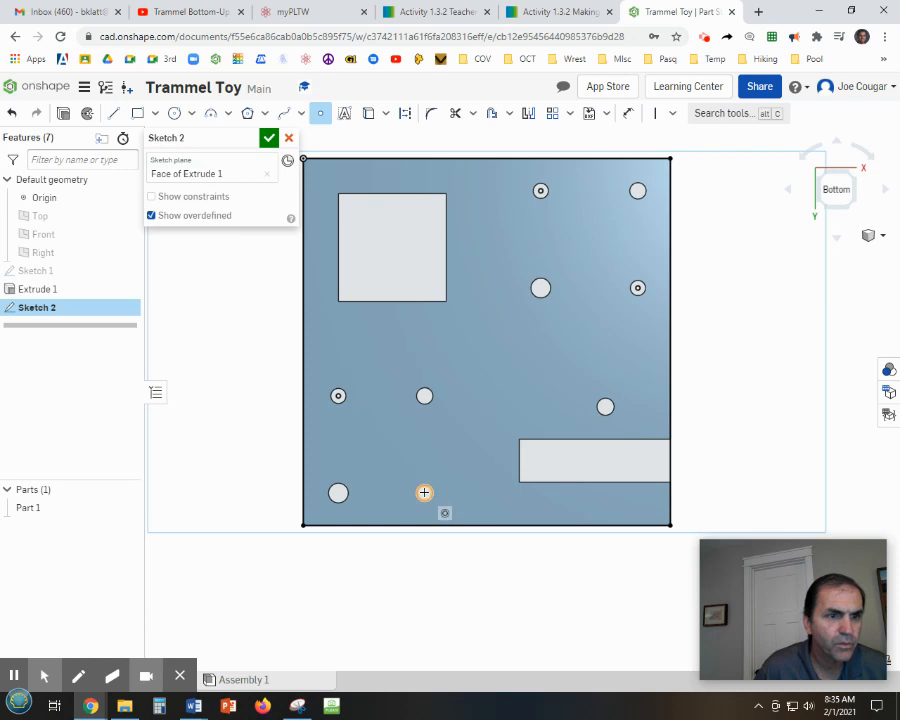
Undo the last two sketch points.
scroll(424, 493, up, 2)
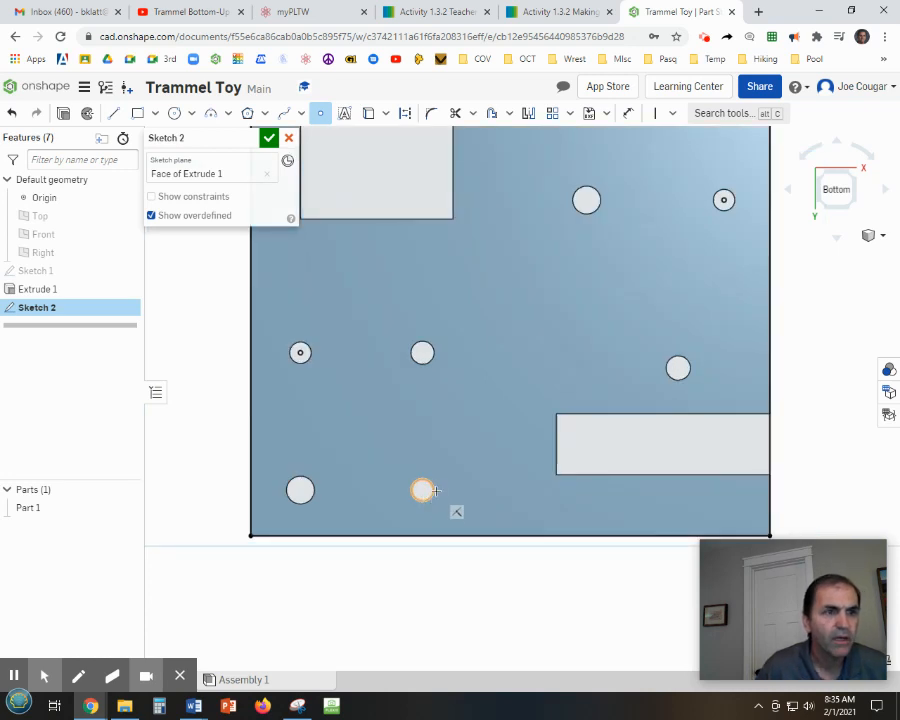
click(14, 113)
click(14, 113)
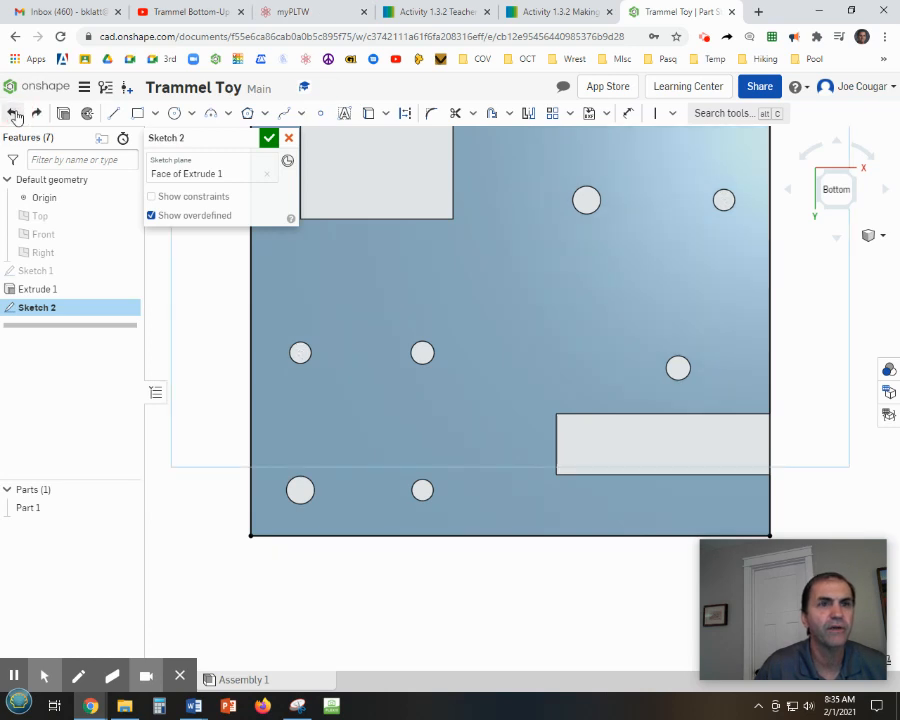
Place sketch points at the centres of the upper-right hole and the top hole.
click(320, 113)
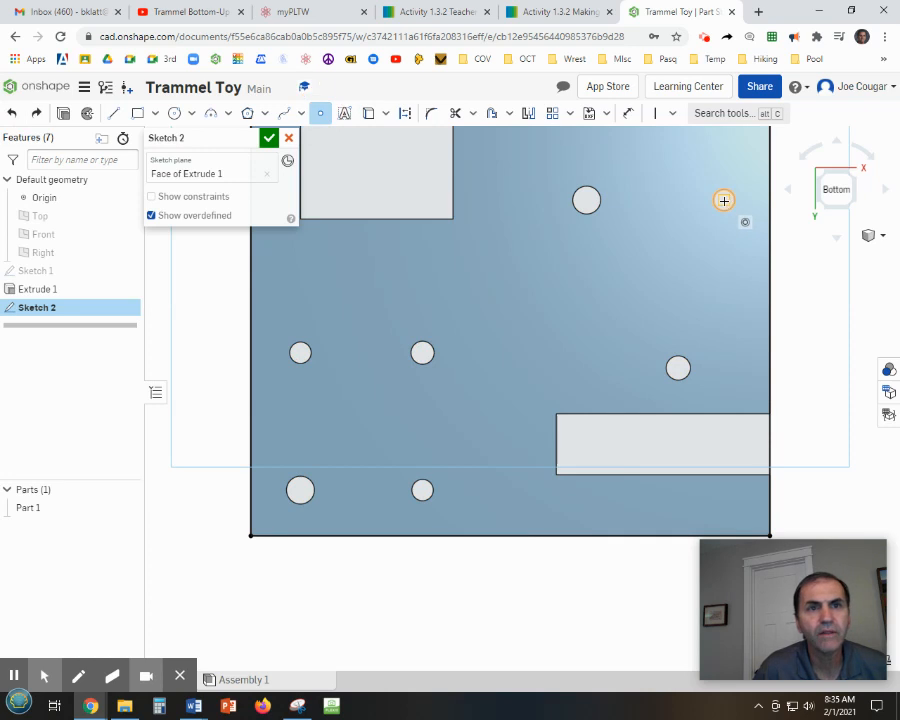
click(724, 200)
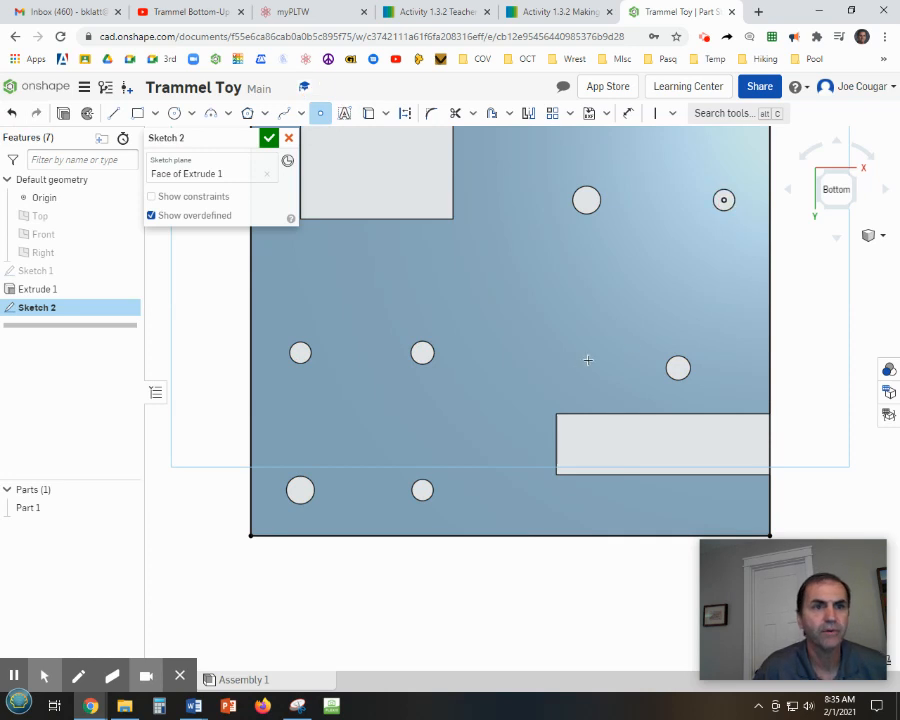
scroll(622, 318, down, 3)
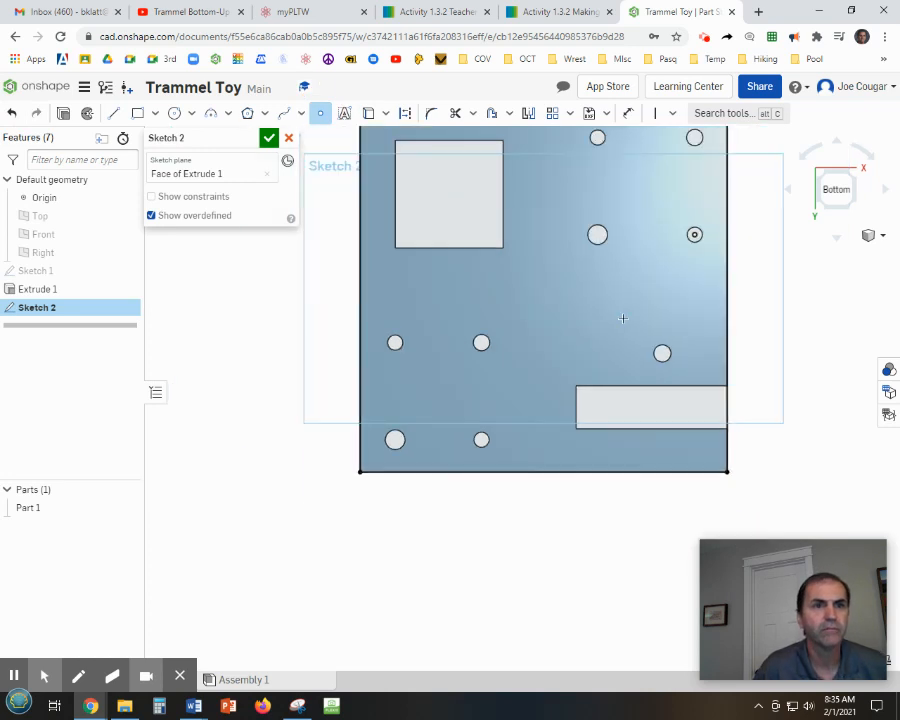
scroll(597, 137, up, 2)
click(597, 138)
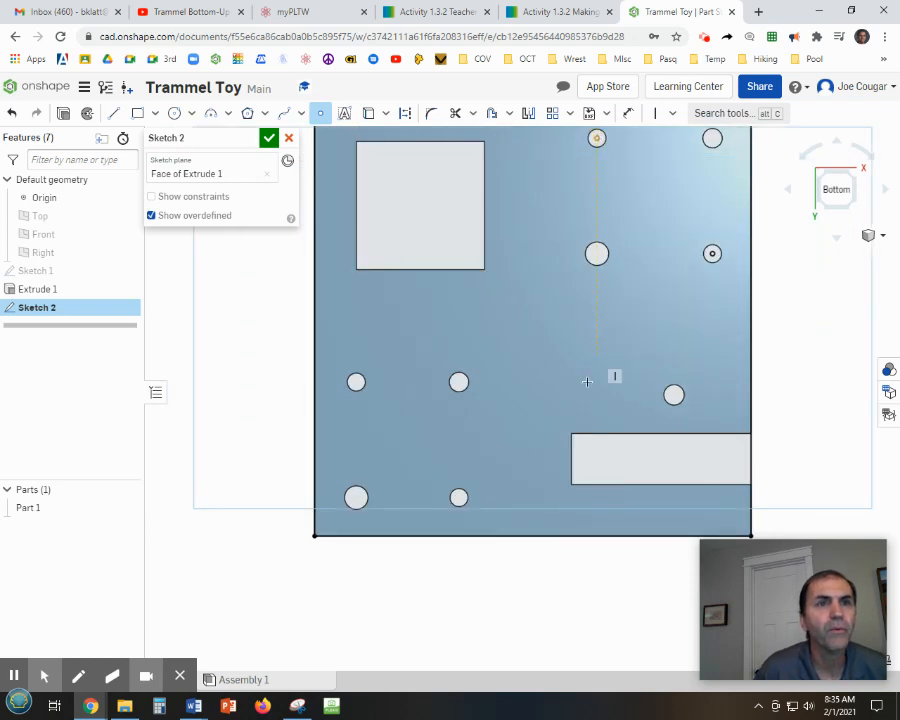
click(459, 381)
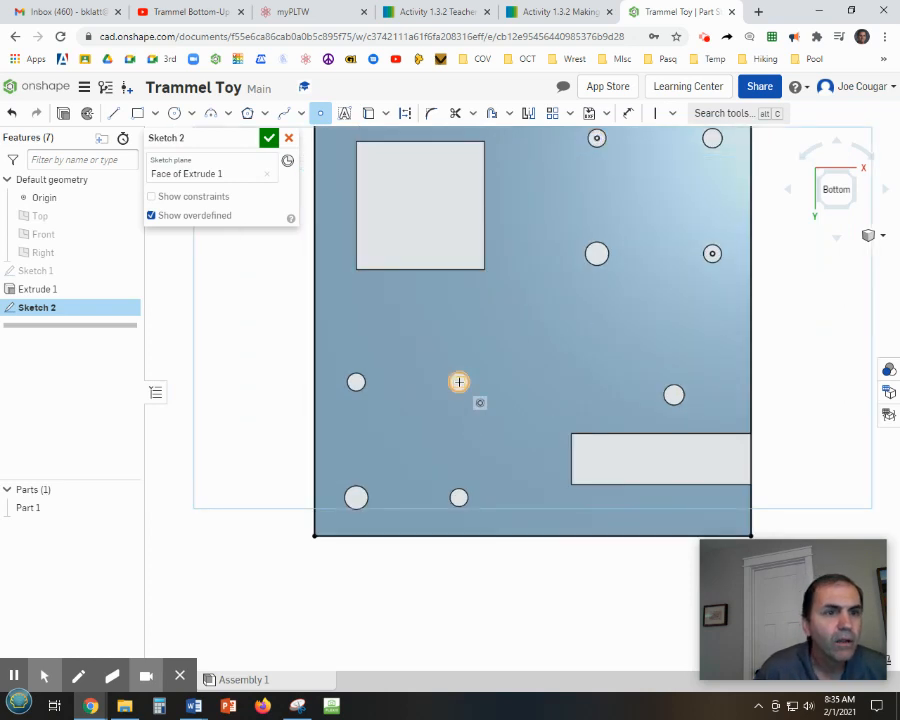
click(459, 381)
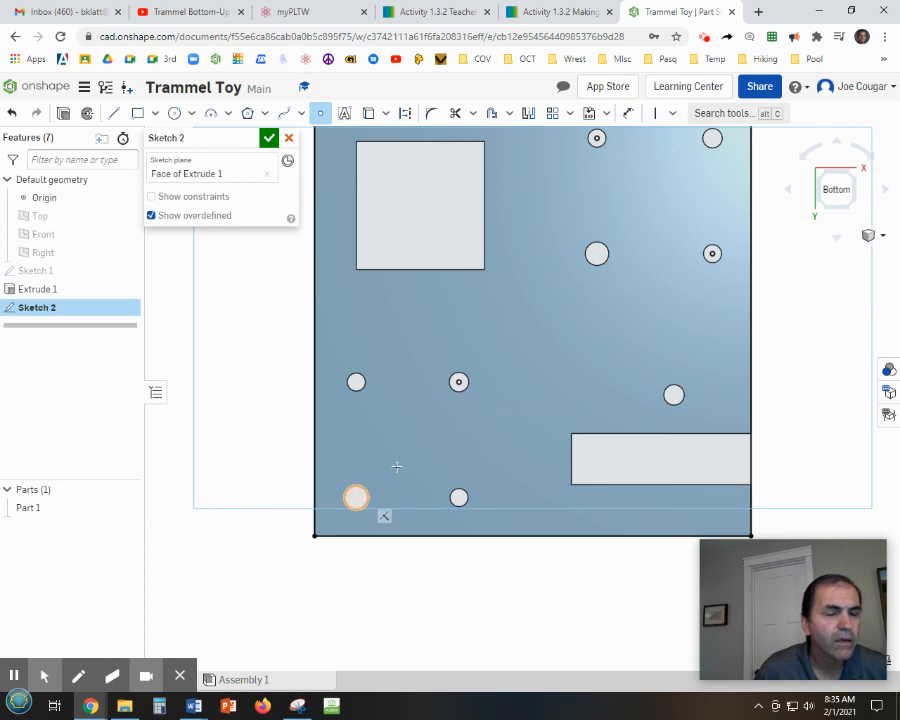
click(11, 113)
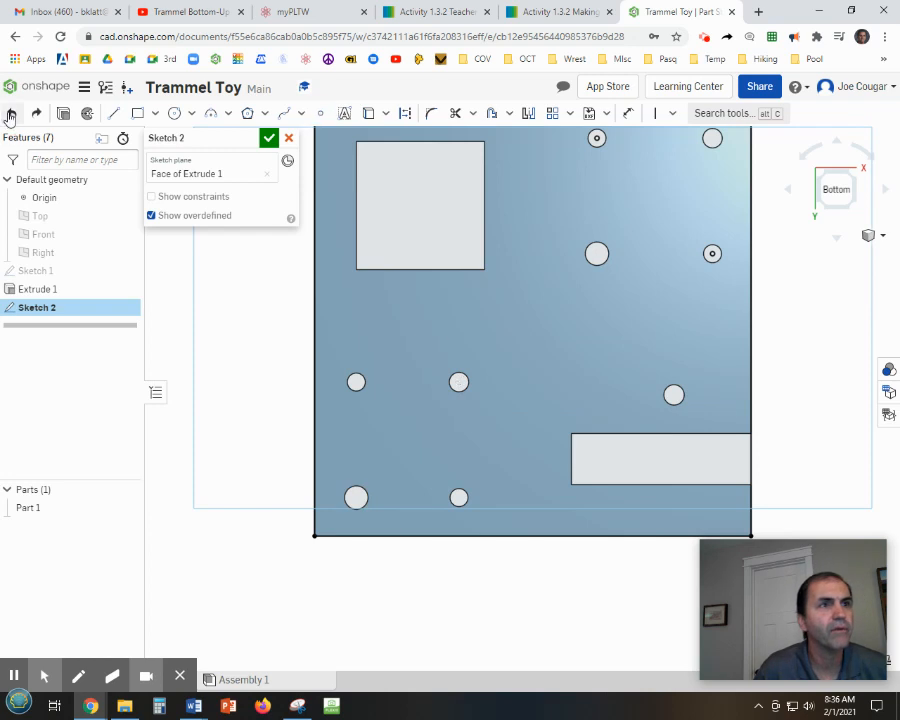
Place sketch points at the bottom-middle, left-middle and right-middle hole centres and exit the Point tool.
click(320, 113)
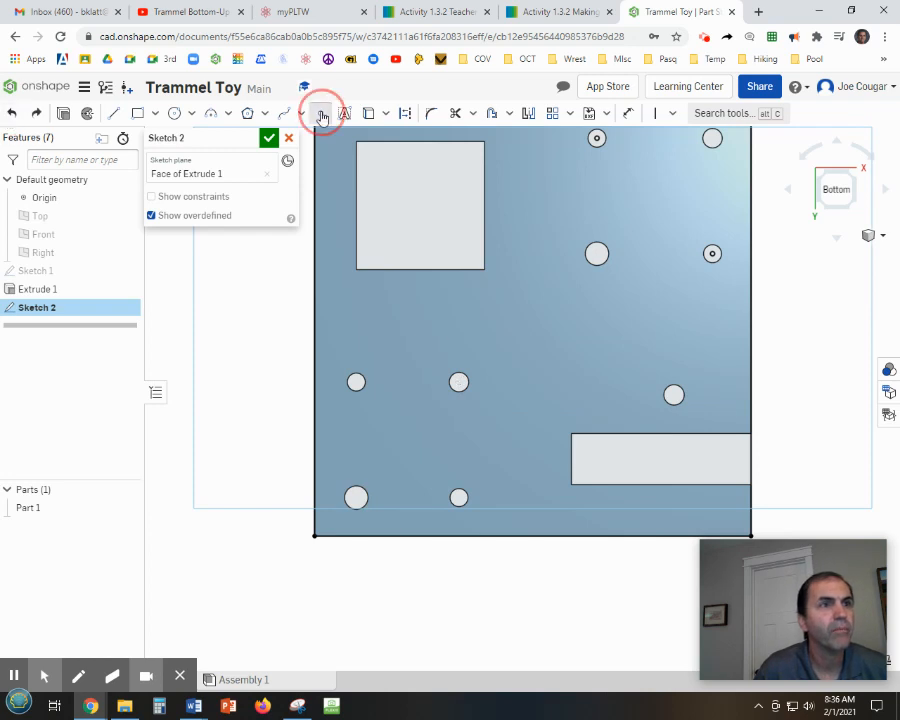
click(458, 497)
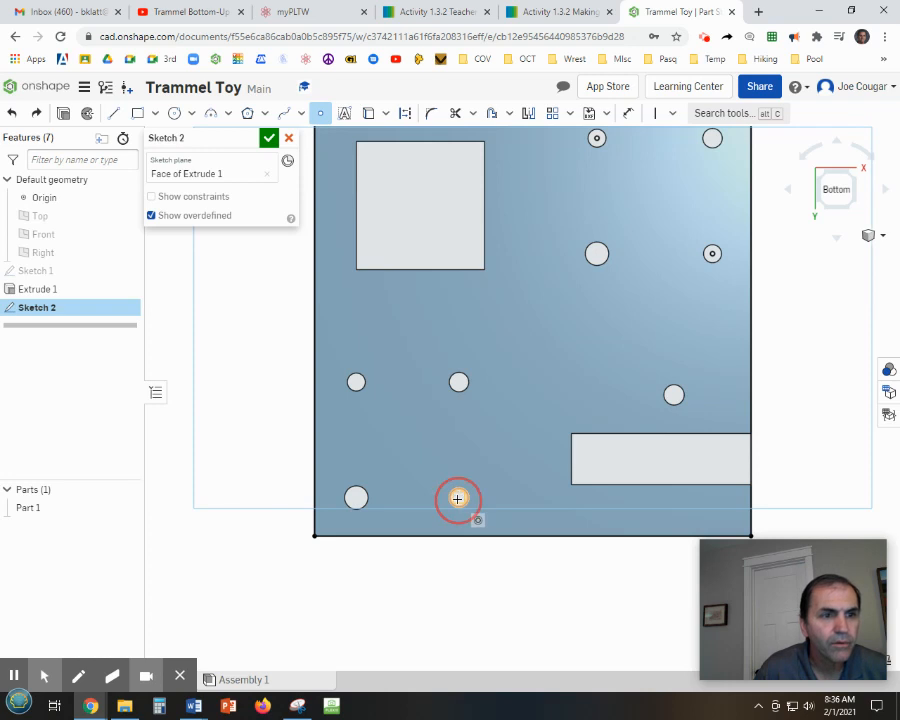
click(355, 381)
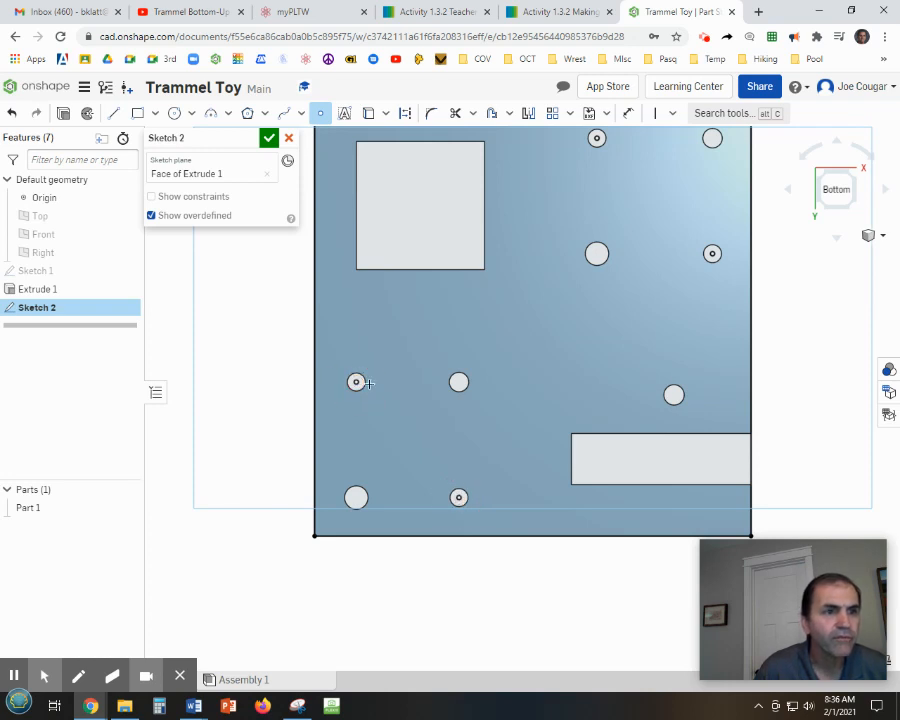
click(673, 394)
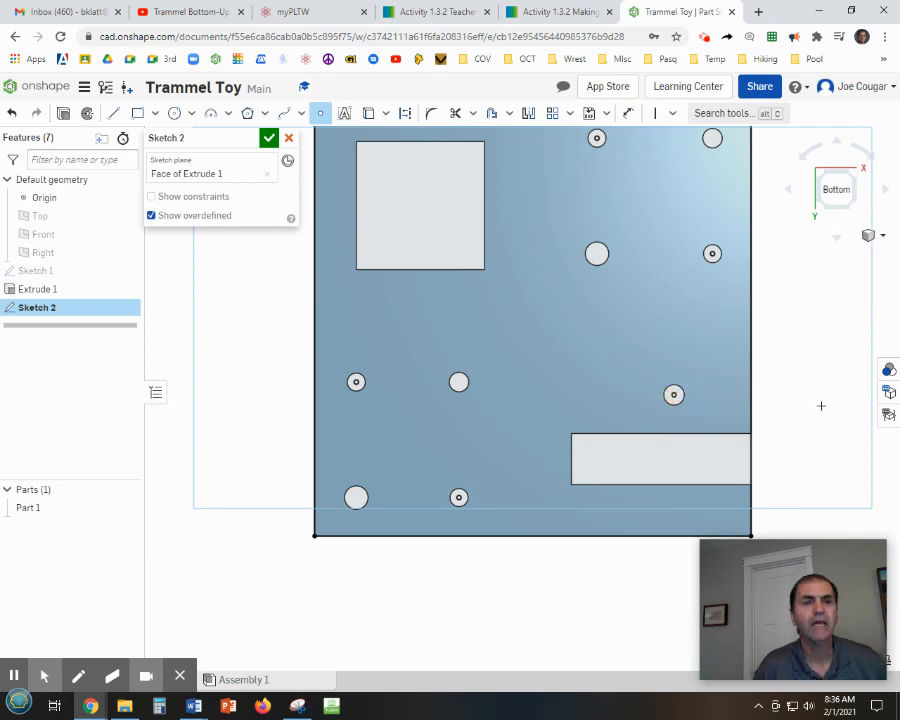
key(Escape)
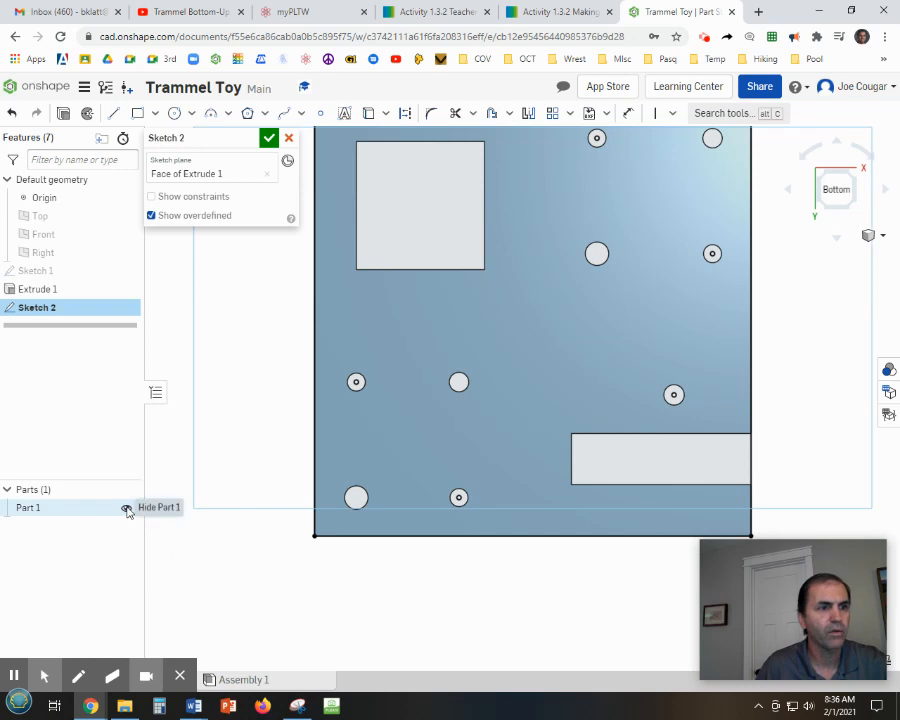
Hide the solid part so only the sketch rectangle and points show.
click(127, 509)
scroll(535, 629, down, 2)
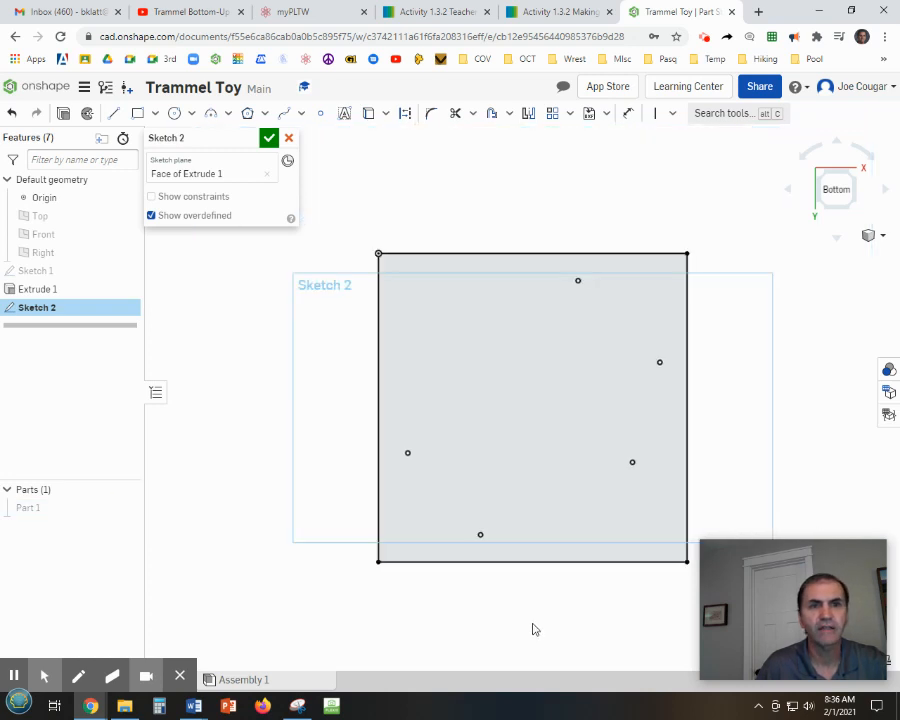
middle_drag(543, 634, 478, 621)
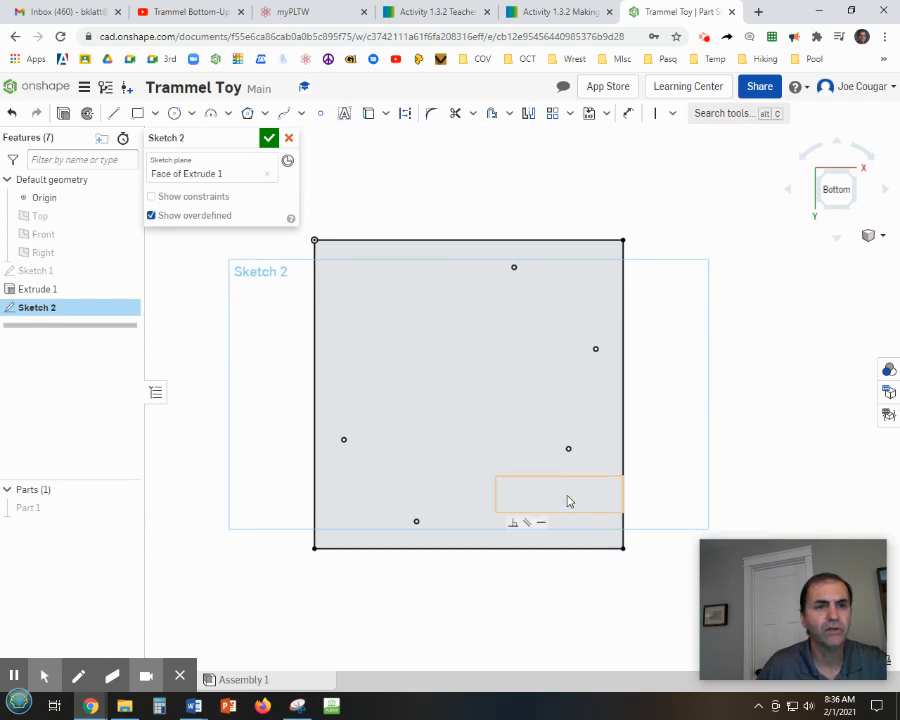
click(543, 449)
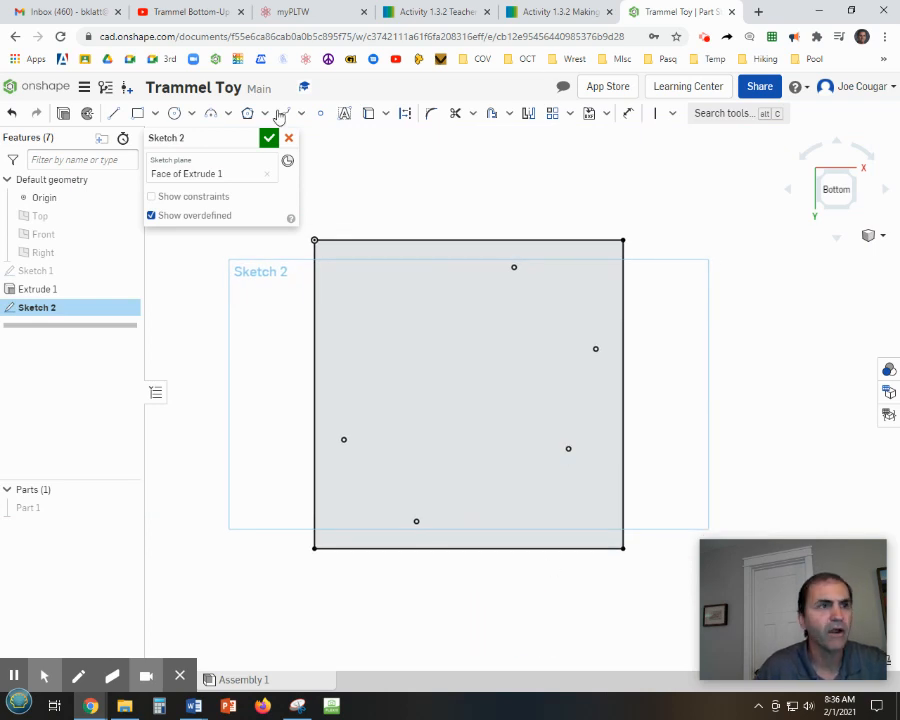
Draw a center-point circle of 0.375 diameter on the lower-right sketch point.
click(173, 115)
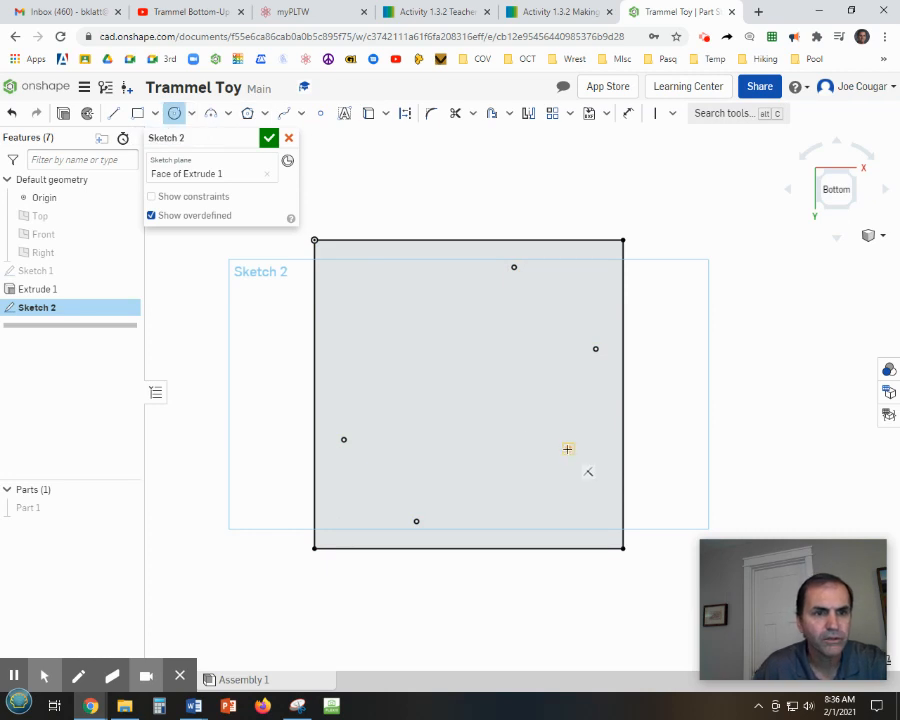
click(567, 449)
click(584, 458)
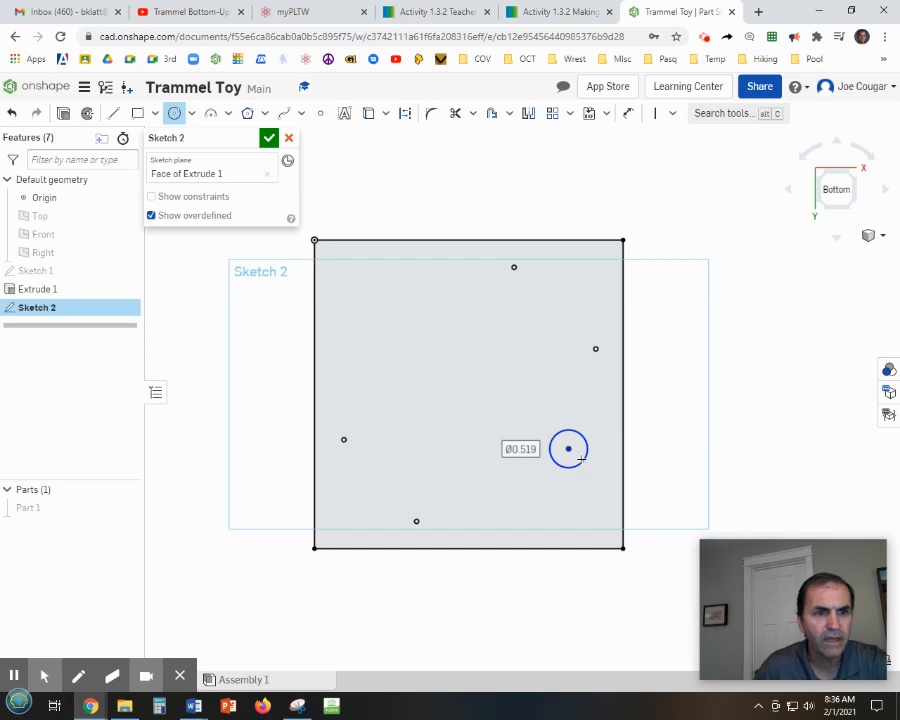
key(BackSpace)
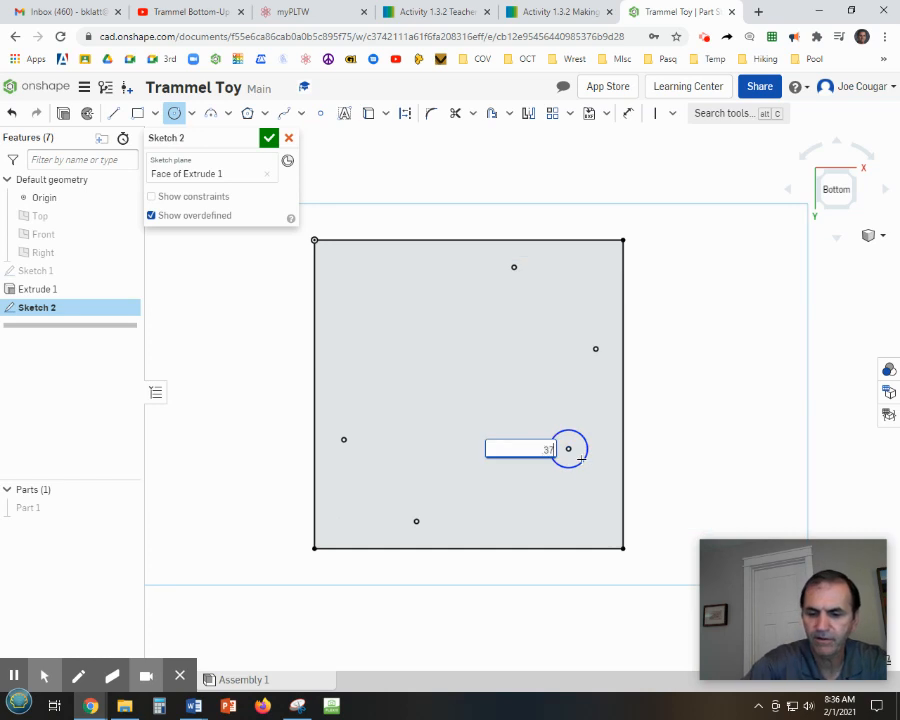
key(Return)
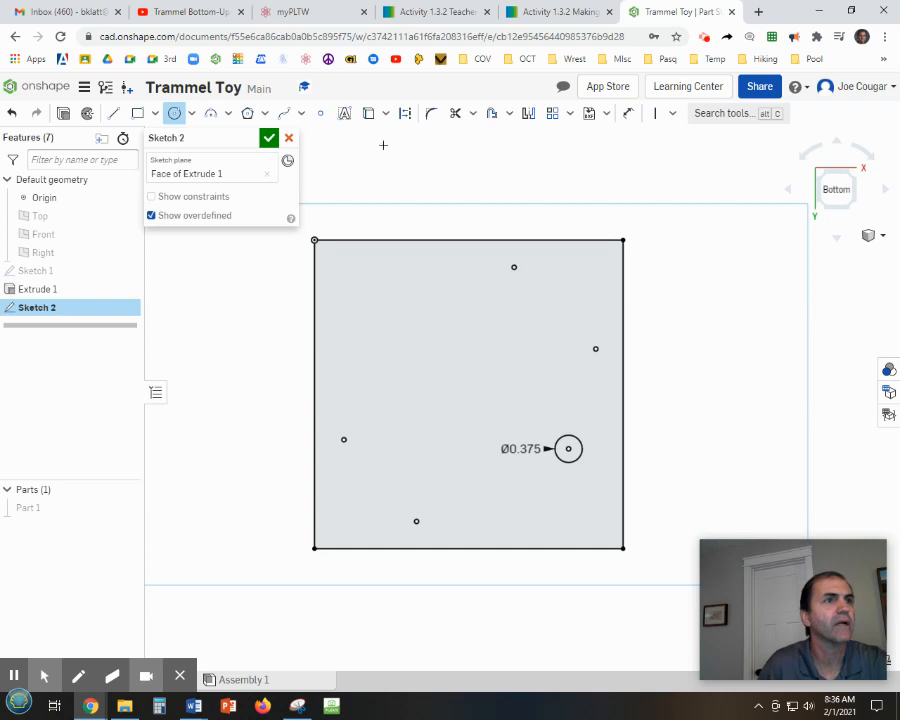
Draw an inscribed hexagon centred on the top sketch point.
click(247, 115)
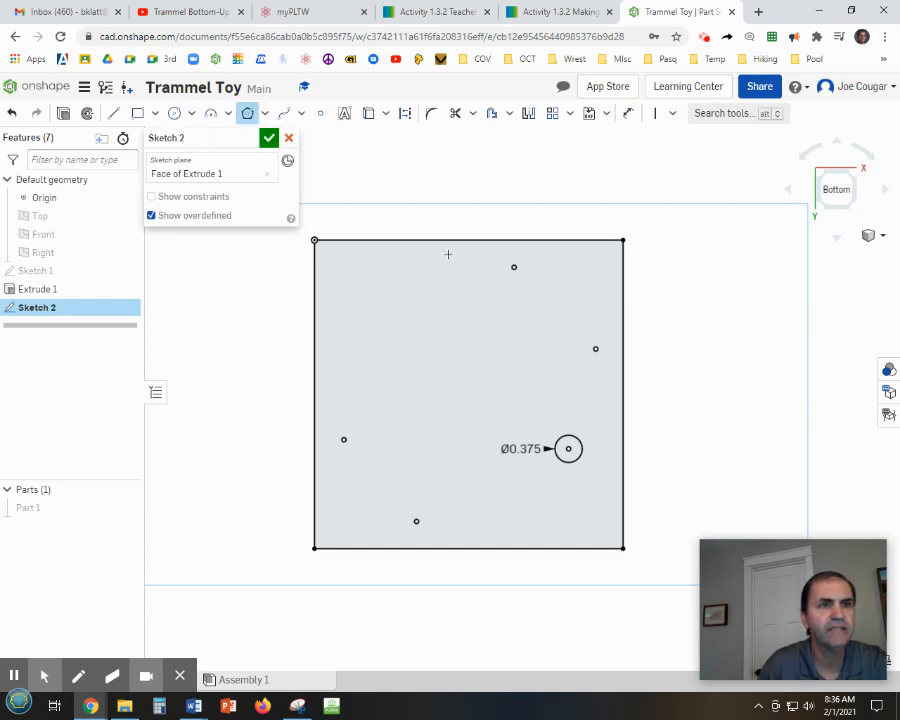
scroll(516, 265, up, 5)
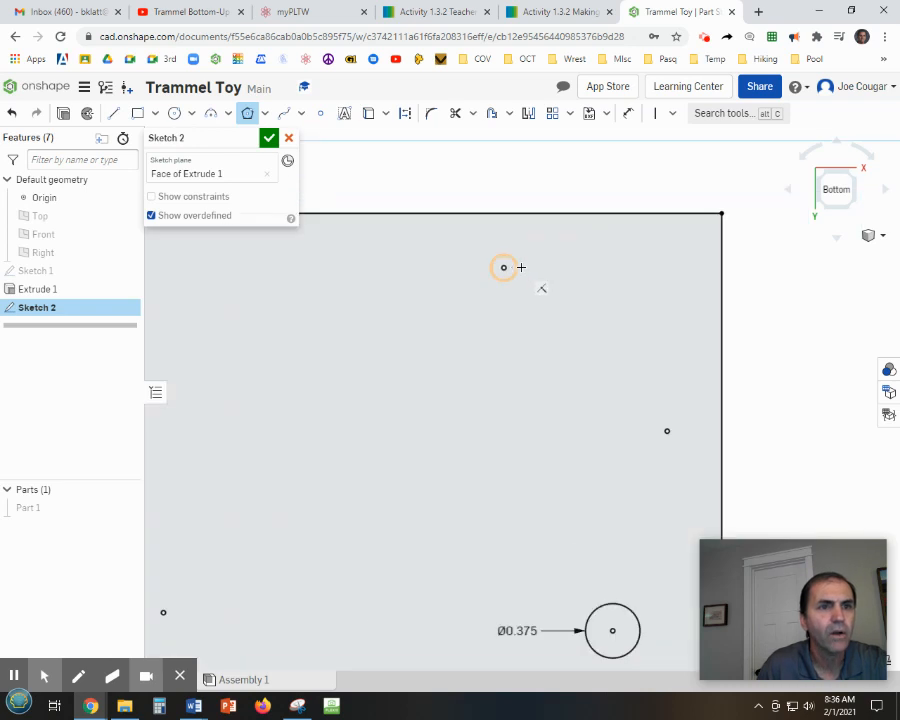
scroll(504, 268, up, 3)
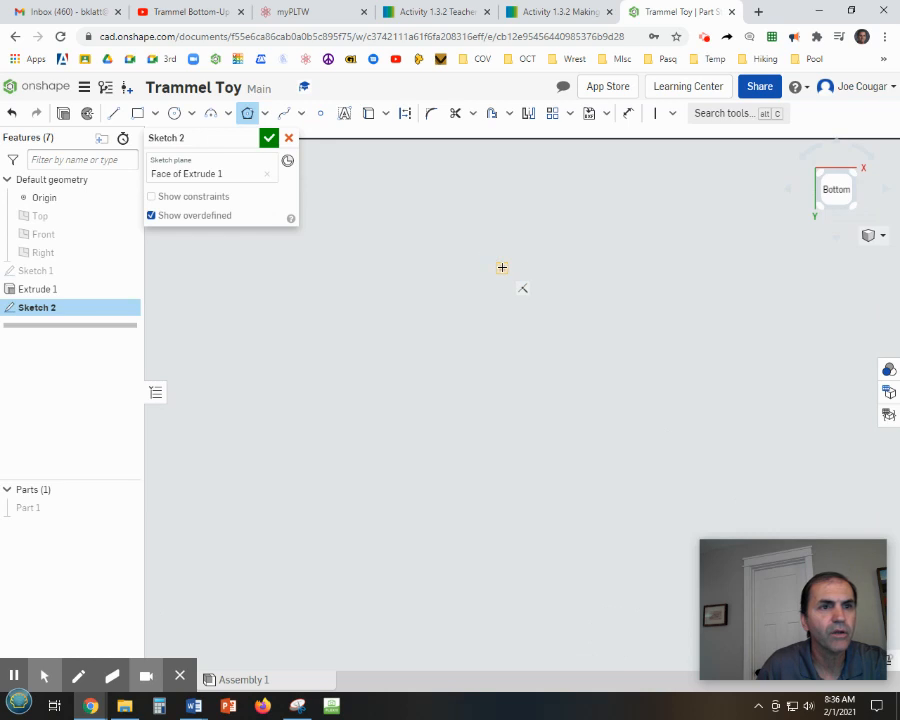
click(502, 267)
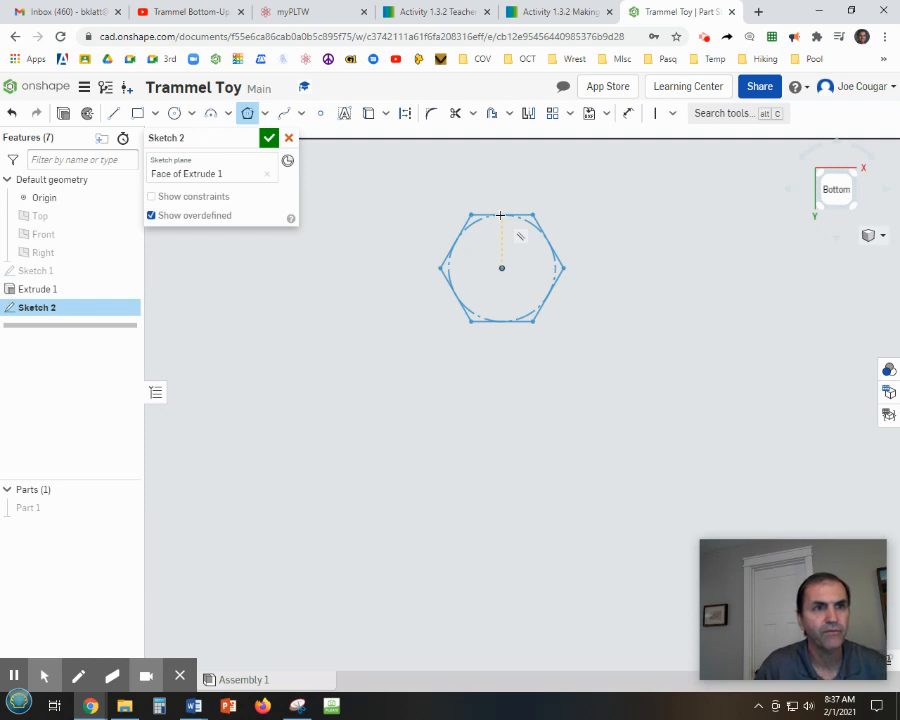
click(500, 215)
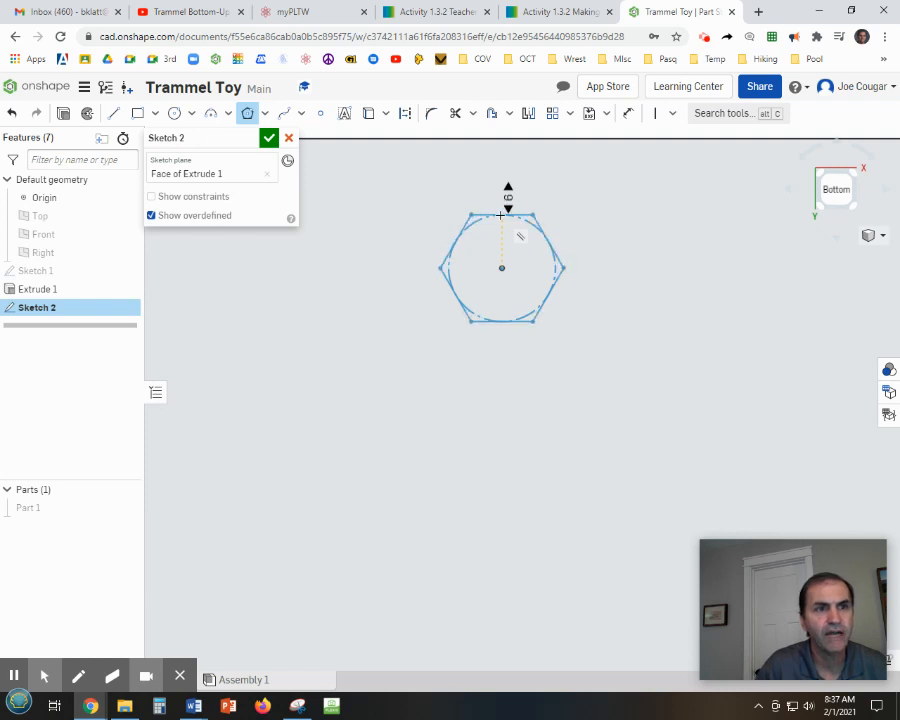
click(501, 215)
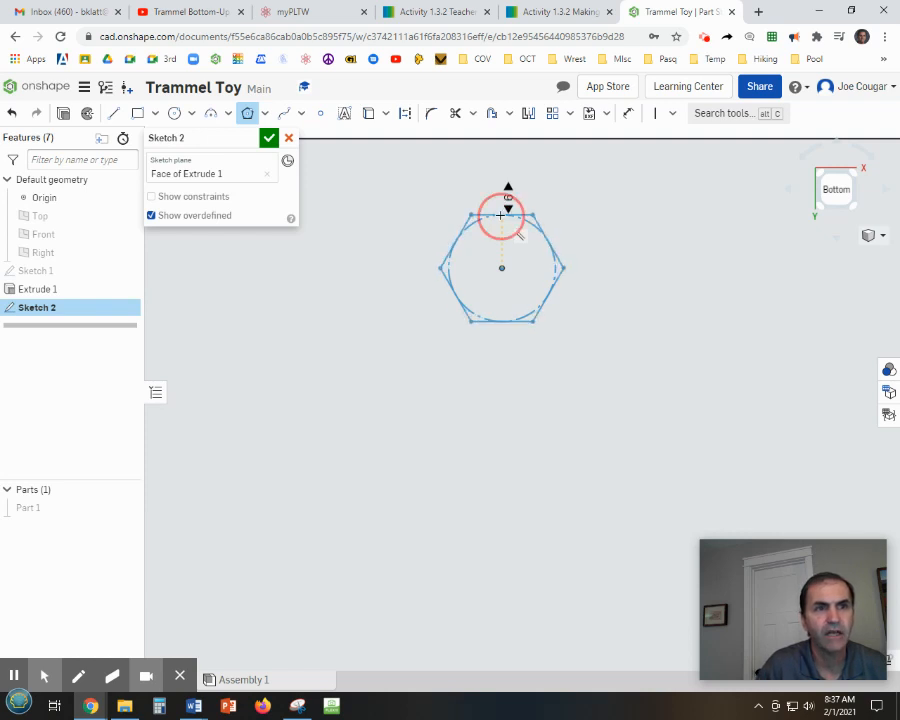
Draw an inscribed hexagon centred on the upper-right sketch point.
scroll(665, 384, down, 2)
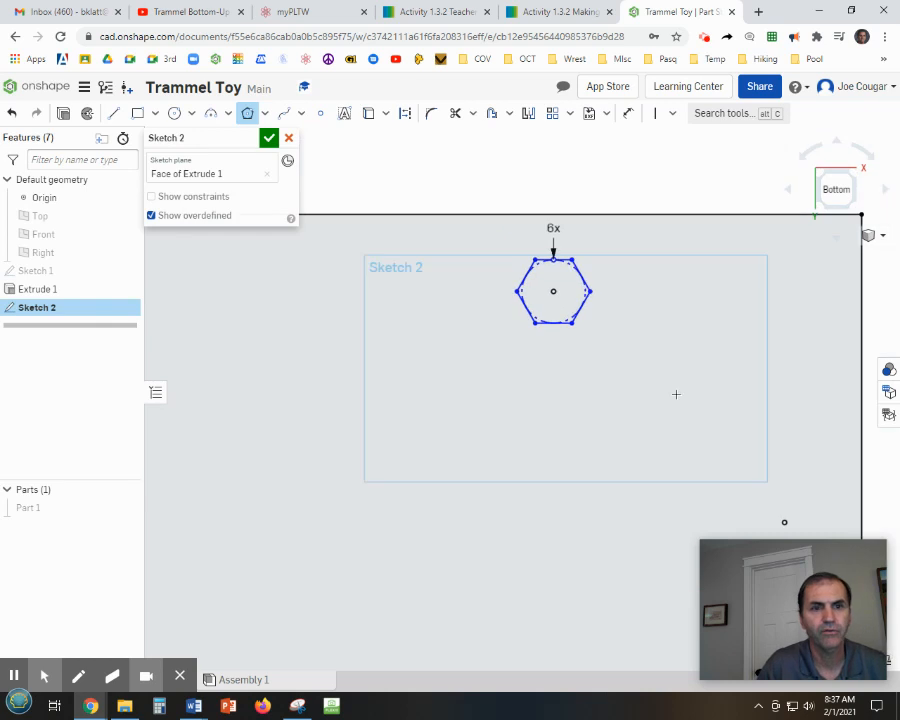
middle_drag(639, 366, 470, 280)
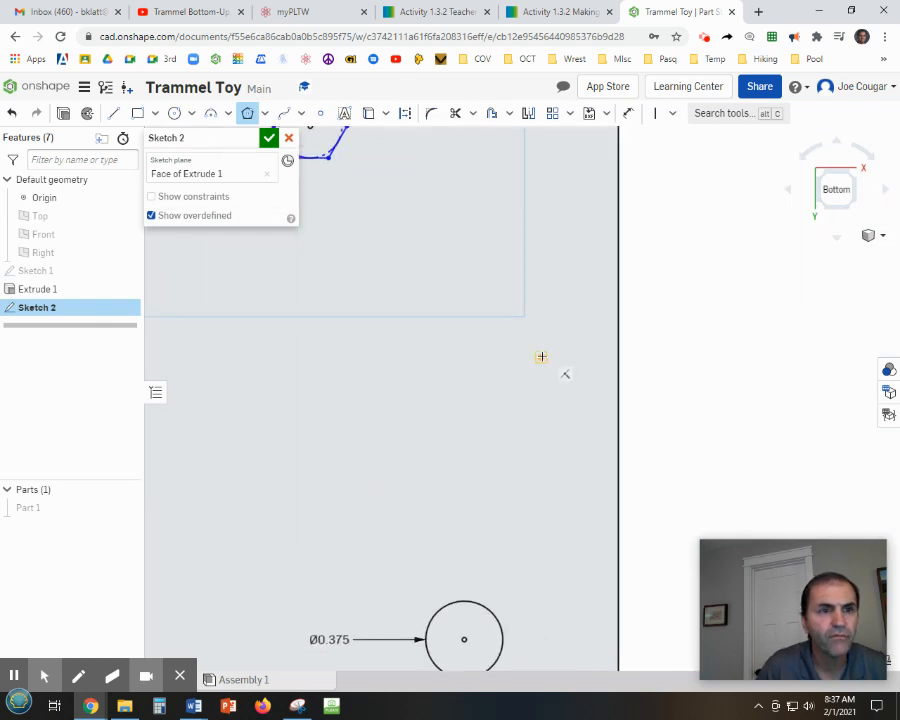
click(540, 356)
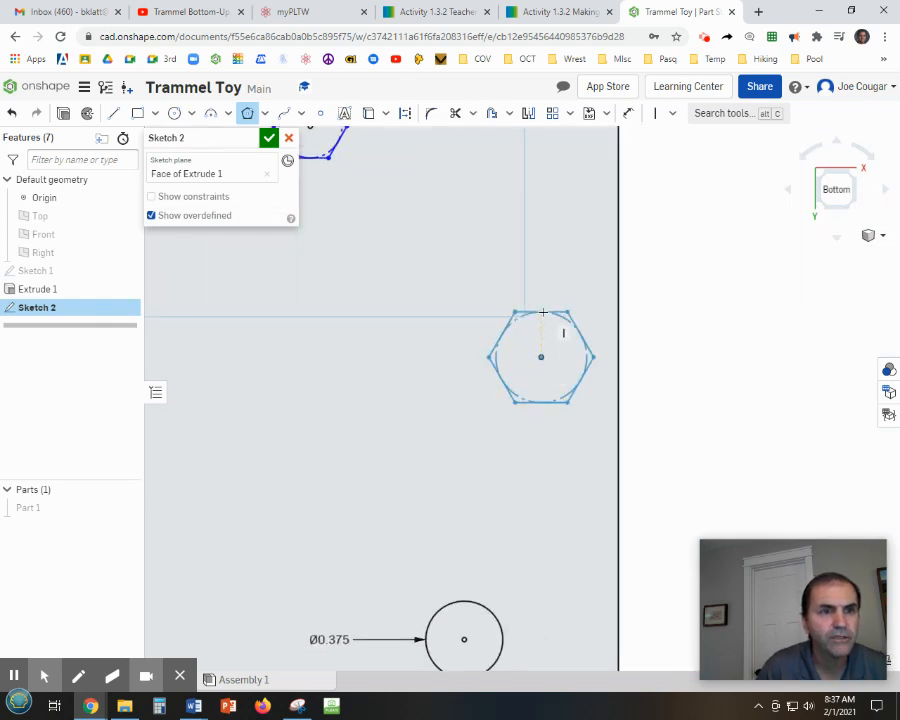
text(3)
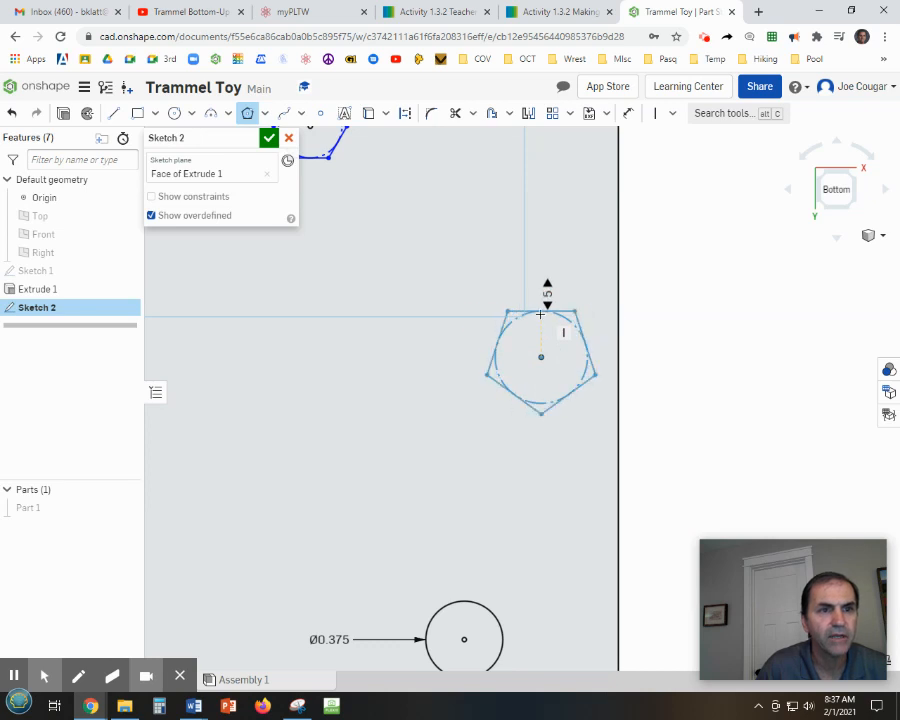
click(544, 307)
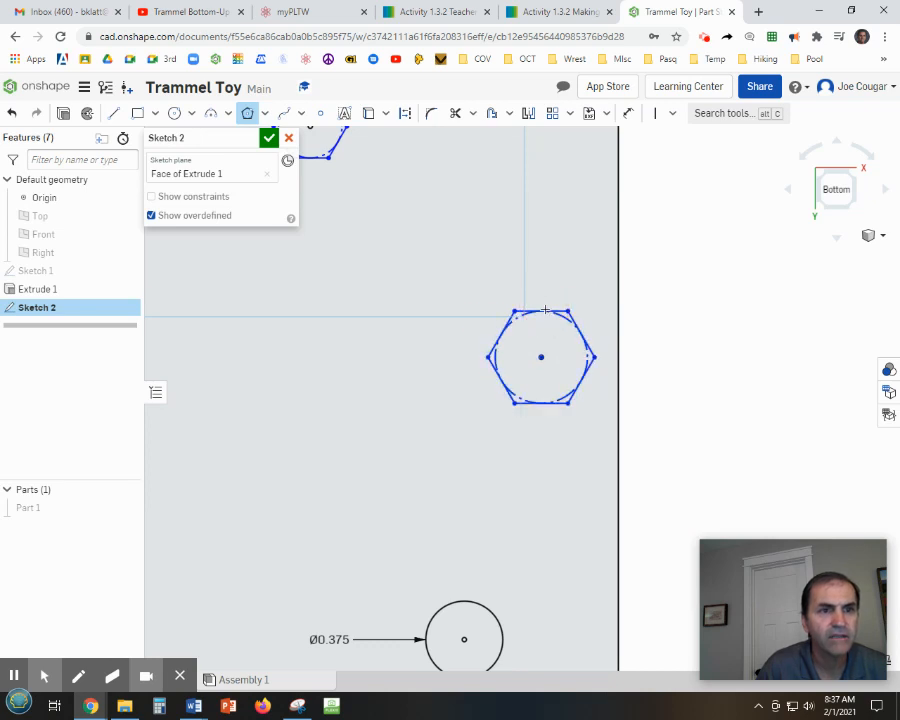
Draw an inscribed hexagon centred on the left-middle sketch point.
scroll(513, 388, down, 3)
mouse_move(499, 500)
middle_down()
mouse_move(856, 408)
mouse_move(866, 300)
middle_up()
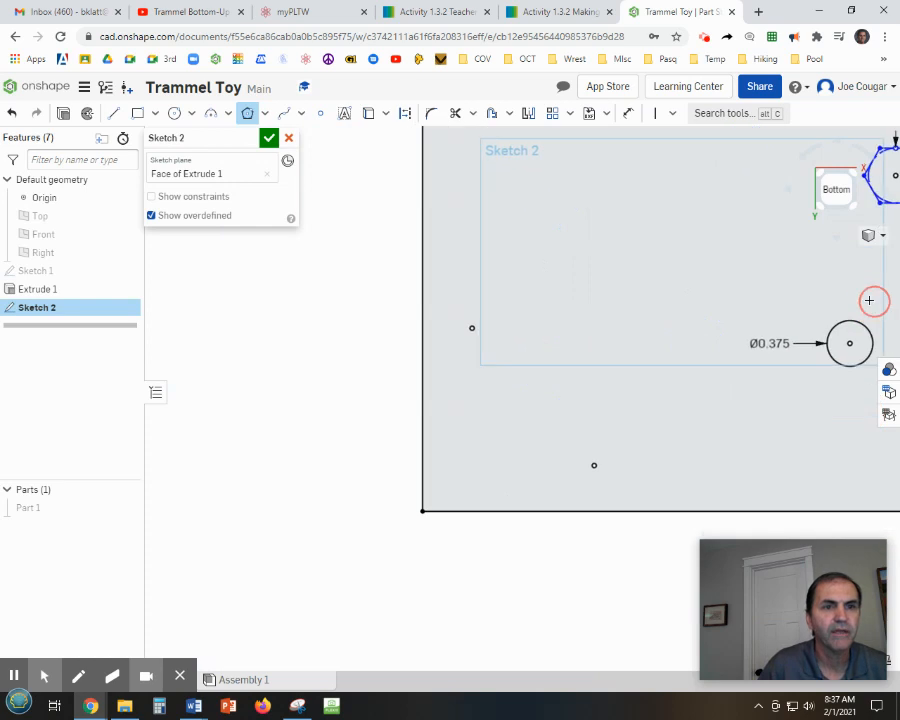
click(471, 328)
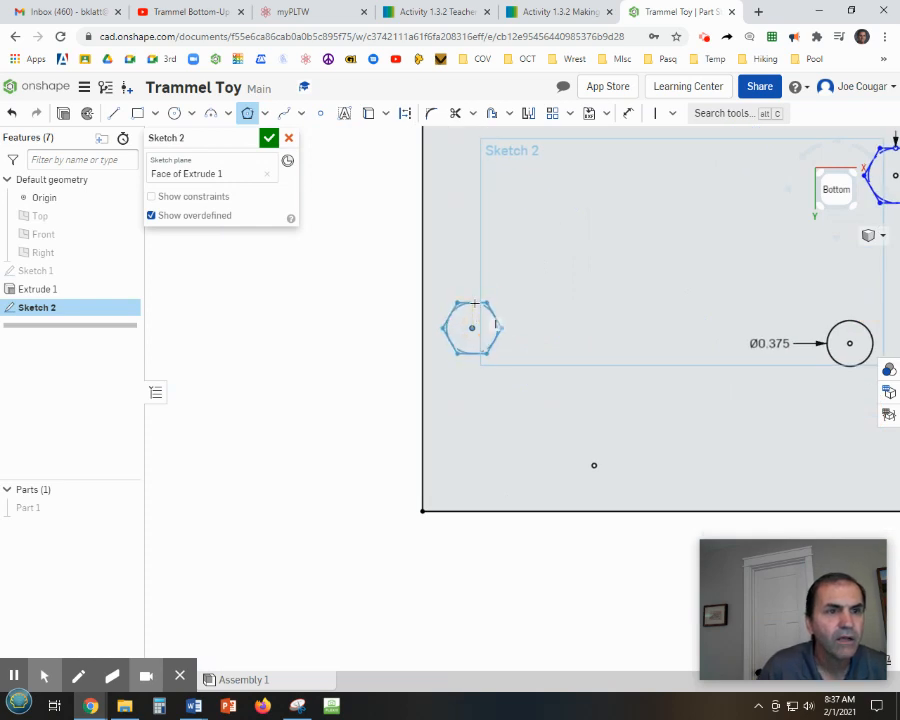
click(472, 301)
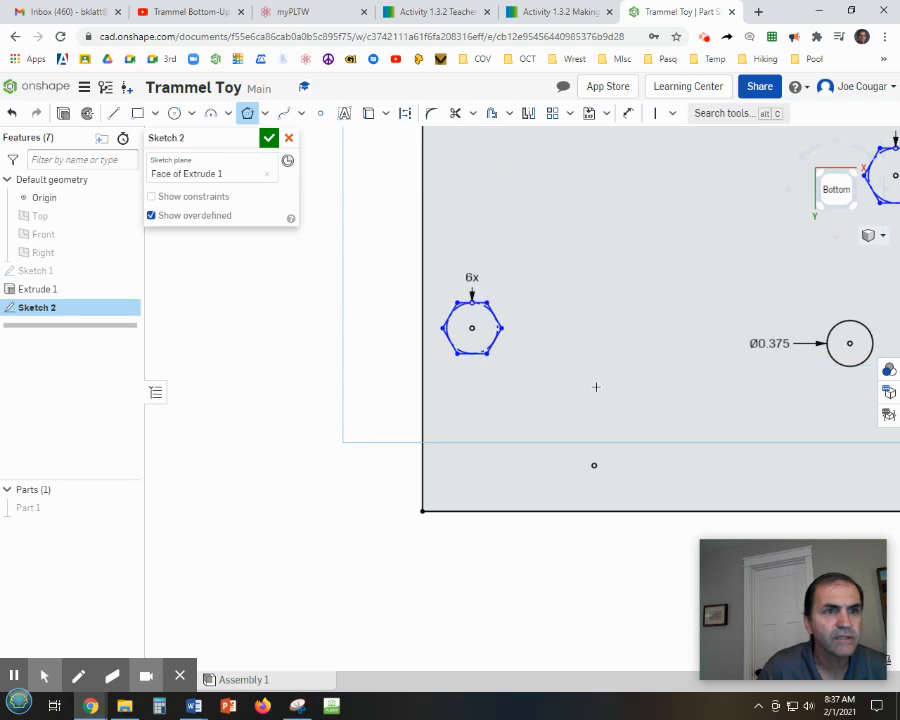
Draw an inscribed hexagon centred on the bottom-middle sketch point.
click(594, 466)
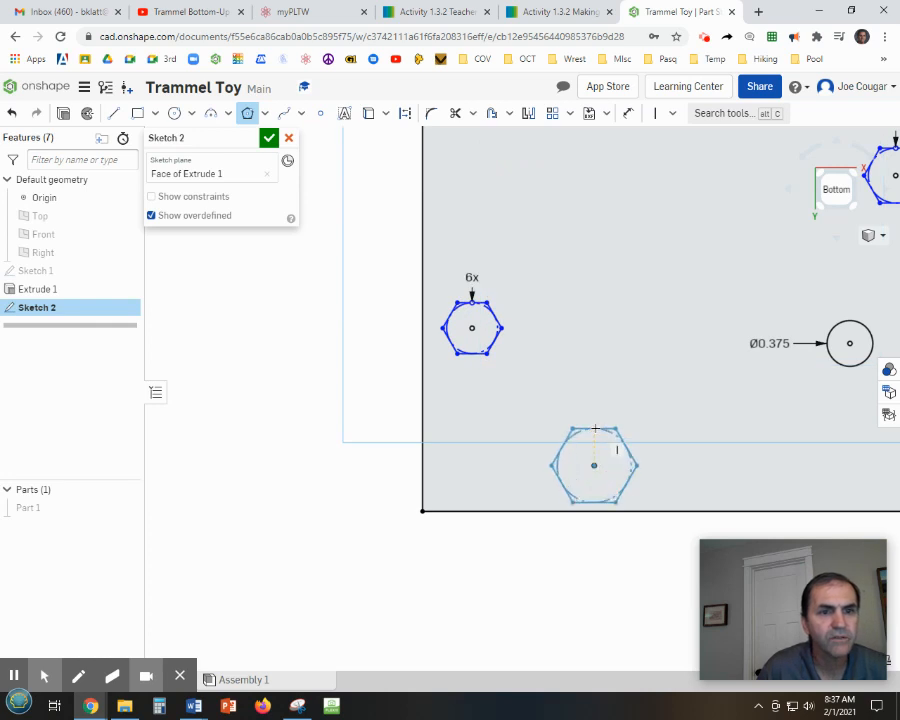
click(599, 437)
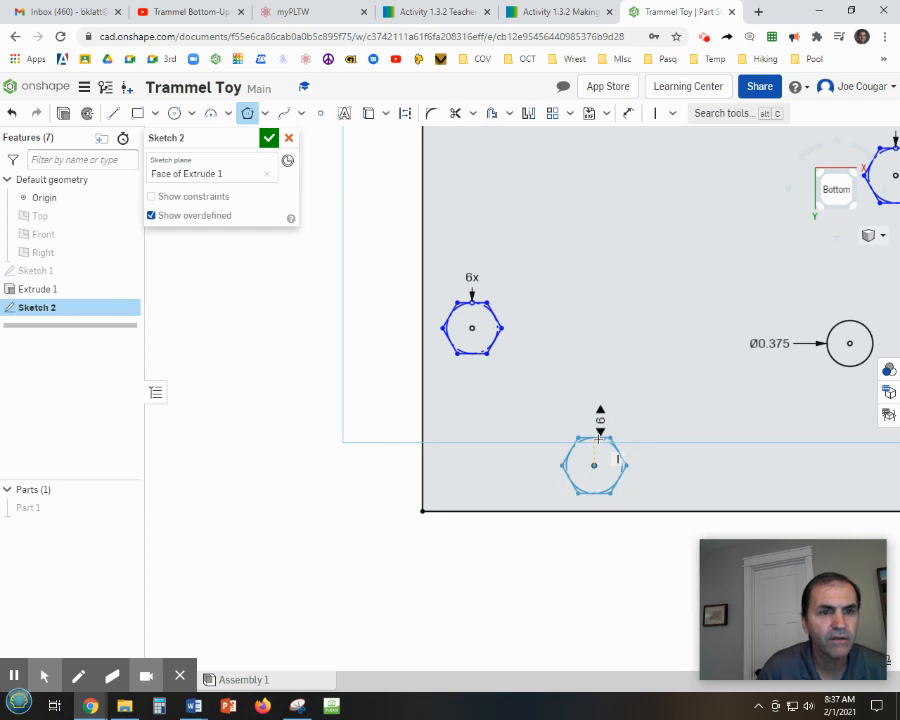
click(598, 440)
scroll(705, 446, down, 2)
scroll(724, 458, down, 1)
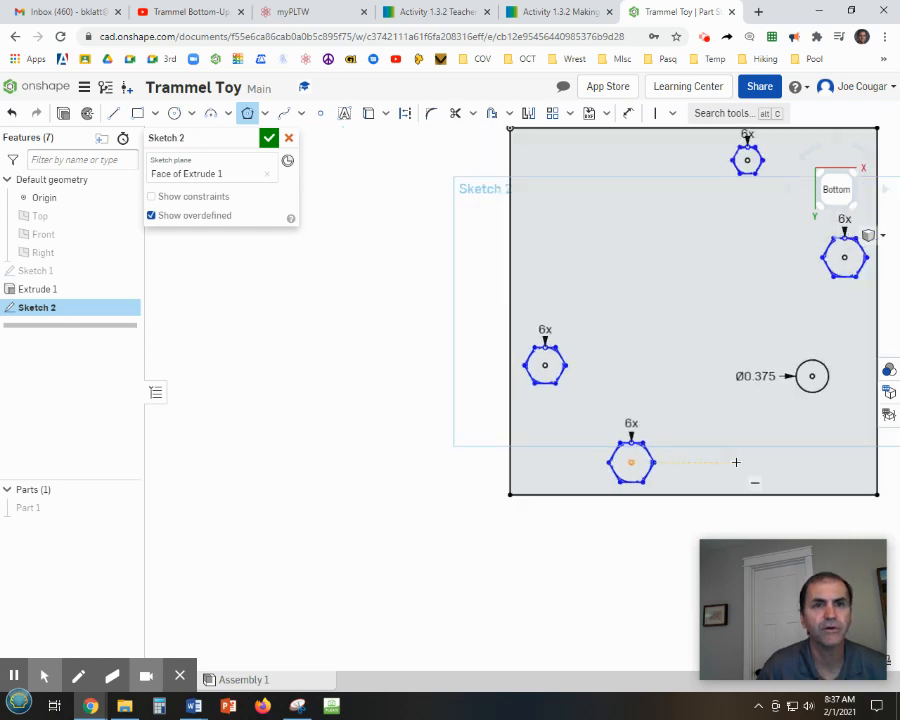
mouse_move(735, 460)
middle_down()
mouse_move(494, 496)
mouse_move(531, 511)
middle_up()
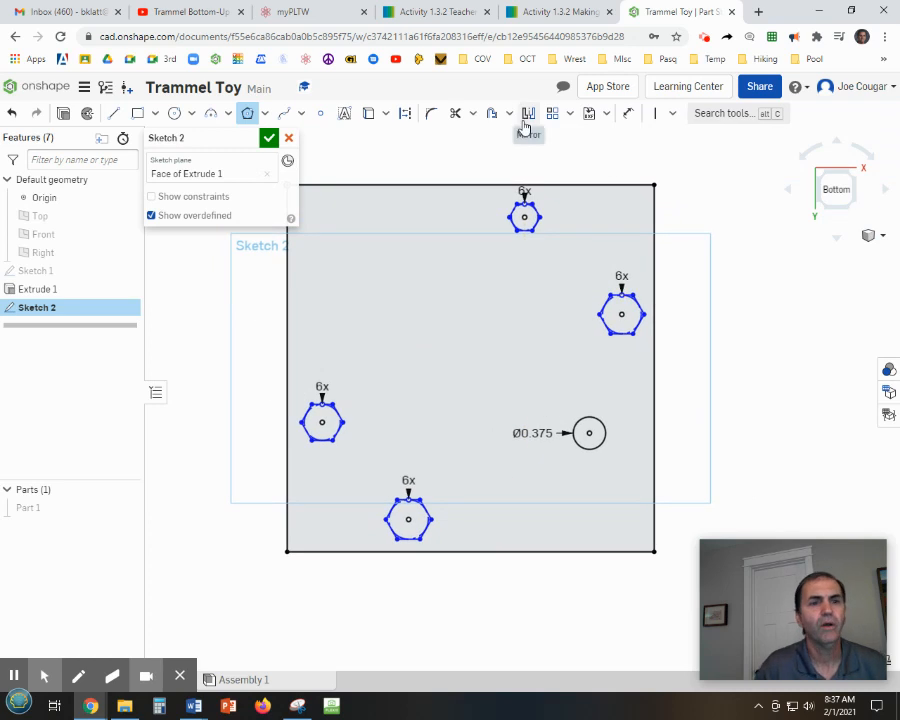
Dimension the top hexagon's flat-to-flat height as 0.422 in.
scroll(527, 140, up, 3)
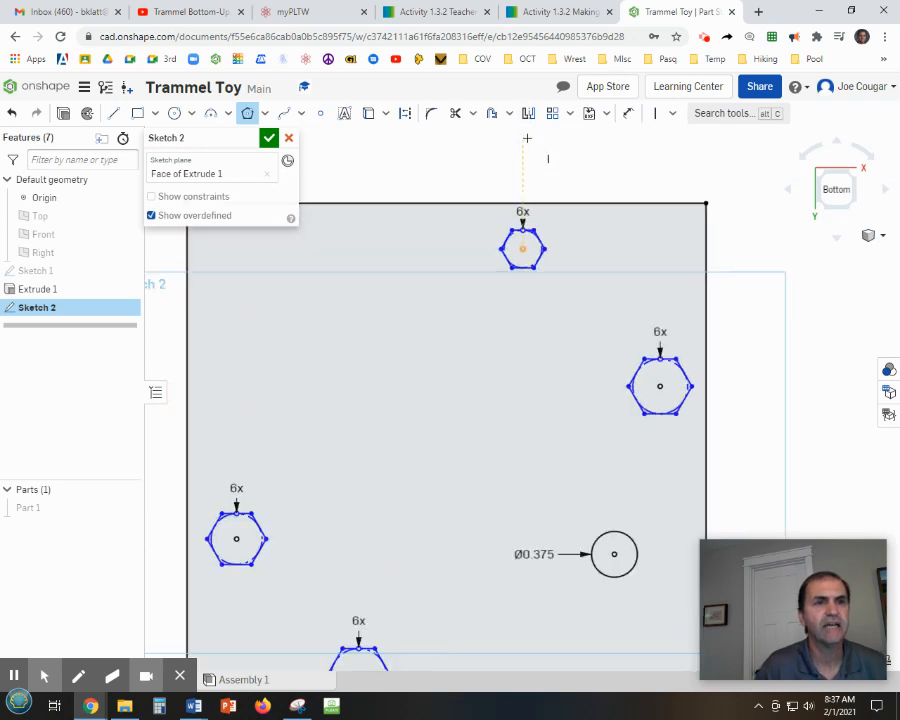
click(628, 113)
scroll(520, 220, up, 3)
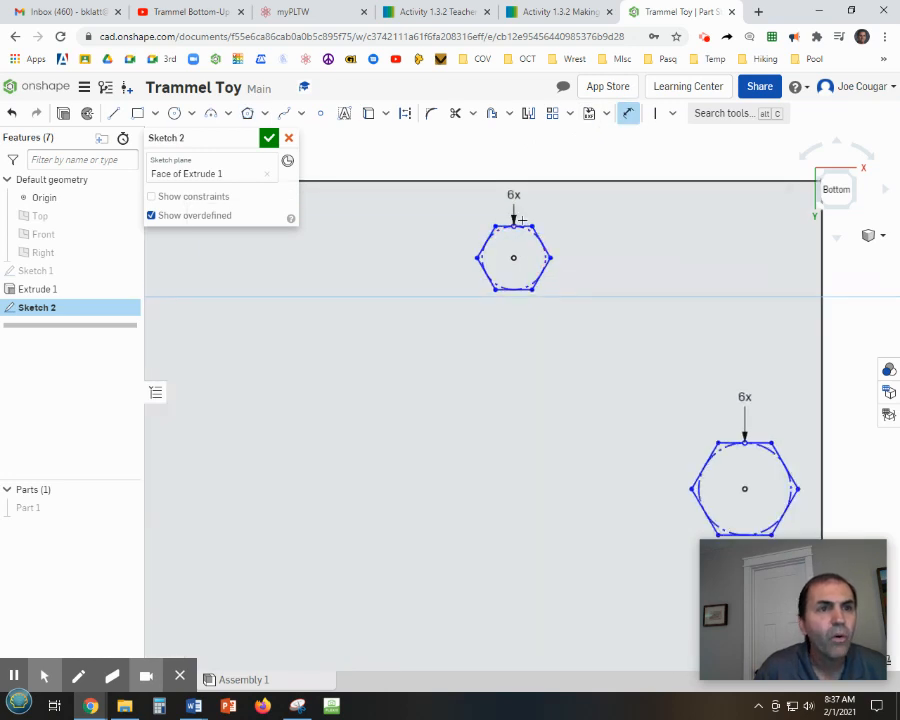
click(523, 222)
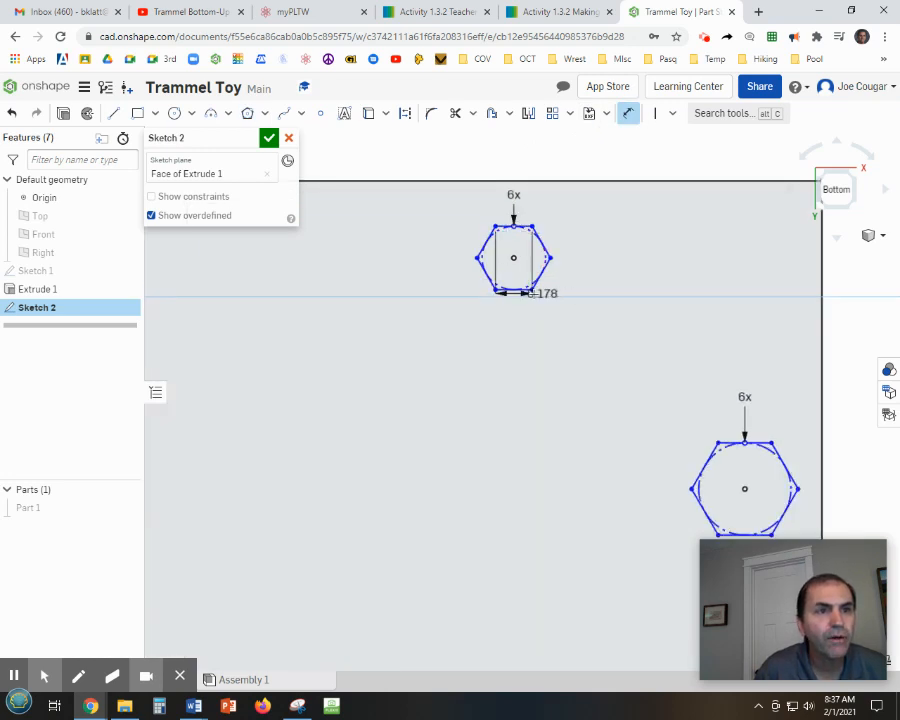
click(525, 291)
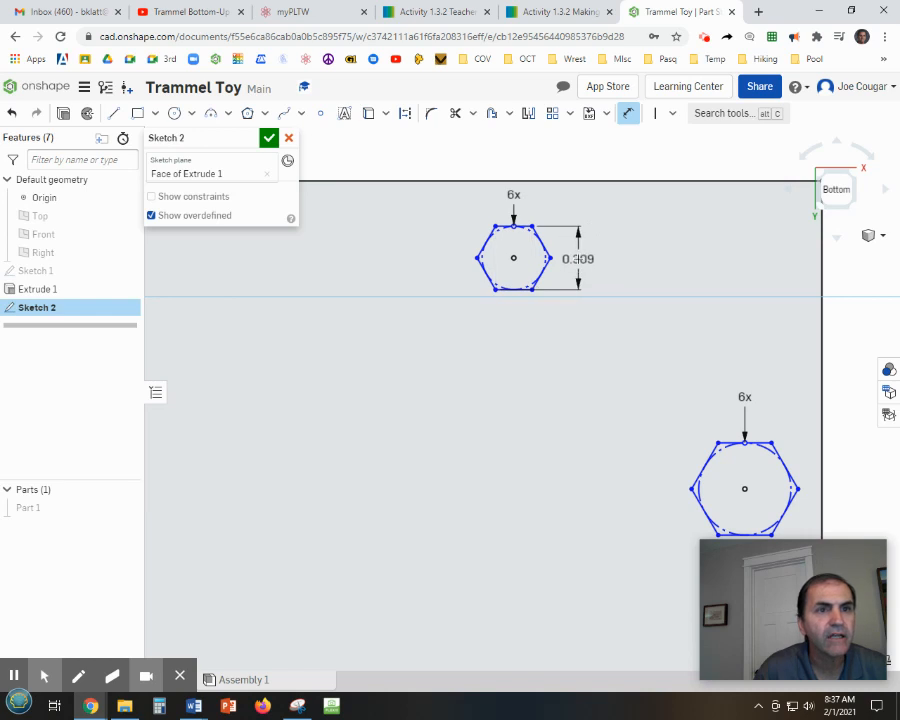
click(579, 254)
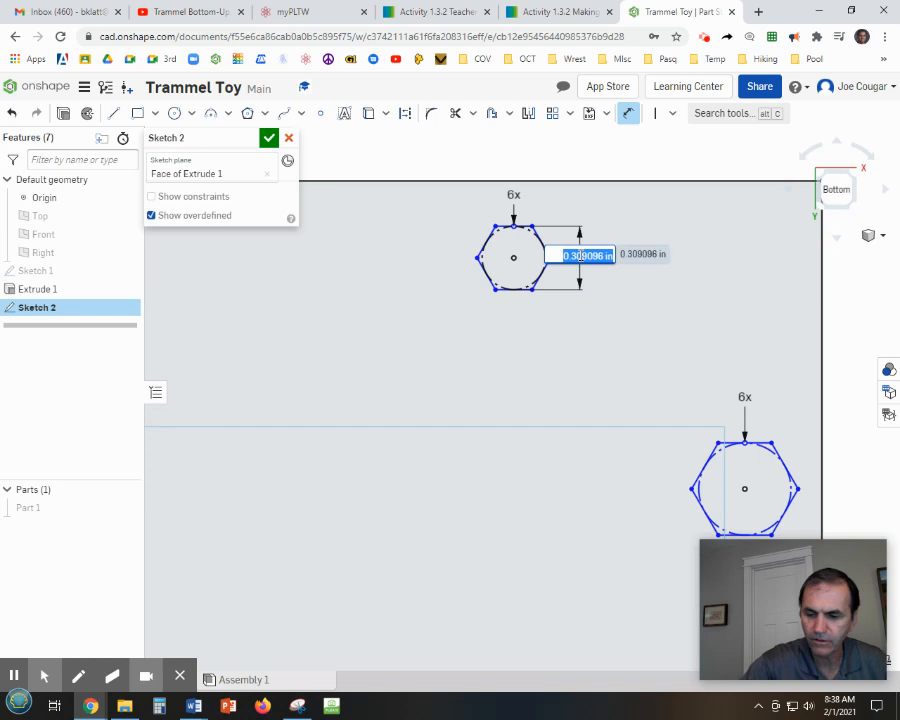
key(BackSpace)
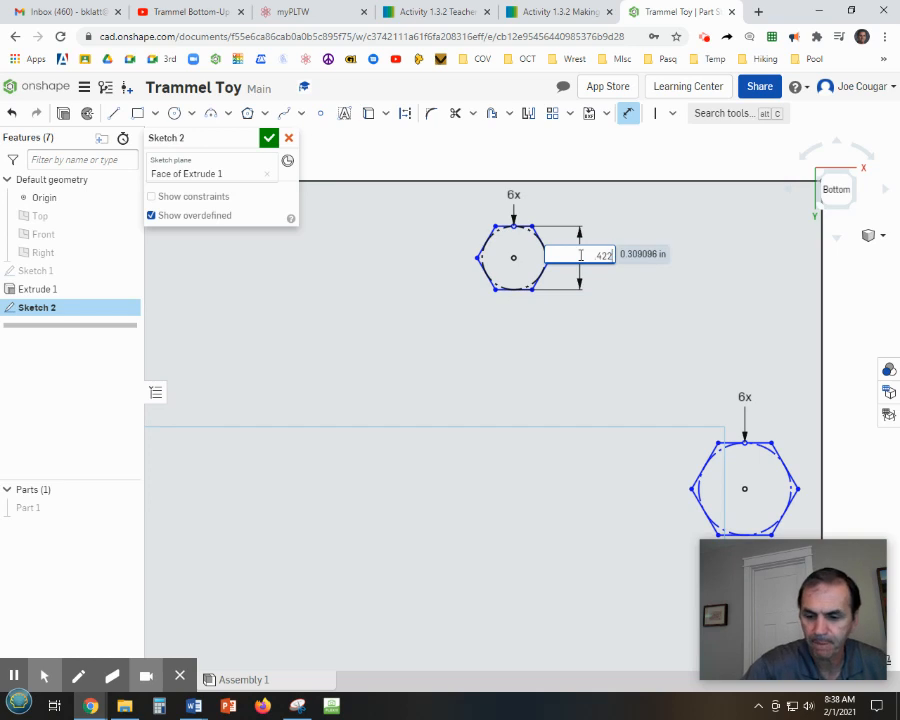
key(Return)
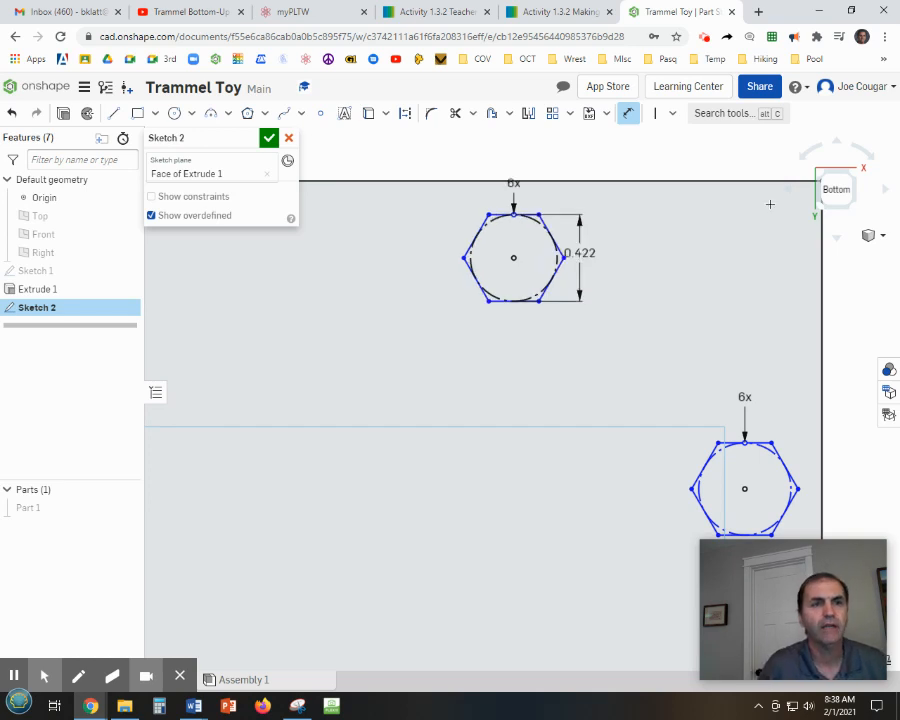
Apply an Equal constraint between the bottom edges of the top hexagon and the upper-right hexagon.
scroll(725, 277, down, 2)
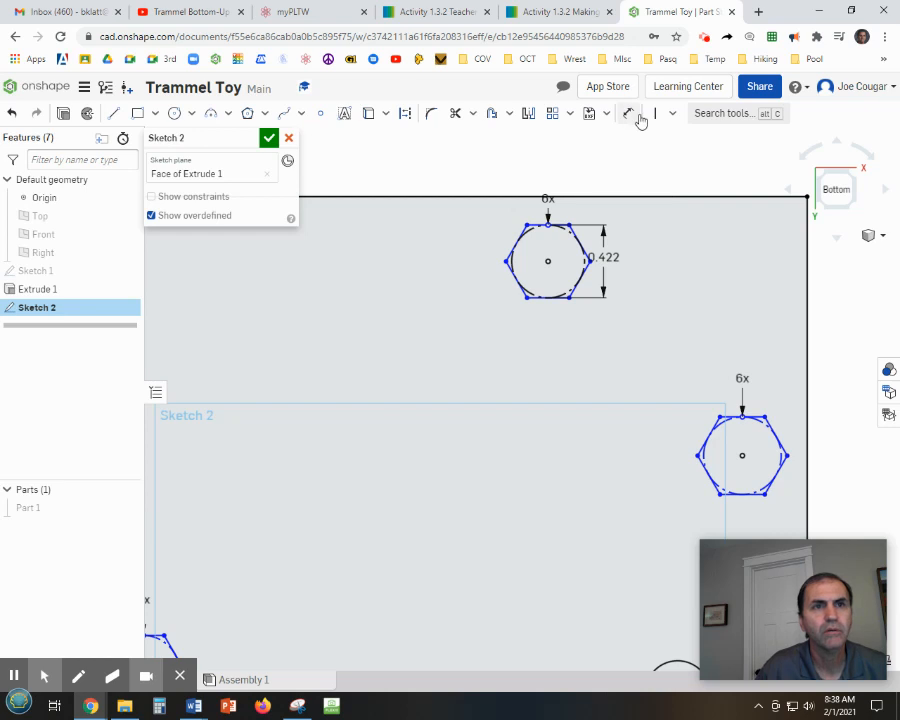
click(672, 113)
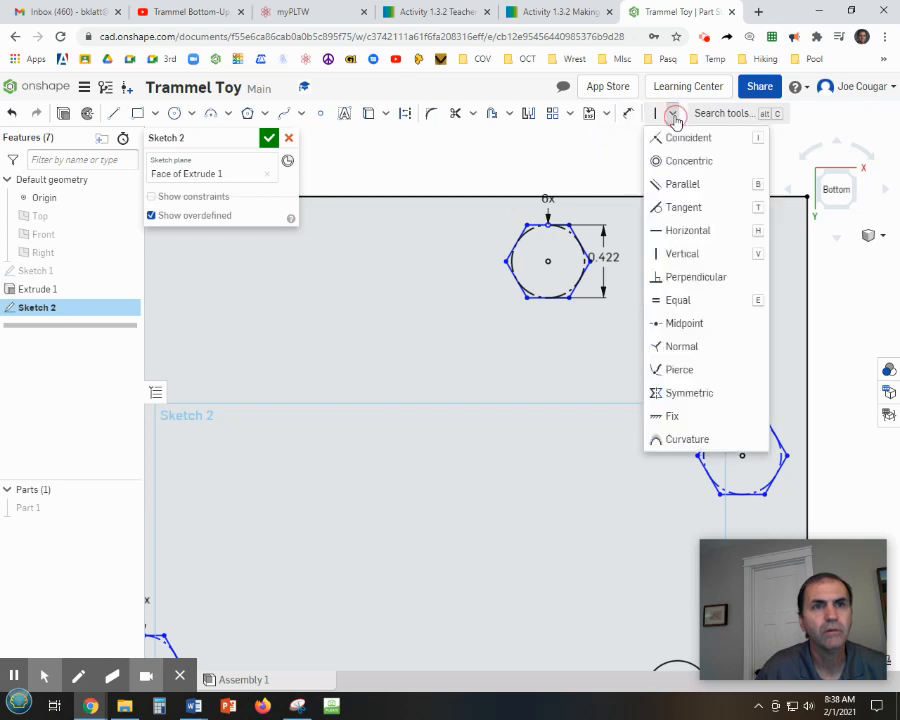
click(668, 302)
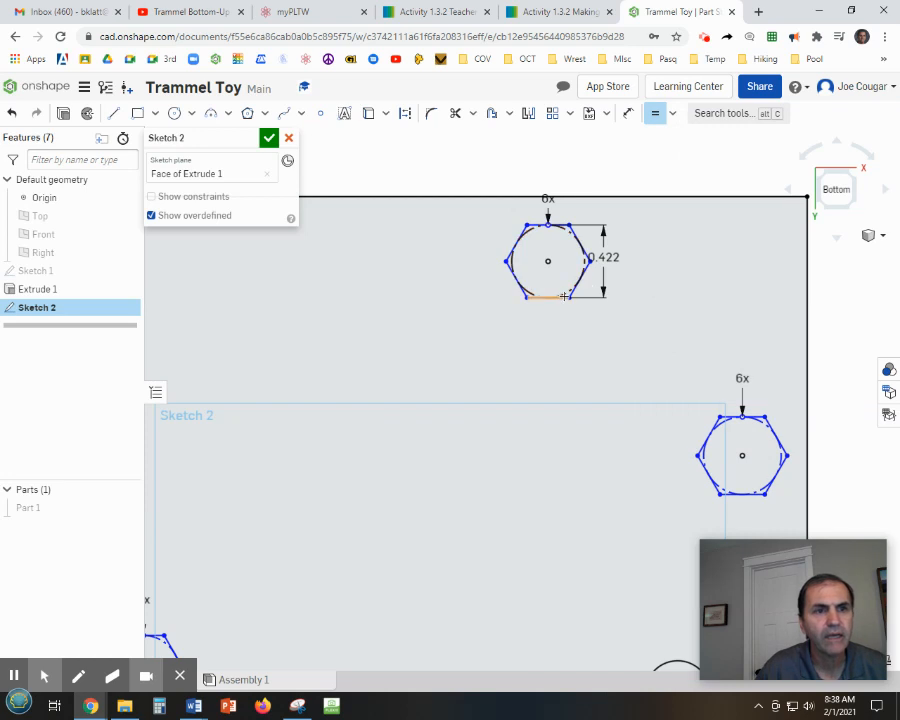
click(563, 296)
click(735, 494)
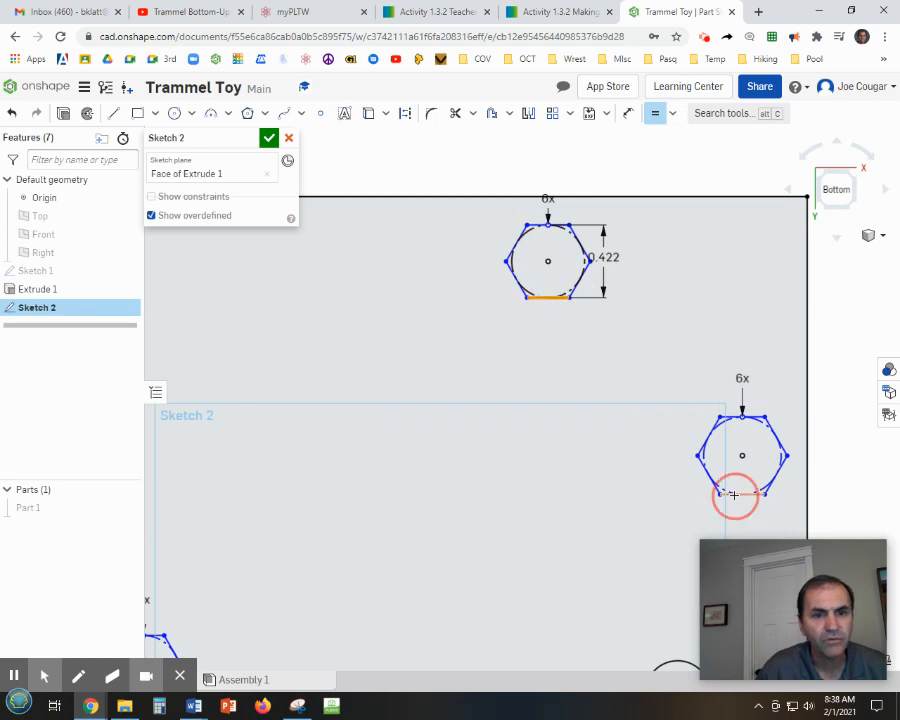
mouse_move(740, 508)
middle_down()
mouse_move(717, 480)
mouse_move(781, 285)
middle_up()
scroll(767, 321, up, 2)
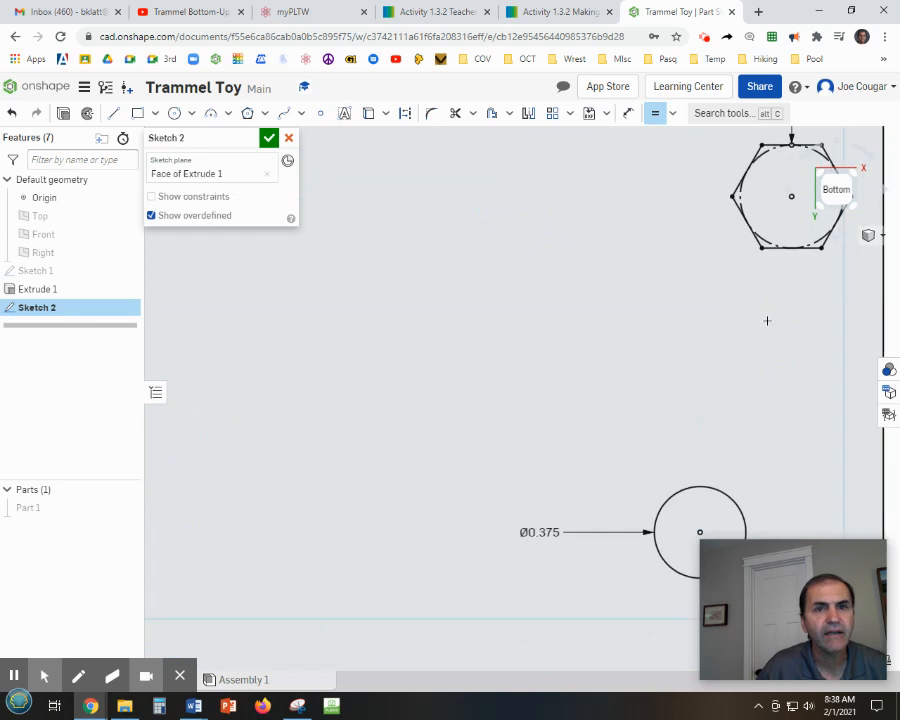
scroll(768, 322, down, 3)
scroll(768, 322, down, 2)
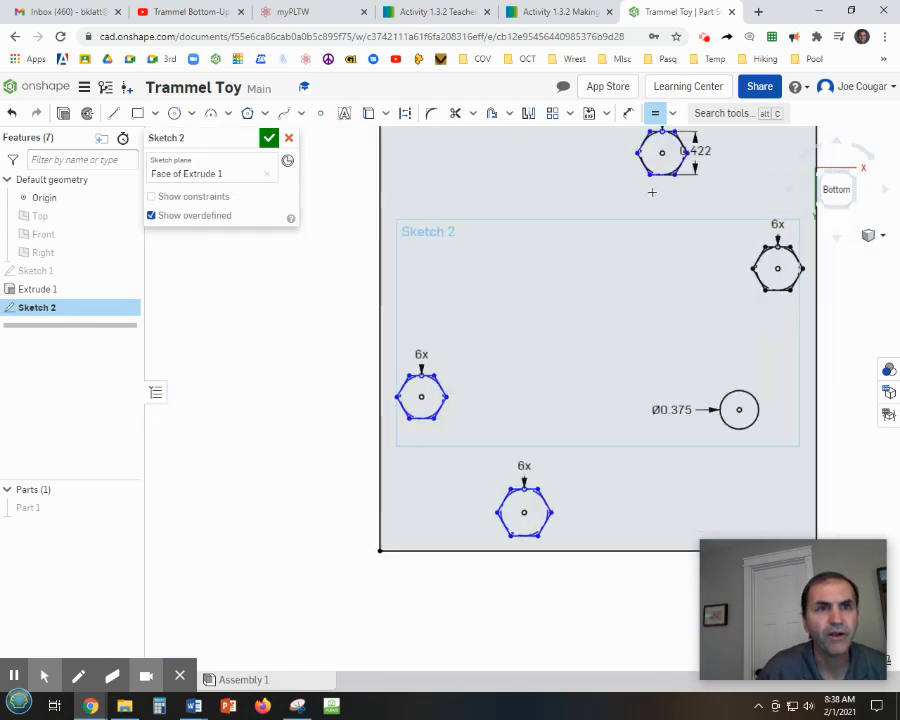
Constrain the left-middle and bottom-middle hexagons' edges equal to the top hexagon's bottom edge, then finish the sketch.
scroll(655, 178, up, 1)
click(656, 176)
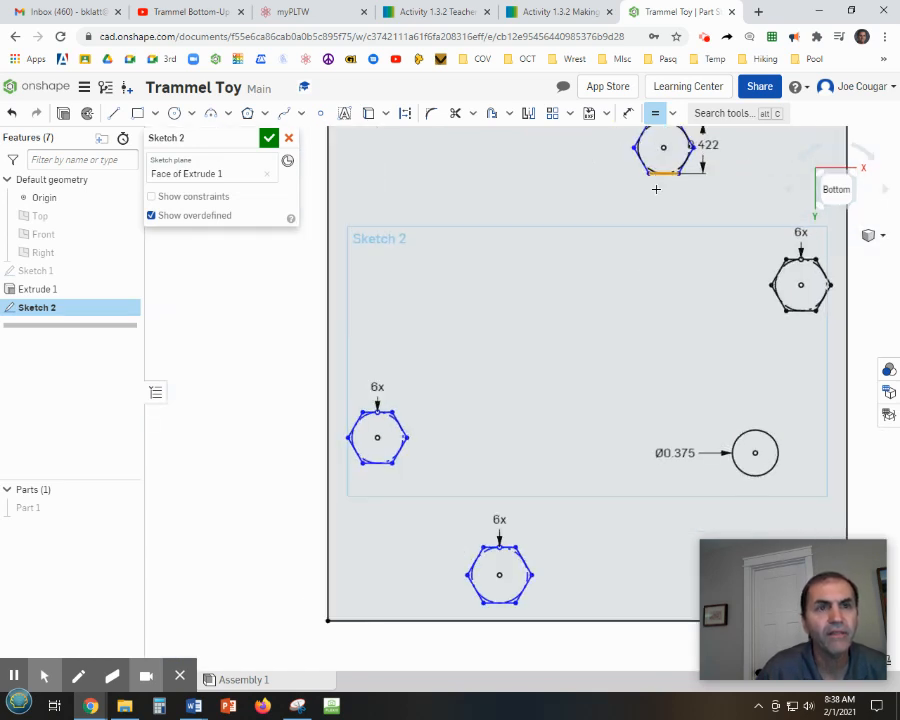
click(384, 463)
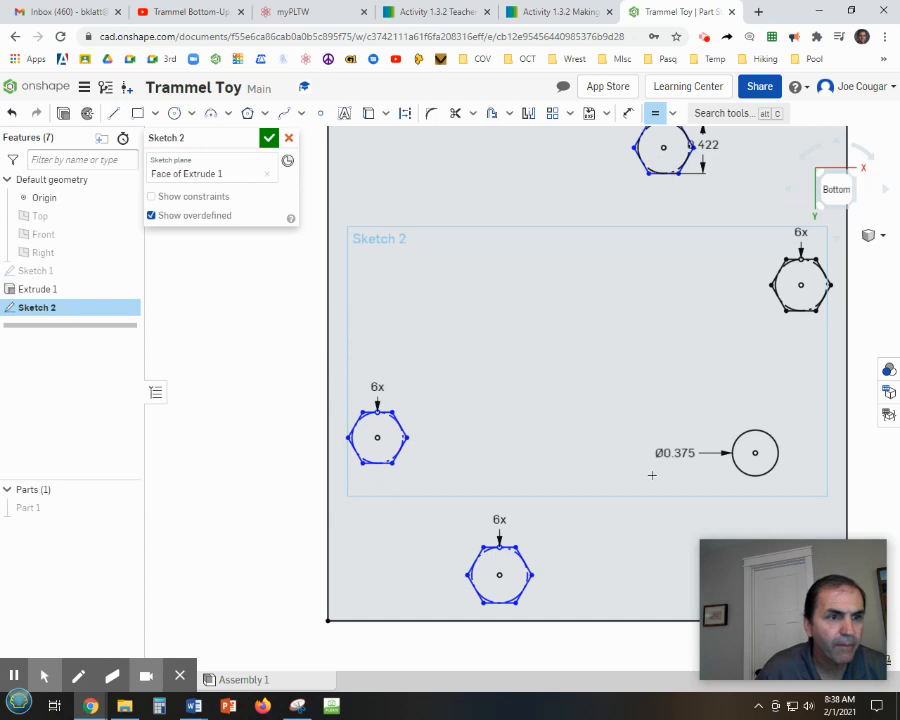
click(655, 175)
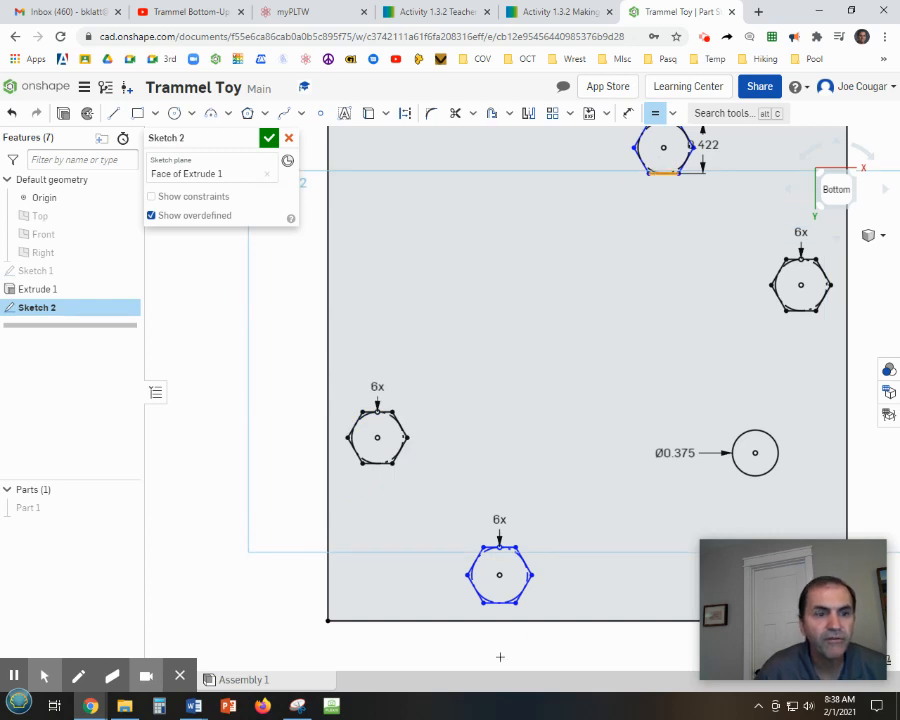
click(498, 603)
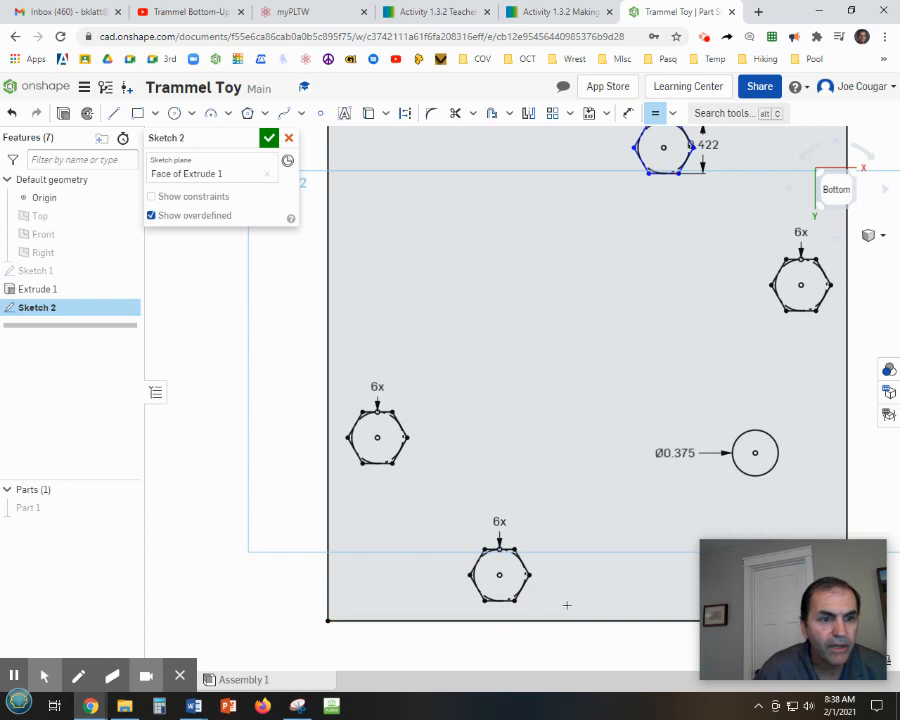
scroll(602, 547, down, 2)
middle_drag(604, 526, 529, 477)
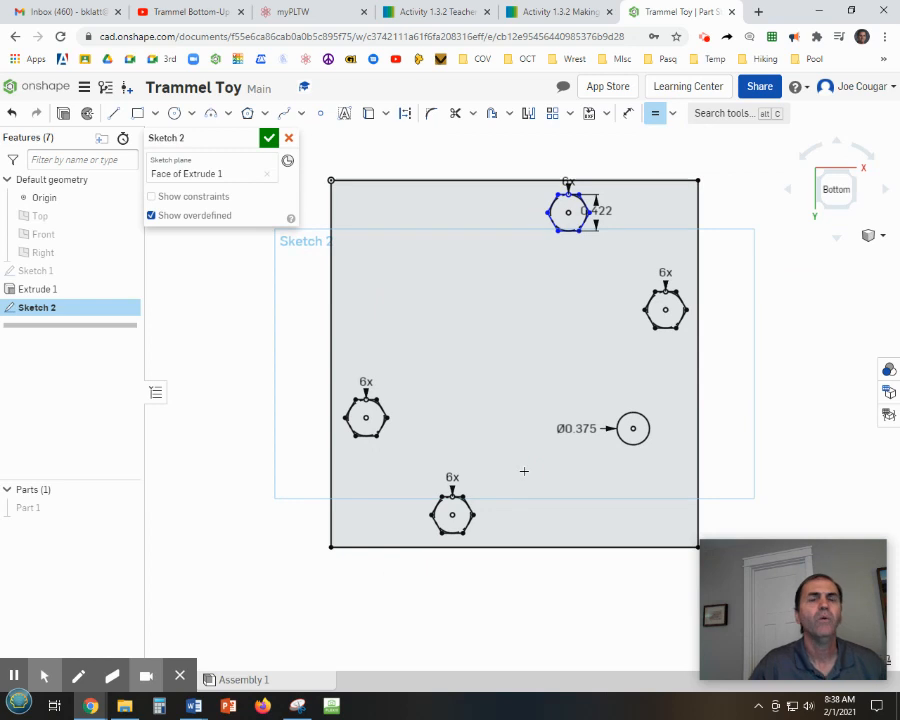
click(269, 139)
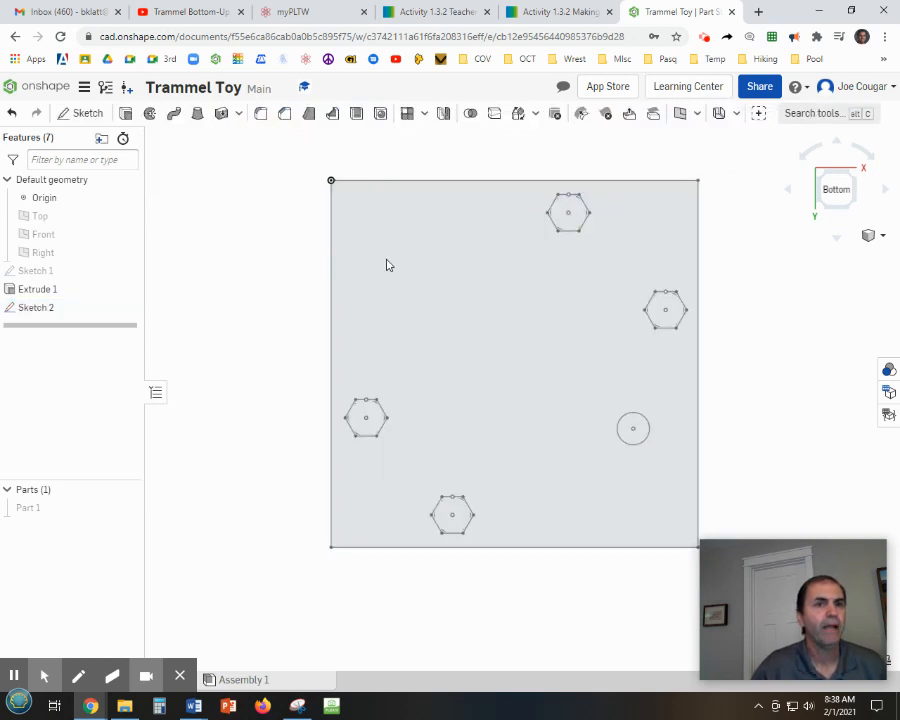
Extrude a new solid from the sketch's plate region plus the square, slot and small-hole regions, leaving hexagons and 0.375 circle open.
right_drag(741, 378, 702, 396)
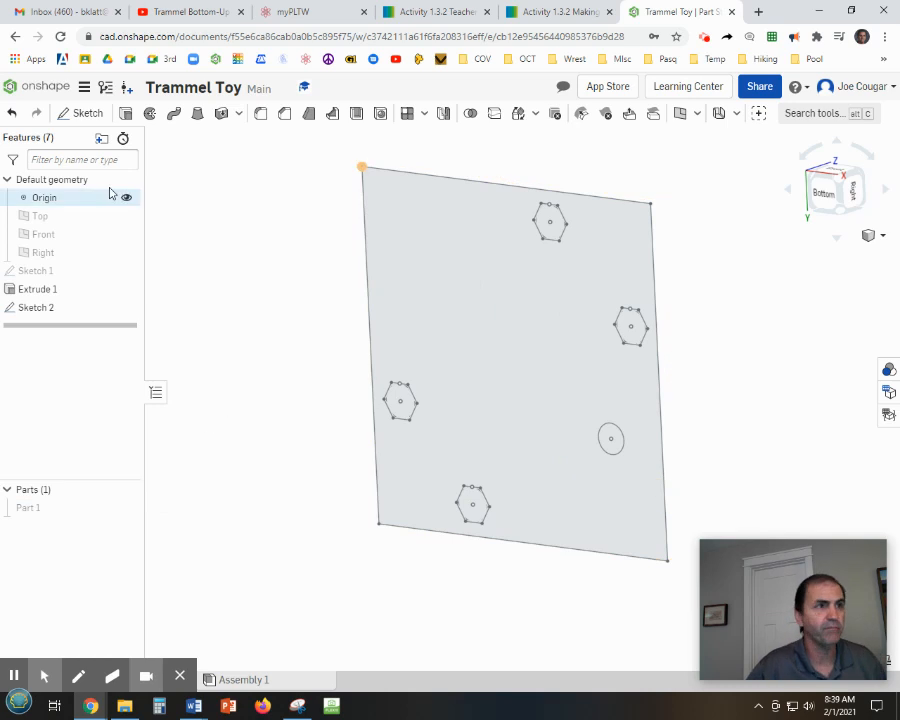
click(127, 116)
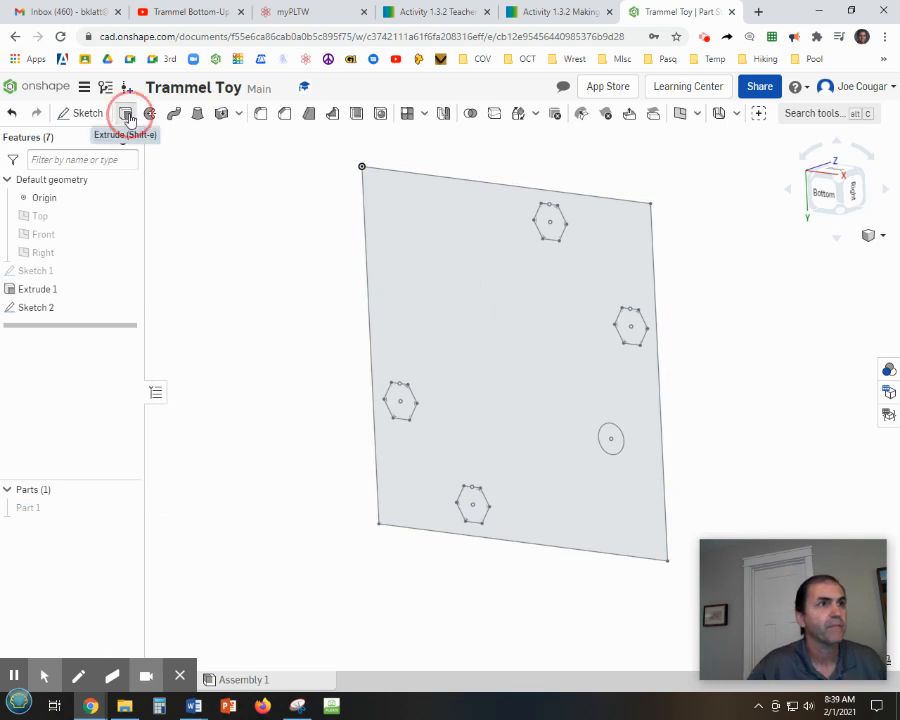
click(489, 369)
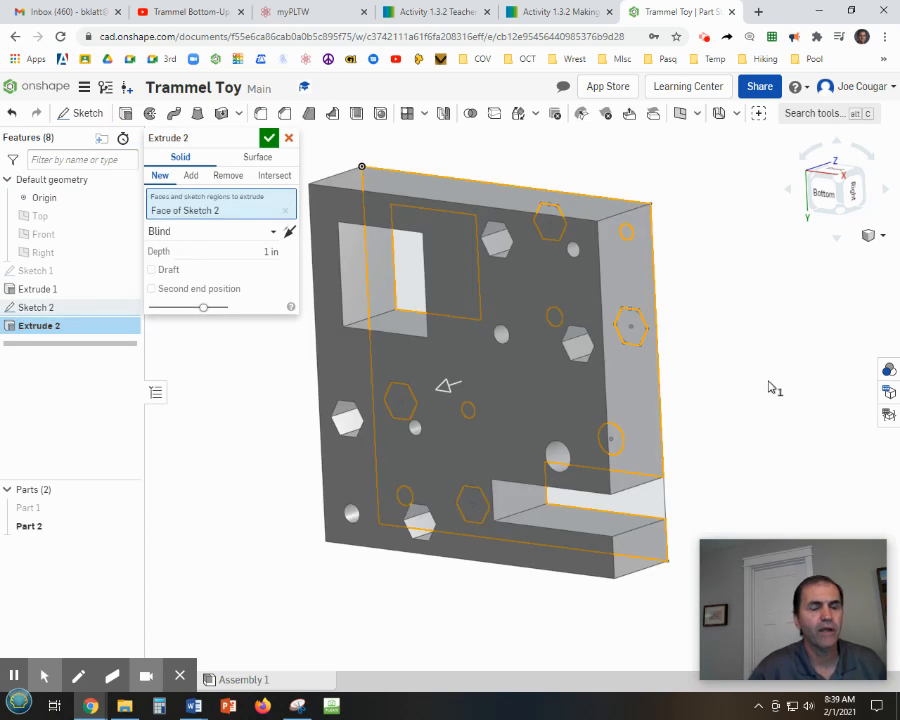
mouse_move(754, 382)
right_down()
mouse_move(768, 381)
mouse_move(776, 366)
mouse_move(762, 385)
right_up()
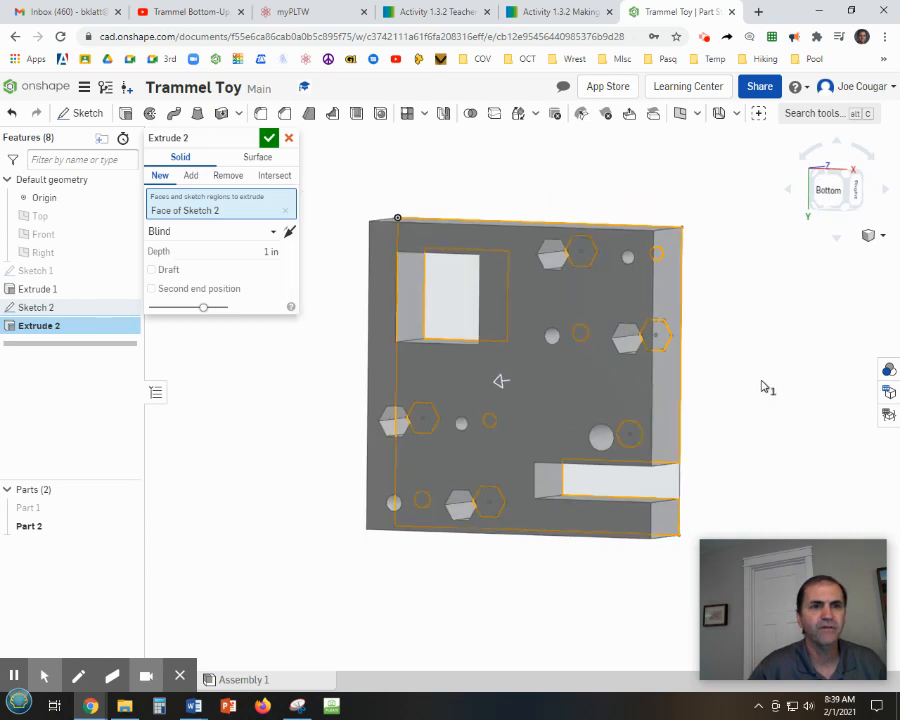
click(438, 298)
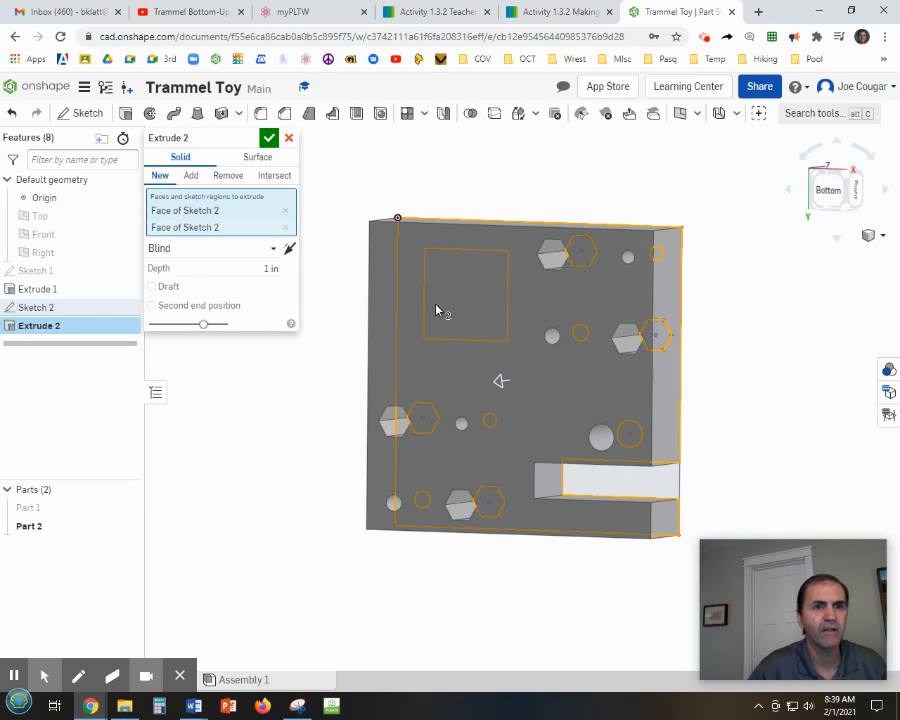
click(617, 486)
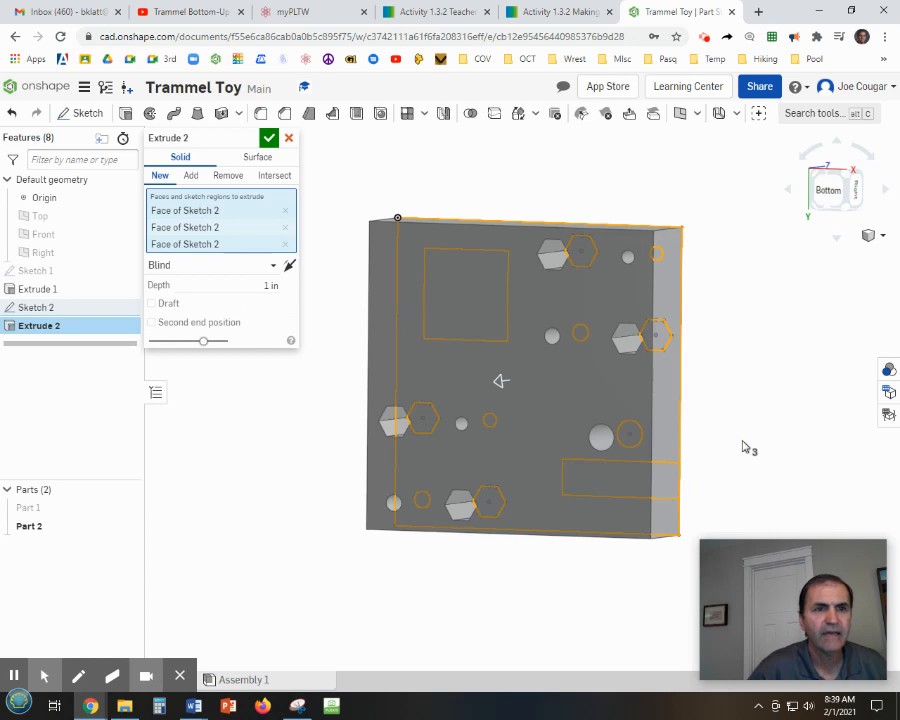
right_drag(727, 440, 746, 409)
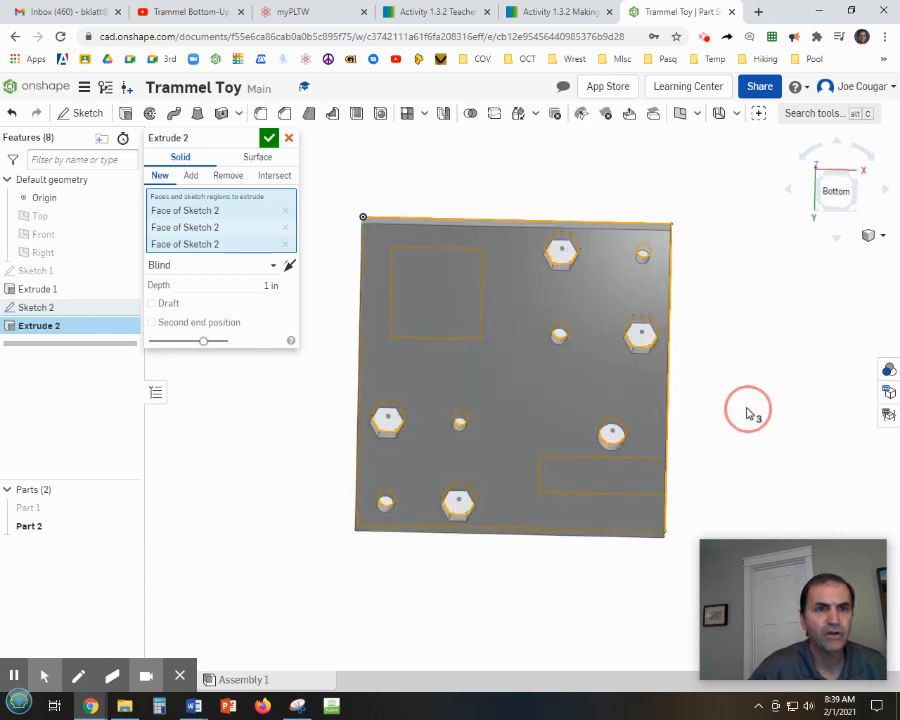
click(643, 255)
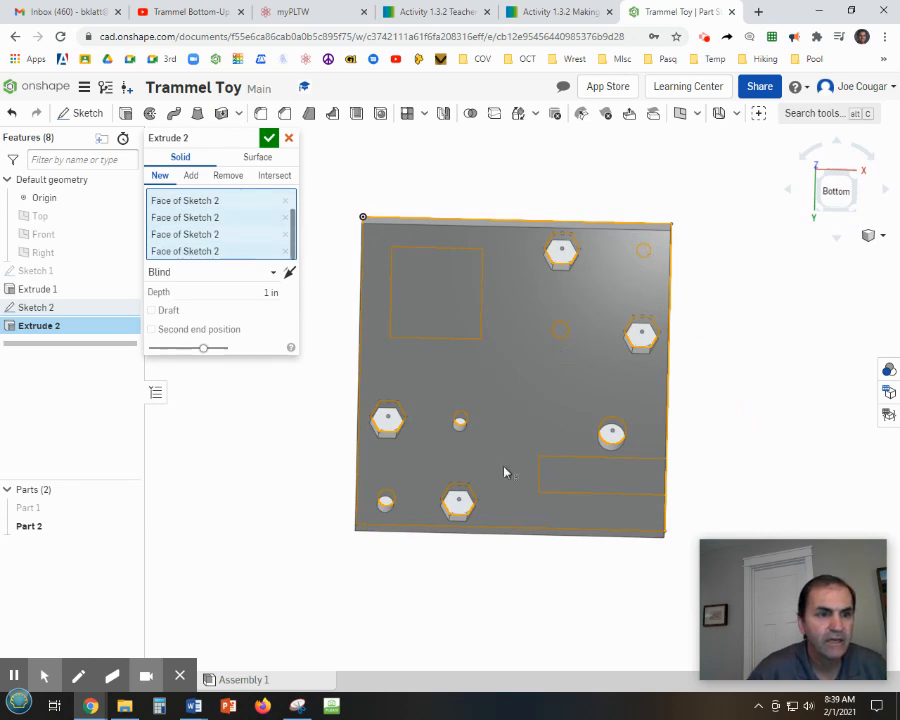
click(462, 424)
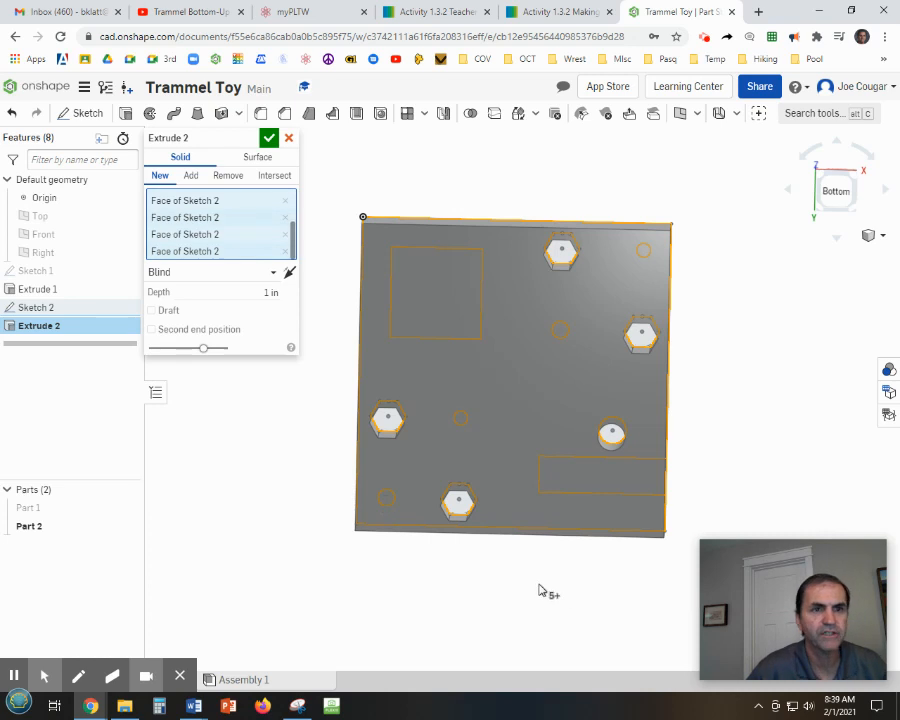
mouse_move(538, 588)
right_down()
mouse_move(540, 600)
mouse_move(550, 581)
mouse_move(540, 575)
right_up()
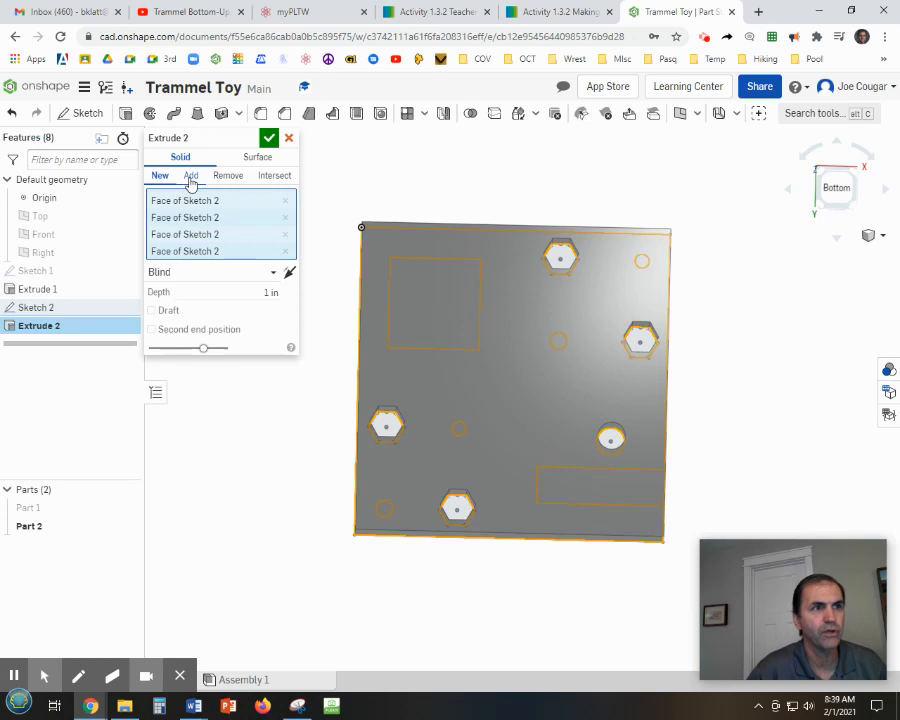
click(268, 139)
Edit Extrude 2 and set its depth to 0.25 in.
right_drag(589, 595, 557, 609)
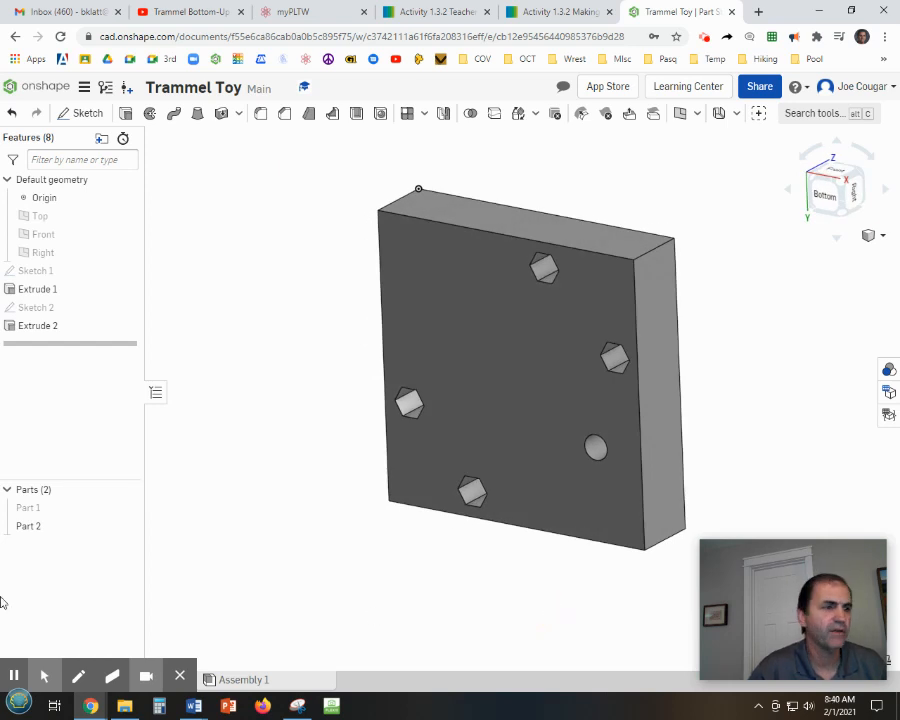
double_click(28, 326)
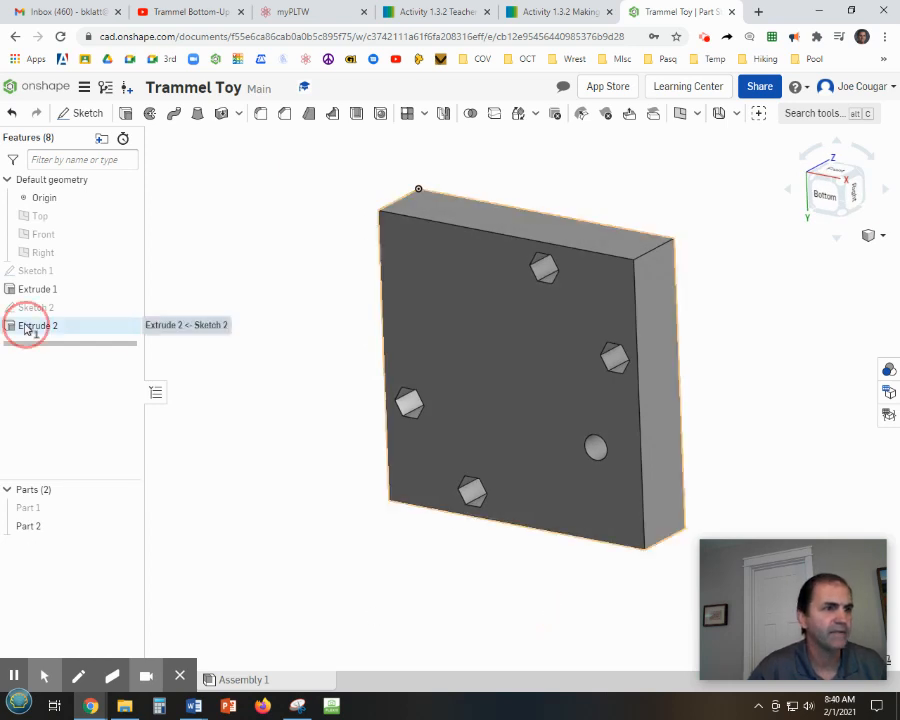
click(267, 292)
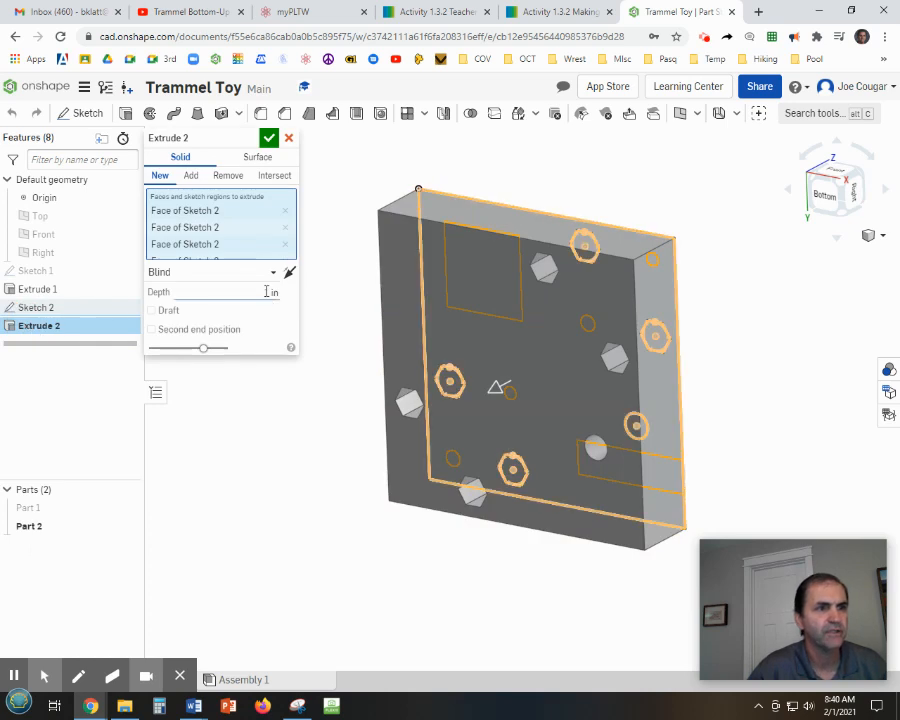
text(2)
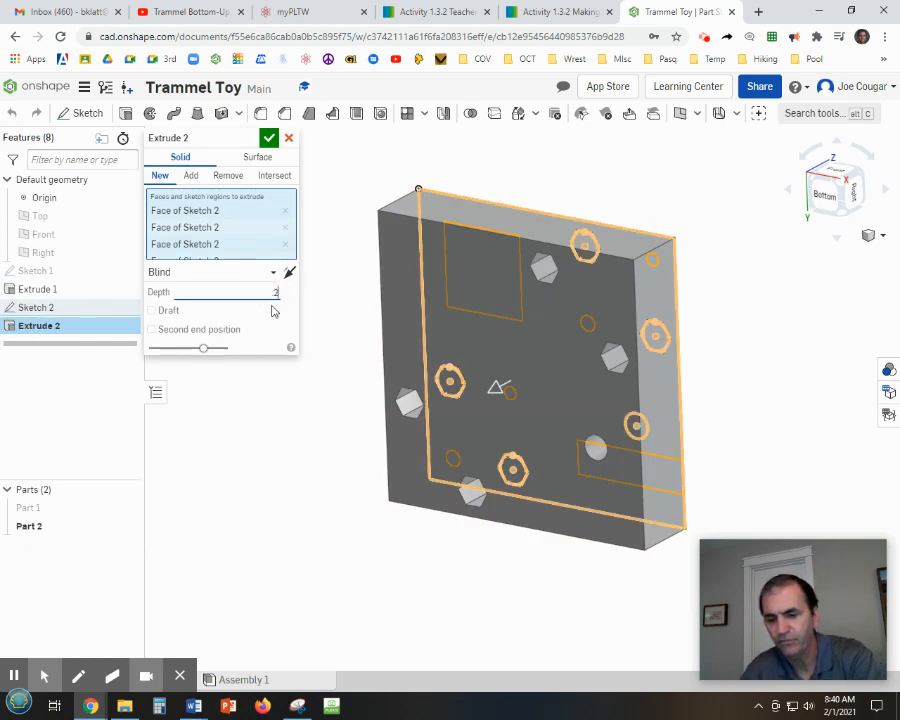
text(5)
key(Return)
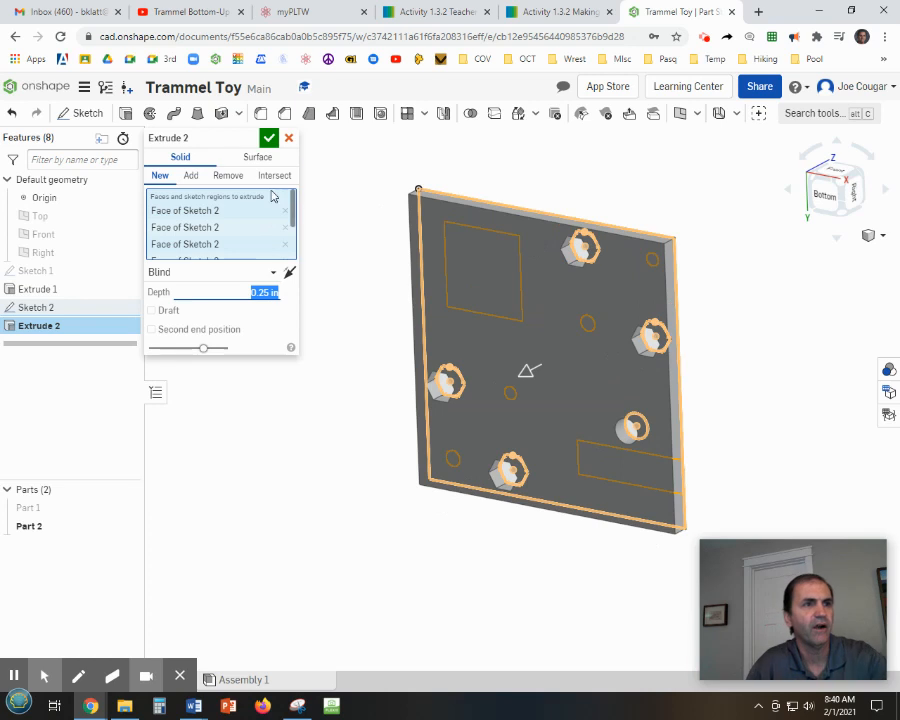
click(268, 142)
Show the hidden Part 1 together with the new plate.
click(237, 576)
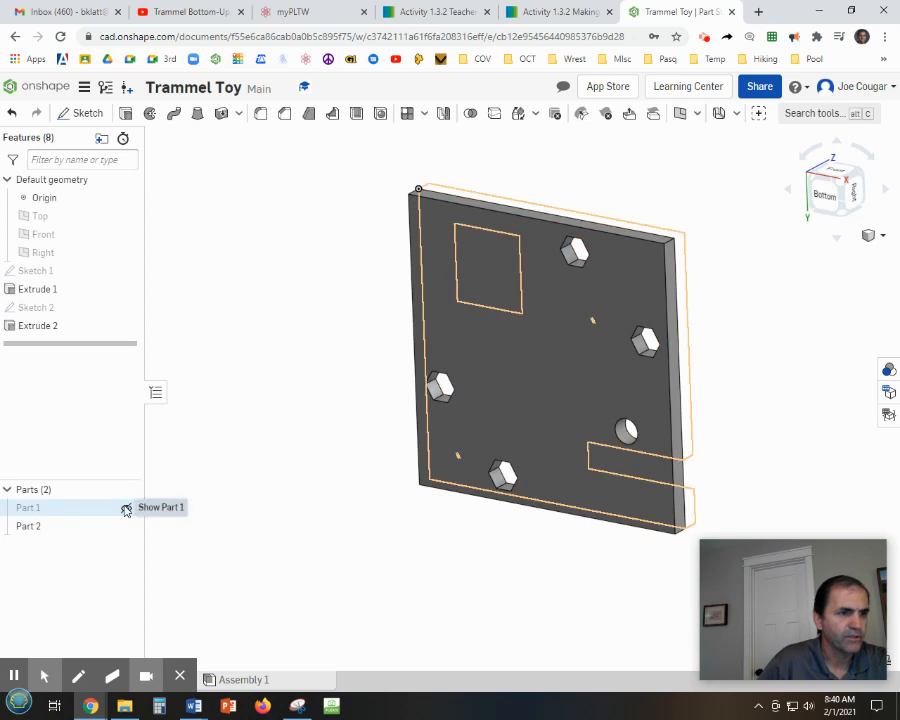
click(126, 508)
right_drag(325, 384, 342, 405)
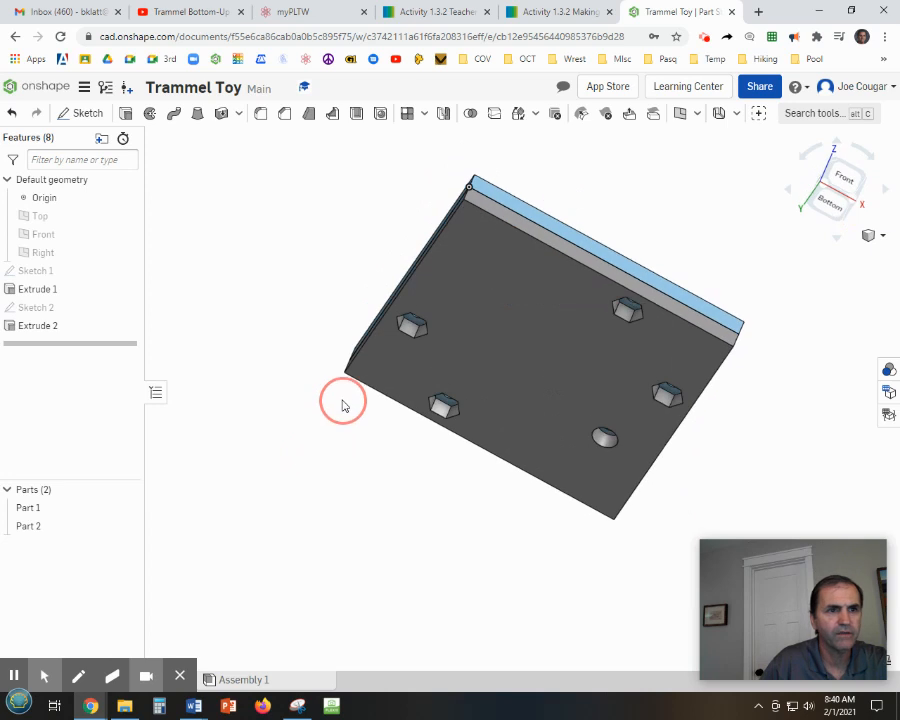
Rename Part 1 as Bottom Plate.
right_click(33, 509)
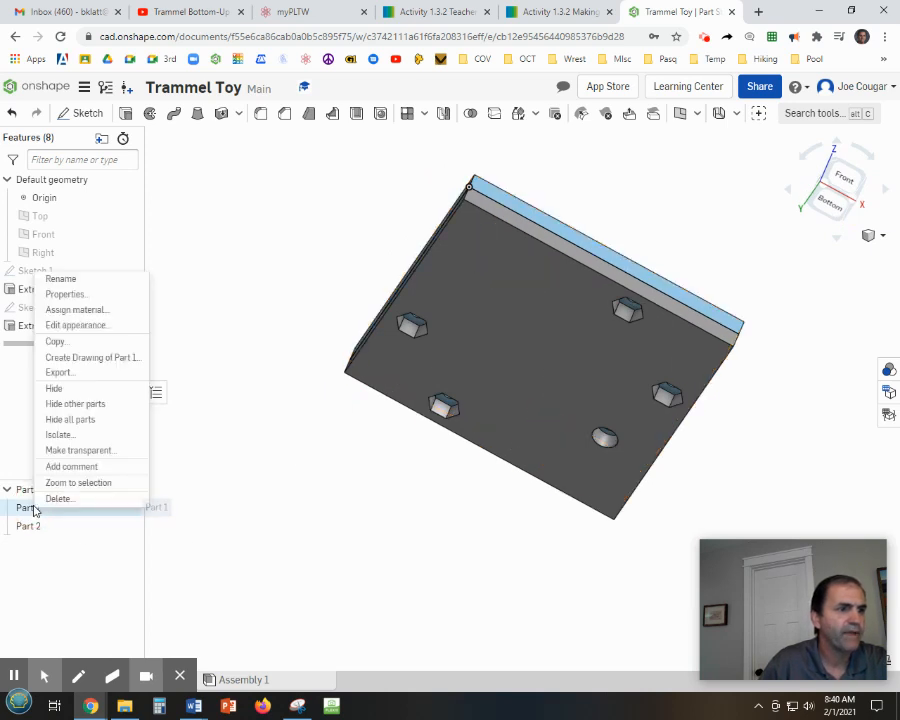
click(58, 279)
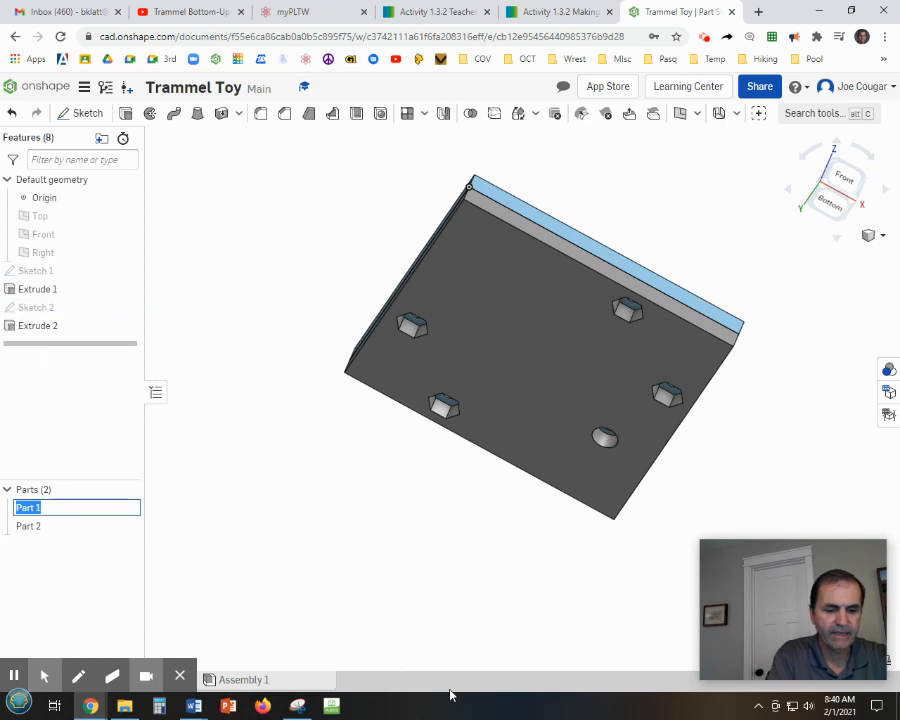
text(Bo)
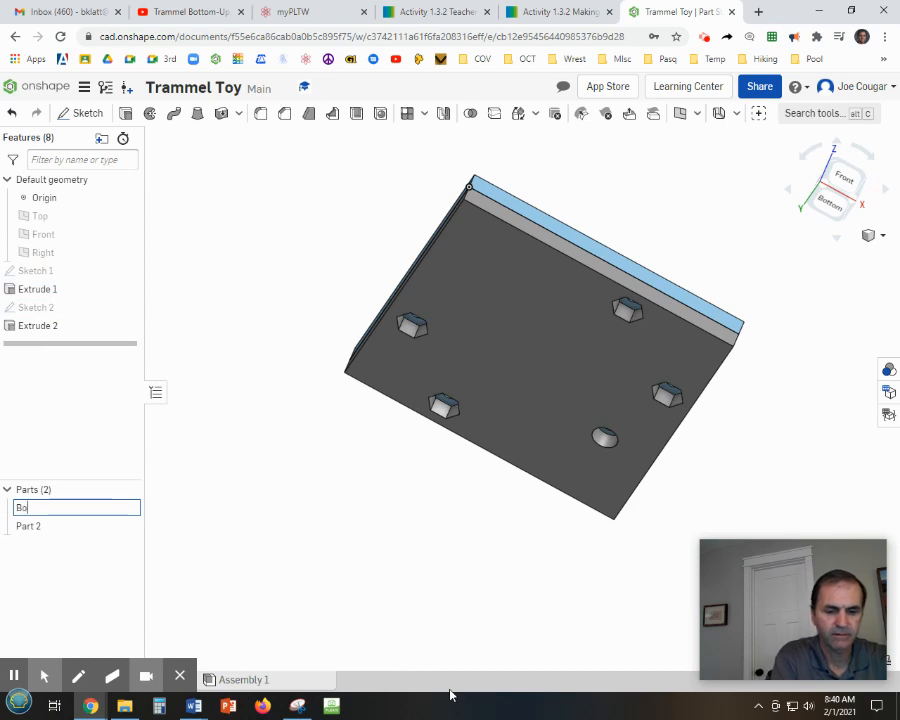
text(ttom)
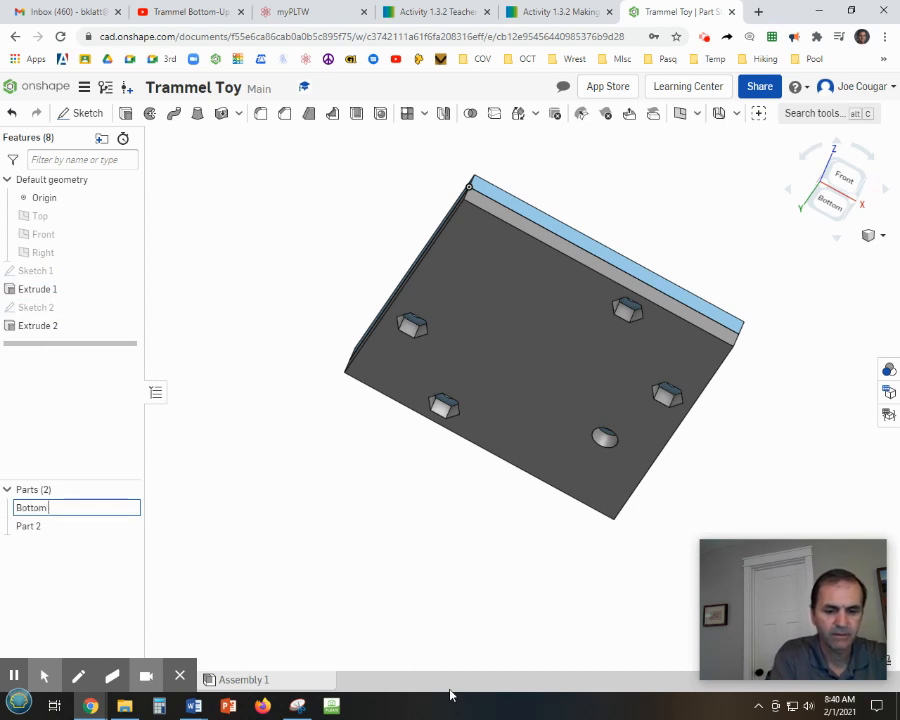
text( Pla)
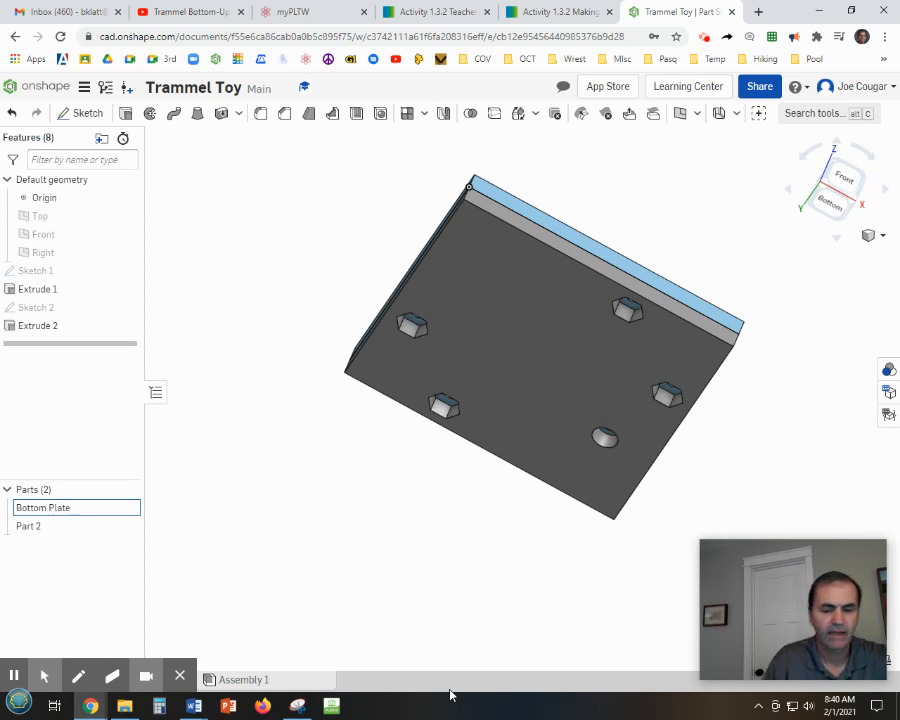
text(te)
click(44, 528)
right_click(45, 528)
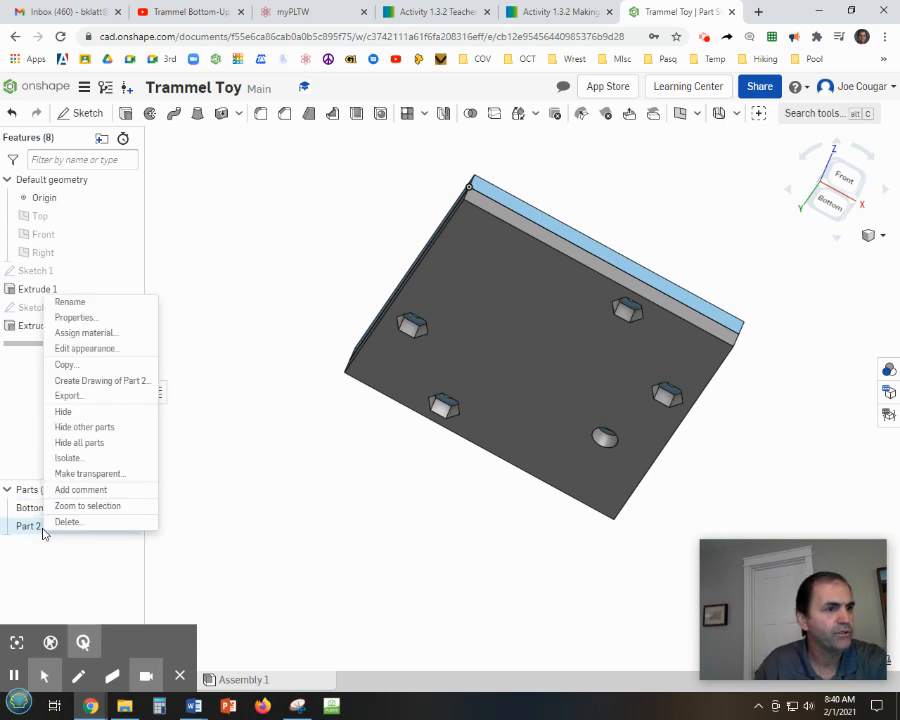
click(80, 300)
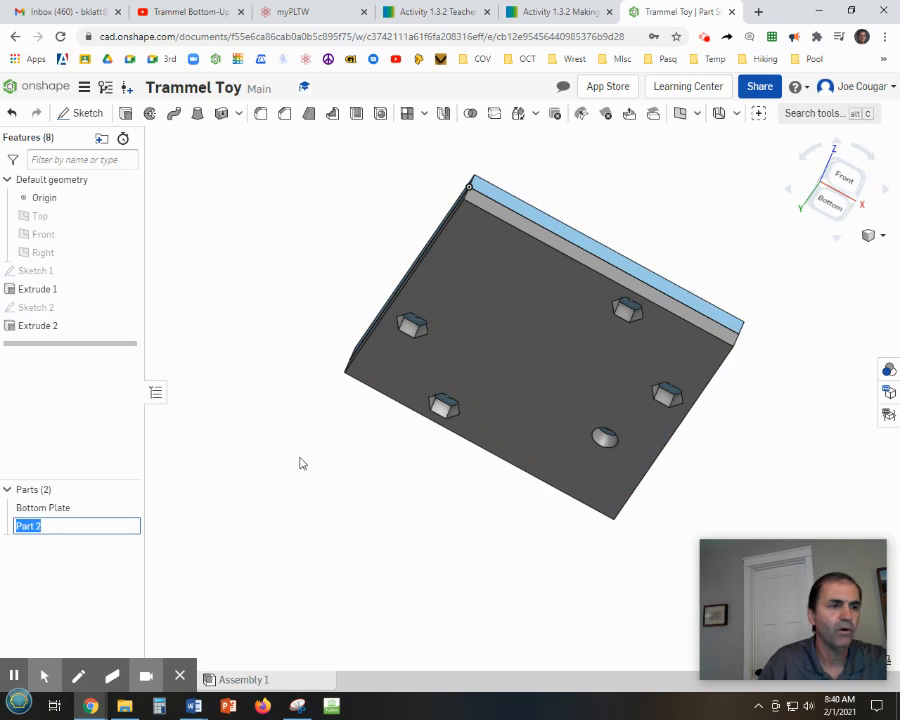
click(60, 508)
Rename the first part, the original thick body, as Top Plate.
right_click(60, 508)
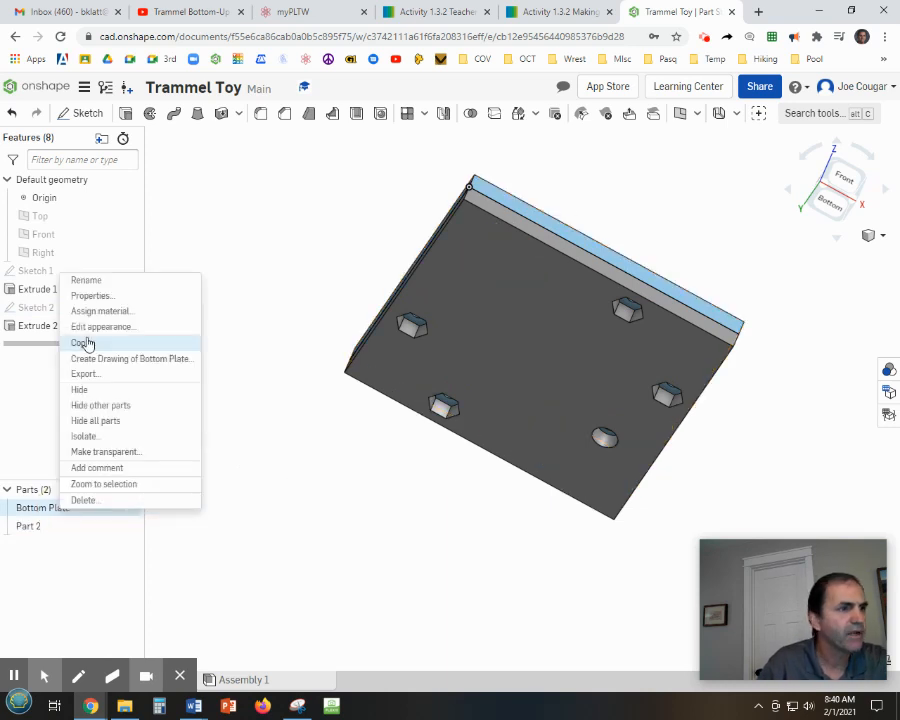
click(88, 281)
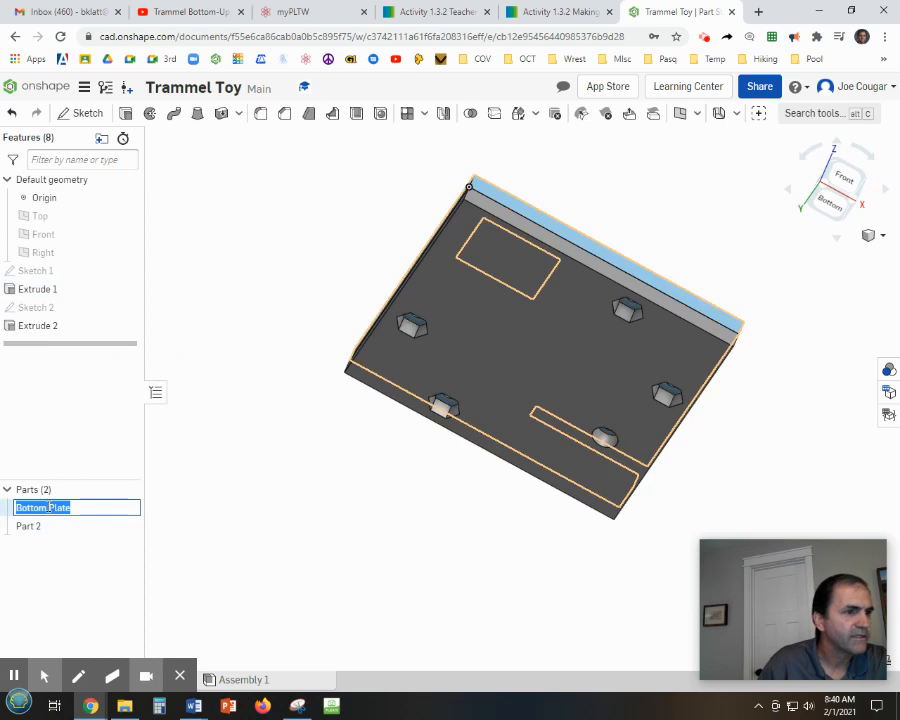
click(34, 507)
drag(46, 508, 15, 510)
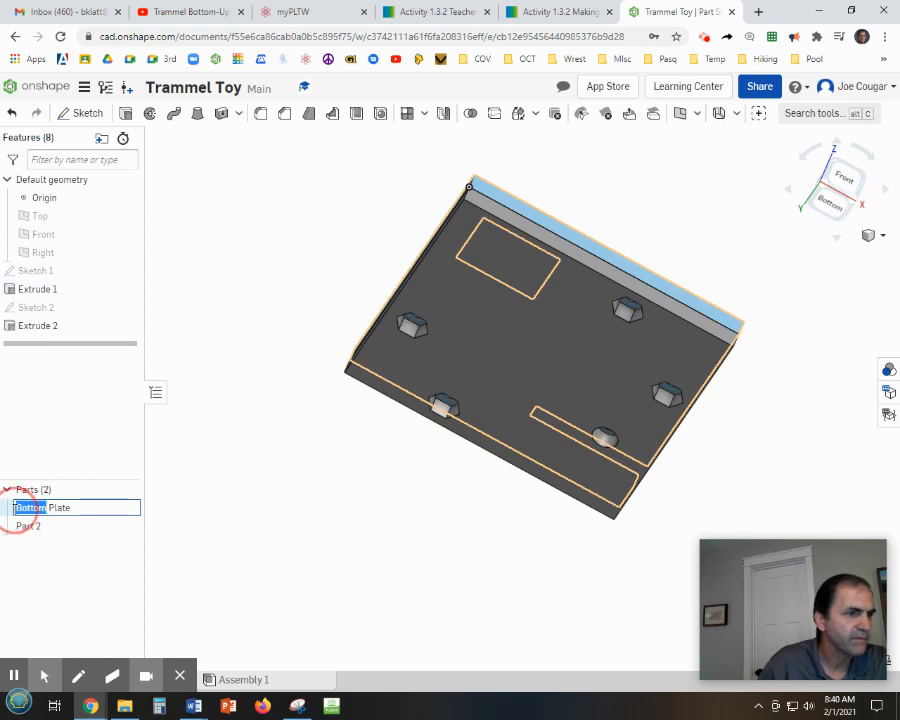
key(BackSpace)
text(To)
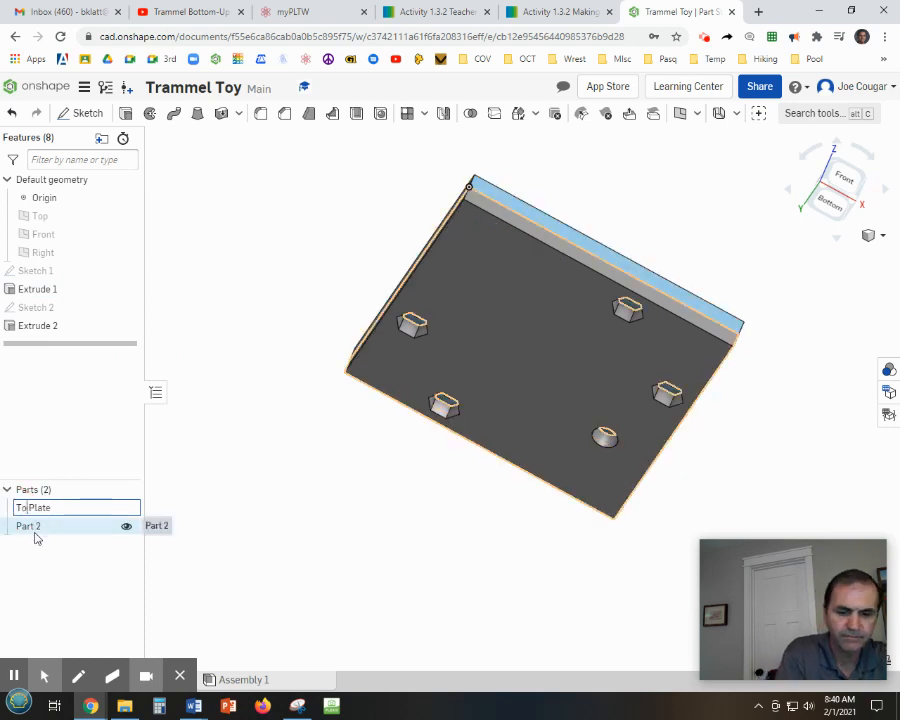
text(p)
key(Return)
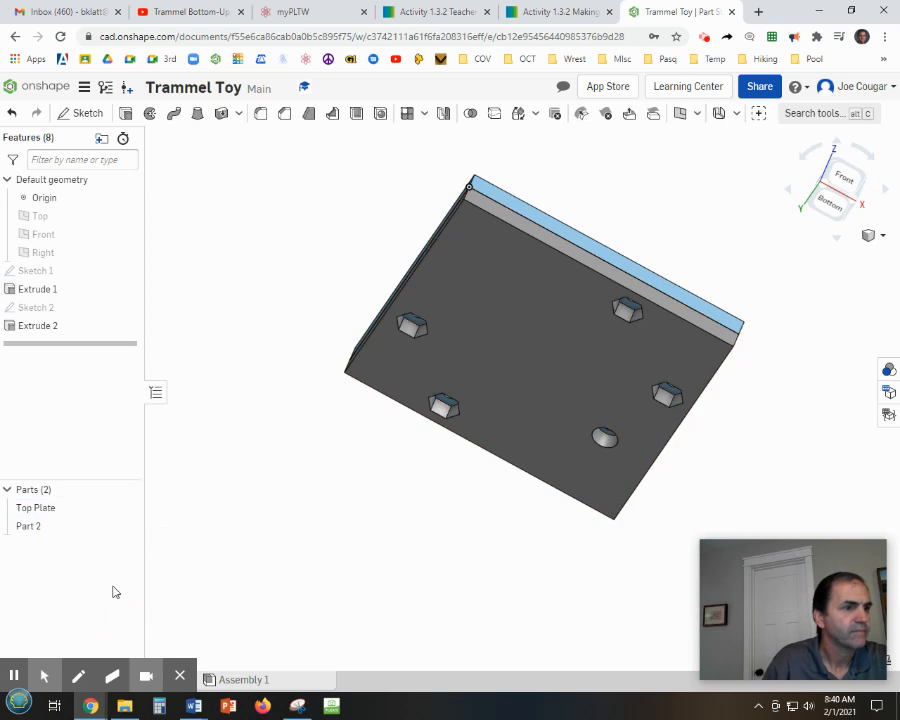
Rename Part 2, the new thin plate, as Bottom Plate.
right_click(33, 530)
click(66, 301)
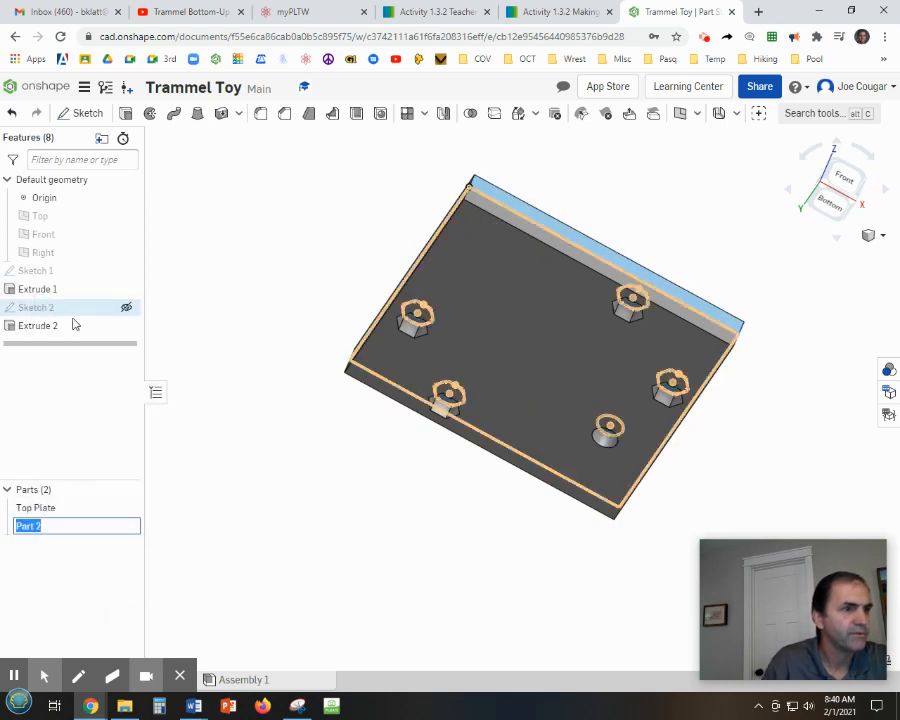
text(Bottom Plate)
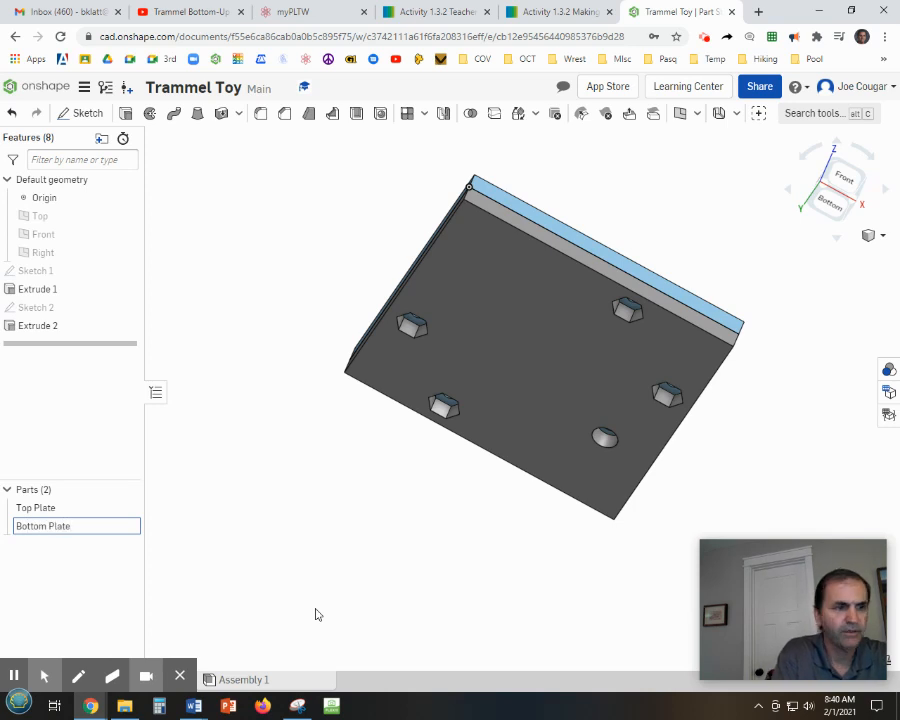
click(315, 560)
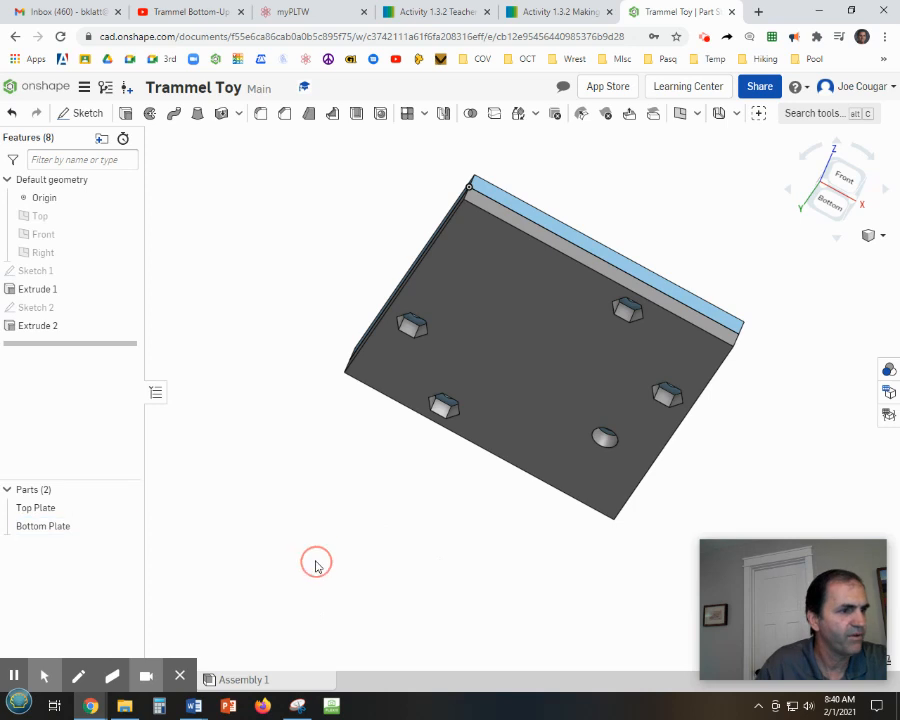
right_drag(366, 510, 350, 536)
middle_drag(545, 474, 448, 526)
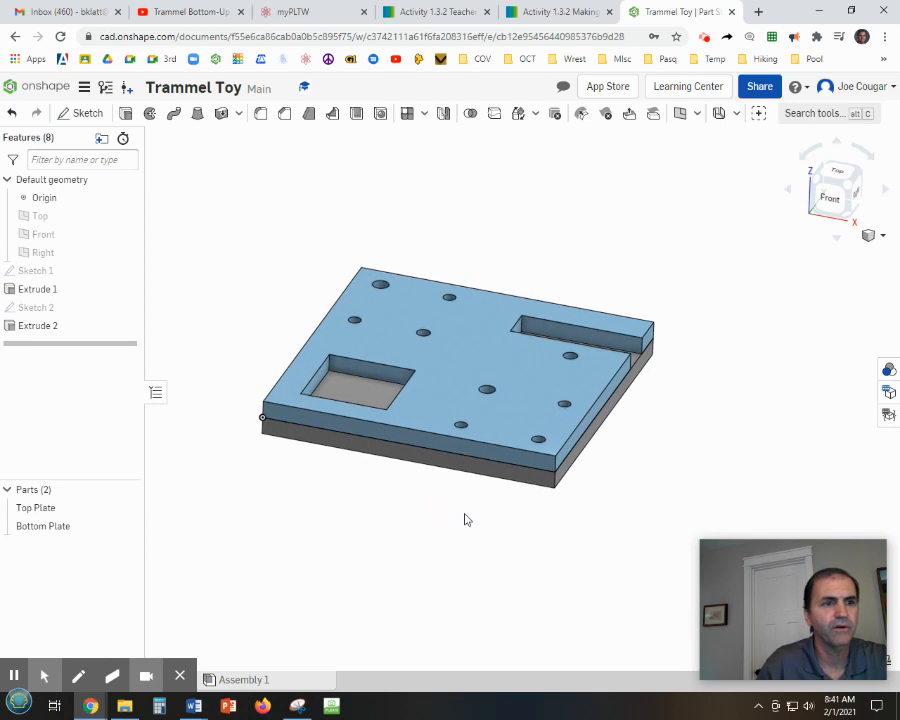